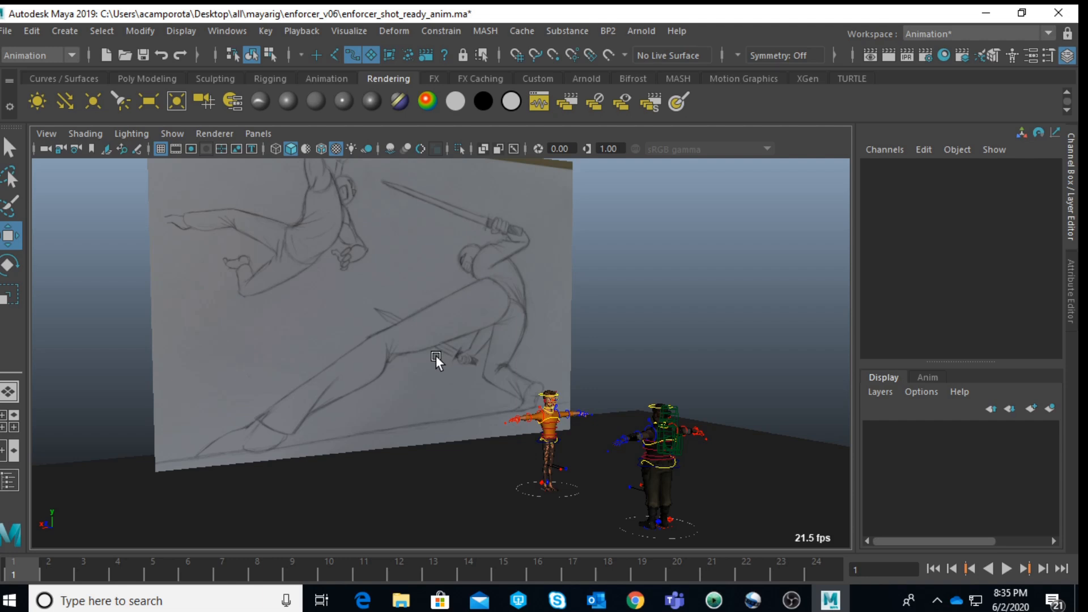
Step: Examine the fight-pose reference drawing and the two rigged characters standing on the floor from several angles
alt+drag(436, 356, 435, 366)
alt+middle_drag(434, 366, 419, 439)
alt+right_drag(420, 438, 411, 416)
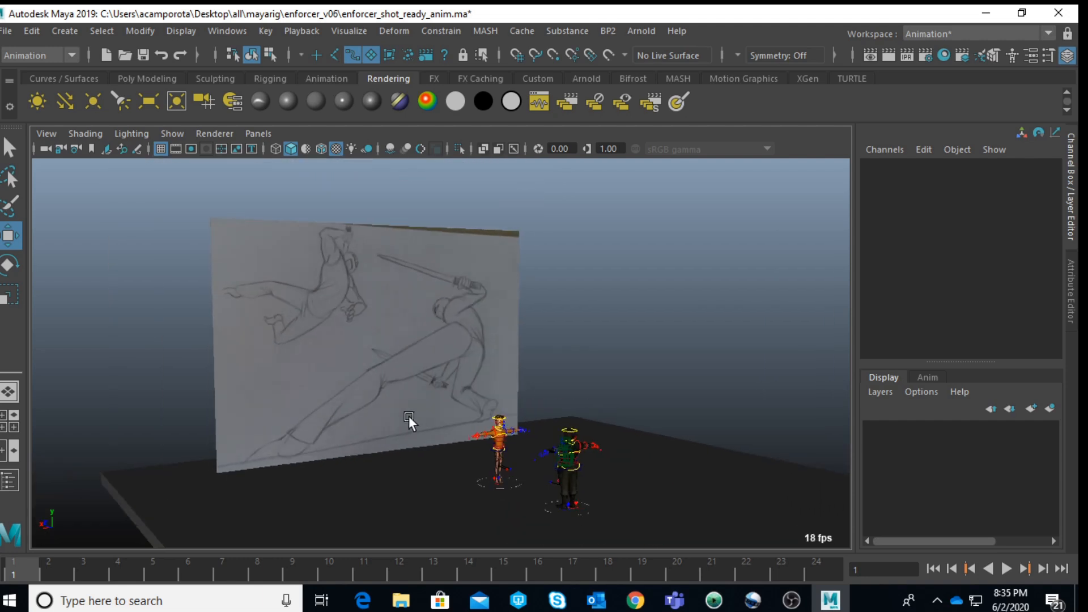
alt+drag(411, 416, 281, 448)
alt+drag(519, 382, 505, 373)
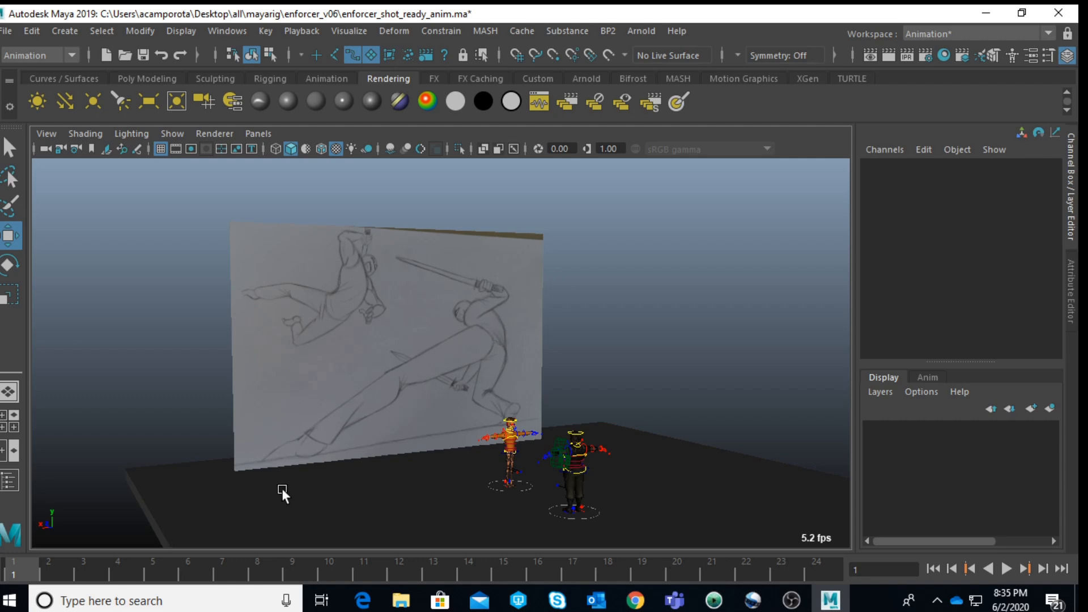
scroll(435, 376, up, 2)
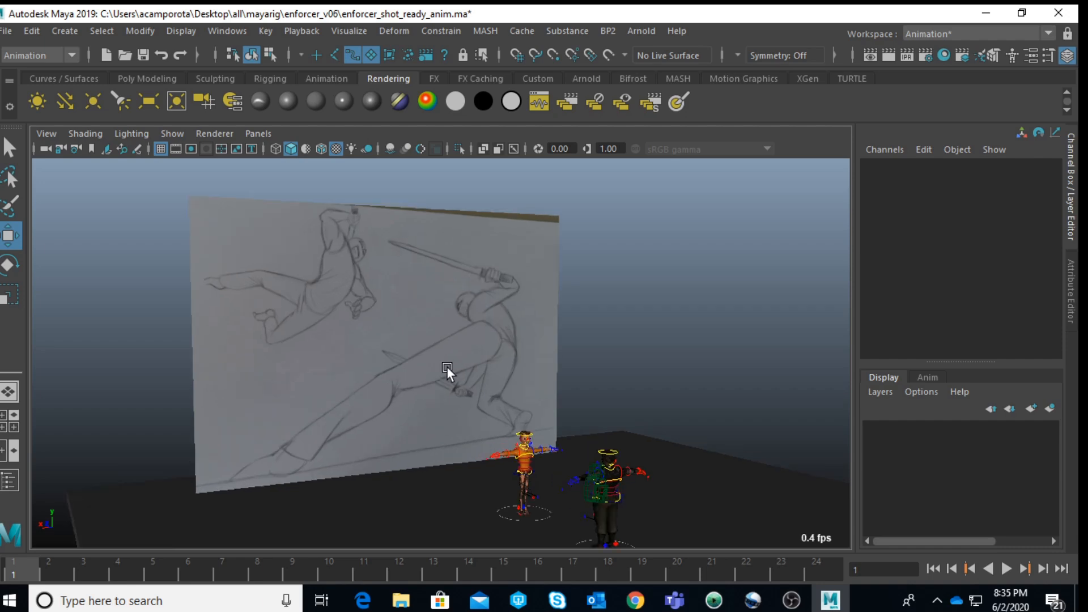
alt+drag(442, 371, 485, 400)
alt+middle_drag(485, 399, 395, 261)
scroll(477, 337, up, 3)
alt+drag(478, 337, 453, 315)
alt+middle_drag(454, 315, 509, 464)
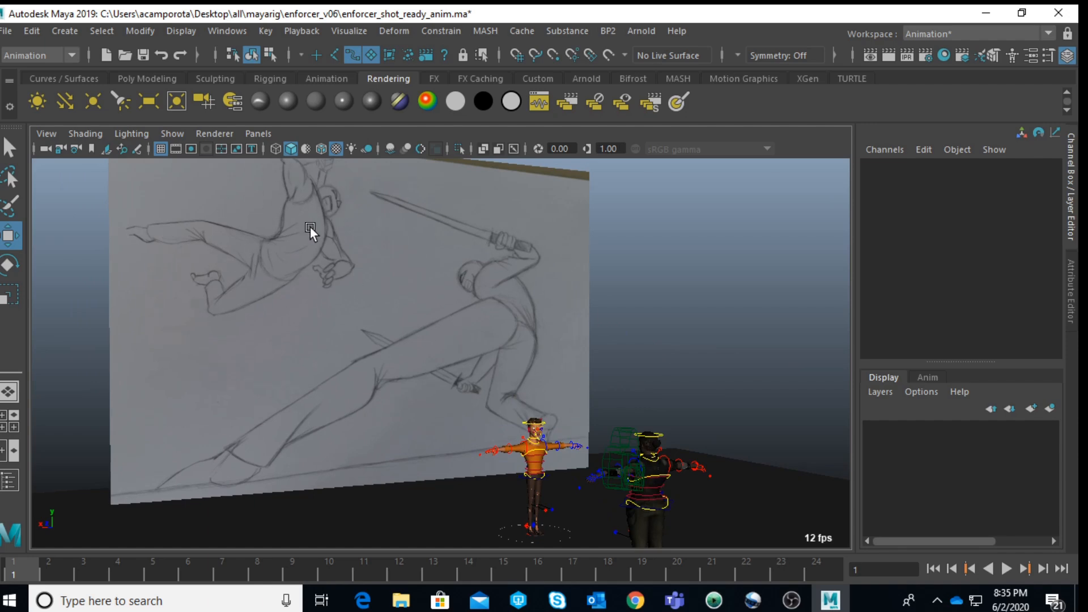
alt+drag(309, 230, 335, 300)
mouse_move(334, 254)
alt+mouse_down()
mouse_move(526, 379)
mouse_move(478, 292)
mouse_move(492, 315)
mouse_move(525, 318)
mouse_move(584, 373)
mouse_move(430, 203)
mouse_move(446, 276)
mouse_move(435, 269)
alt+mouse_up()
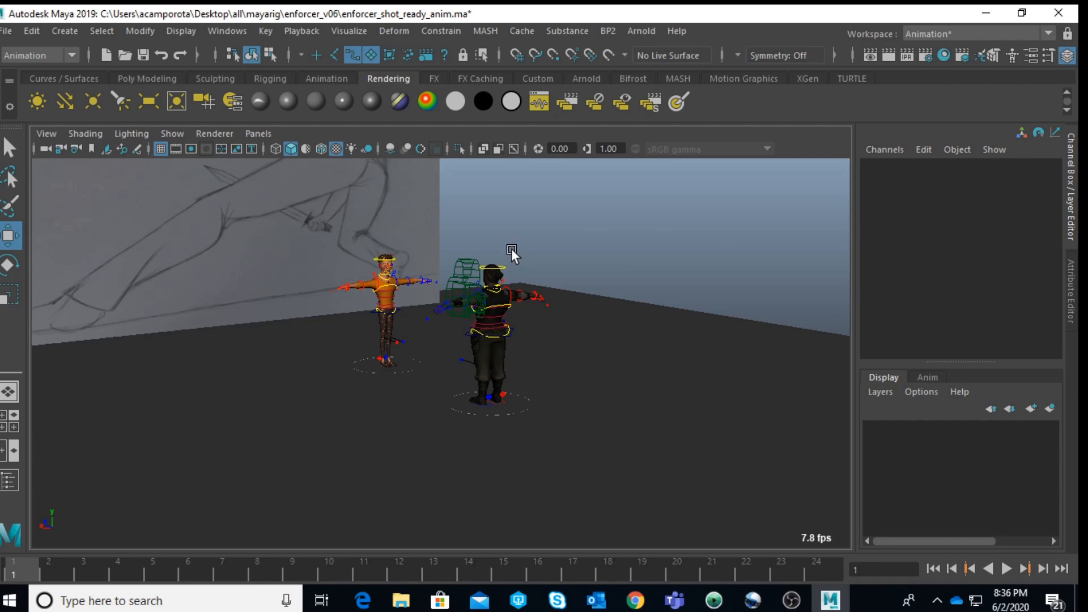
scroll(510, 246, down, 3)
mouse_move(512, 246)
alt+mouse_down()
mouse_move(508, 230)
mouse_move(536, 286)
alt+mouse_up()
scroll(531, 307, up, 3)
Step: Enlarge the close-up view of the untextured enforcer character and turn on textured shading in it
key(space)
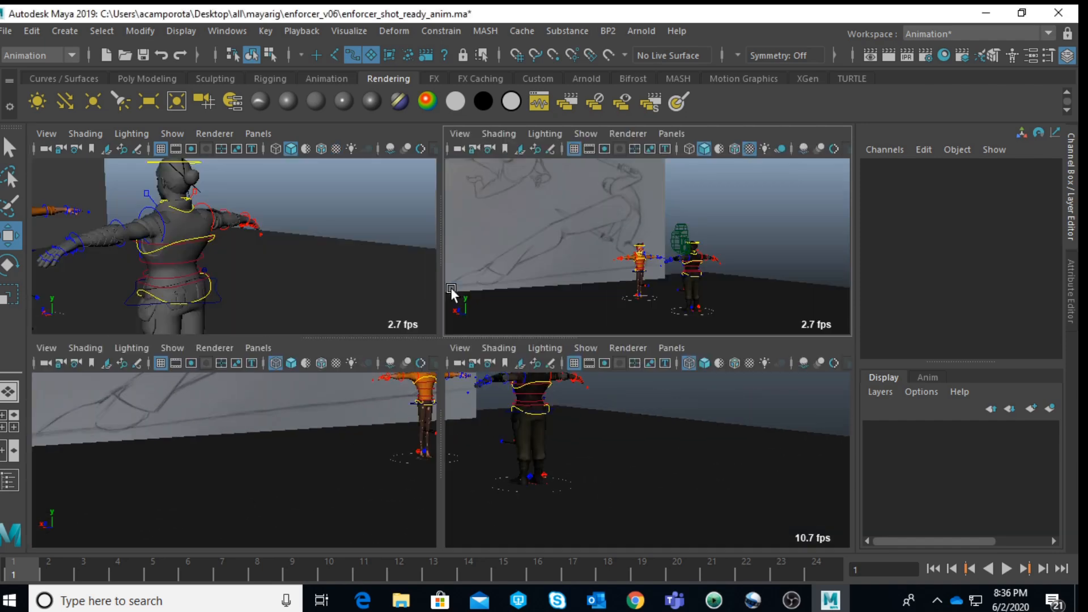
key(space)
scroll(396, 257, down, 5)
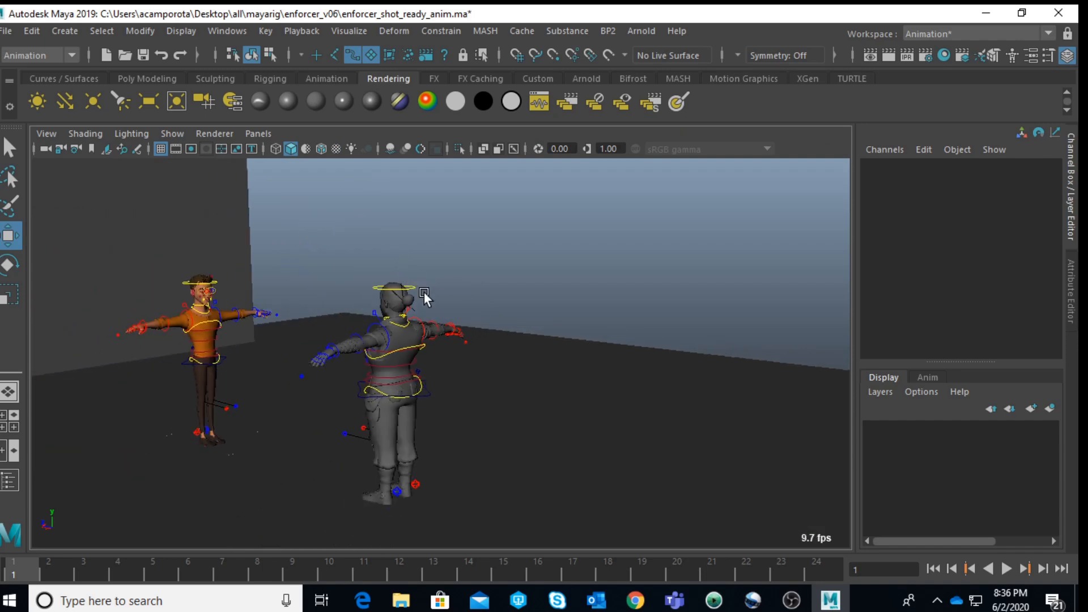
alt+drag(424, 290, 408, 304)
alt+middle_drag(423, 334, 508, 159)
scroll(527, 301, up, 4)
key(4)
key(5)
key(6)
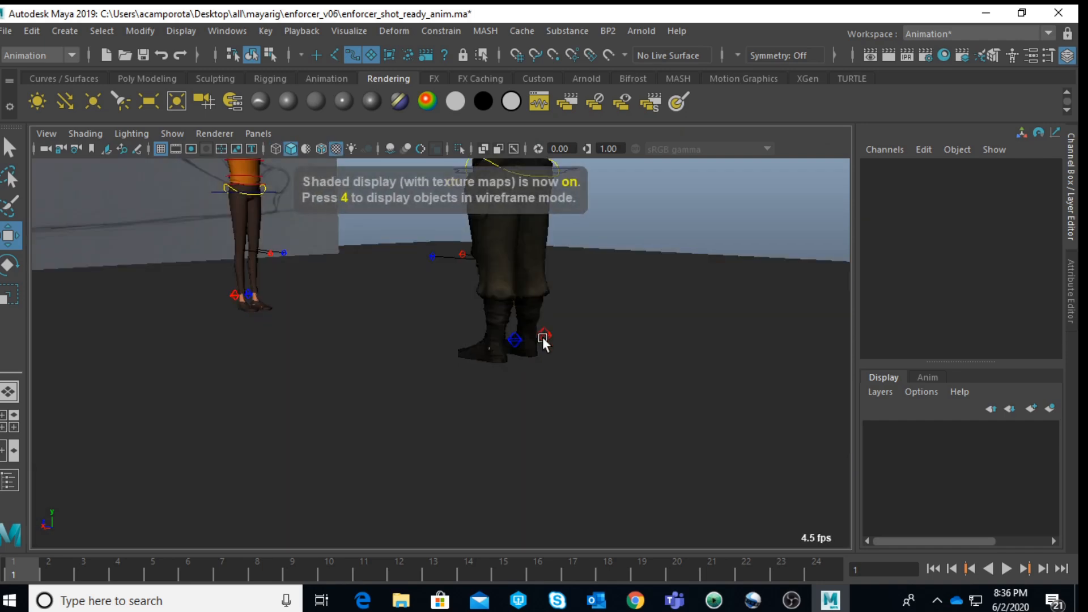
alt+drag(543, 336, 501, 321)
alt+middle_drag(501, 321, 536, 408)
scroll(541, 403, up, 3)
alt+drag(540, 404, 501, 420)
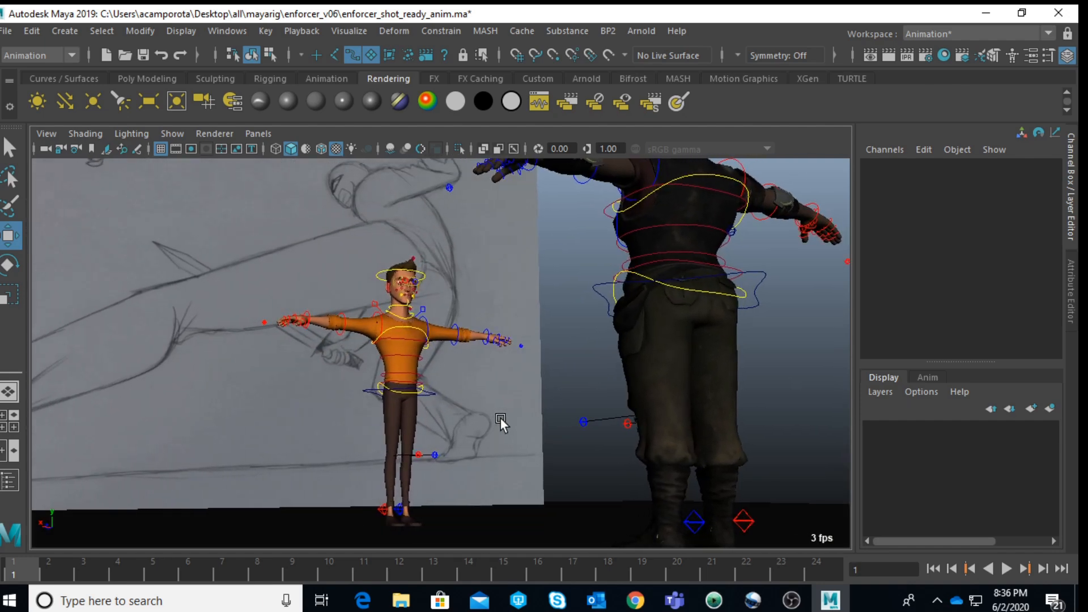
Step: Return to the wide view of both characters and disable surface selection so the floor cannot be picked
key(space)
key(space)
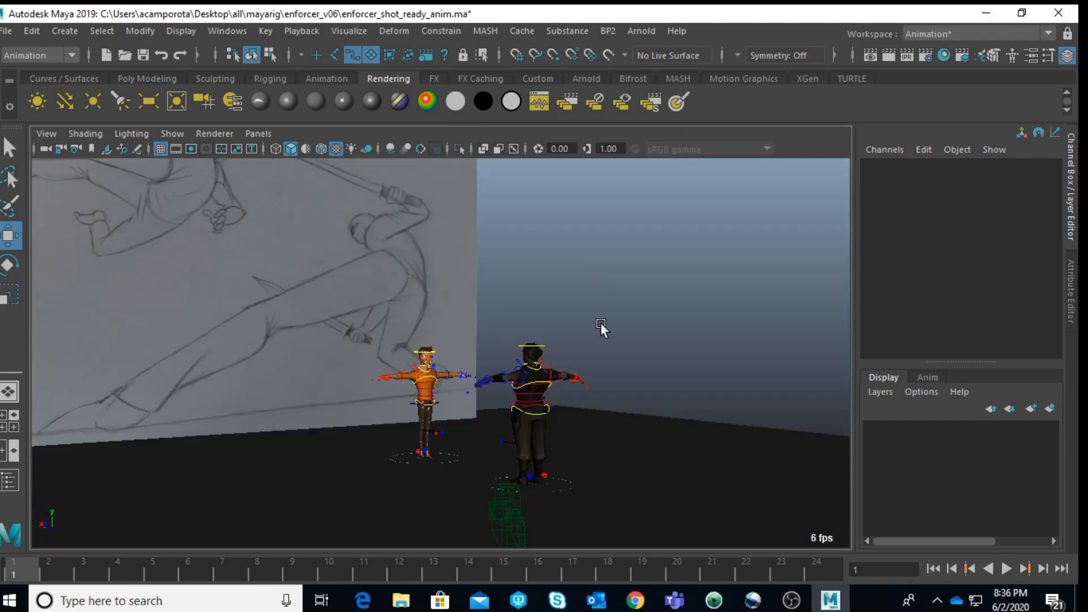
click(508, 515)
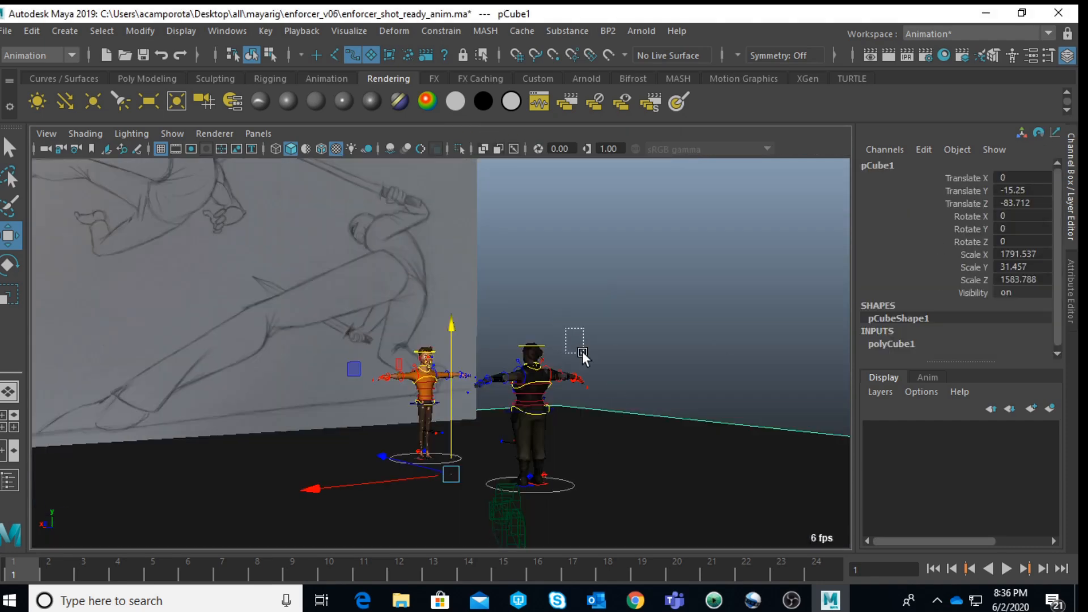
drag(578, 345, 582, 383)
scroll(633, 281, up, 3)
alt+drag(633, 281, 708, 306)
click(689, 223)
scroll(551, 308, up, 3)
scroll(551, 308, down, 3)
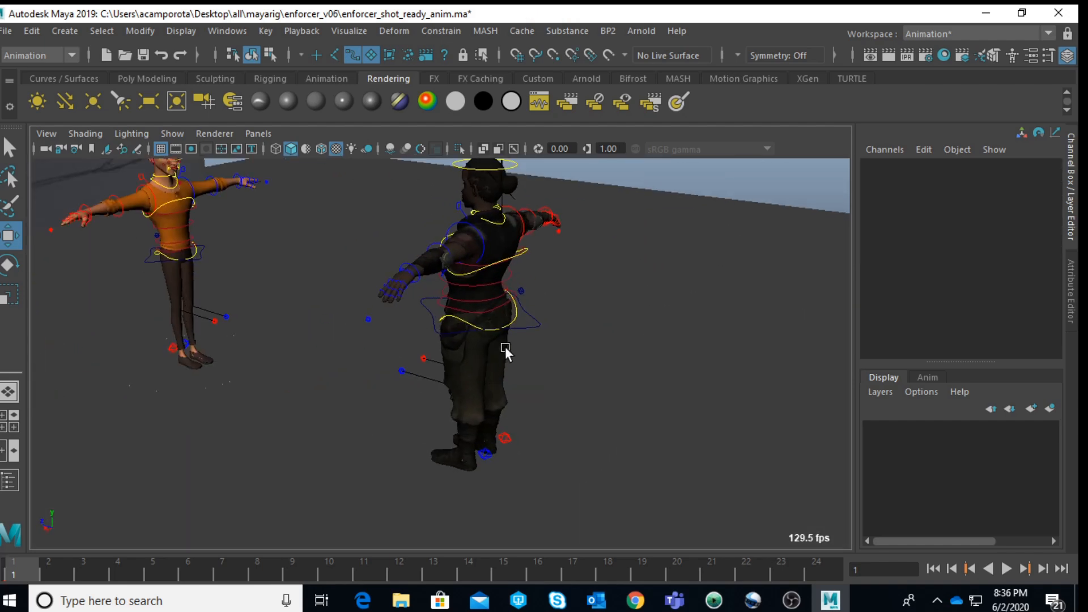
click(532, 324)
click(528, 437)
scroll(572, 474, down, 2)
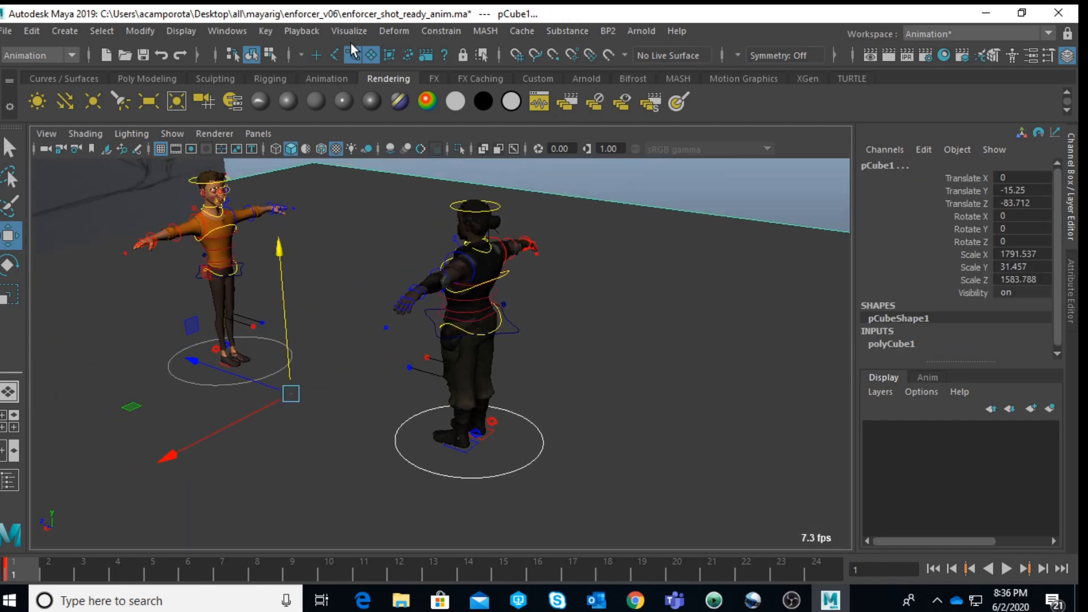
click(583, 379)
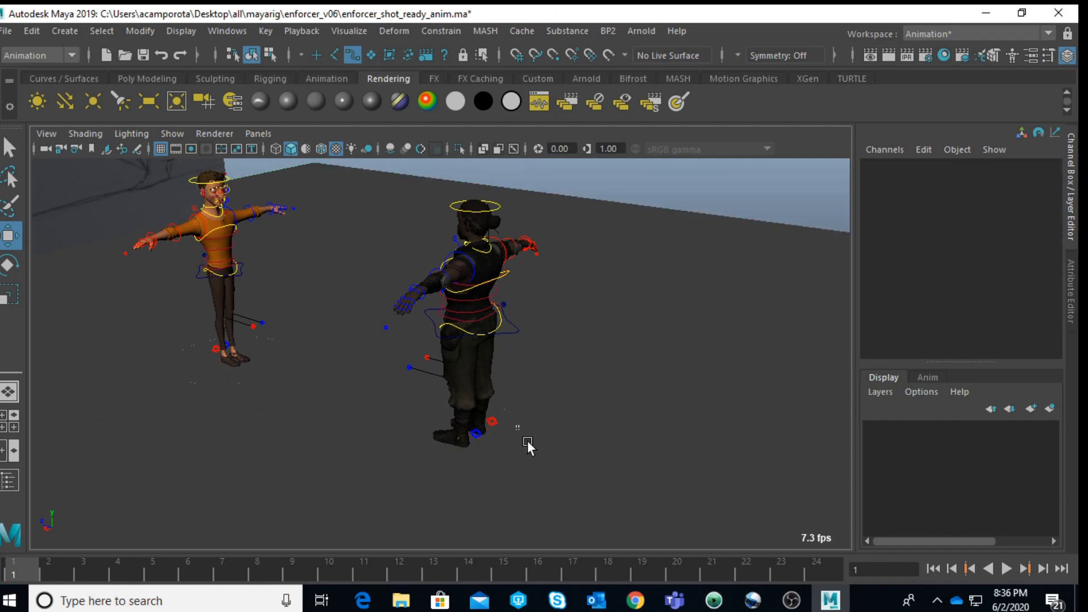
Step: Move the enforcer's root control to Translate Z -328.905 and the orange-shirted character's root control to Translate X -918.624
click(481, 438)
drag(429, 423, 448, 450)
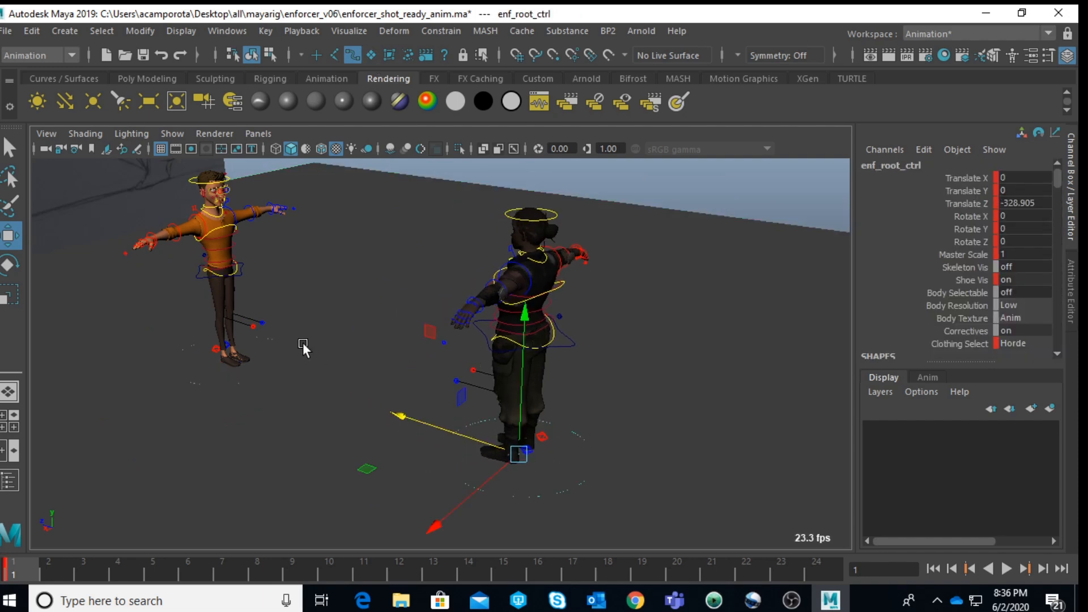
click(283, 355)
drag(146, 399, 562, 155)
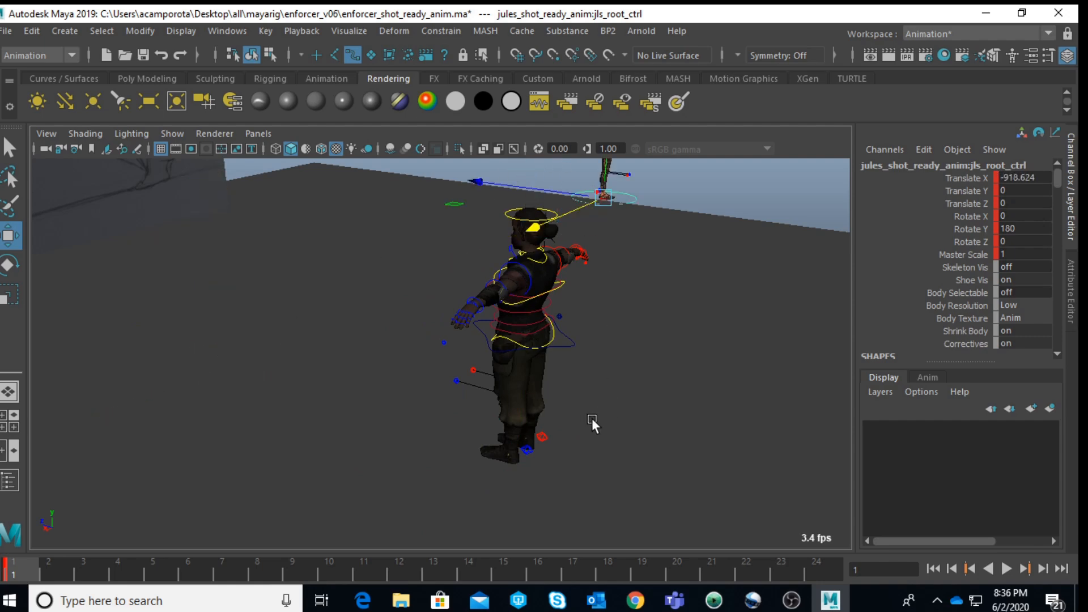
click(592, 415)
scroll(582, 349, down, 2)
Step: Lower the enforcer's COG control to Translate Y -37.156 and move the left foot IK control to Translate X 56.721
mouse_move(582, 349)
alt+mouse_down()
mouse_move(596, 362)
mouse_move(522, 335)
mouse_move(296, 314)
mouse_move(386, 440)
mouse_move(395, 413)
alt+mouse_up()
alt+right_drag(396, 413, 511, 348)
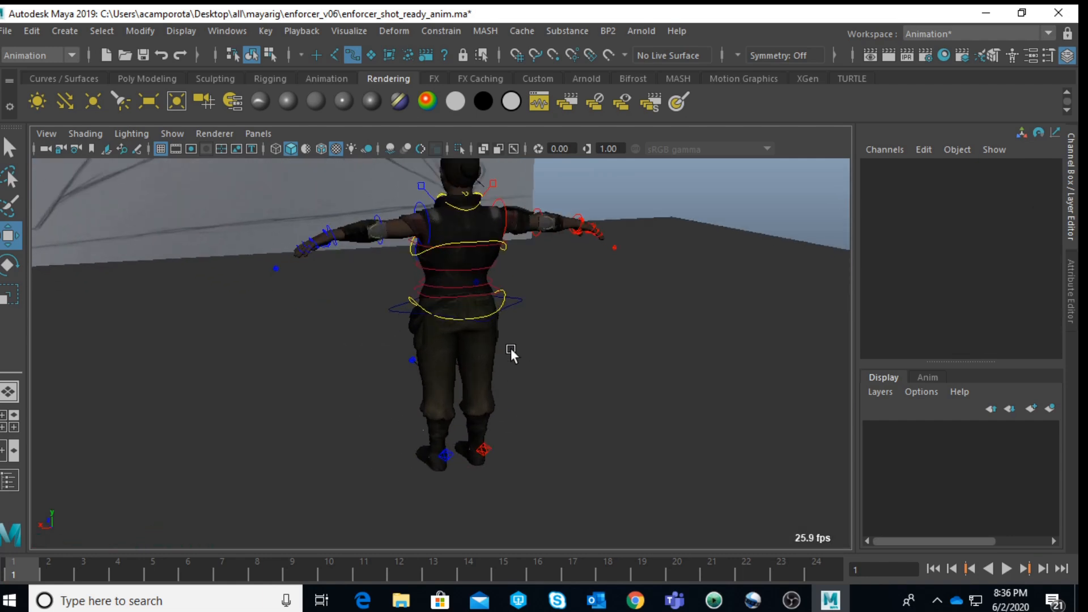
click(523, 297)
drag(454, 206, 493, 346)
click(453, 458)
drag(382, 464, 280, 433)
scroll(283, 417, down, 3)
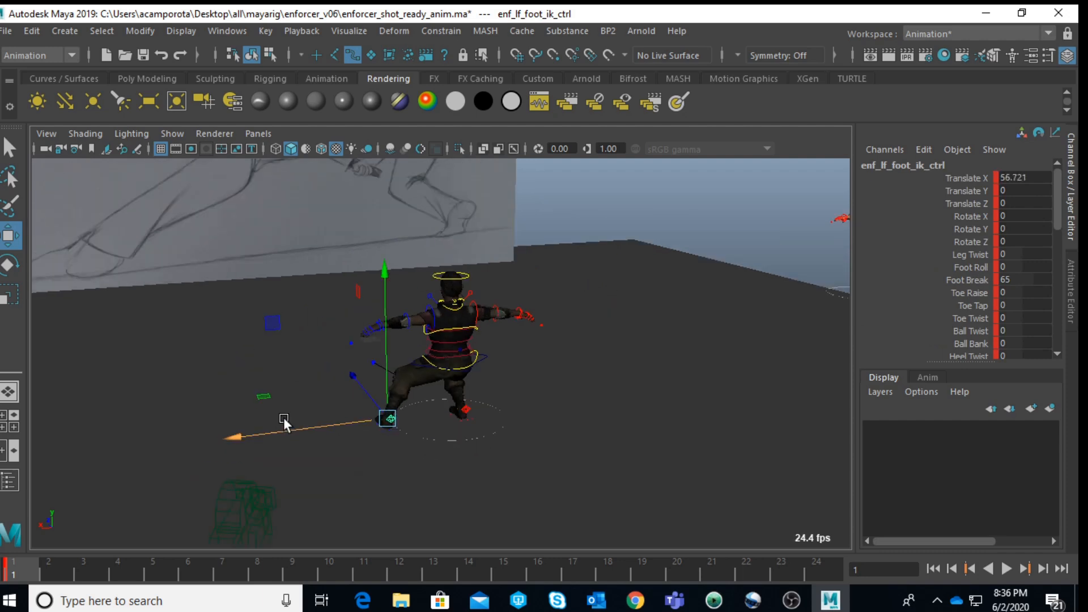
Step: Rotate the enforcer's left foot IK control to Rotate Y 20.994
key(e)
drag(374, 482, 567, 446)
scroll(563, 429, up, 5)
Step: Rotate the enforcer's COG control to 33.026 in X, 11.323 in Y and 5.424 in Z
click(526, 359)
click(531, 363)
drag(530, 363, 487, 390)
key(w)
click(490, 465)
scroll(447, 437, down, 3)
click(506, 357)
key(e)
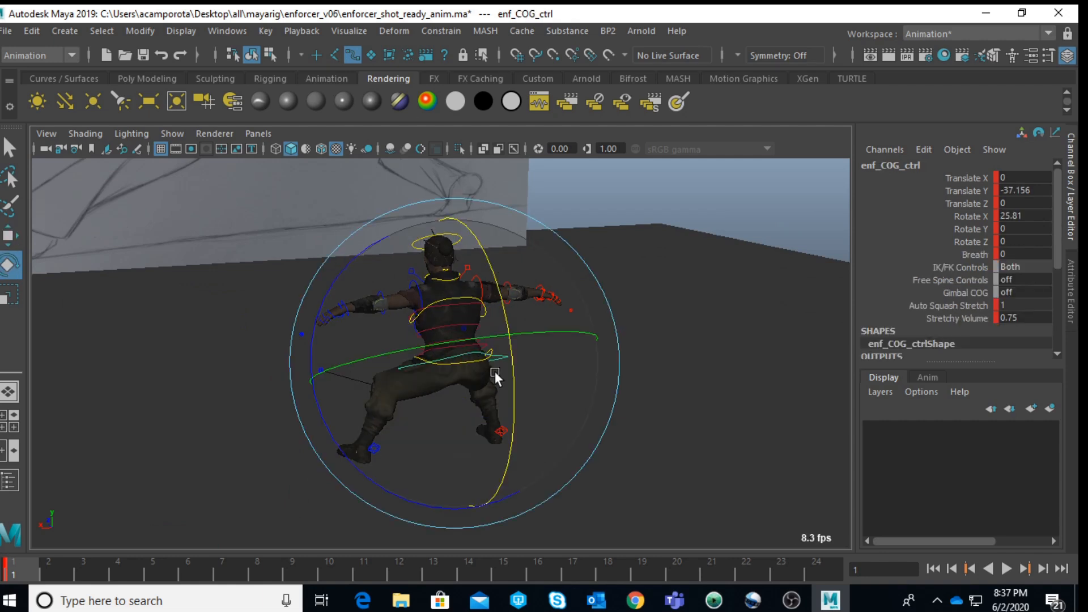
drag(454, 345, 499, 395)
Step: Show the four-view layout and widen the enforcer's stance by moving the left foot IK control farther out along X
key(space)
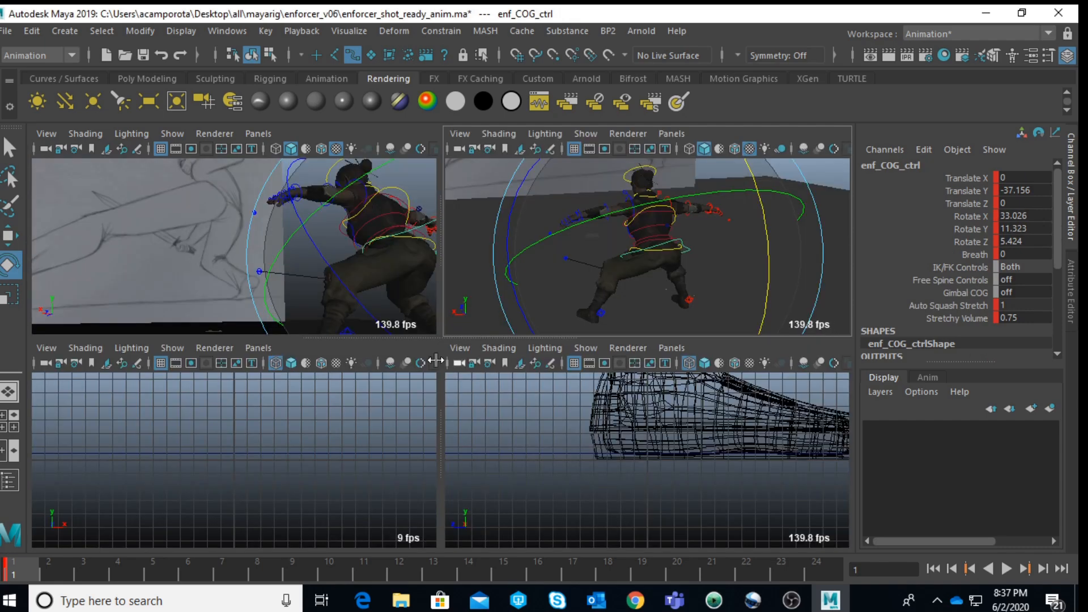
alt+drag(688, 294, 691, 289)
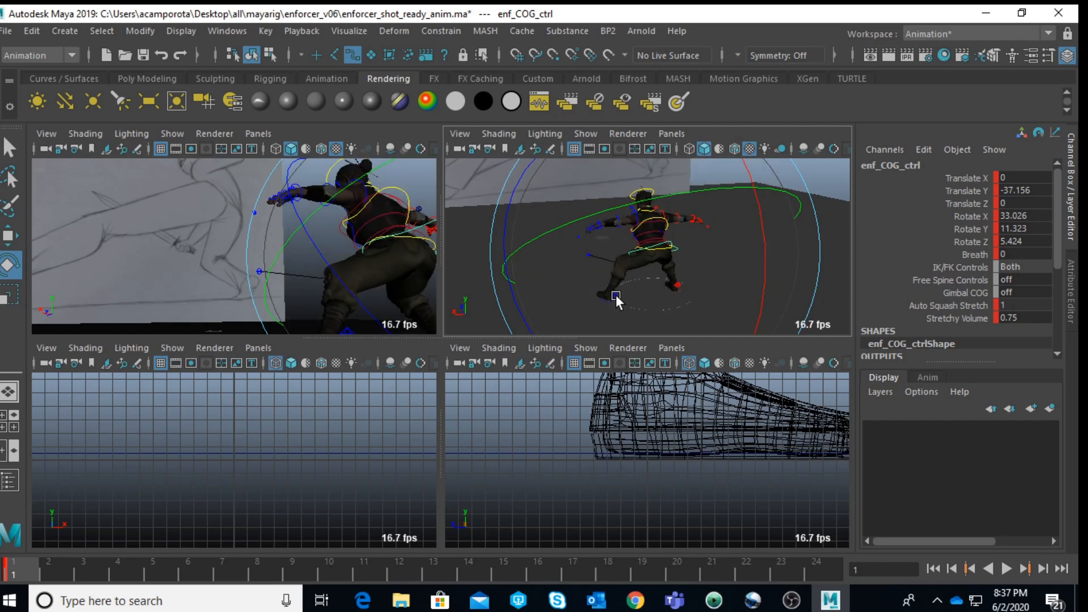
click(831, 204)
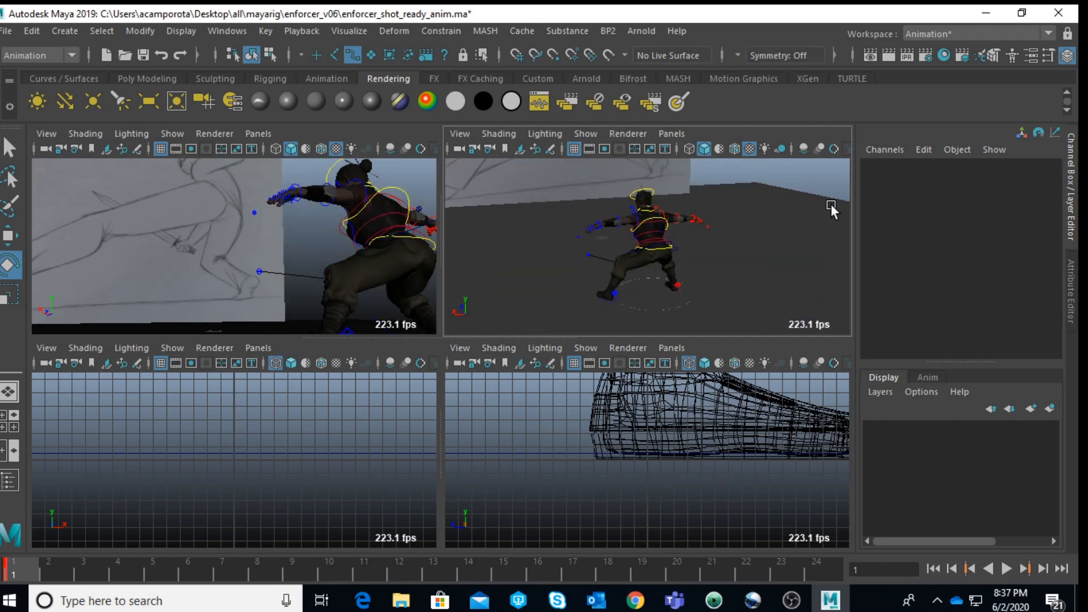
click(614, 294)
key(w)
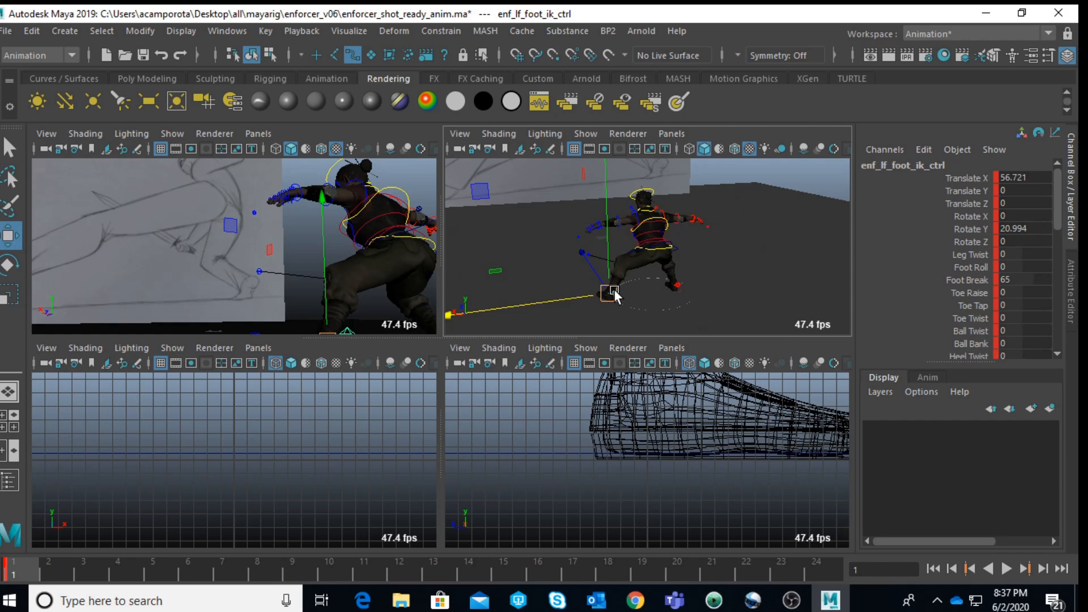
mouse_move(567, 301)
mouse_down()
mouse_move(550, 299)
mouse_move(560, 301)
mouse_up()
scroll(723, 259, down, 7)
scroll(724, 259, up, 5)
Step: Make the camera selectable, select camera1 and set its focal length to 16.1
click(737, 277)
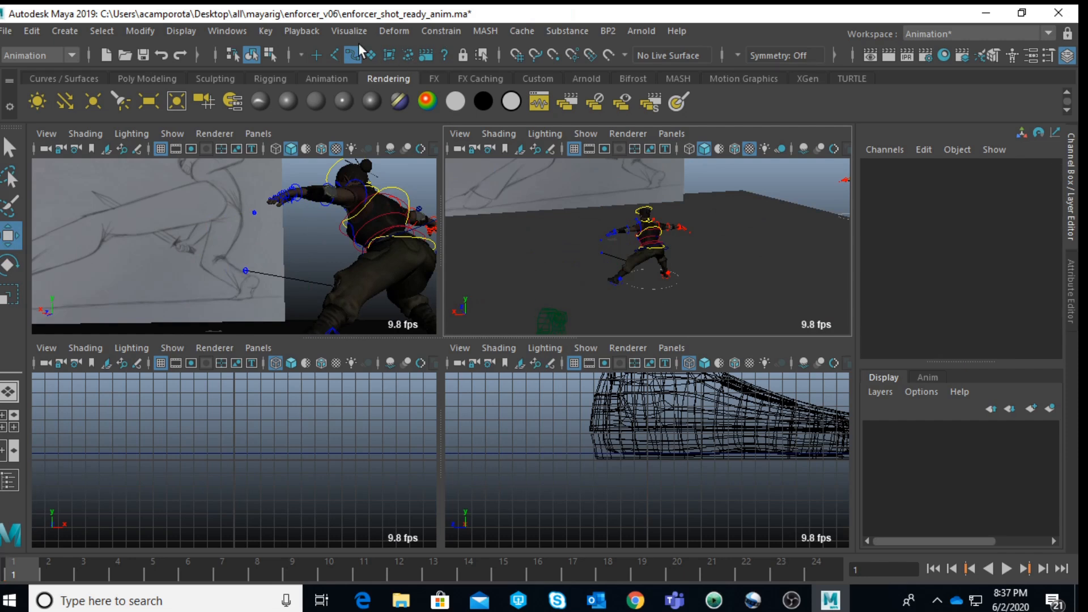
click(556, 321)
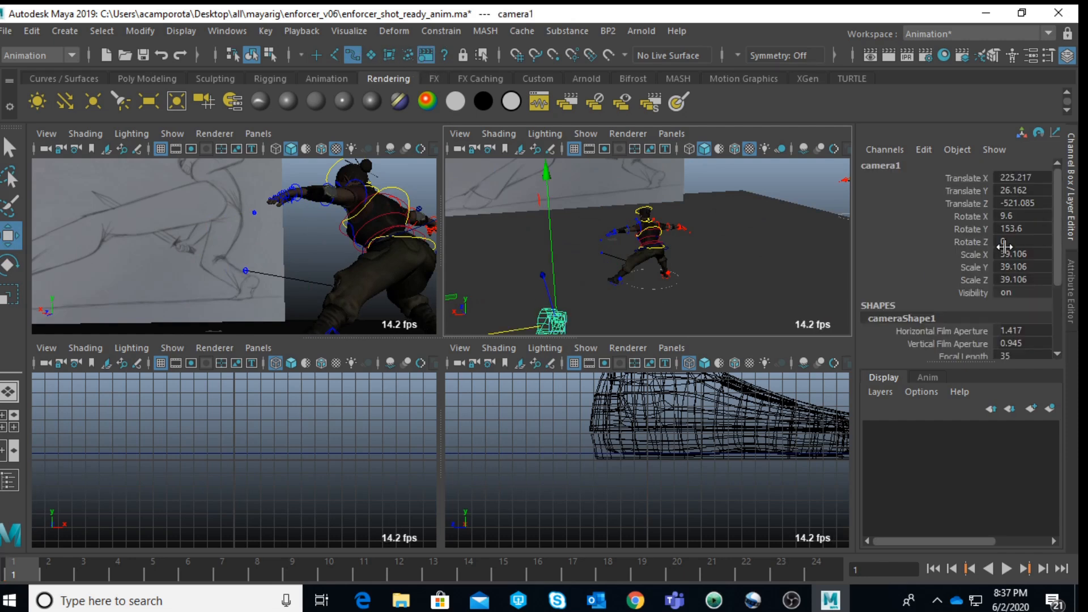
scroll(1049, 267, down, 5)
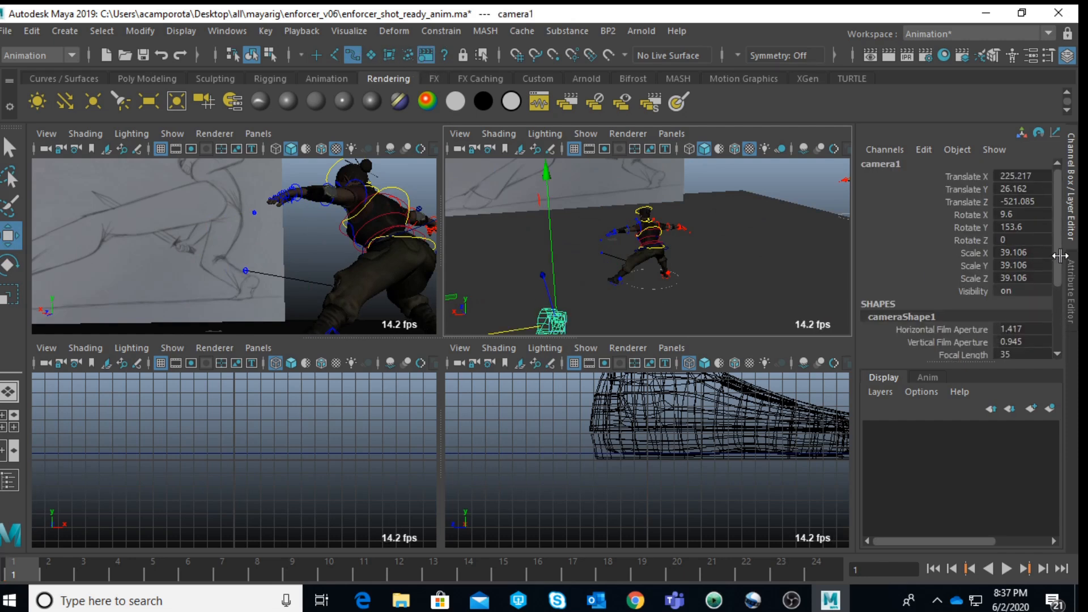
click(987, 267)
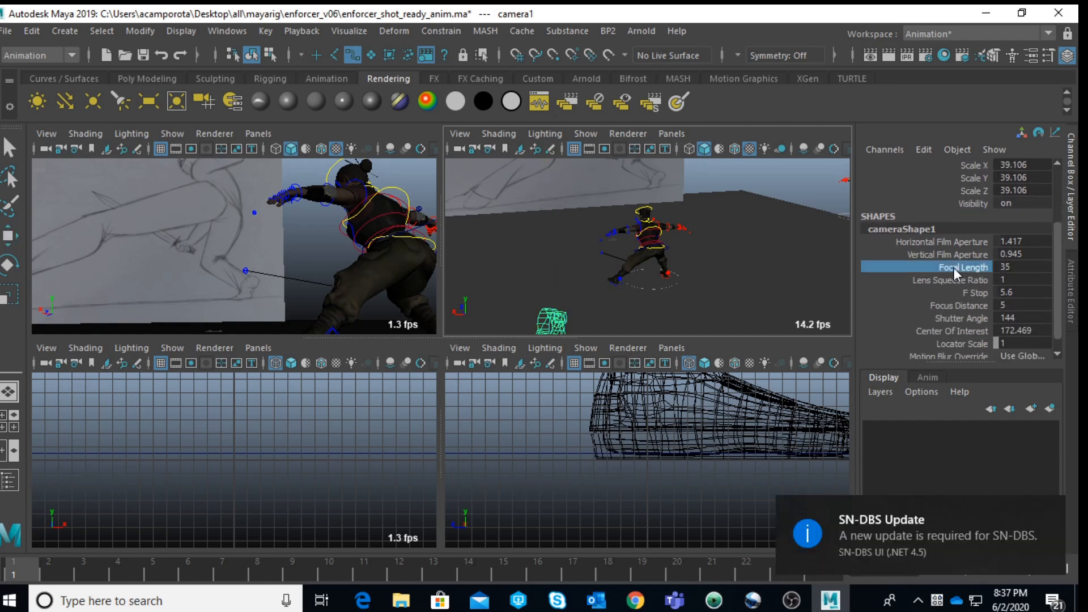
middle_drag(734, 262, 586, 235)
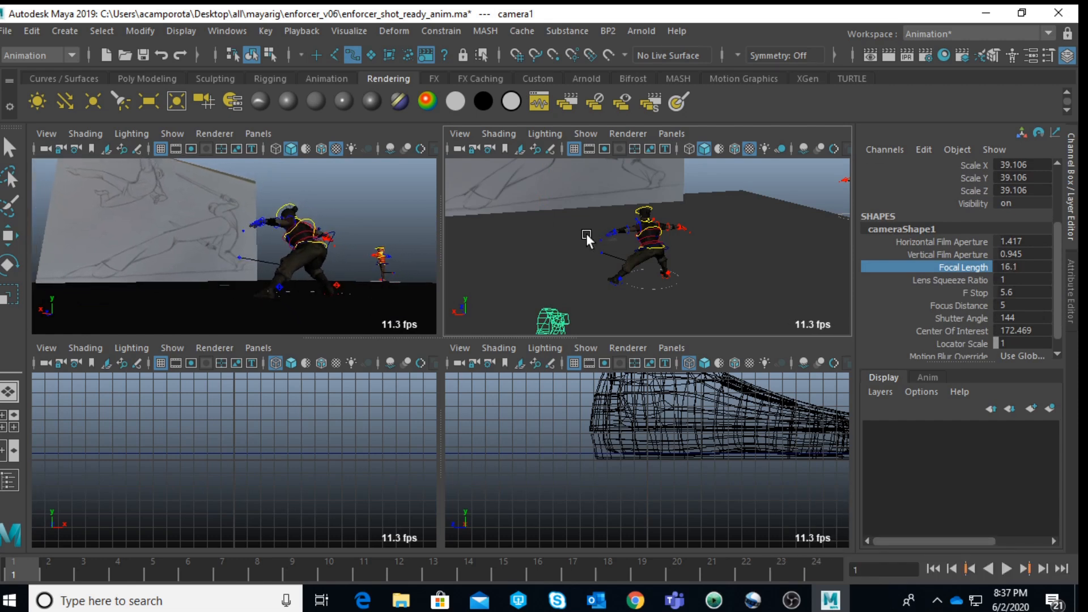
Step: Move camera1 closer to the enforcer and shift it sideways along X
key(w)
alt+drag(570, 285, 563, 311)
middle_drag(500, 212, 502, 201)
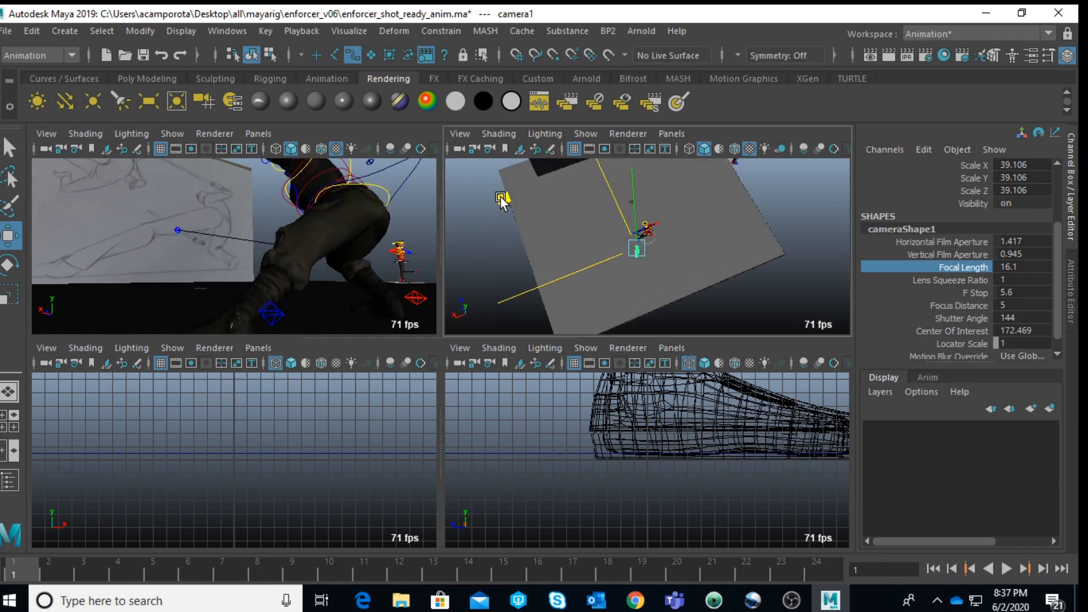
alt+drag(501, 201, 569, 257)
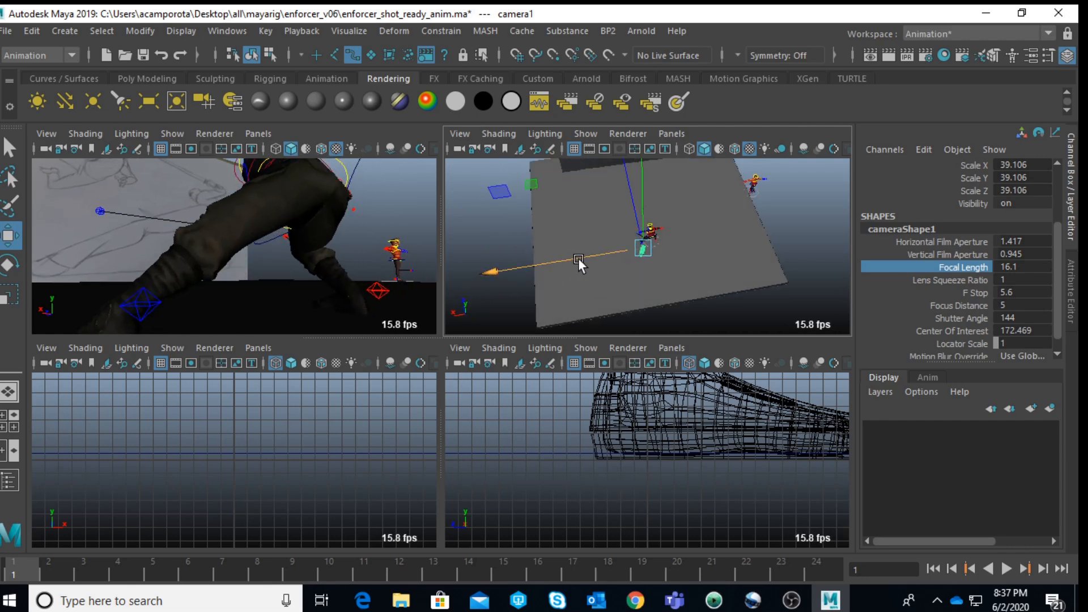
Step: Turn camera1 and adjust its distance along Z to frame the enforcer's legs with the reference drawing behind
key(e)
drag(513, 307, 524, 311)
key(w)
drag(634, 209, 670, 223)
scroll(670, 224, up, 12)
Step: Rotate camera1 to give the shot a slanted angle and adjust its height near the floor
key(e)
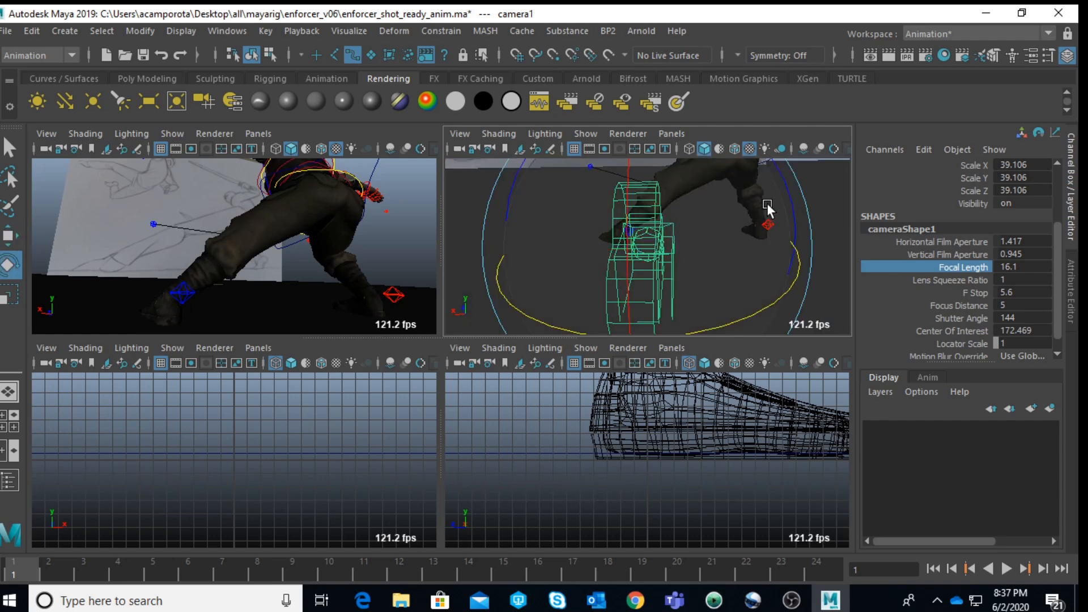
mouse_move(777, 182)
mouse_down()
mouse_move(768, 173)
mouse_move(790, 192)
mouse_up()
alt+drag(688, 244, 699, 215)
key(w)
drag(648, 191, 657, 202)
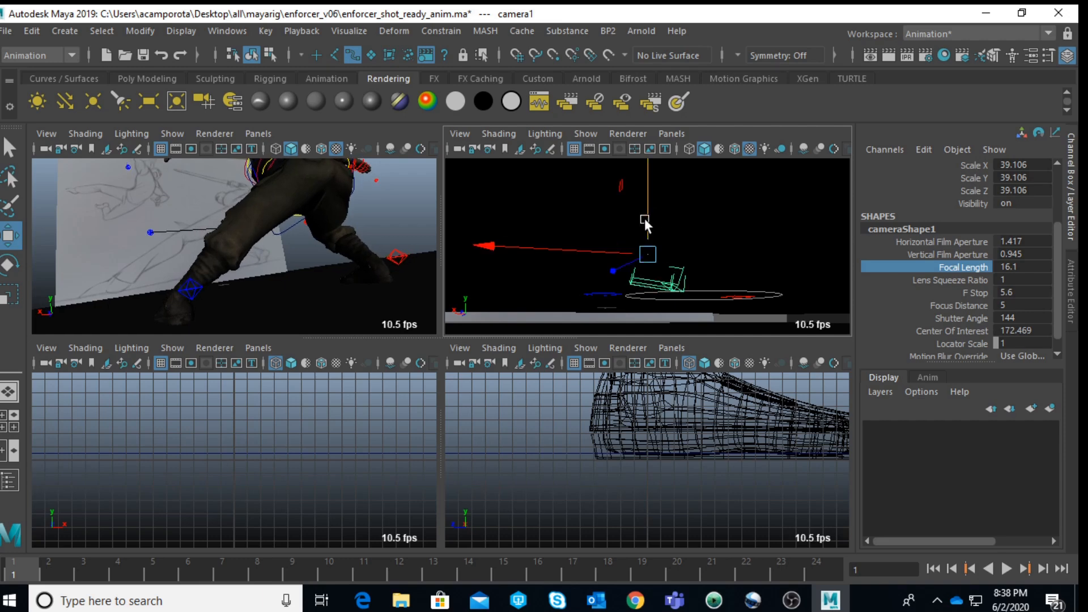
Step: Move camera1 nearer to the enforcer so the legs fill more of the frame
key(f)
mouse_move(603, 257)
mouse_down()
mouse_move(571, 253)
mouse_move(592, 256)
mouse_up()
alt+drag(596, 256, 586, 237)
Step: Tilt camera1 and reposition it to bring the enforcer's torso and left hand into the shot
key(e)
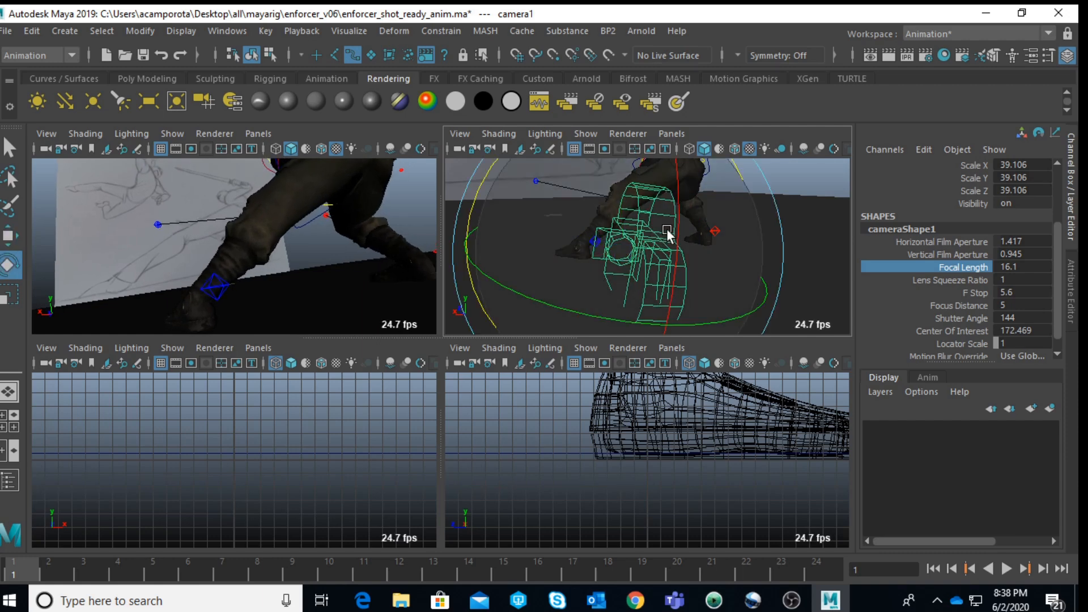
drag(678, 229, 573, 313)
key(w)
alt+drag(578, 199, 566, 231)
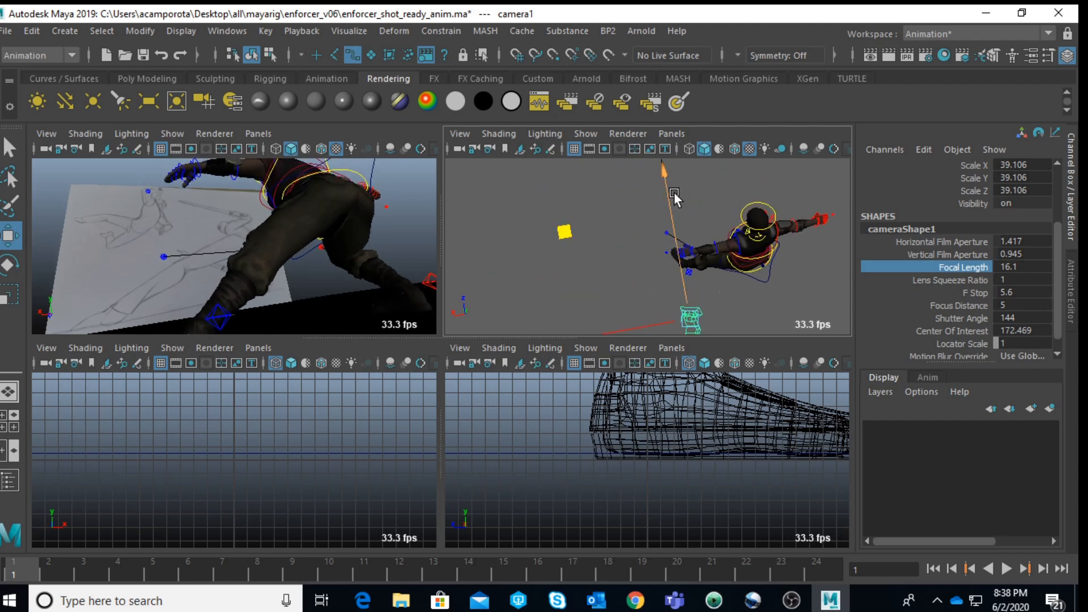
alt+middle_drag(700, 190, 678, 219)
alt+drag(678, 219, 652, 150)
alt+middle_drag(661, 236, 623, 320)
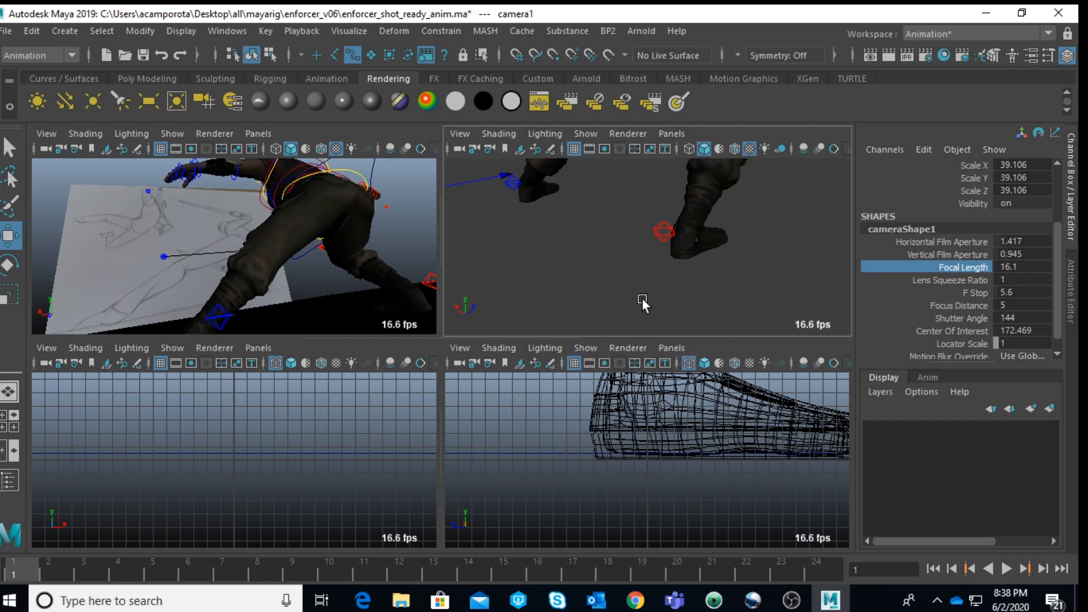
Step: Set the Foot Roll of the enforcer's right foot IK control to 45.1 to lift the heel
click(667, 239)
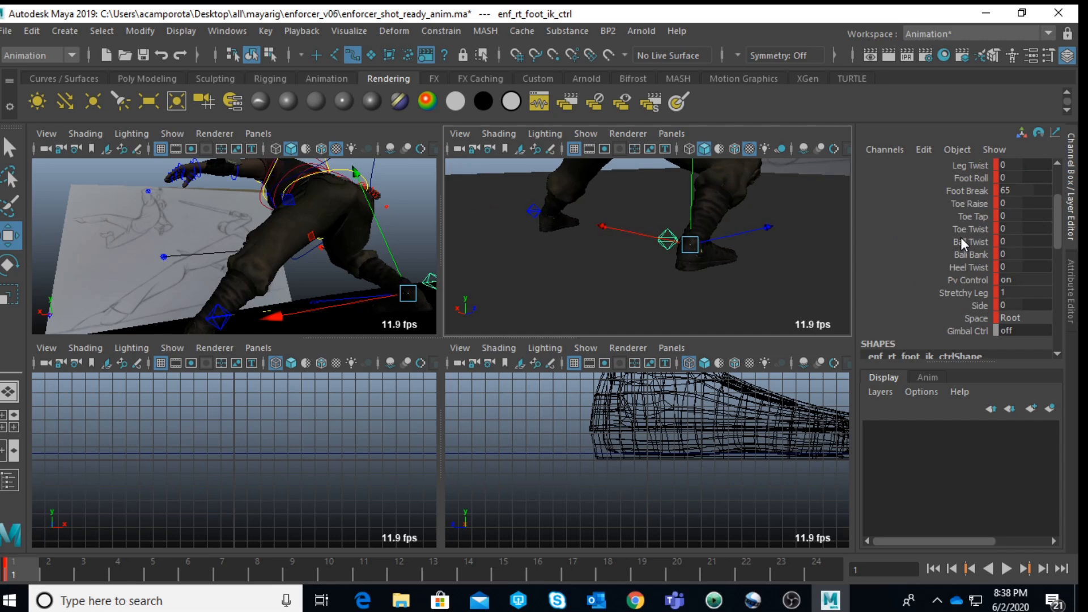
click(969, 192)
middle_drag(824, 275, 1068, 196)
key(ctrl+z)
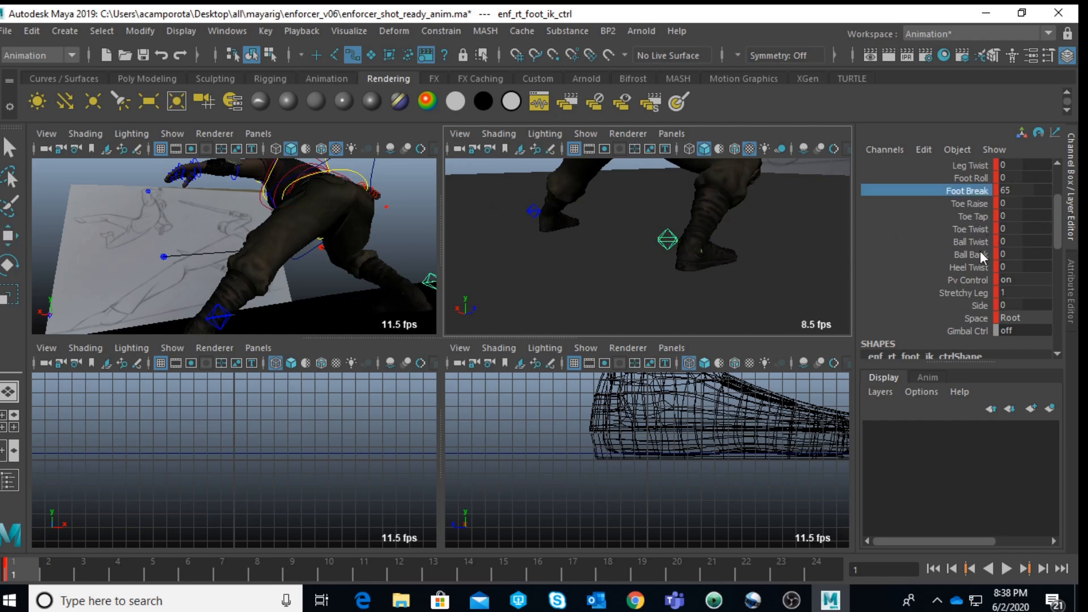
click(970, 178)
middle_drag(962, 179, 952, 216)
alt+drag(673, 257, 771, 291)
Step: Move the right foot IK control along its Z axis to reposition the back foot
key(w)
drag(573, 285, 593, 270)
alt+drag(580, 221, 575, 300)
alt+middle_drag(585, 282, 607, 203)
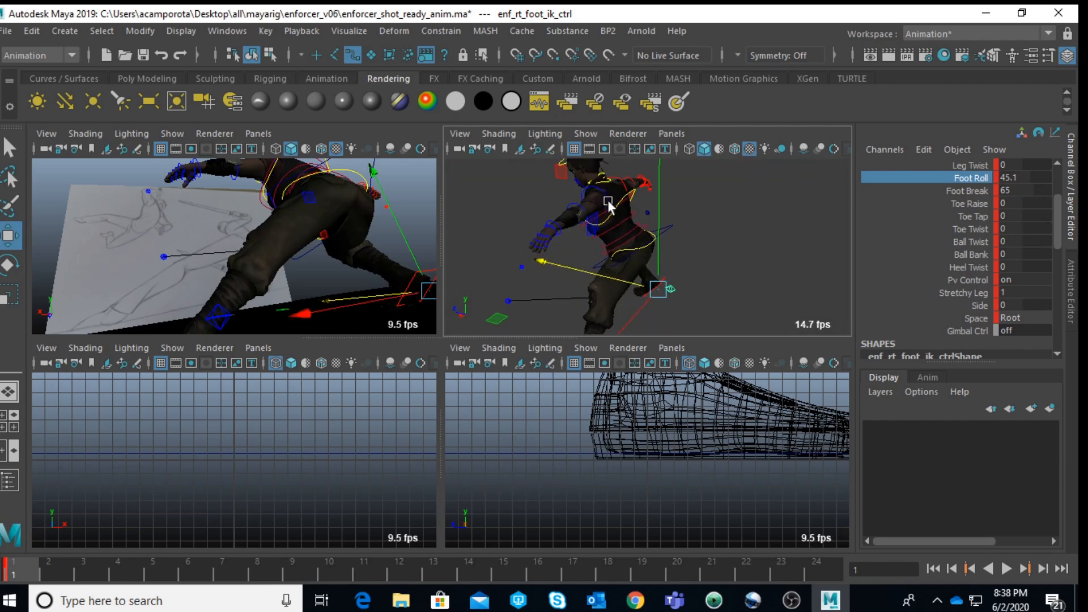
alt+right_drag(607, 202, 635, 245)
alt+drag(635, 246, 632, 215)
Step: Rotate the enforcer's COG control to adjust the lean of the hips and torso
click(658, 202)
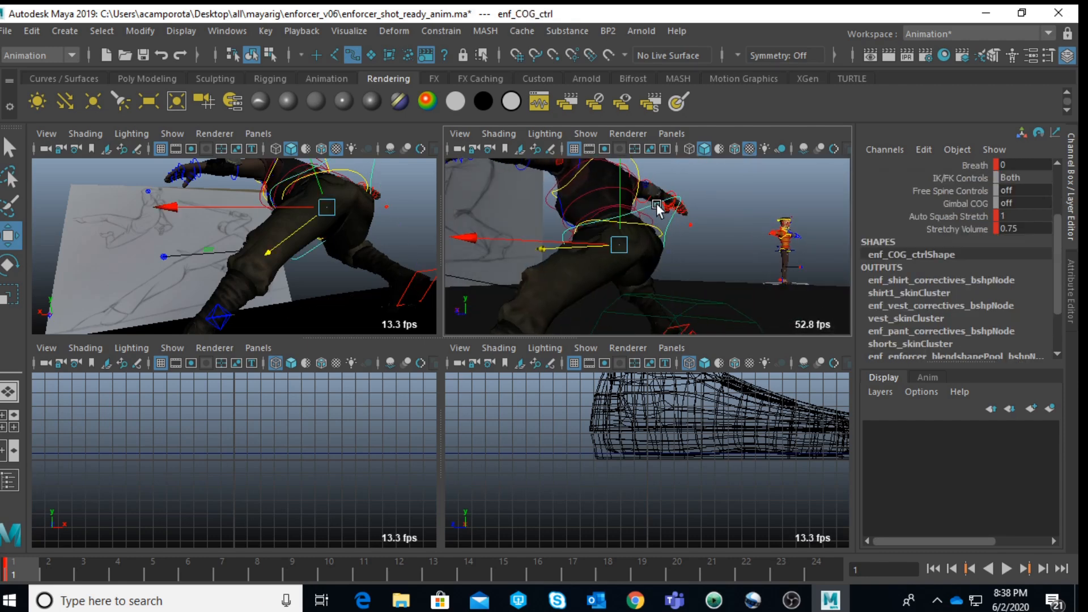
key(e)
mouse_move(543, 177)
mouse_down()
mouse_move(527, 177)
mouse_move(533, 310)
mouse_move(511, 292)
mouse_move(577, 257)
mouse_move(631, 274)
mouse_move(635, 220)
mouse_move(637, 277)
mouse_move(625, 252)
mouse_move(486, 238)
mouse_move(490, 245)
mouse_move(478, 232)
mouse_move(521, 266)
mouse_up()
key(space)
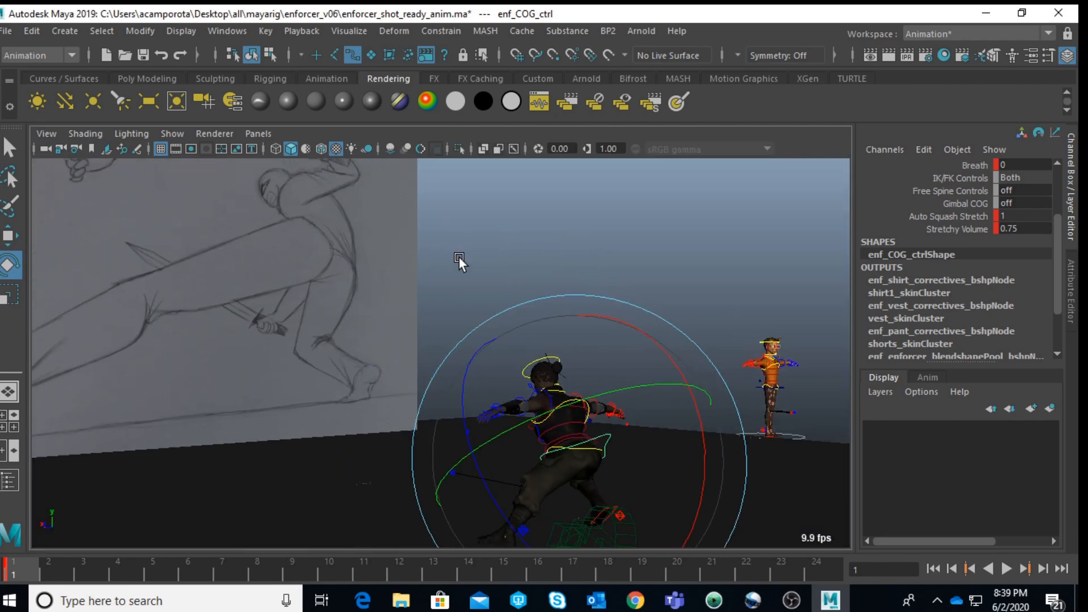
alt+right_drag(642, 249, 658, 273)
alt+middle_drag(658, 273, 656, 245)
click(700, 243)
Step: Twist the upper torso by rotating the spine IK shoulder control to about 33.5 in Y
click(589, 383)
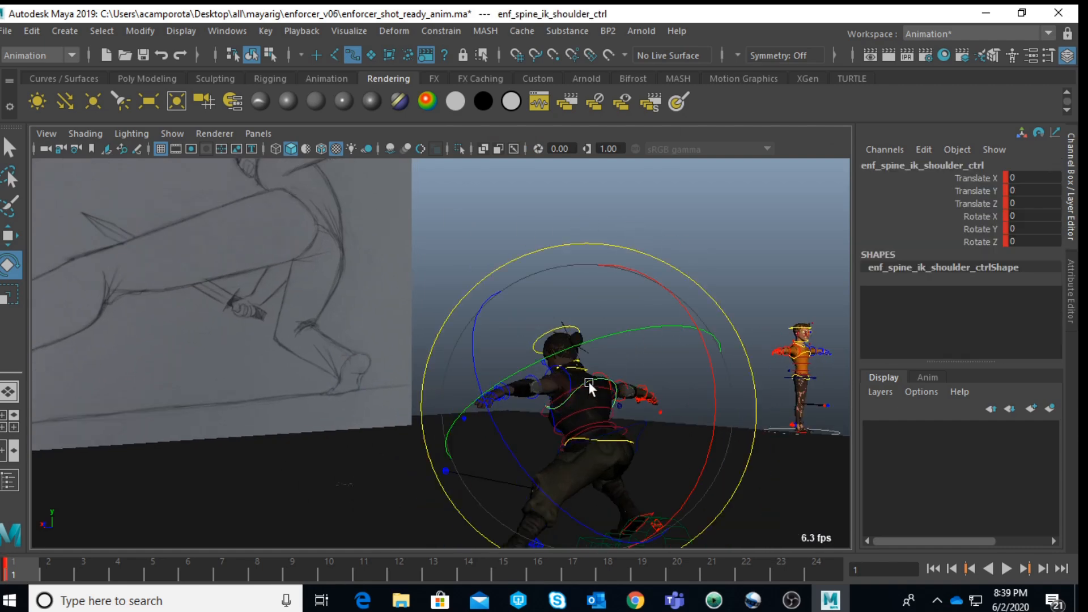
drag(576, 343, 665, 329)
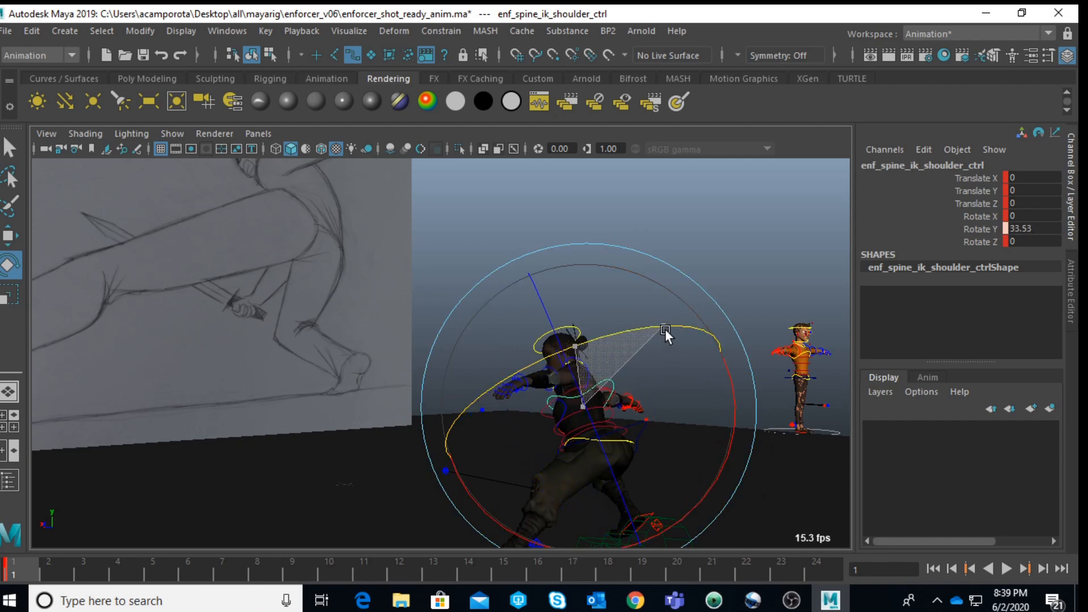
click(713, 260)
Step: Set the left upper arm FK control's Follow Align to 0 and bend the left elbow to about -70.6 in Rotate Y
click(587, 365)
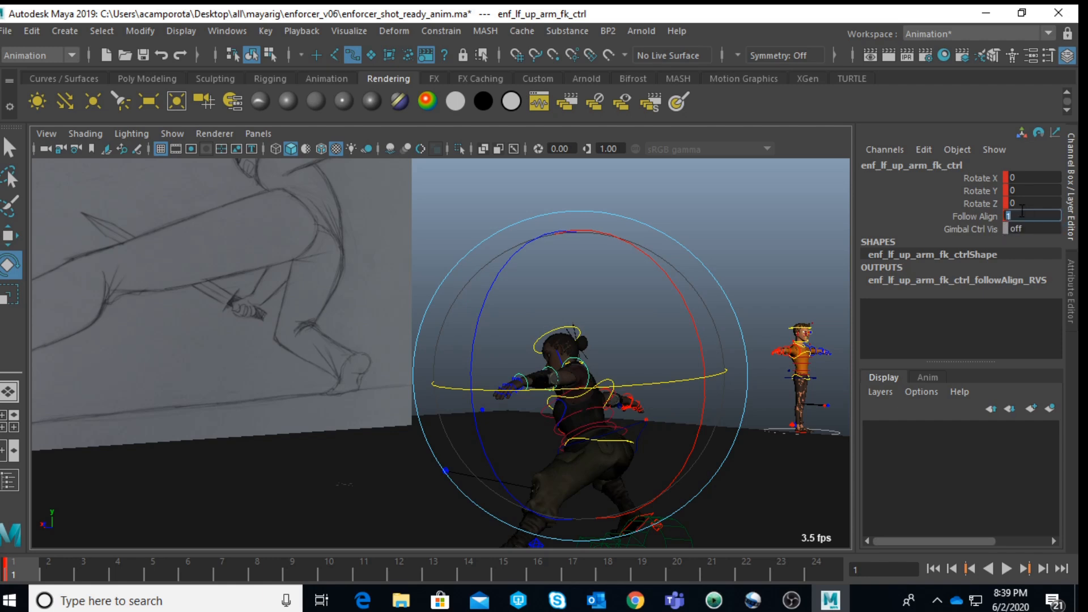
key(Return)
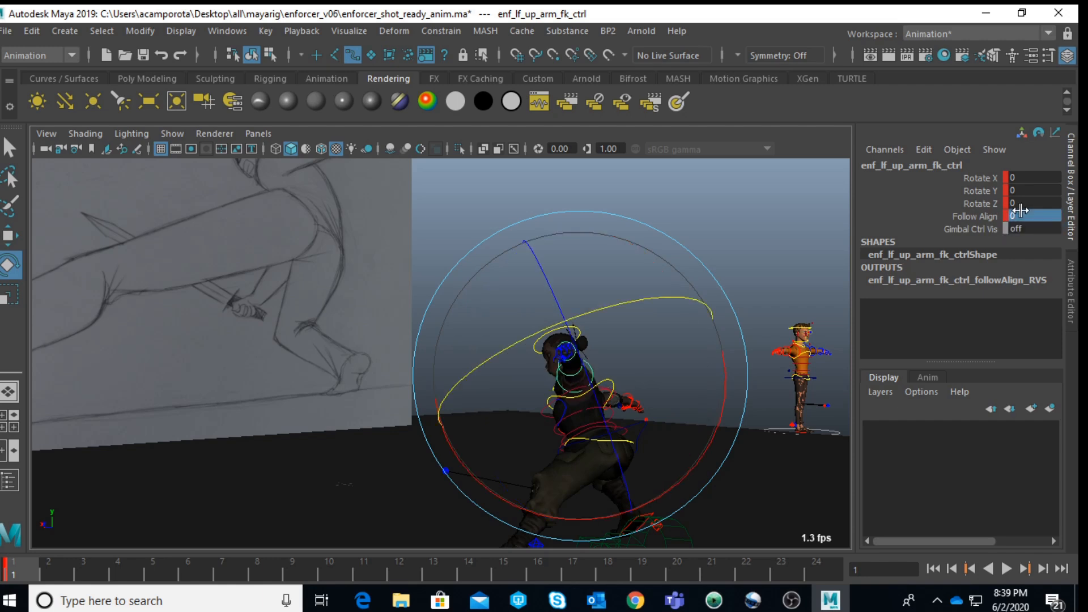
mouse_move(701, 439)
alt+mouse_down()
mouse_move(682, 433)
mouse_move(785, 486)
mouse_move(809, 464)
mouse_move(753, 380)
mouse_move(794, 360)
mouse_move(712, 433)
mouse_move(616, 429)
alt+mouse_up()
alt+right_drag(616, 430, 664, 356)
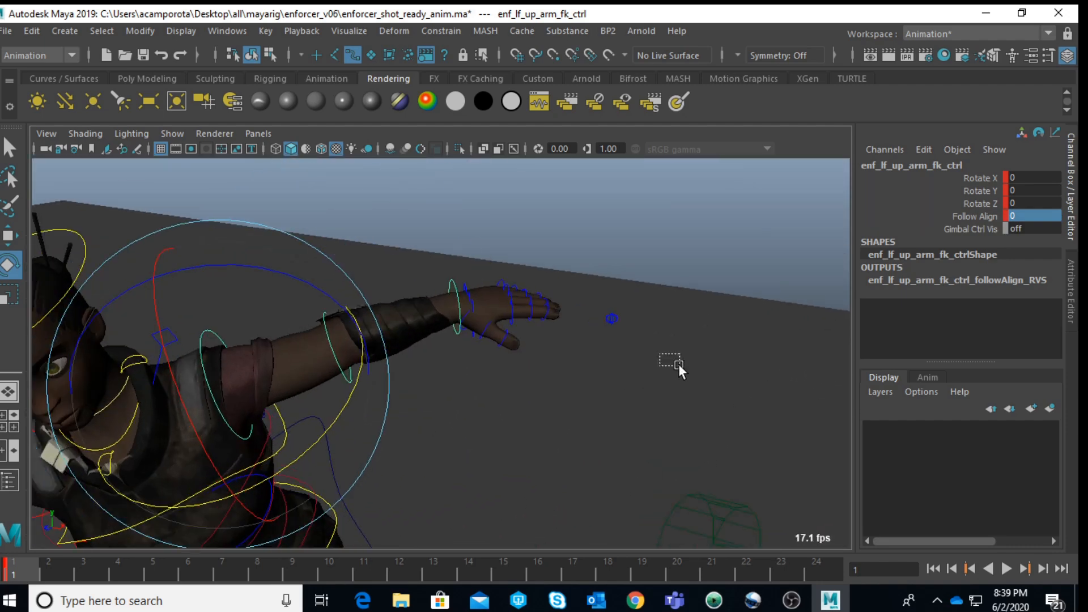
click(664, 356)
drag(348, 359, 349, 360)
drag(427, 403, 438, 468)
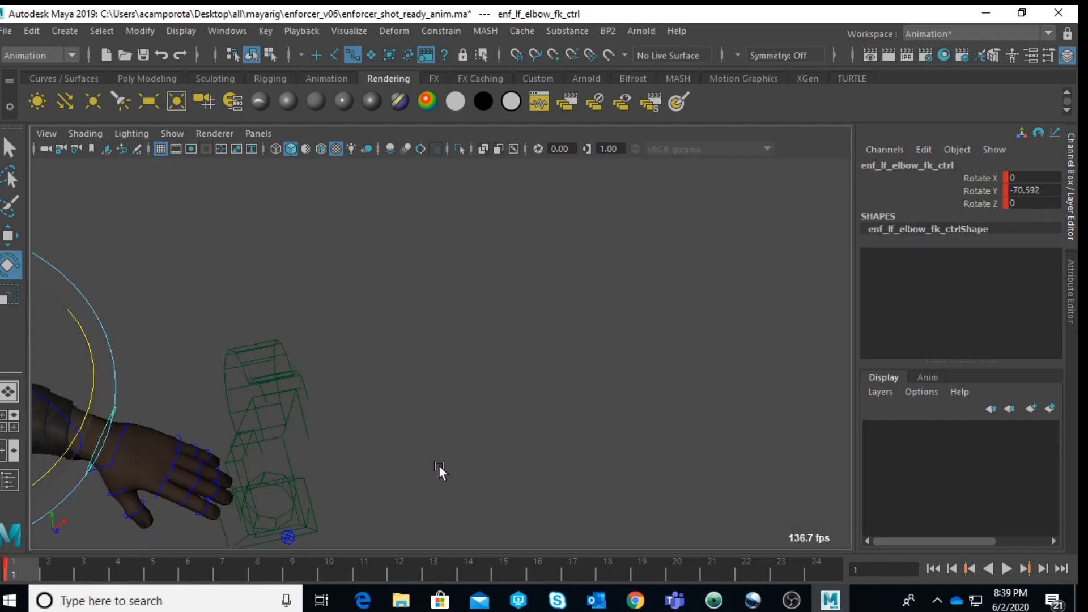
Step: Curl the fingers of the enforcer's left hand into a fist with the finger controls
key(f)
scroll(454, 417, down, 5)
alt+drag(680, 423, 577, 204)
scroll(564, 269, up, 5)
alt+drag(563, 272, 547, 291)
drag(685, 199, 729, 324)
key(f)
scroll(622, 286, down, 5)
alt+drag(621, 287, 266, 333)
drag(572, 271, 397, 381)
scroll(502, 253, up, 5)
click(256, 365)
drag(288, 335, 340, 413)
drag(239, 433, 315, 474)
click(632, 173)
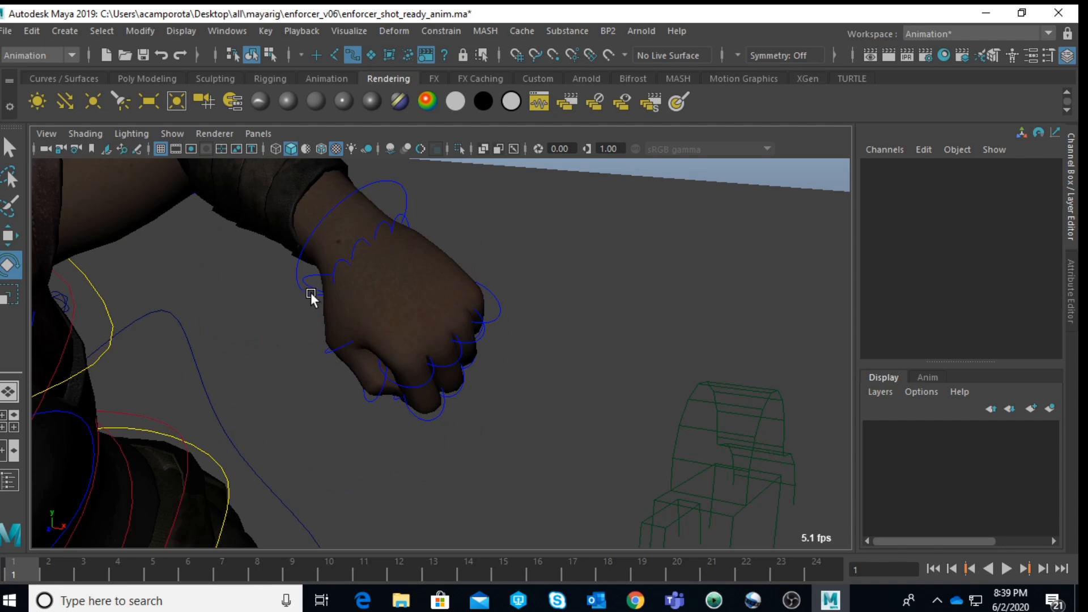
Step: Rotate the left thumb base control to adjust the thumb against the fist
click(317, 271)
key(f)
alt+drag(411, 311, 460, 383)
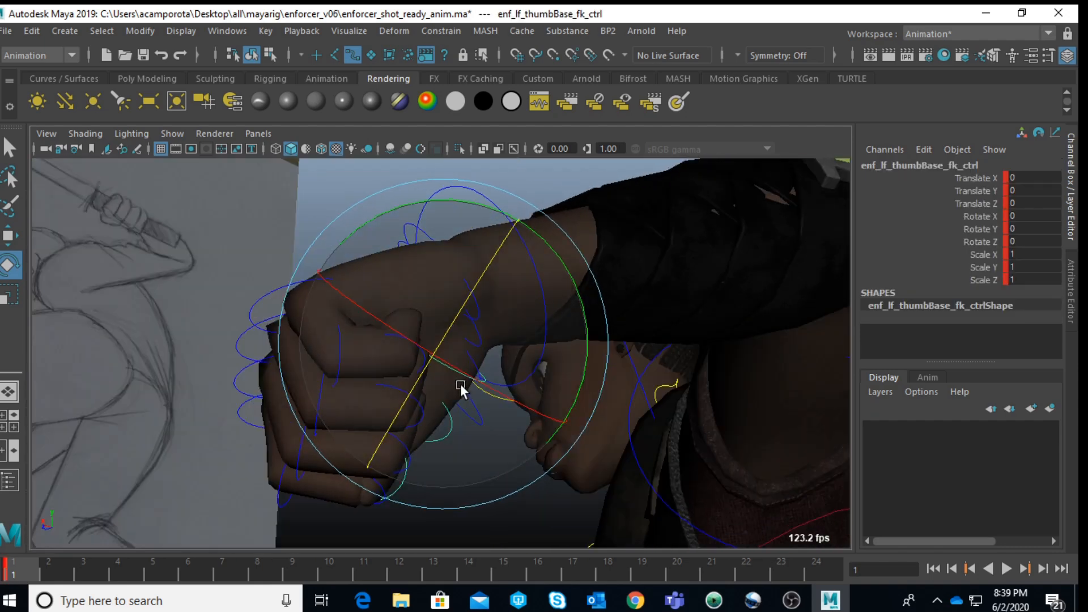
drag(546, 283, 556, 318)
Step: Examine the left arm and clavicle in the perspective and camera1 views against the reference drawing
mouse_move(432, 211)
mouse_down()
mouse_move(388, 194)
mouse_move(492, 262)
mouse_move(488, 340)
mouse_move(731, 238)
mouse_up()
click(605, 179)
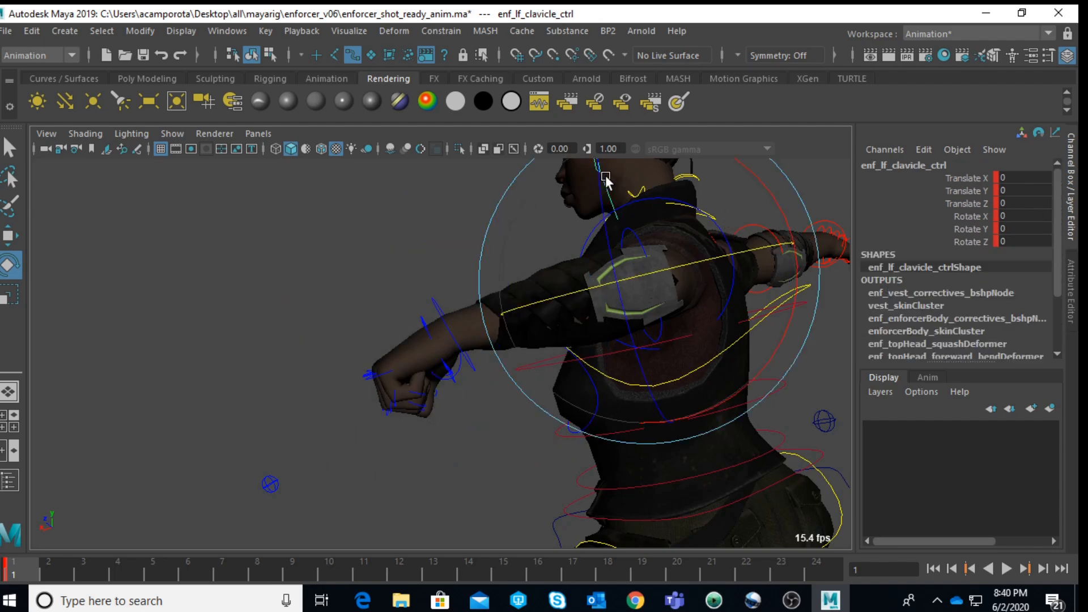
key(space)
key(space)
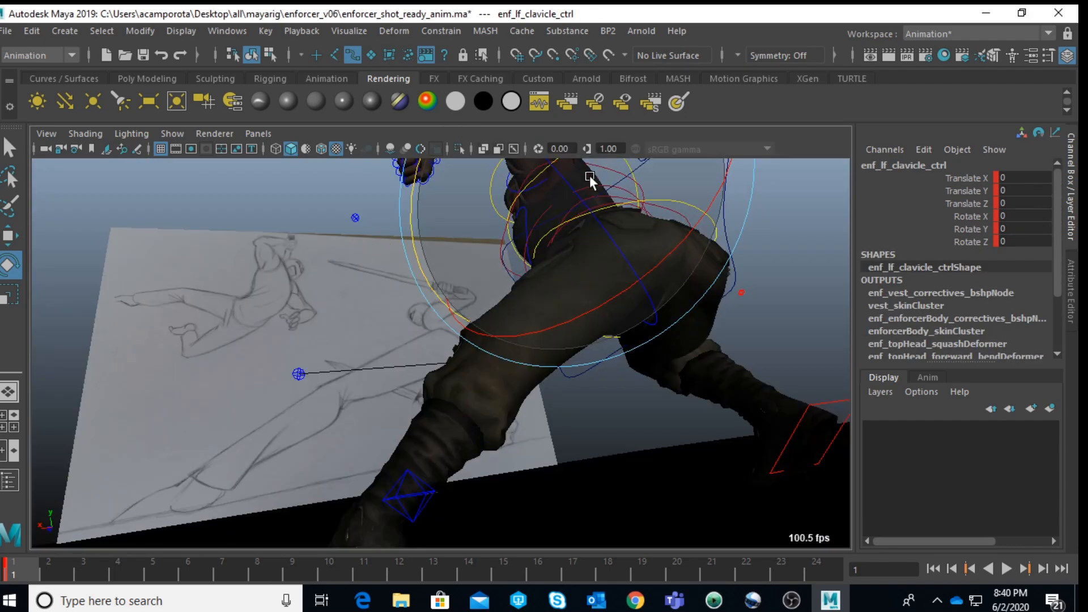
key(space)
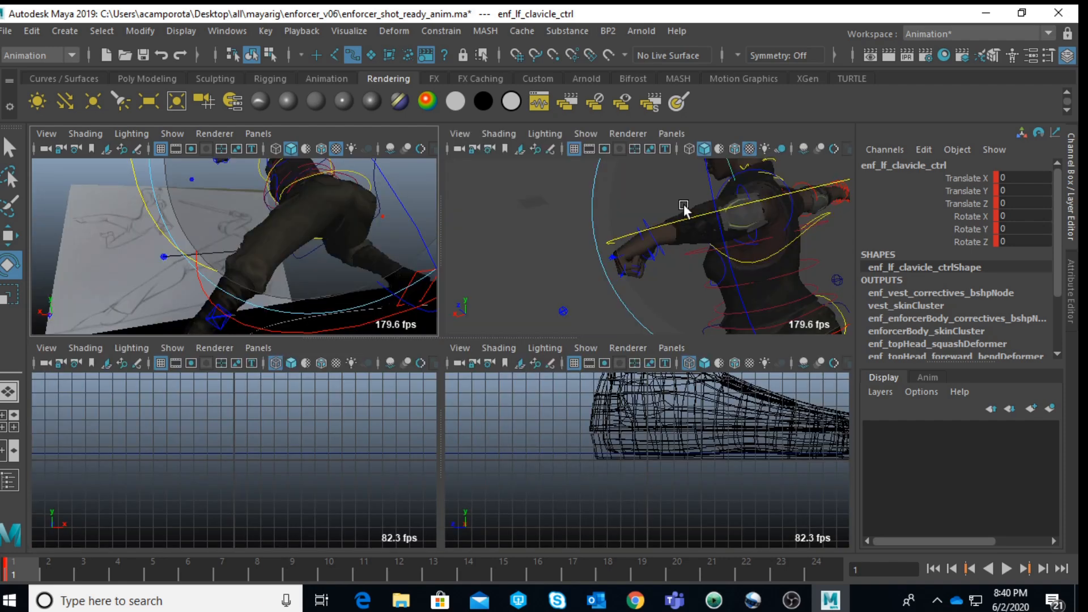
key(space)
Step: Rotate the left clavicle control upward to raise the enforcer's left shoulder and arm
alt+drag(553, 311, 624, 310)
click(553, 340)
click(535, 347)
alt+drag(620, 389, 760, 395)
alt+right_drag(548, 349, 619, 299)
click(619, 300)
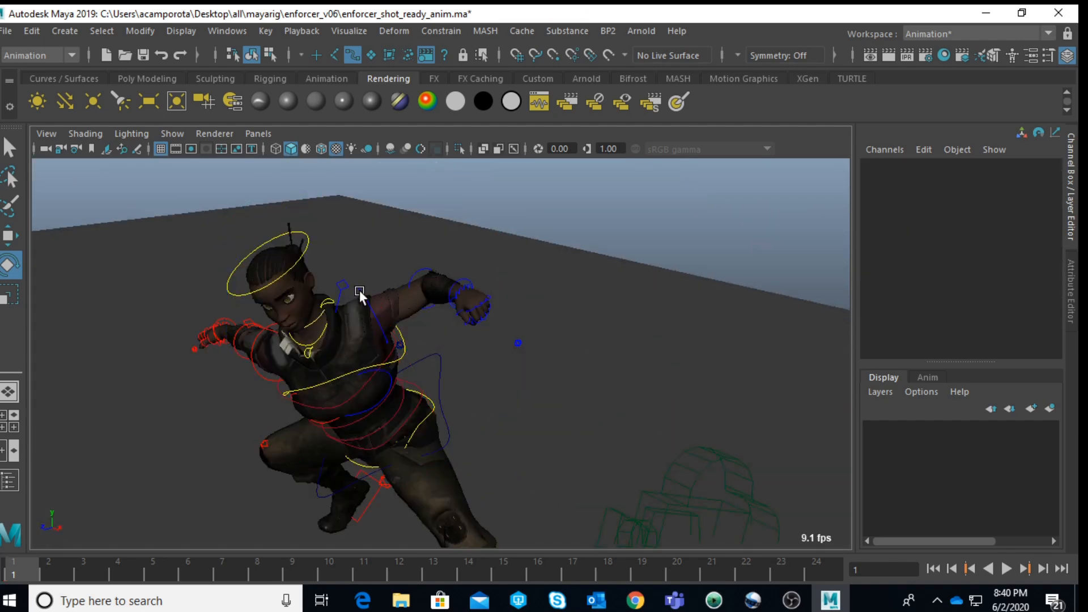
click(341, 285)
drag(439, 366, 442, 301)
click(587, 280)
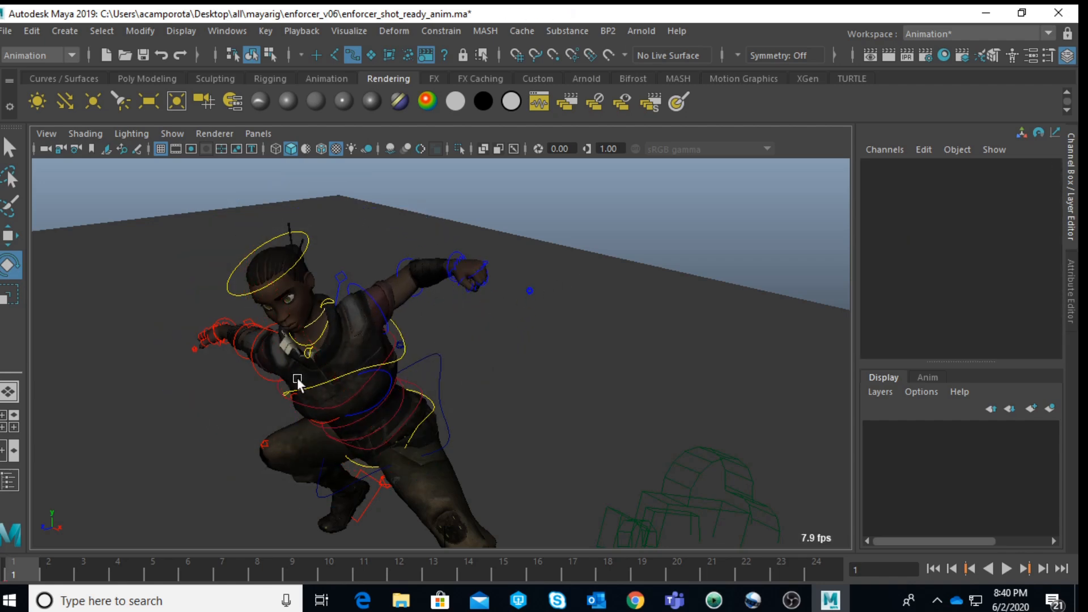
Step: Set the right upper arm FK control's Follow Align to 0
click(253, 324)
drag(369, 365, 509, 302)
click(279, 397)
click(259, 385)
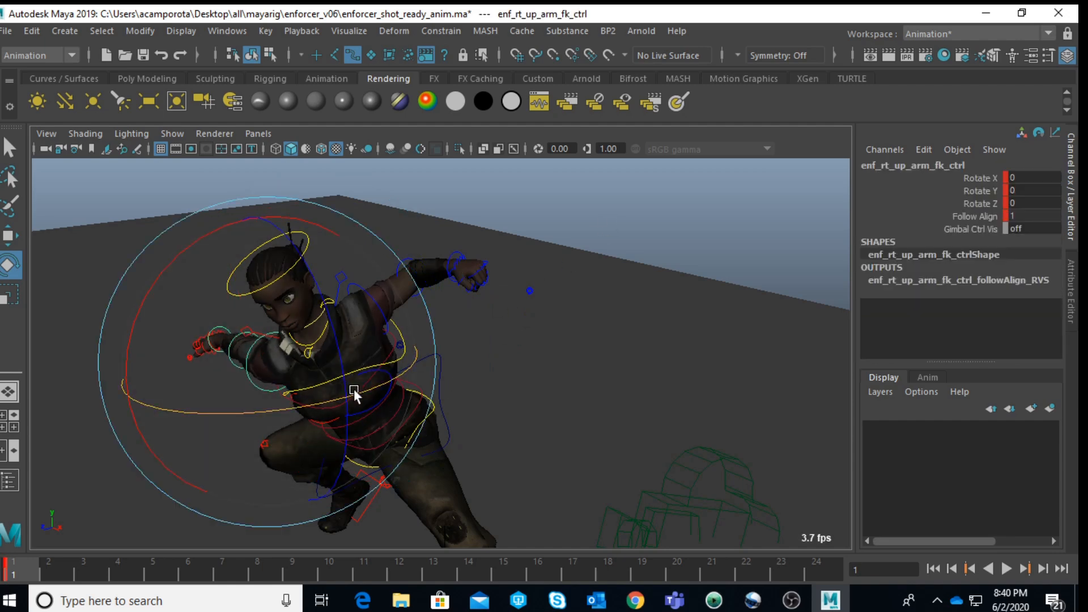
drag(297, 352, 249, 379)
drag(355, 328, 277, 337)
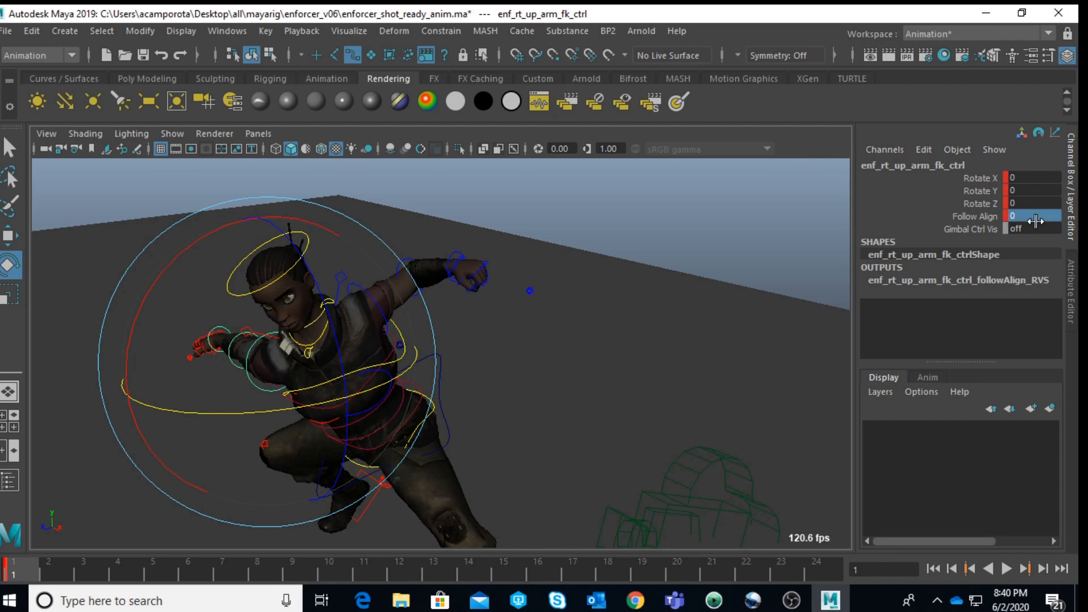
key(Return)
click(583, 223)
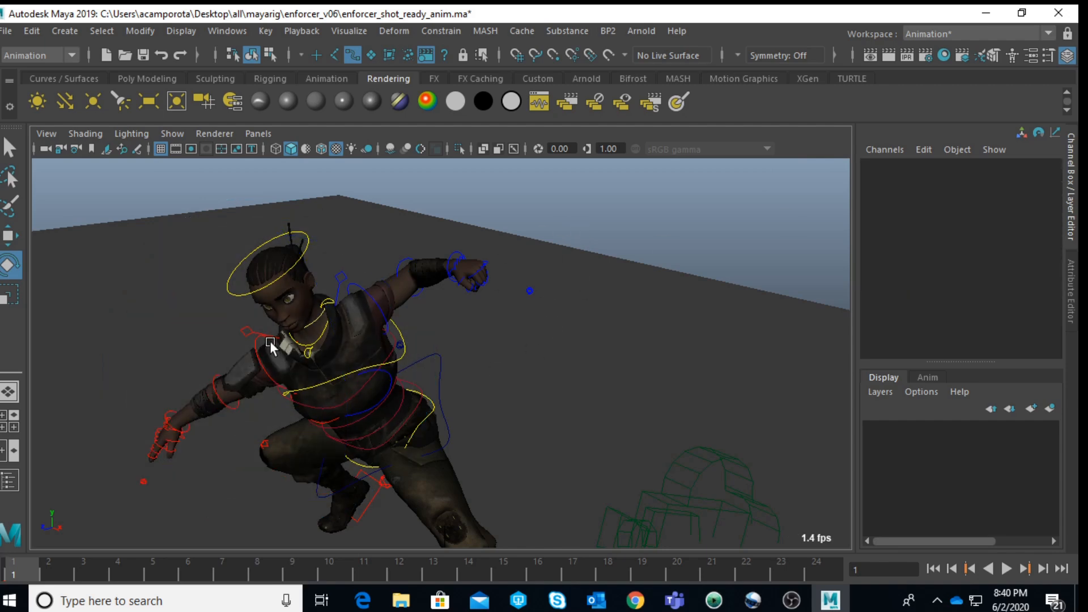
Step: Rotate the right clavicle control to about -36 in Y to bring the right shoulder and arm forward
click(256, 332)
mouse_move(533, 291)
alt+mouse_down()
mouse_move(493, 317)
mouse_move(274, 296)
mouse_move(292, 284)
mouse_move(355, 284)
mouse_move(399, 261)
mouse_move(348, 321)
mouse_move(481, 382)
mouse_move(485, 335)
alt+mouse_up()
mouse_move(351, 411)
alt+mouse_down()
mouse_move(587, 349)
mouse_move(576, 396)
mouse_move(664, 370)
mouse_move(497, 281)
mouse_move(567, 330)
mouse_move(695, 334)
mouse_move(474, 325)
mouse_move(539, 304)
alt+mouse_up()
alt+middle_drag(539, 304, 585, 282)
alt+right_drag(385, 294, 446, 293)
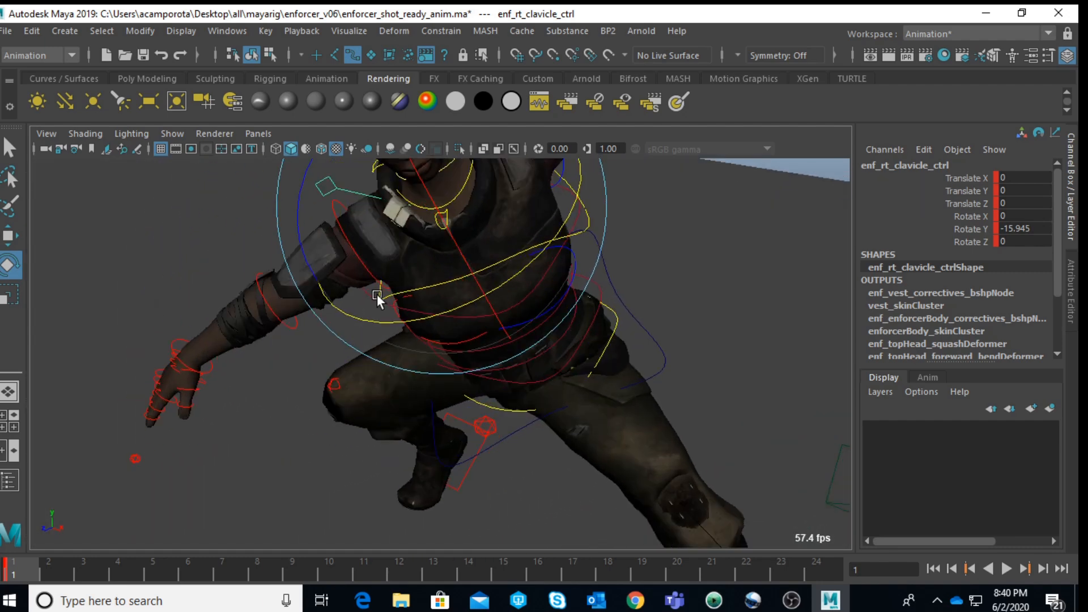
click(166, 259)
click(436, 237)
drag(462, 308, 509, 270)
alt+drag(658, 255, 507, 261)
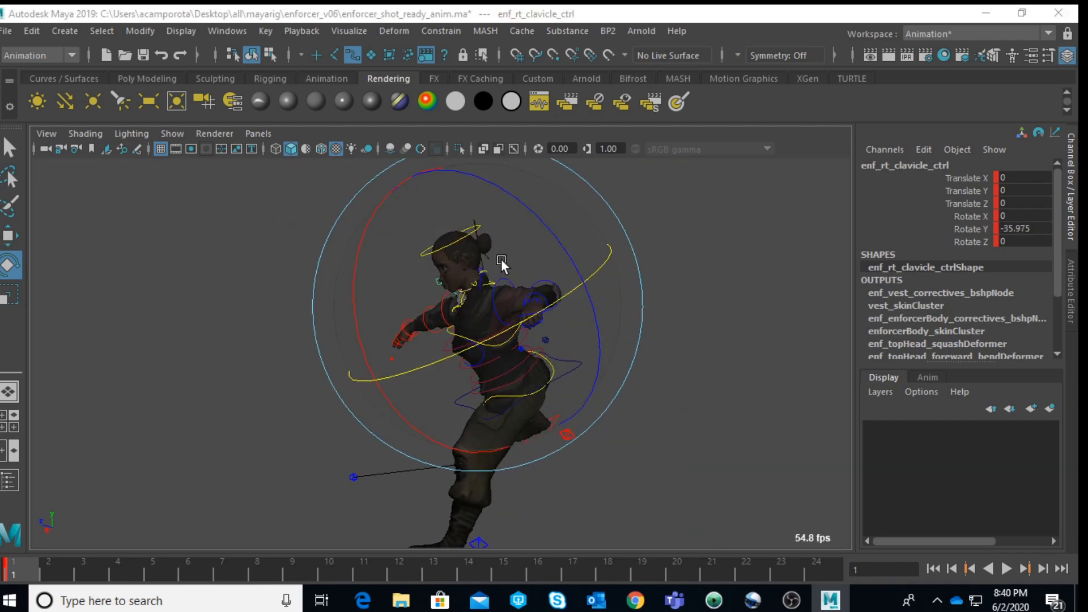
Step: Check the pose through camera1, try a wider framing of the body and undo the view change
key(space)
key(space)
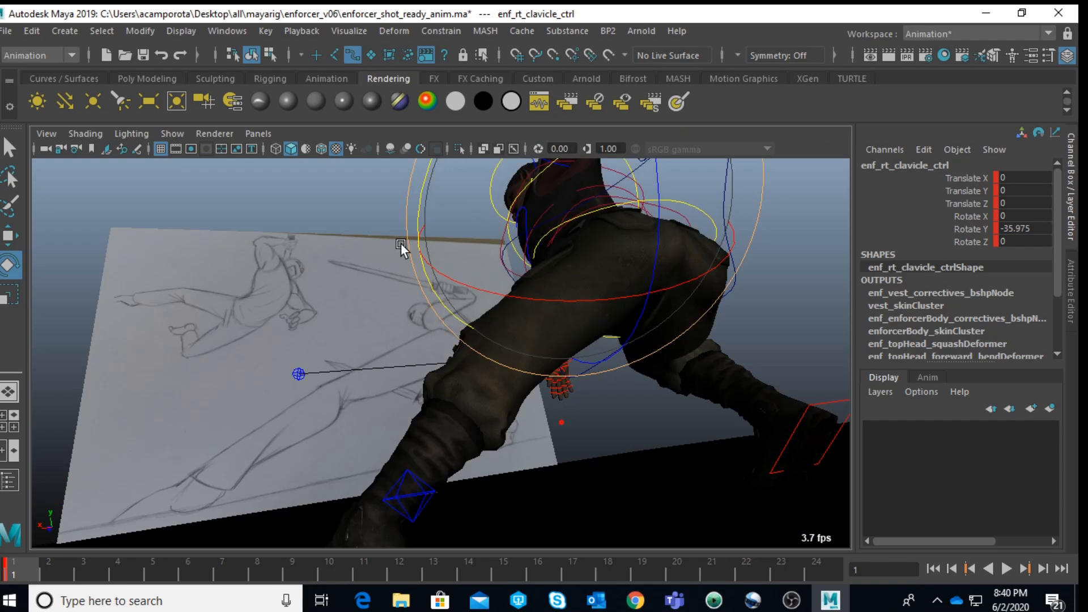
key(f)
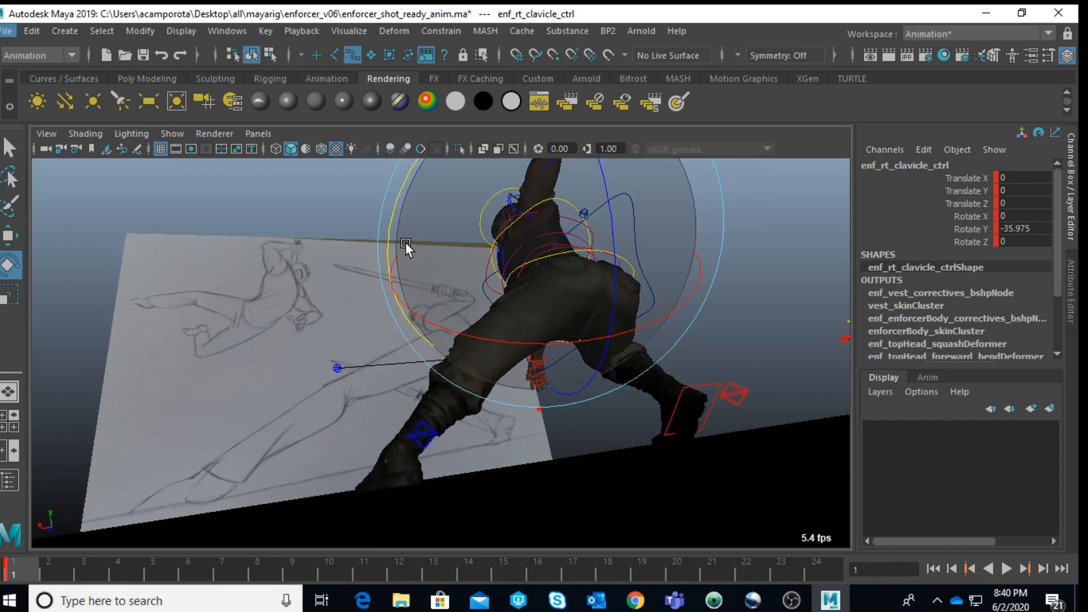
key(ctrl+z)
key(shift+z)
scroll(411, 235, up, 2)
key(space)
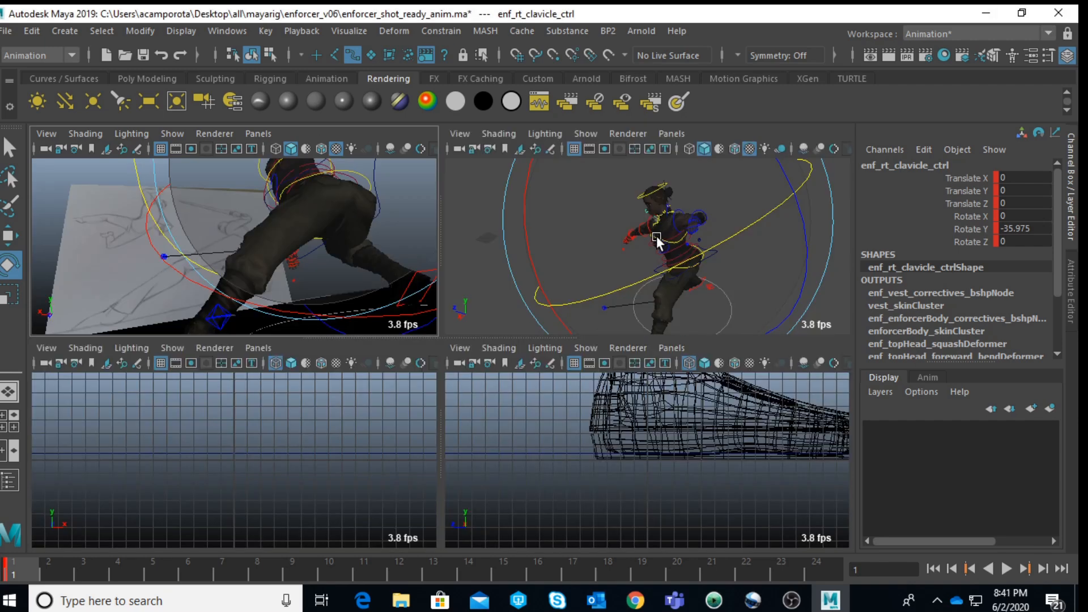
Step: Move camera1 to about 85.4, 16.1, -421.1 to reframe the enforcer against the reference drawing
scroll(658, 241, down, 3)
key(q)
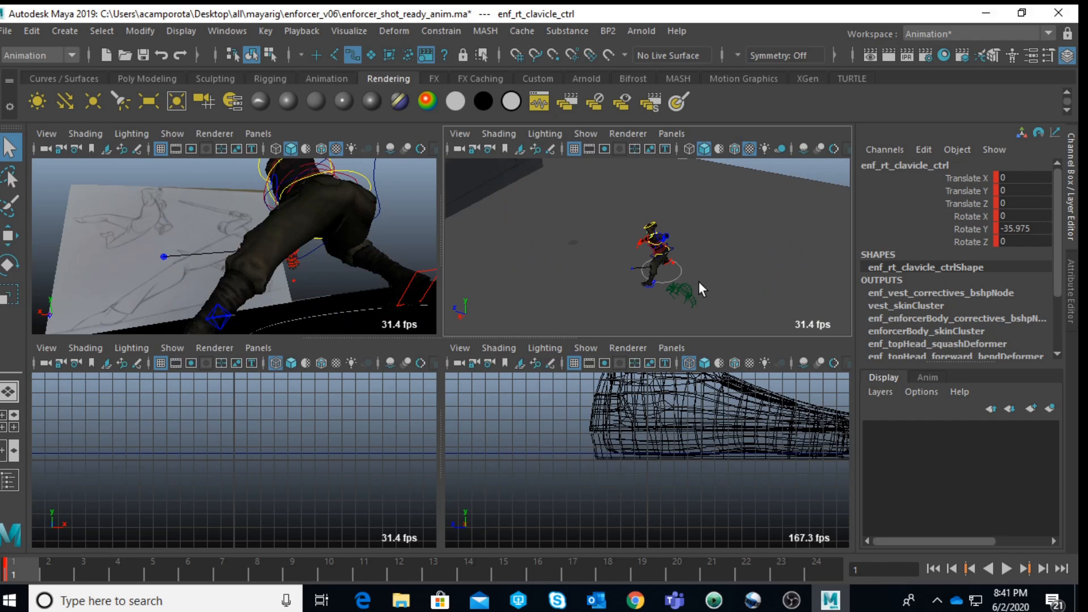
click(687, 292)
key(w)
drag(649, 281, 609, 251)
alt+middle_drag(609, 234, 627, 256)
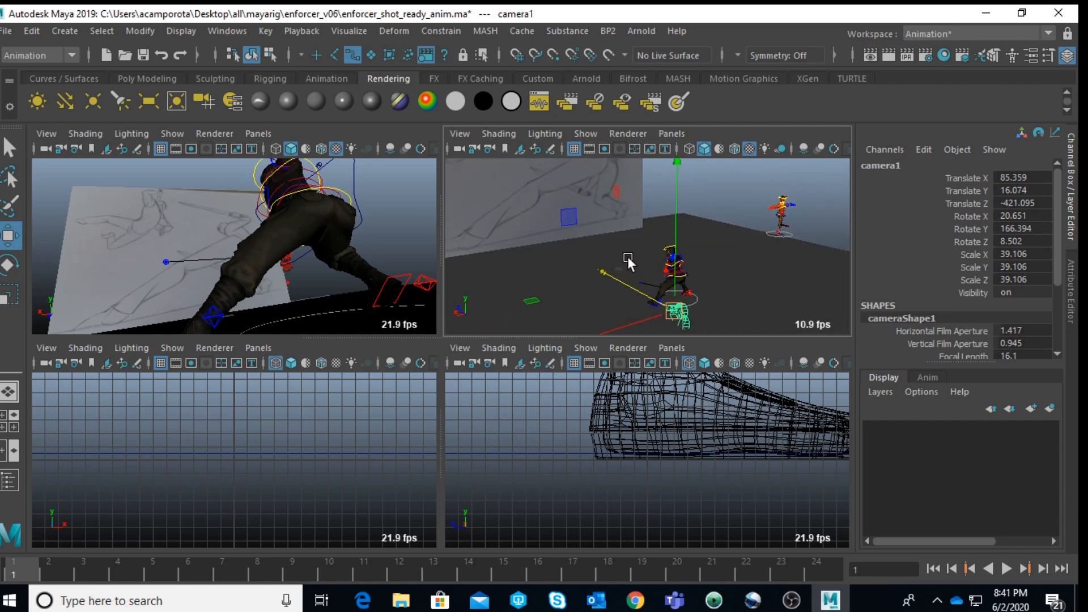
mouse_move(628, 286)
mouse_down()
mouse_move(638, 306)
mouse_move(592, 275)
mouse_up()
key(ctrl+z)
Step: Adjust the enforcer's whole-rig control at its feet to turn the character slightly within the shot
click(702, 294)
drag(546, 319, 563, 331)
key(w)
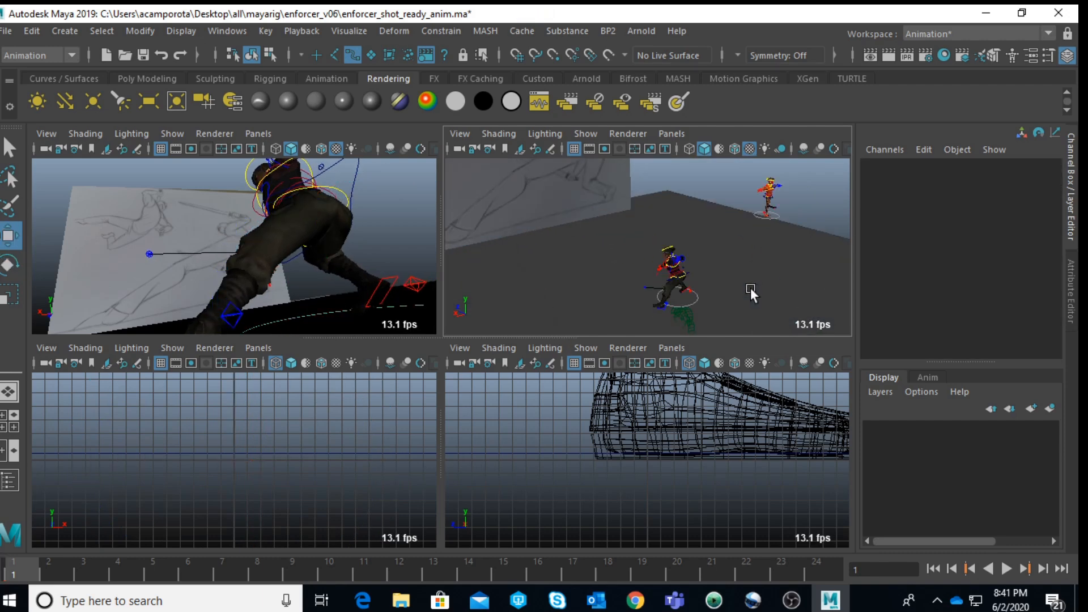
Step: Rotate the shoulder, upper and lower spine FK controls together to about 6.1, -3.9, -9.5 to bend the enforcer's torso
click(689, 318)
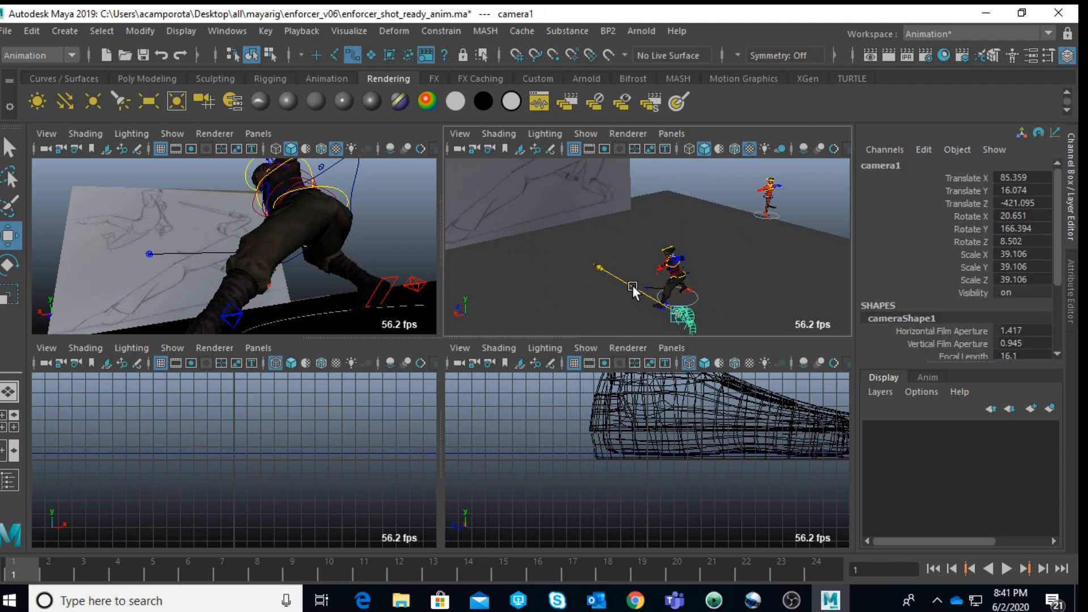
mouse_move(634, 291)
alt+mouse_down()
mouse_move(564, 260)
mouse_move(600, 271)
mouse_move(587, 285)
mouse_move(631, 280)
mouse_move(648, 291)
mouse_move(644, 168)
mouse_move(665, 250)
mouse_move(697, 221)
mouse_move(722, 372)
mouse_move(697, 369)
mouse_move(741, 266)
alt+mouse_up()
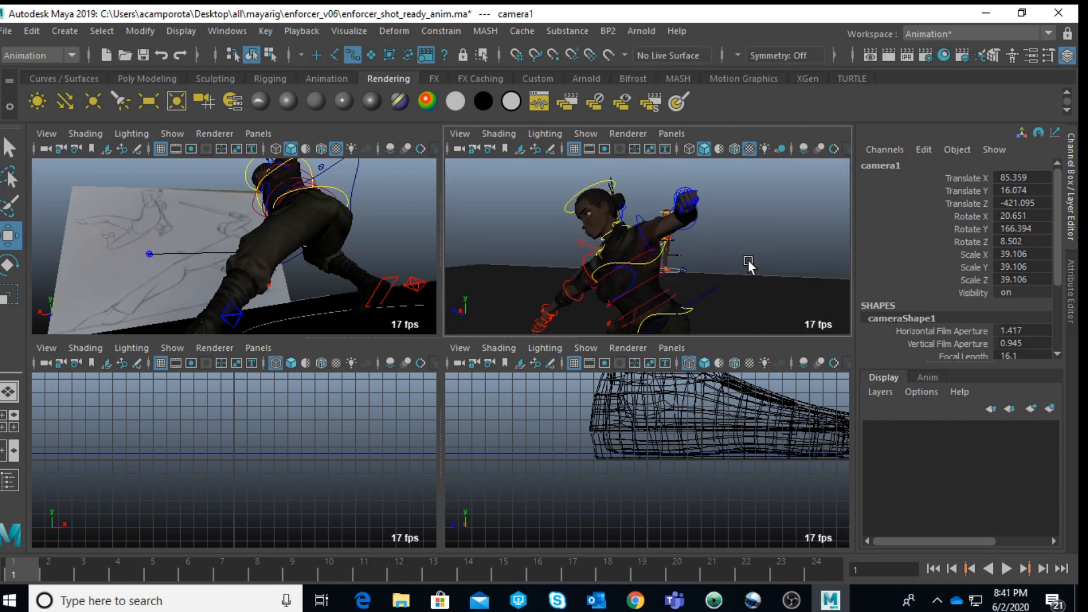
click(795, 219)
click(666, 297)
key(space)
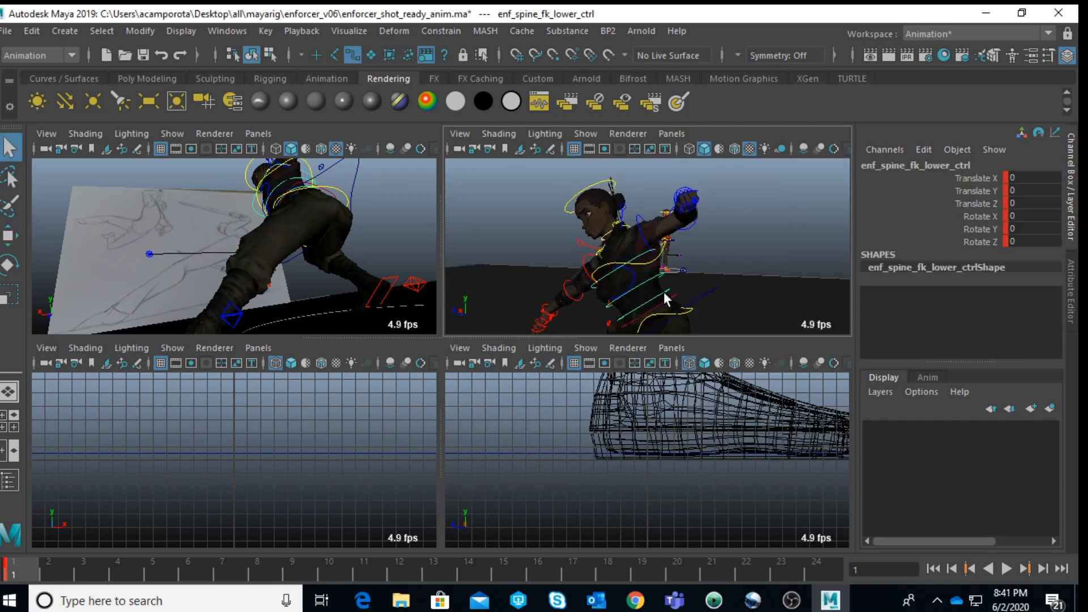
click(499, 424)
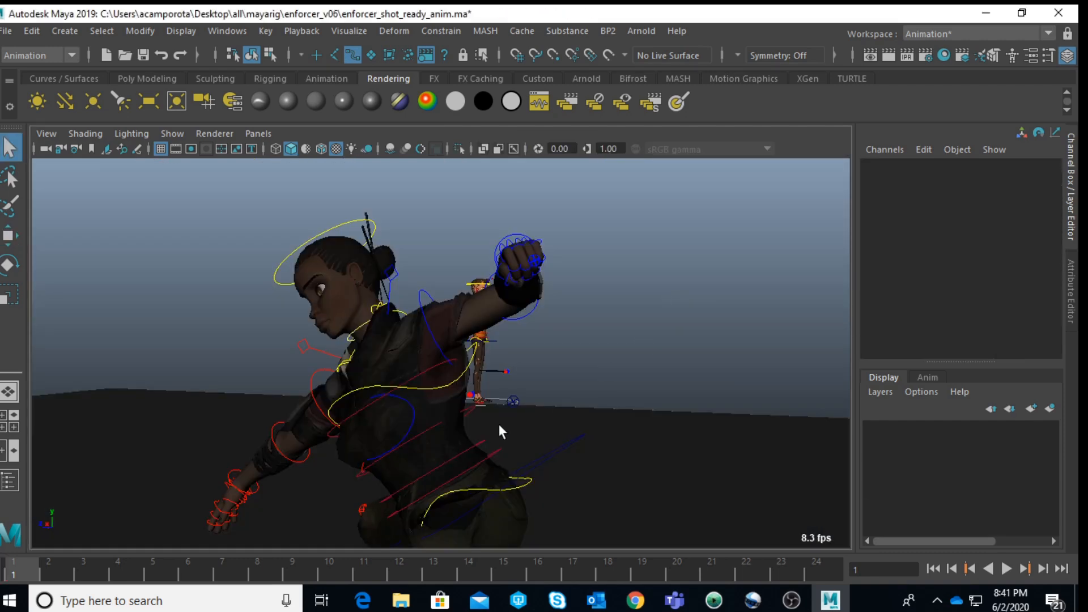
click(431, 366)
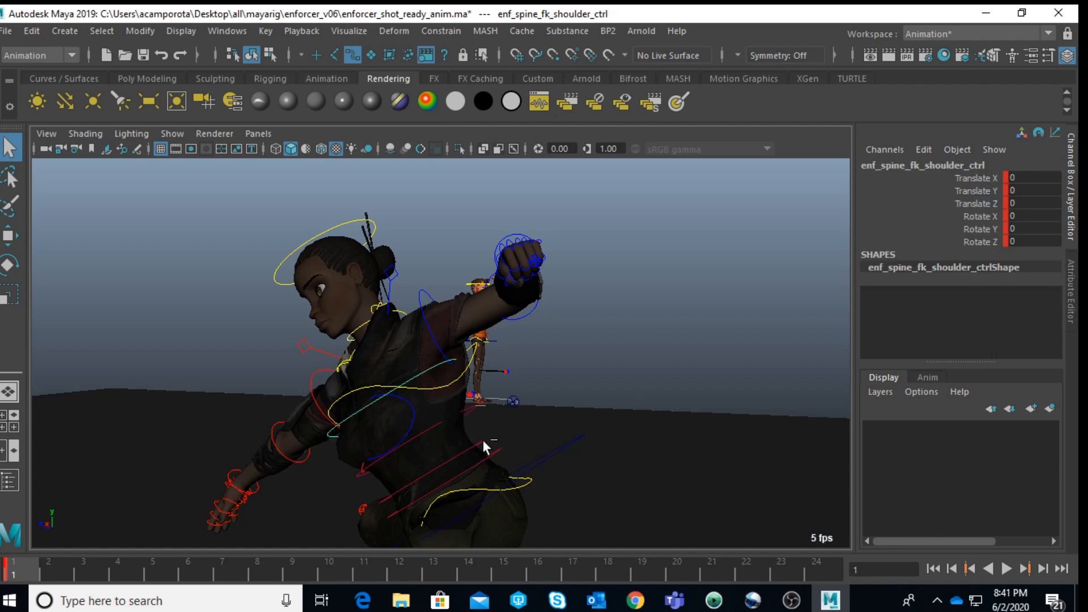
click(467, 411)
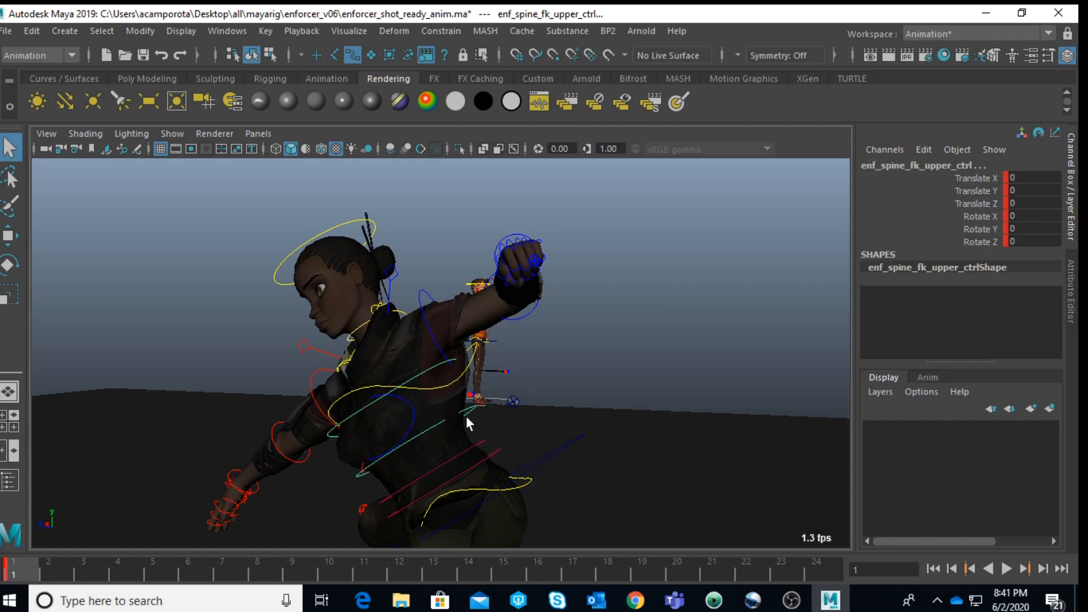
key(e)
drag(392, 428, 396, 448)
drag(475, 330, 464, 327)
drag(400, 397, 389, 401)
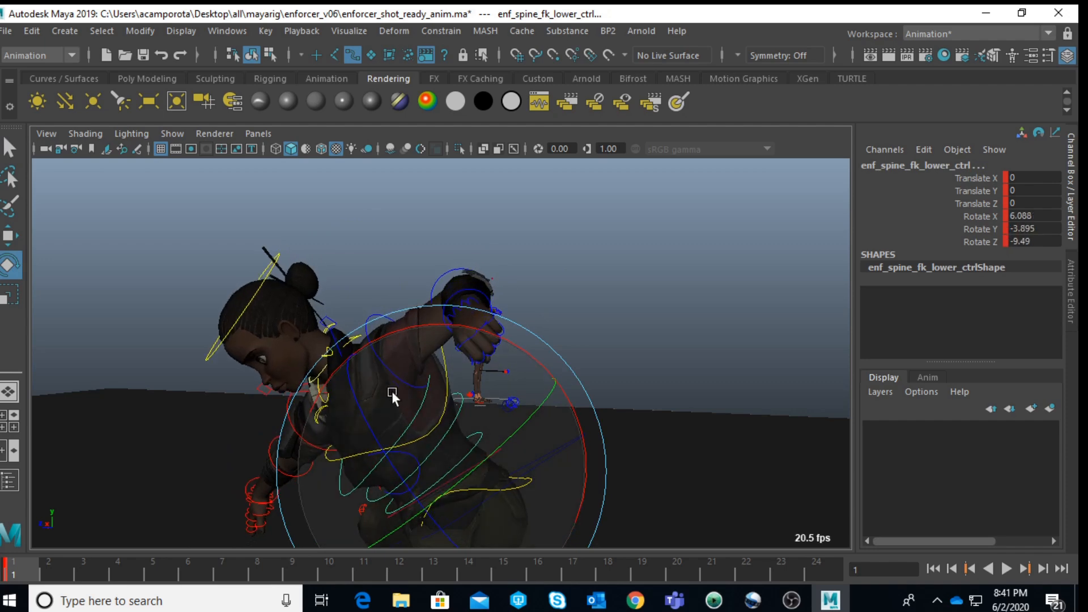
Step: Refine the combined spine FK rotation to about 5.7, -6.8, -8.2 against the reference drawing in the camera1 view
key(space)
key(space)
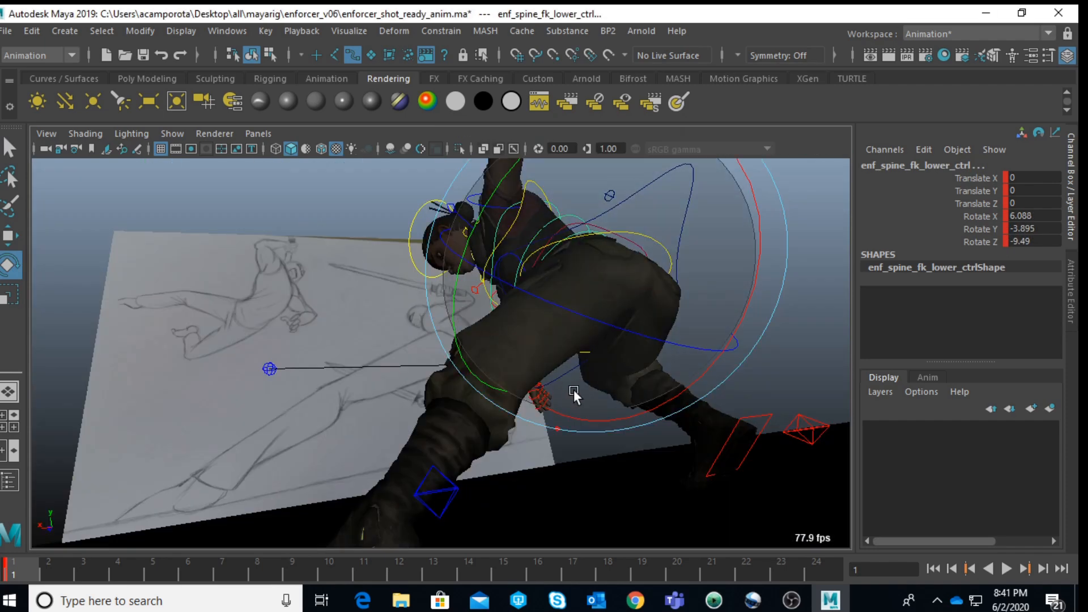
shift+right_drag(680, 305, 631, 291)
drag(715, 353, 464, 241)
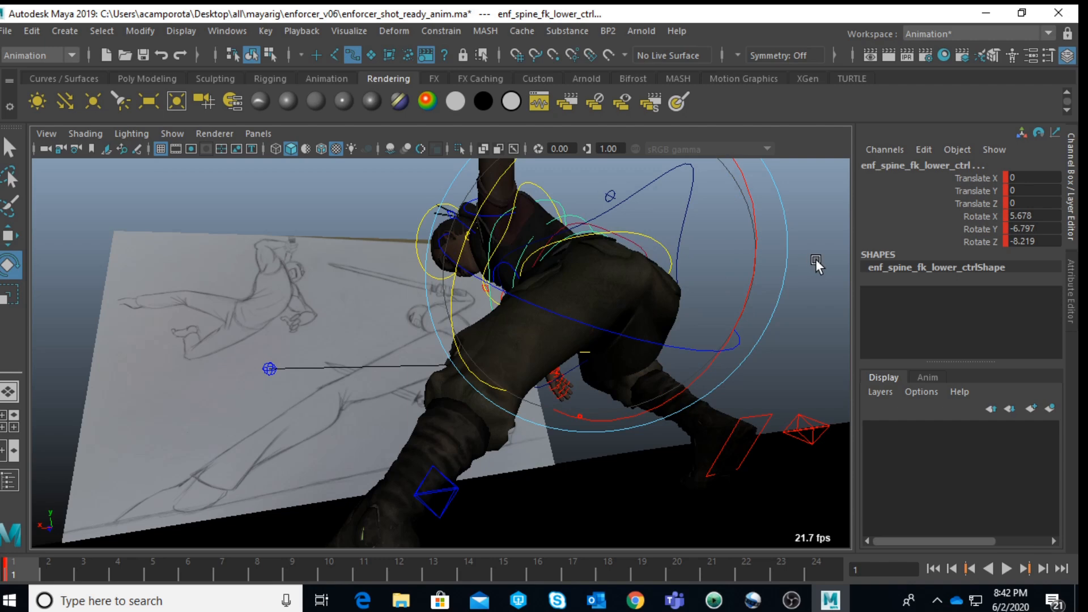
Step: Rotate the spine IK shoulder control to about 5.4 in X and 33.5 in Y, and shift it slightly
click(763, 252)
click(526, 187)
drag(651, 363, 641, 314)
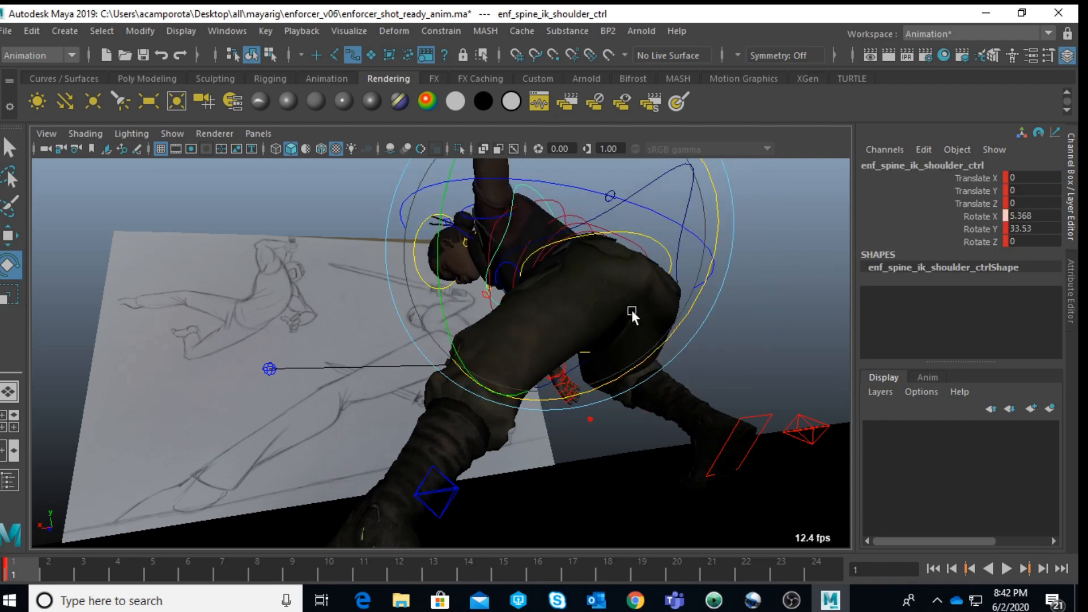
key(w)
drag(482, 248, 487, 255)
drag(541, 308, 532, 304)
drag(501, 257, 504, 258)
click(739, 280)
Step: Rotate the neck and head controls together to about -20.4 in X to lift the enforcer's face
key(space)
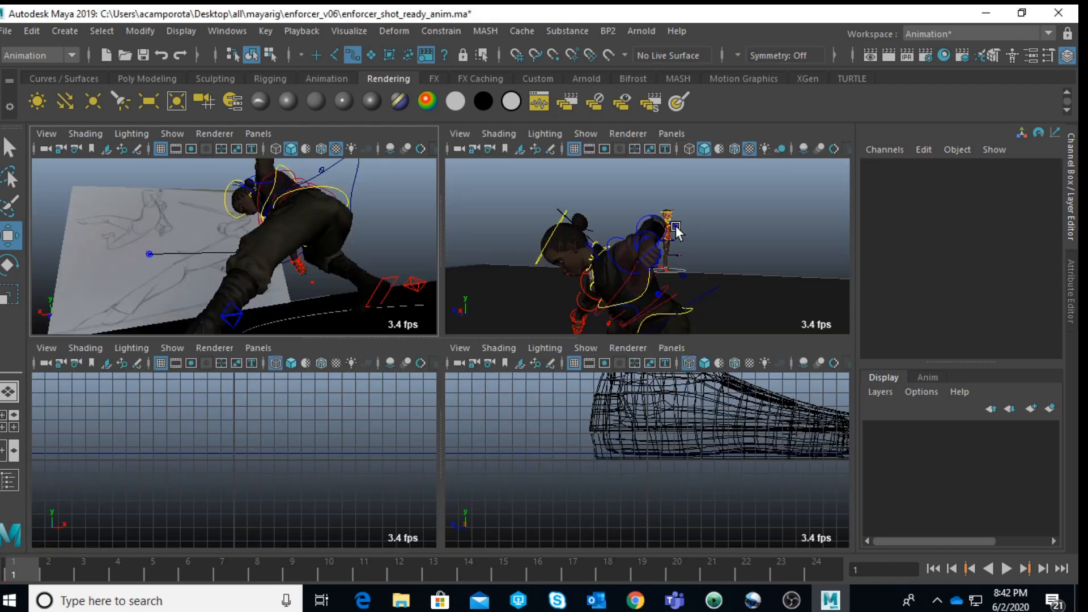
key(space)
alt+drag(651, 247, 541, 304)
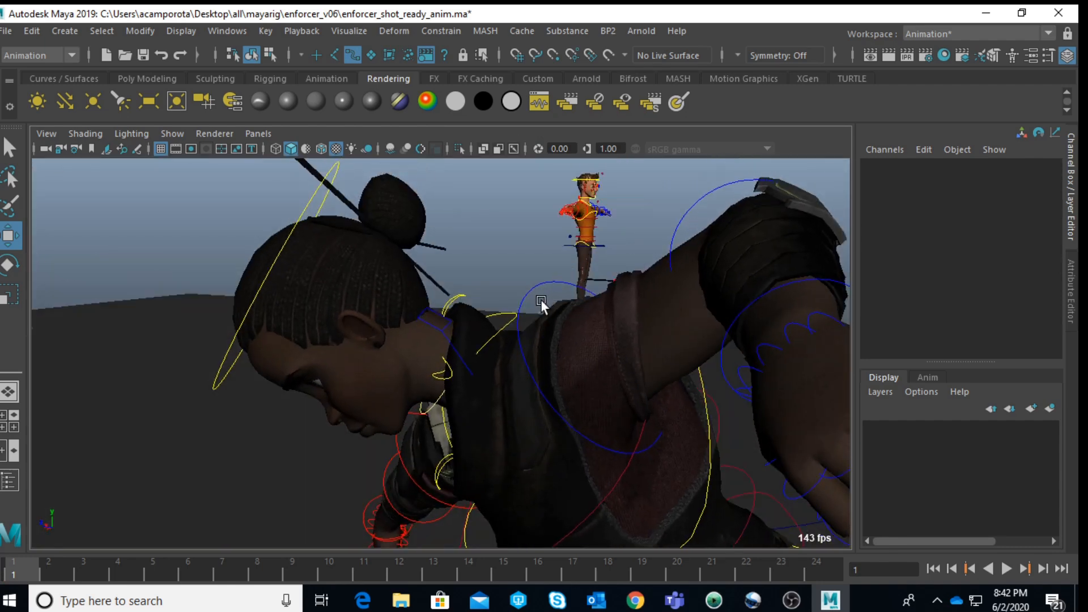
click(513, 320)
key(q)
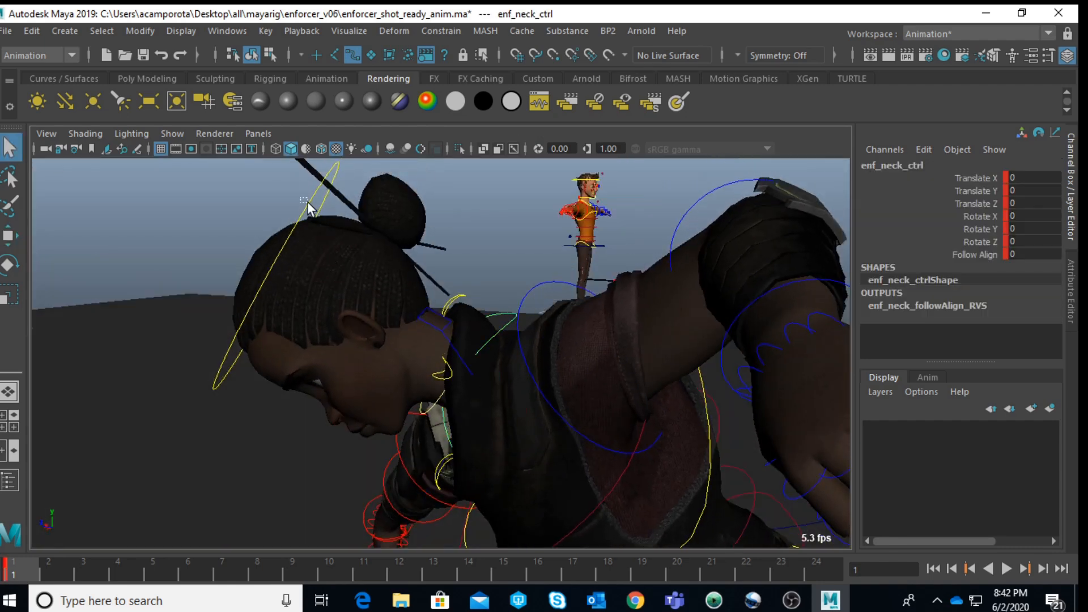
click(309, 205)
alt+drag(329, 216, 357, 224)
key(e)
drag(484, 245, 525, 277)
click(196, 286)
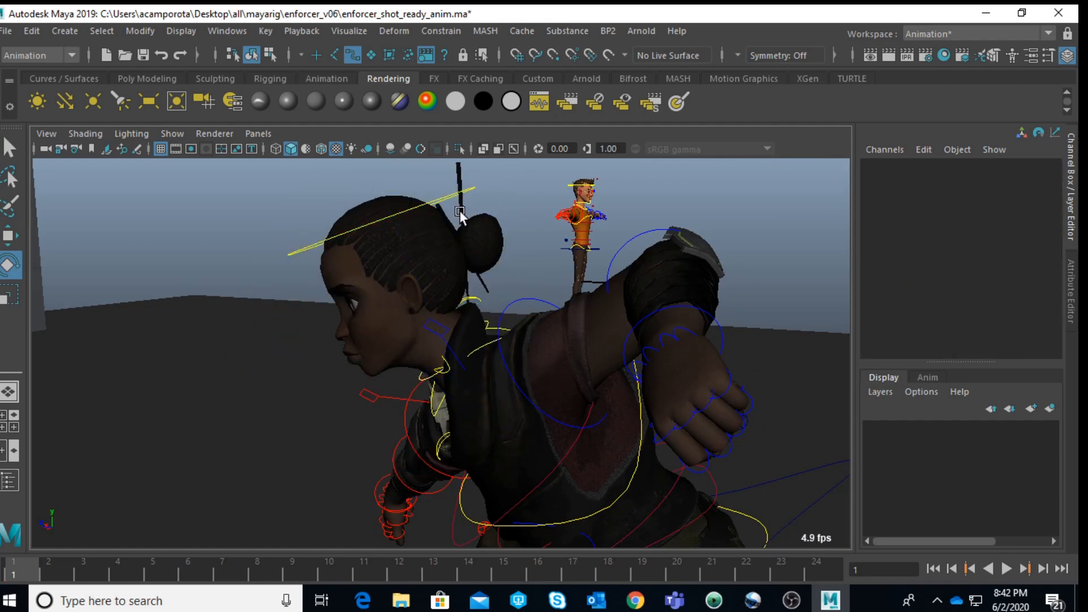
Step: Rotate the head control to about -22.7, 7.5, -2.8 to turn the face within the camera1 view
click(440, 193)
alt+drag(490, 229, 511, 246)
key(f)
key(space)
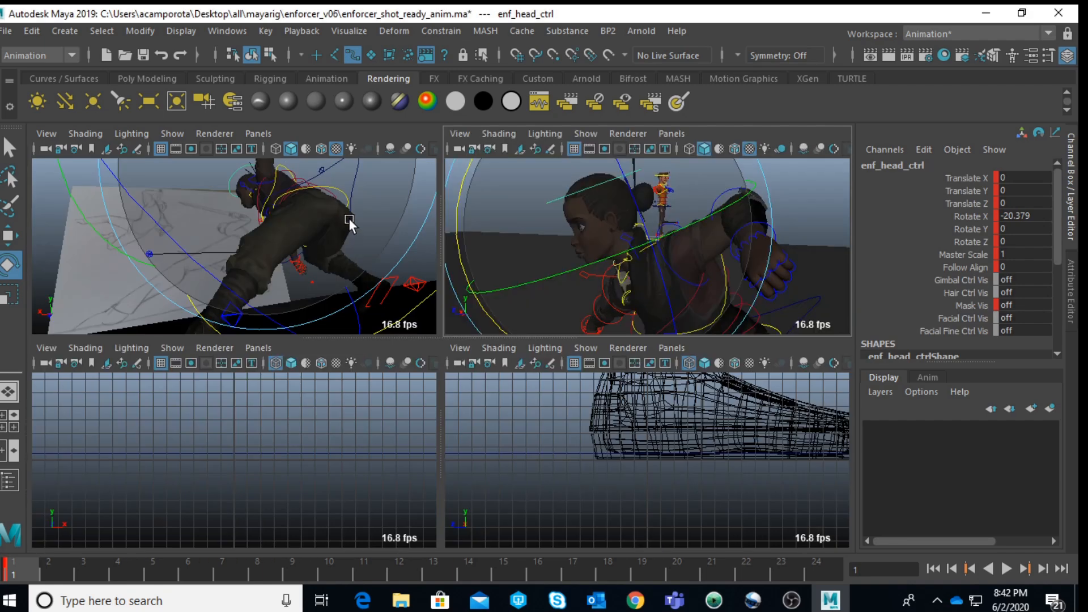
key(space)
drag(347, 197, 357, 195)
drag(628, 279, 597, 284)
key(w)
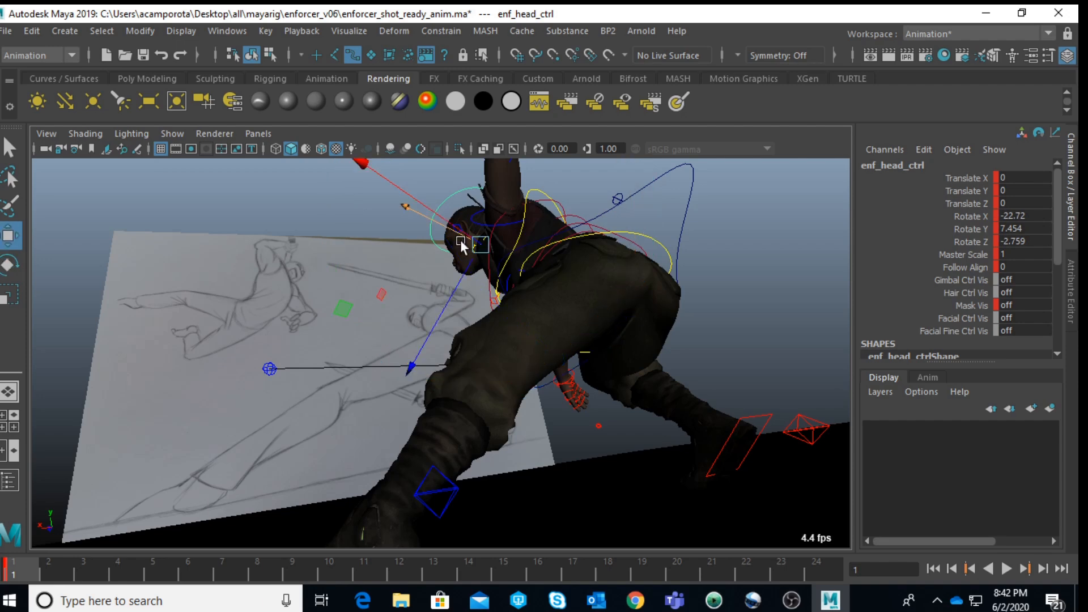
Step: Move the head control to about -3.8 in Translate Y and the neck control to about 2.5 in Translate Z
key(space)
key(space)
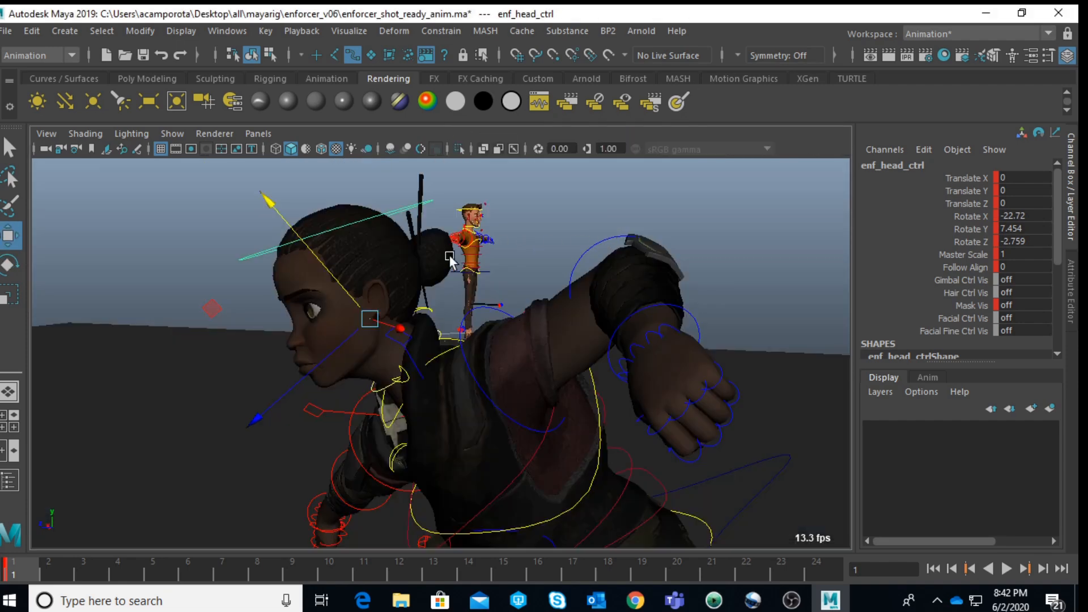
drag(303, 250, 308, 247)
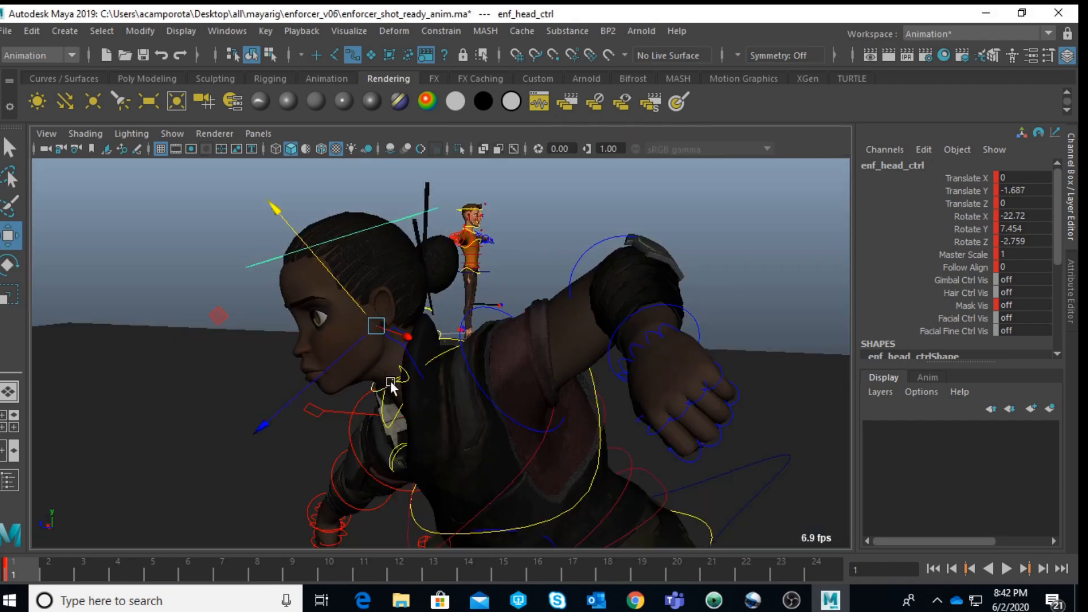
click(380, 408)
drag(398, 435, 395, 448)
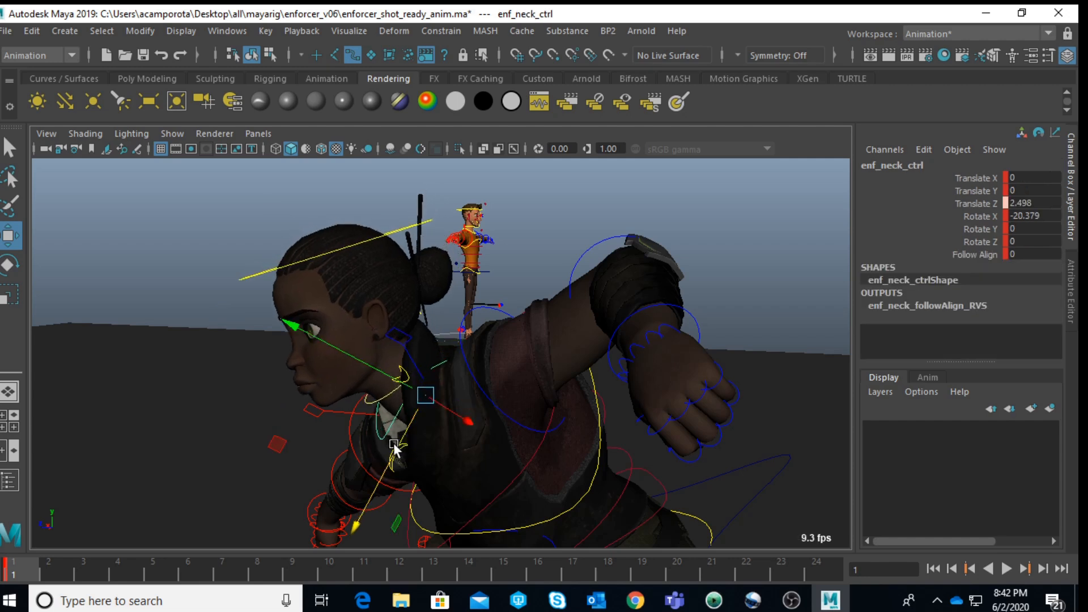
click(250, 280)
drag(281, 236, 289, 245)
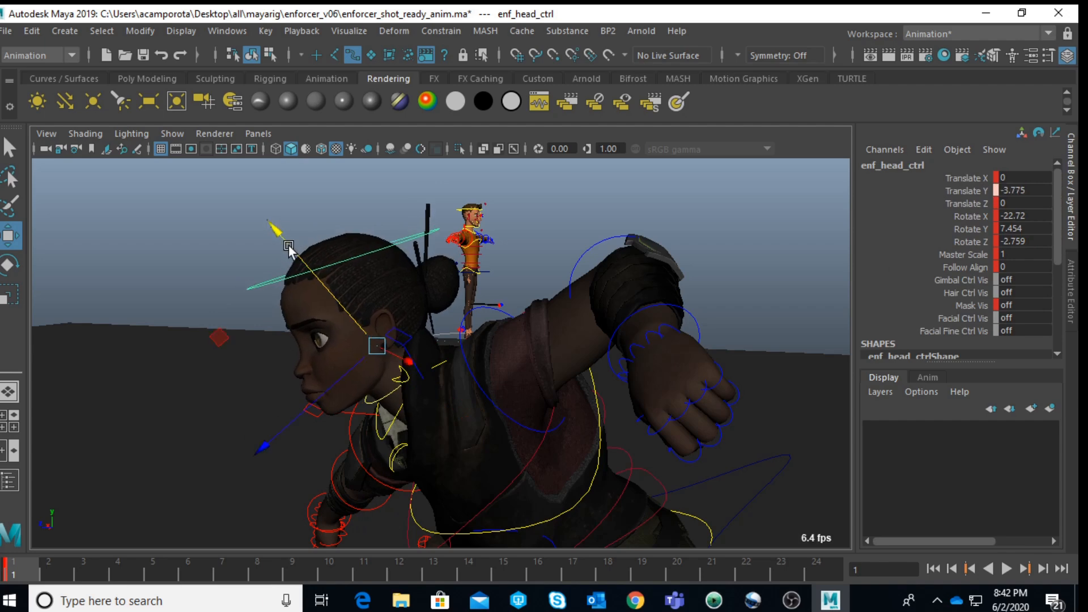
Step: Rotate the left clavicle control to about 0.2, 33.7, -6.1 to adjust the raised shoulder
click(406, 346)
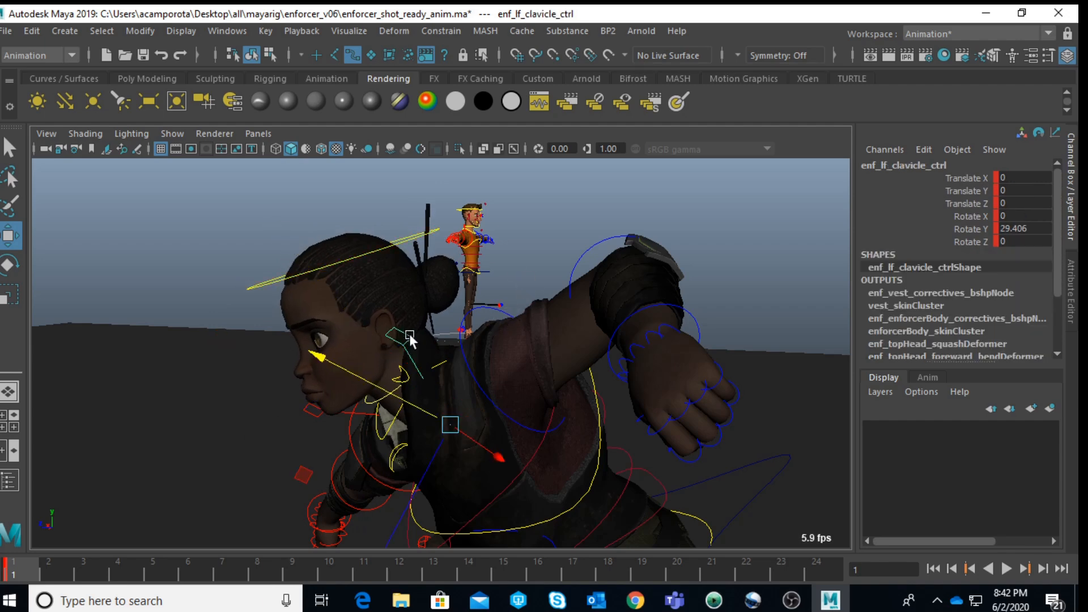
key(space)
key(space)
alt+drag(396, 226, 467, 250)
key(e)
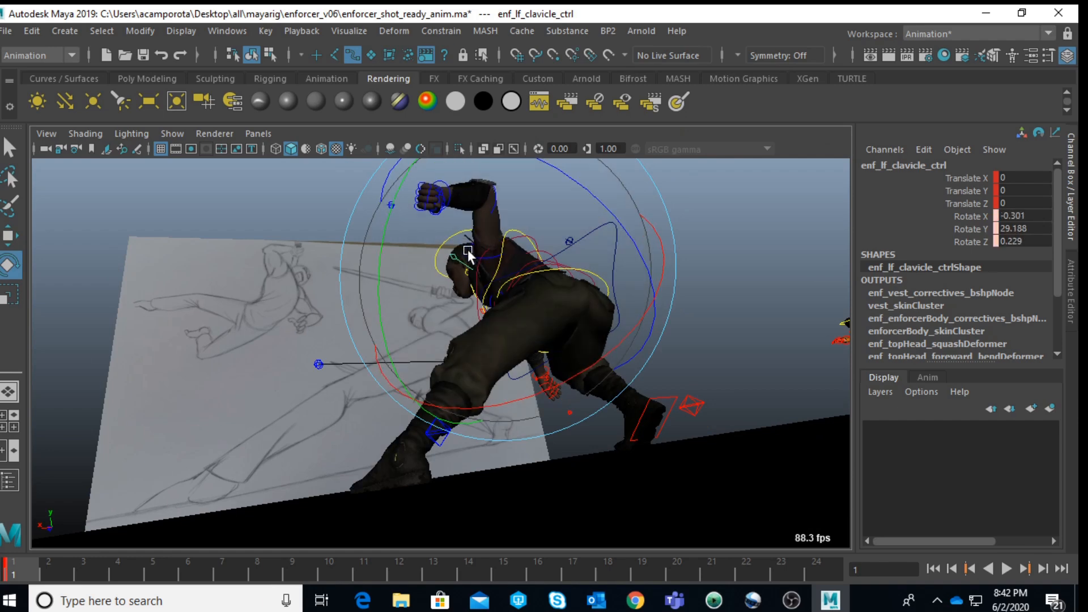
scroll(468, 250, up, 3)
mouse_move(617, 187)
mouse_down()
mouse_move(624, 178)
mouse_move(636, 195)
mouse_up()
drag(424, 288, 427, 243)
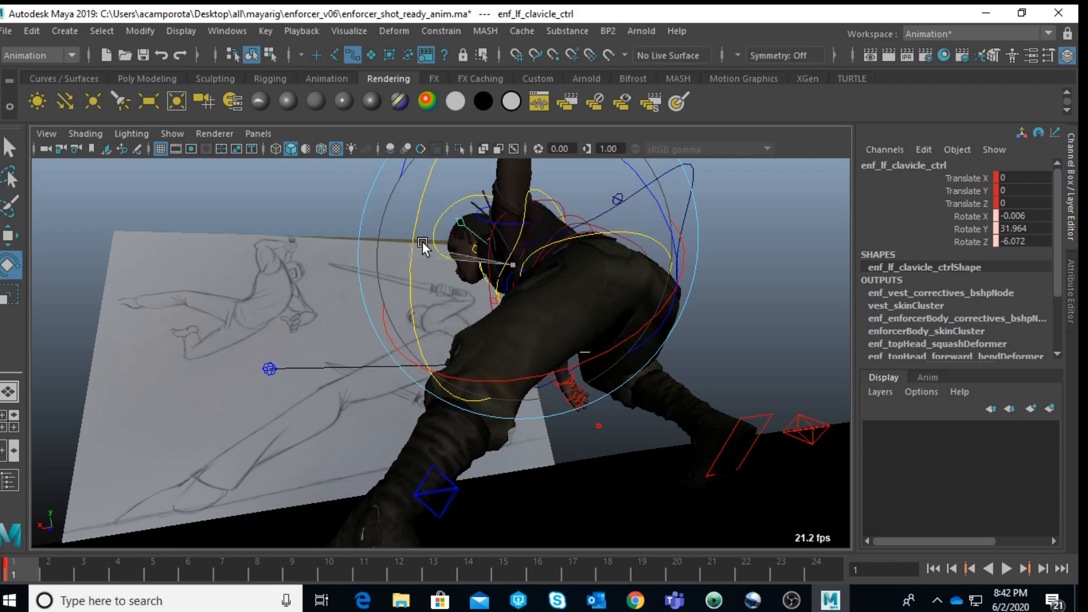
key(space)
key(space)
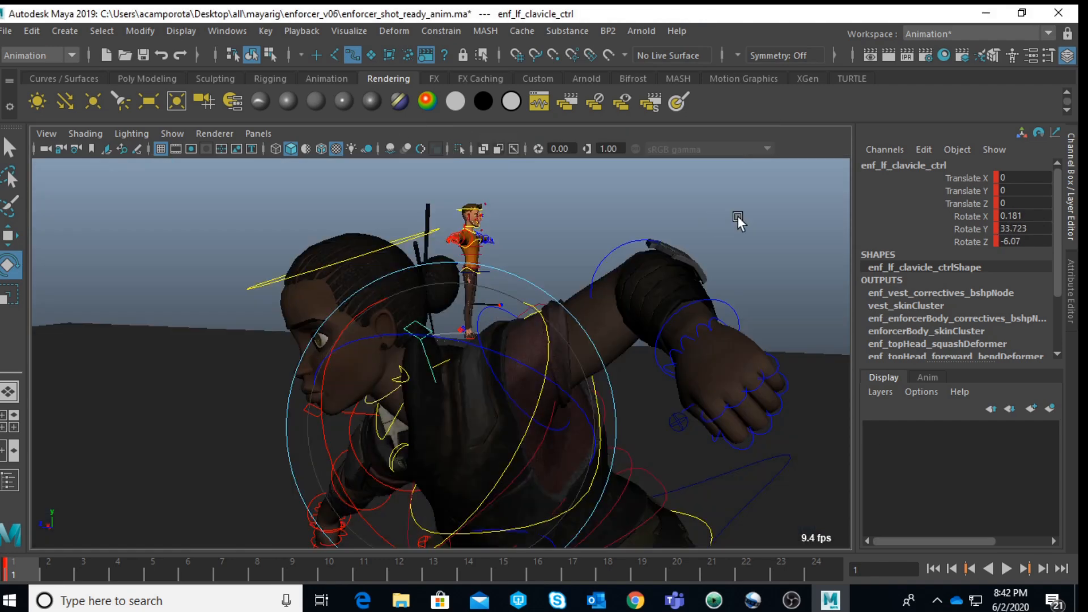
Step: Rotate the left upper arm FK control to about -30.6, 4.4, 1.4 and compare it with the reference in camera1
click(514, 338)
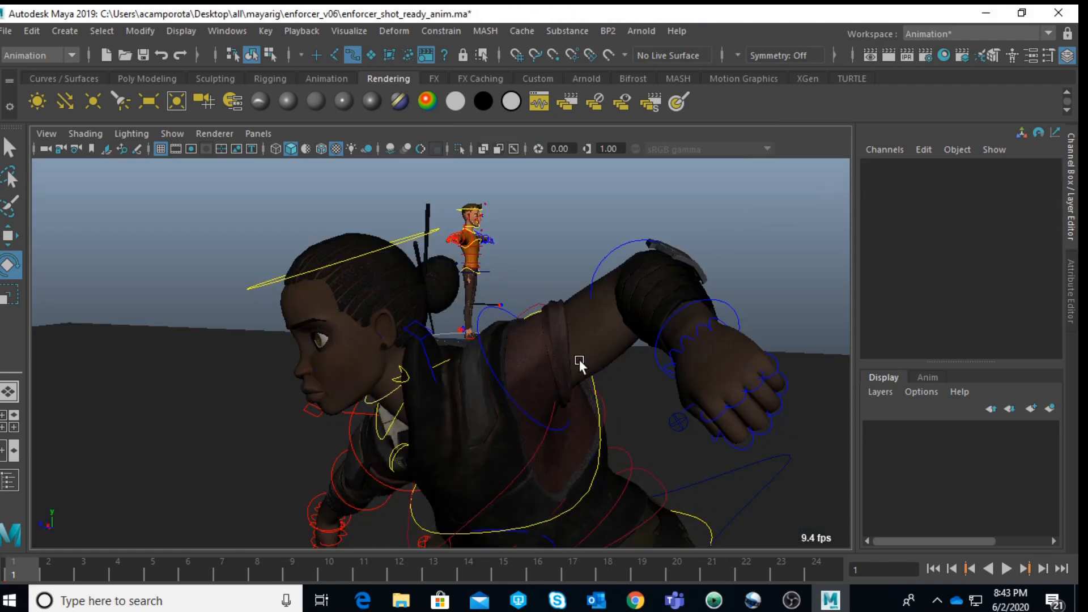
click(494, 378)
drag(511, 369, 485, 395)
key(space)
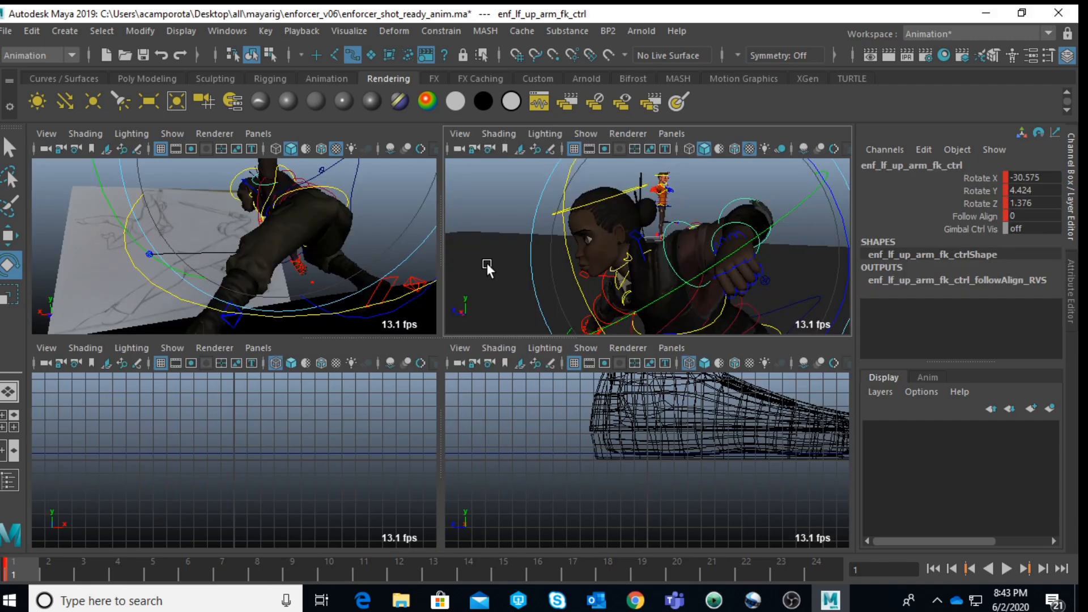
key(space)
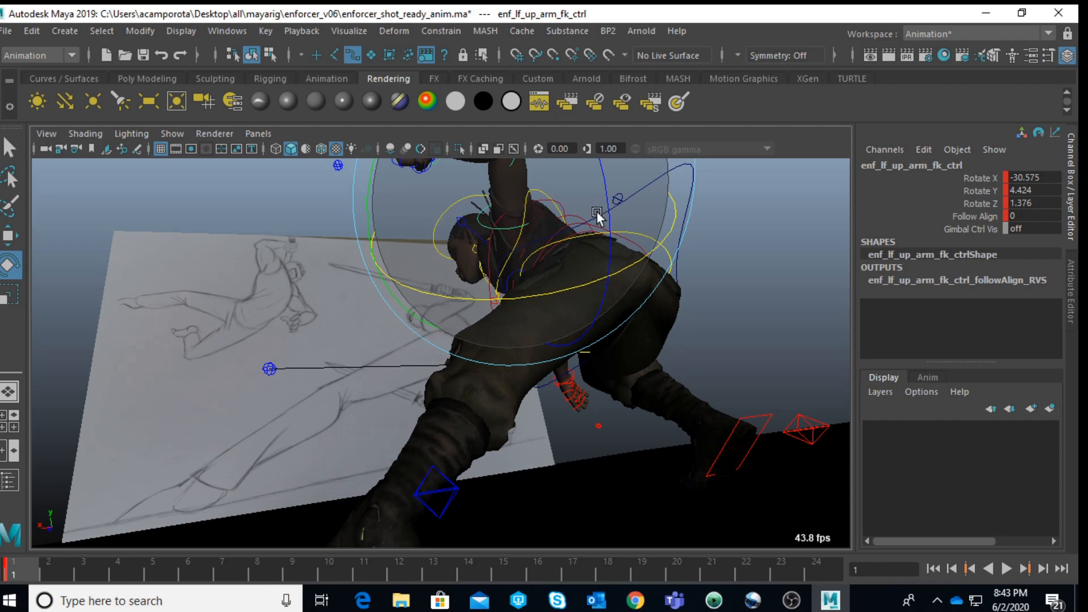
Step: Bend the left forearm at the elbow to bring the raised fist down in front of the head
click(761, 238)
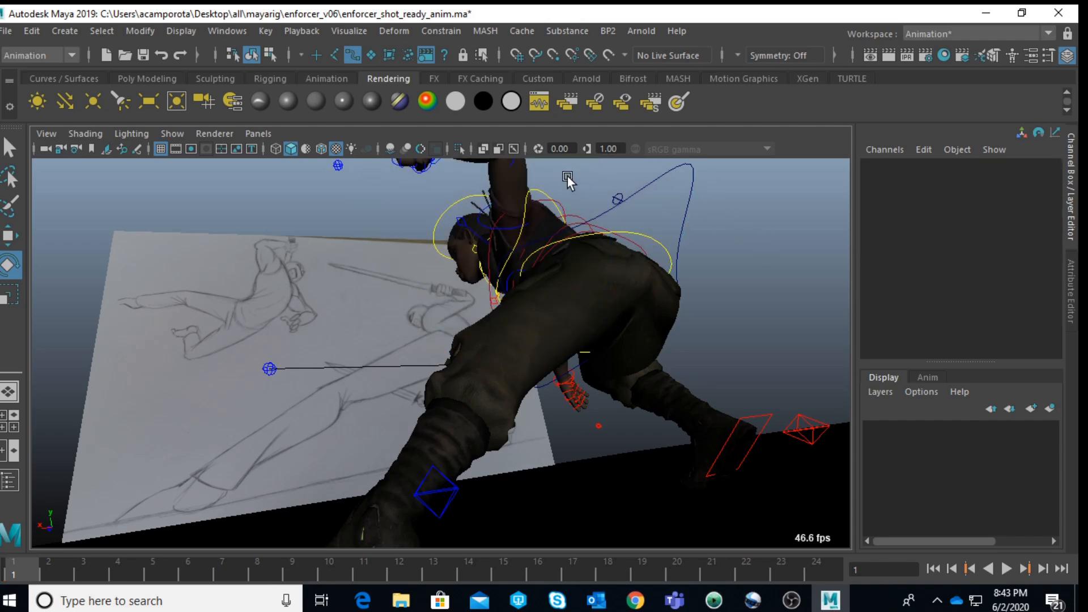
click(511, 162)
drag(383, 204, 562, 262)
click(750, 219)
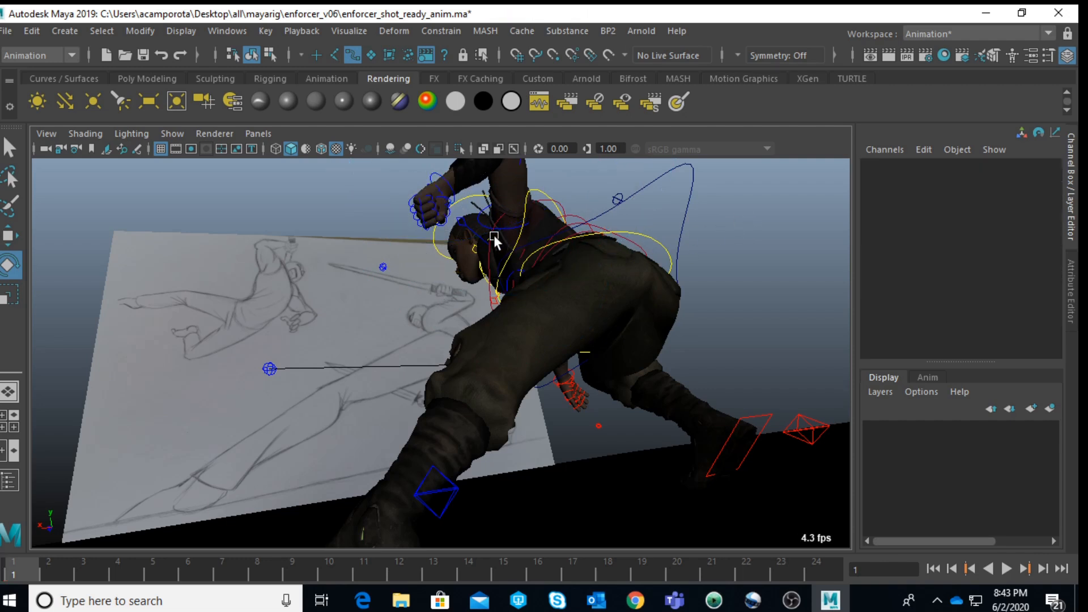
Step: Rotate the left upper arm FK control to about -52.5, -5.5, -33.5 to swing the elbow back above the shoulder
click(484, 226)
drag(592, 175, 633, 279)
drag(577, 316, 486, 298)
drag(592, 193, 592, 228)
drag(692, 186, 714, 210)
drag(486, 228, 582, 217)
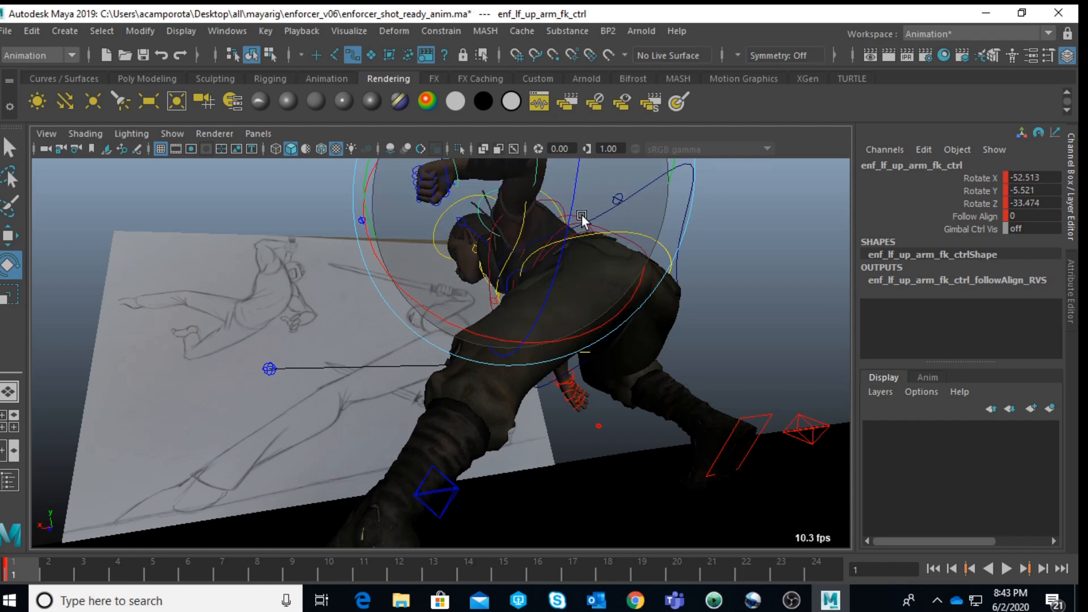
click(751, 236)
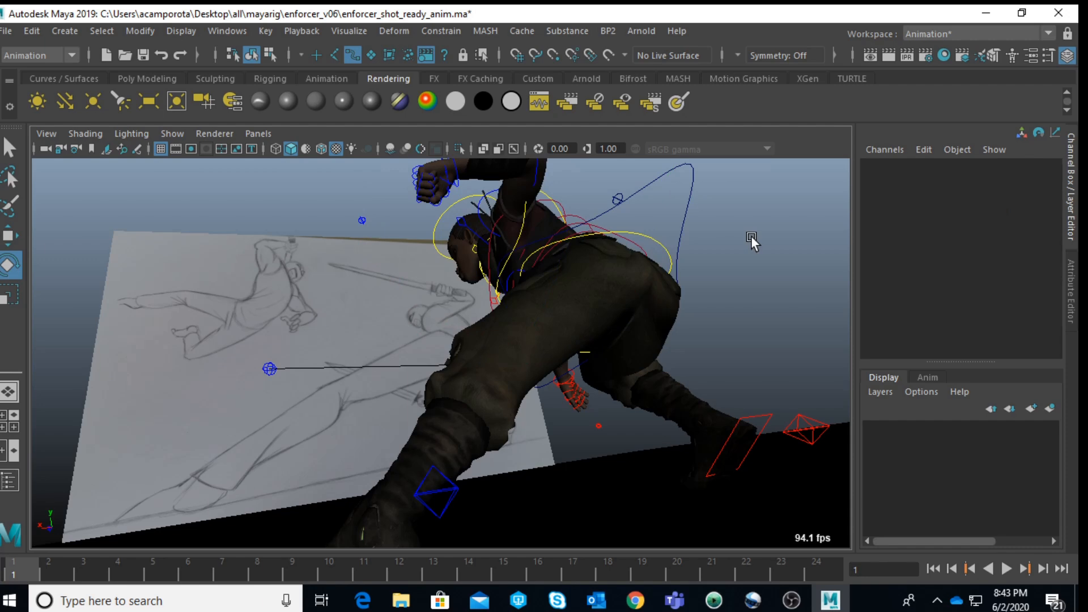
Step: Rotate the left wrist FK control to about -25.5, -8.2, 16.6 to angle the fist
key(space)
key(space)
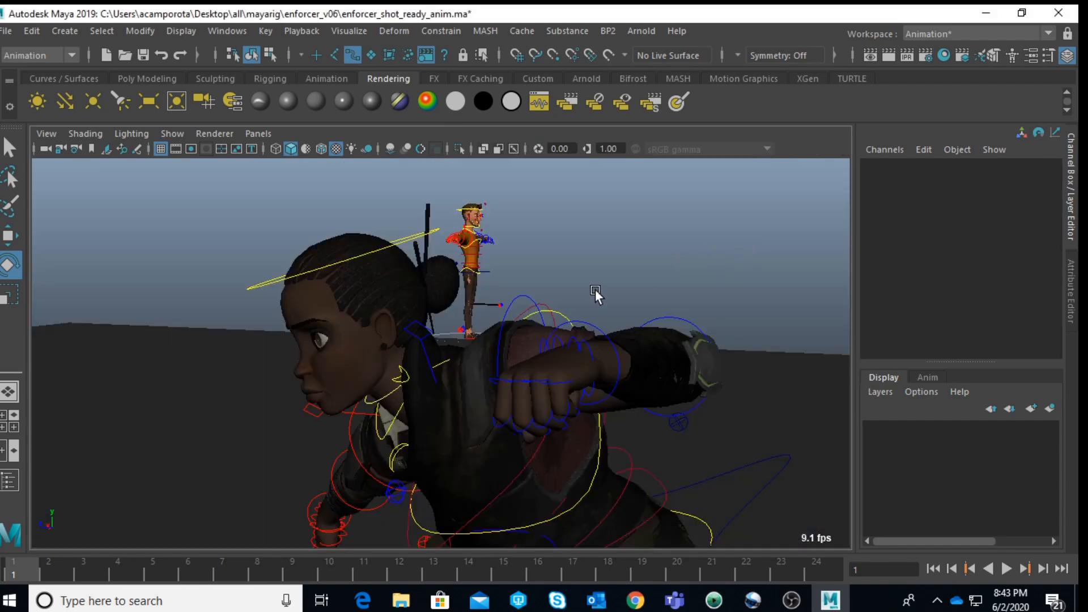
click(580, 339)
drag(504, 332, 498, 284)
drag(661, 291, 526, 360)
Step: Select the right hand's finger controls and rotate them to curl the fingers into a fist
scroll(703, 310, down, 4)
alt+drag(671, 373, 265, 466)
alt+right_drag(265, 466, 396, 312)
alt+middle_drag(264, 261, 348, 385)
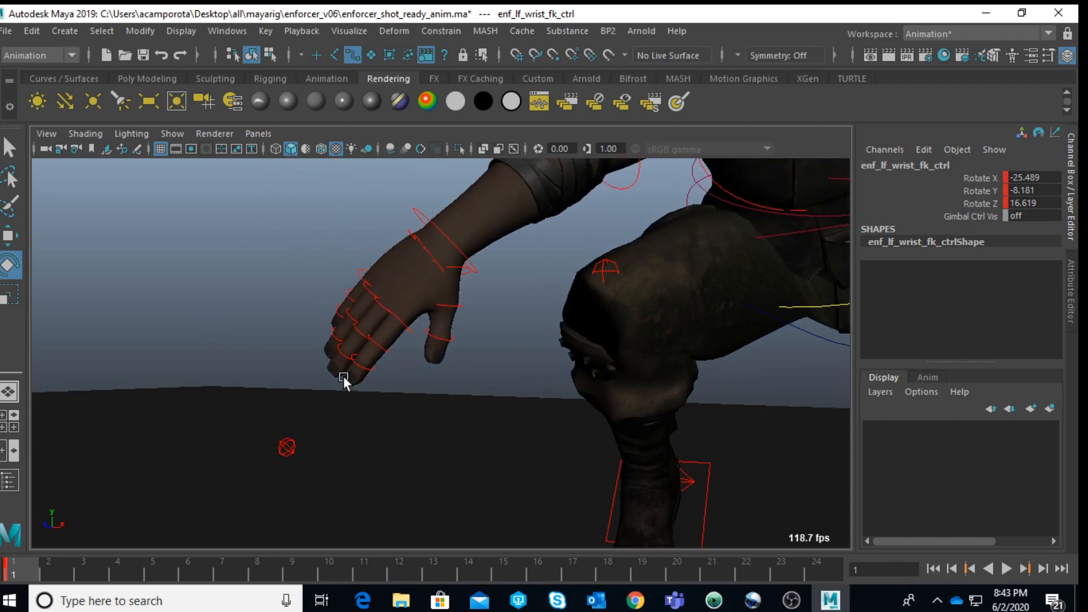
drag(395, 368, 395, 368)
drag(337, 265, 322, 297)
drag(315, 253, 299, 318)
click(99, 293)
scroll(475, 292, up, 5)
drag(488, 290, 505, 340)
drag(630, 260, 668, 285)
key(f)
click(718, 253)
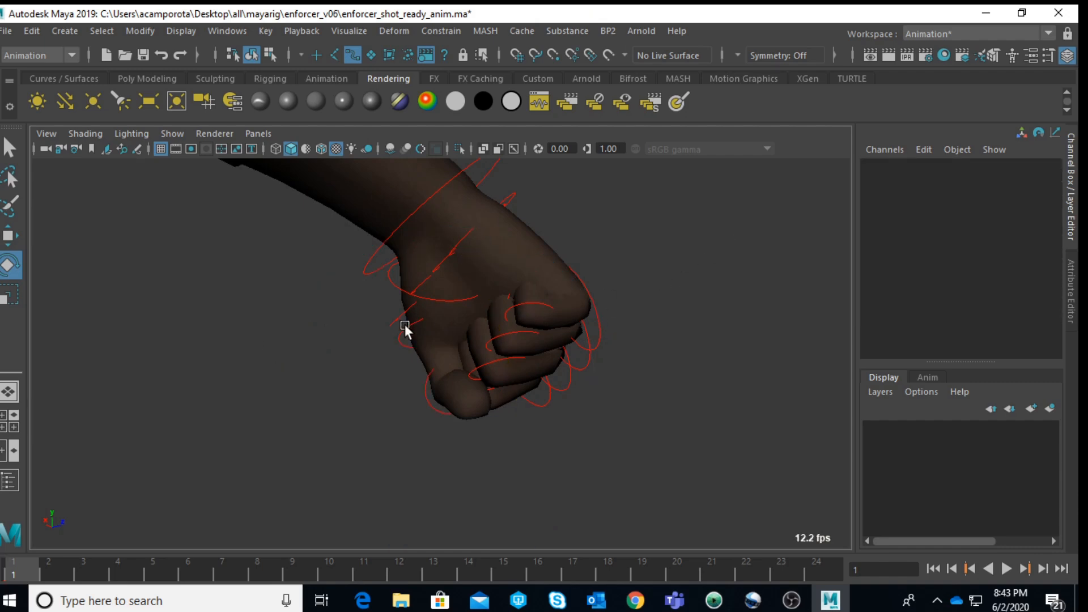
Step: Rotate the right thumb base FK control to about 1.3, -5.8, -9.2 to tuck the thumb against the fist
click(433, 295)
drag(299, 233, 317, 220)
alt+drag(461, 271, 467, 236)
drag(579, 313, 433, 298)
alt+right_drag(433, 298, 188, 287)
alt+drag(187, 288, 307, 236)
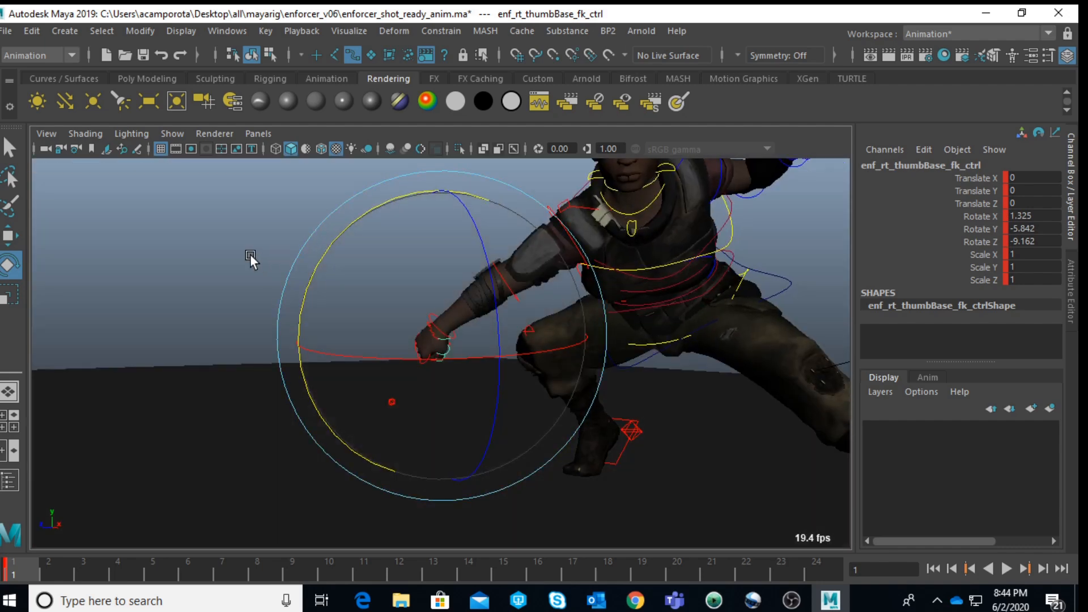
Step: Rotate the right upper arm FK control to about -53.9 in Y to lower the arm toward the ground
click(220, 254)
scroll(220, 254, up, 5)
alt+drag(476, 202, 560, 258)
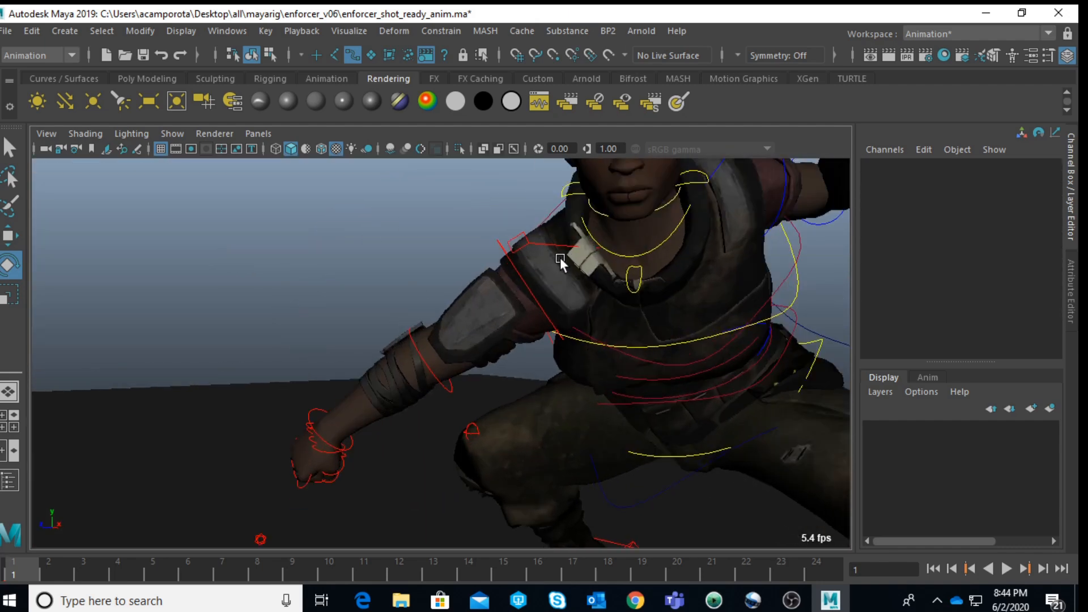
click(539, 280)
click(356, 246)
click(525, 284)
drag(648, 361, 621, 189)
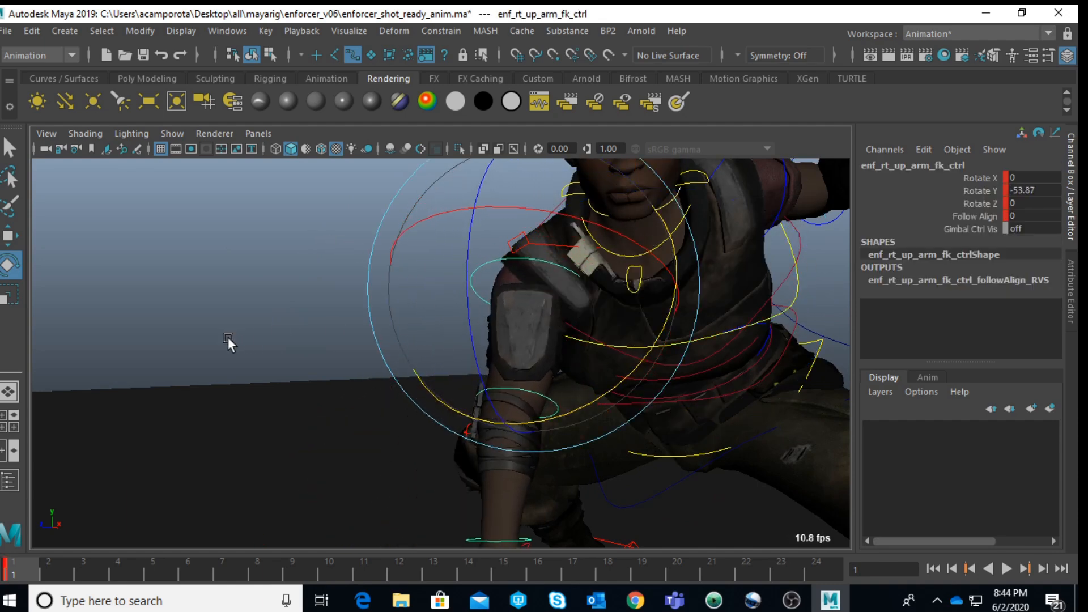
Step: Rotate the right clavicle control to about -39.9 in Y to drop the shoulder
click(250, 270)
click(554, 250)
drag(683, 355, 692, 369)
Step: Rotate the right upper arm FK control to about 6.8, -34.2, -5.0, checking the arm in the shot camera
drag(415, 283, 452, 297)
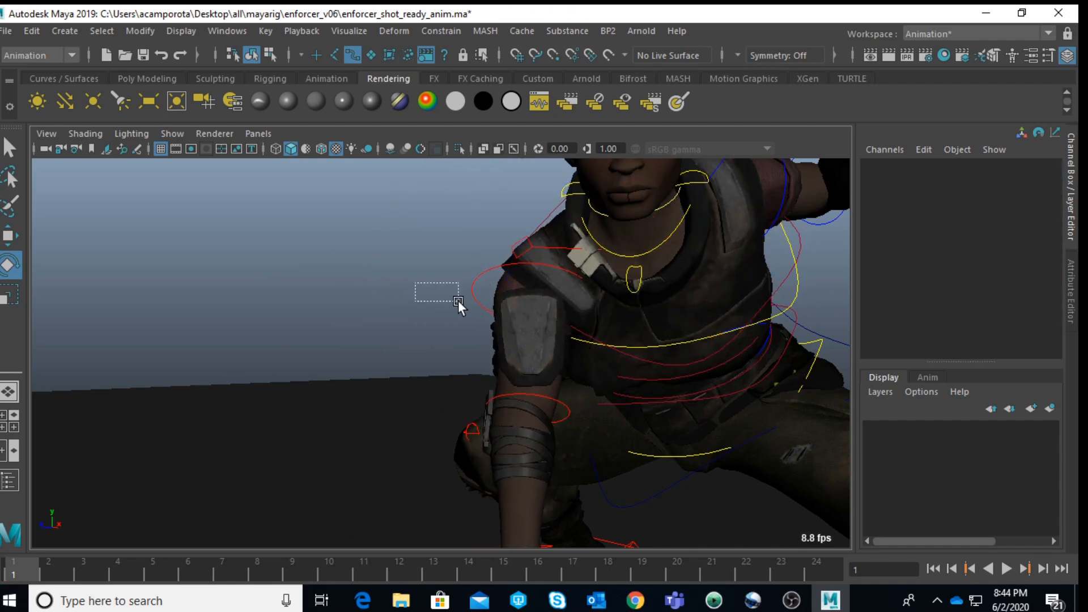
click(481, 310)
key(space)
key(space)
drag(438, 260, 441, 350)
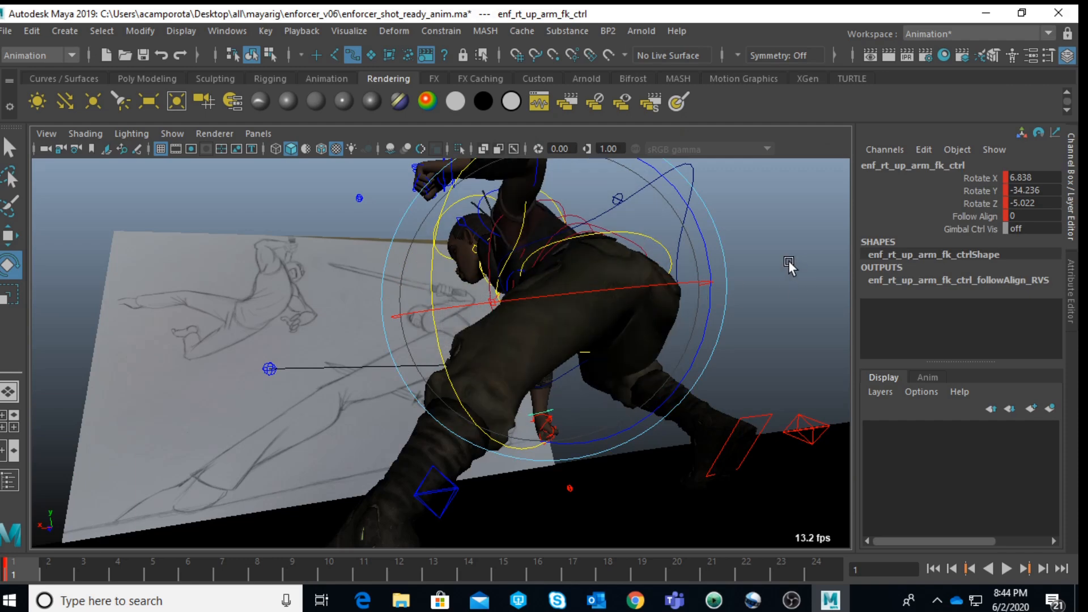
Step: Rotate the spine IK shoulder control to about 3.5, 30.5, 2.1 to turn the upper torso
click(771, 237)
click(508, 251)
drag(513, 238, 613, 300)
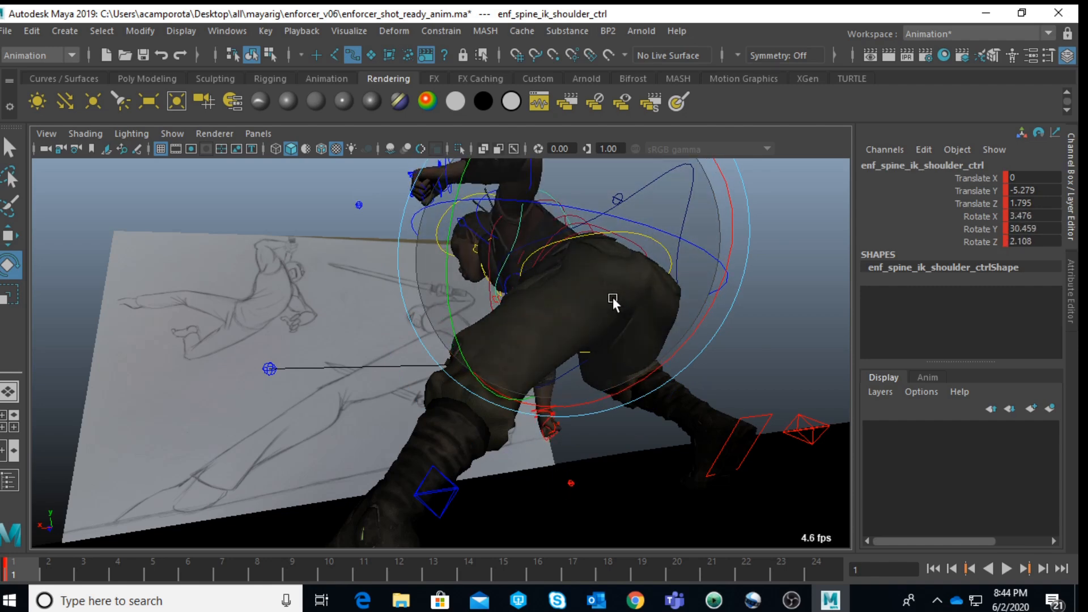
Step: Adjust the right clavicle control's rotation while checking the shoulder from several angles, undoing the unwanted change
key(space)
alt+right_drag(586, 229, 554, 213)
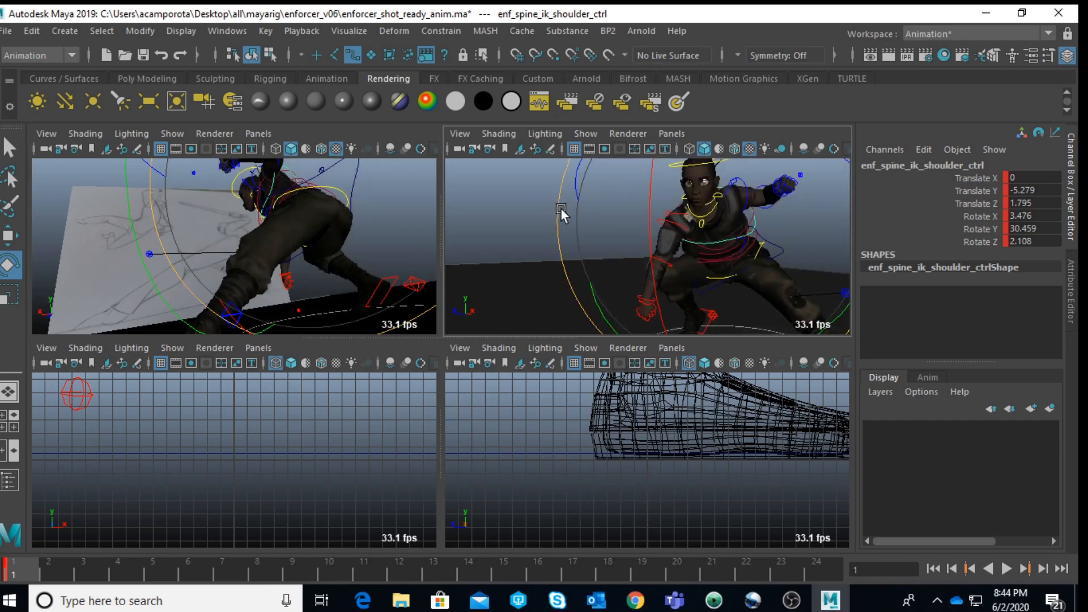
key(q)
click(675, 211)
key(e)
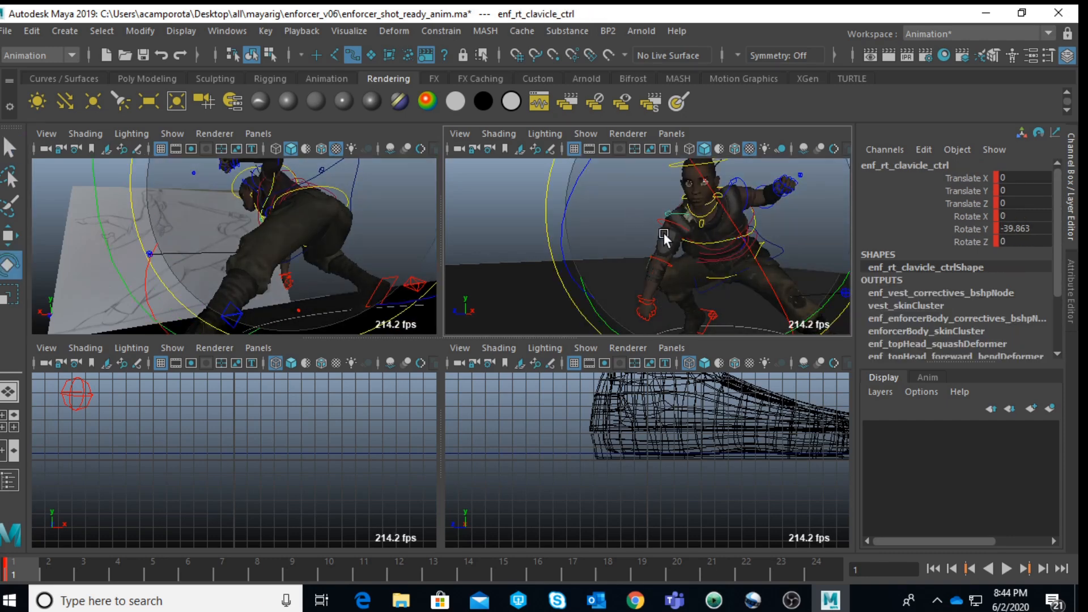
alt+right_drag(512, 244, 619, 236)
alt+drag(618, 236, 422, 244)
alt+right_drag(560, 226, 580, 236)
alt+drag(580, 236, 576, 259)
alt+right_drag(576, 260, 586, 252)
alt+drag(586, 252, 573, 217)
drag(481, 187, 709, 297)
key(ctrl+z)
alt+drag(628, 248, 670, 276)
alt+middle_drag(681, 244, 701, 204)
Step: Rotate the right wrist FK control to about -34.4, -16.7, 4.4 to angle the lowered fist
scroll(702, 204, up, 5)
click(598, 250)
click(665, 225)
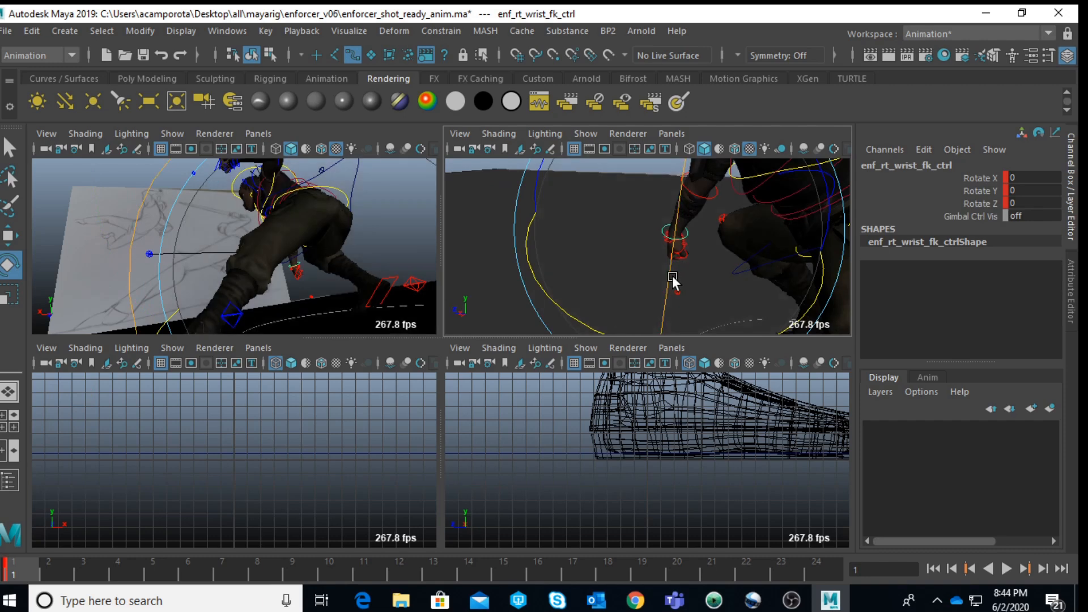
drag(576, 311, 491, 218)
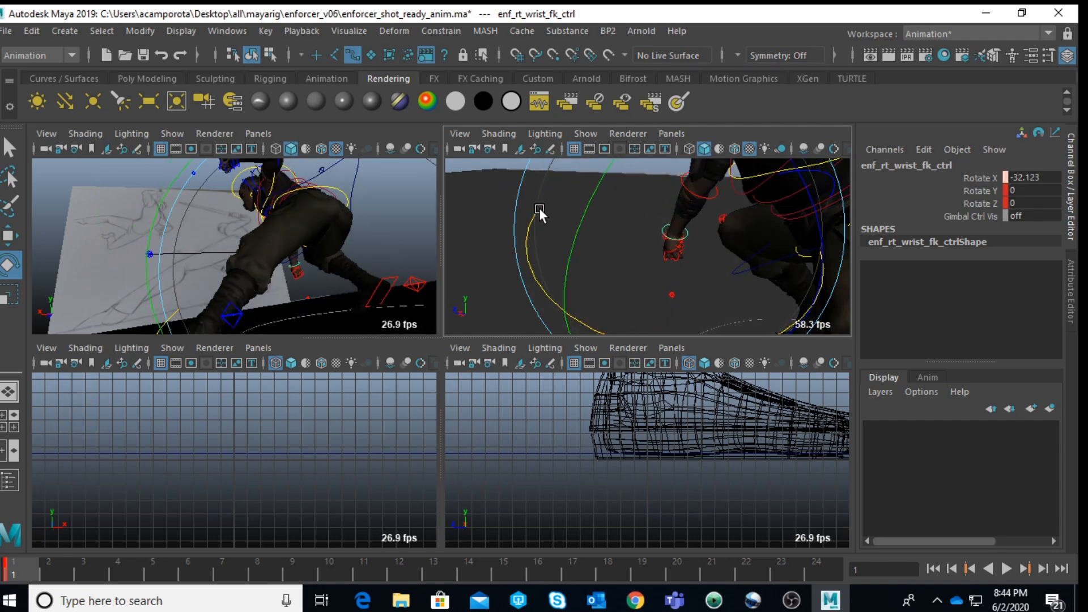
alt+drag(618, 217, 463, 229)
drag(767, 184, 686, 264)
alt+drag(631, 228, 587, 193)
scroll(587, 250, up, 6)
alt+middle_drag(587, 193, 646, 308)
Step: Rotate the right clavicle control to about -1.3, -32.6, -9.8 to refine the shoulder from behind
key(q)
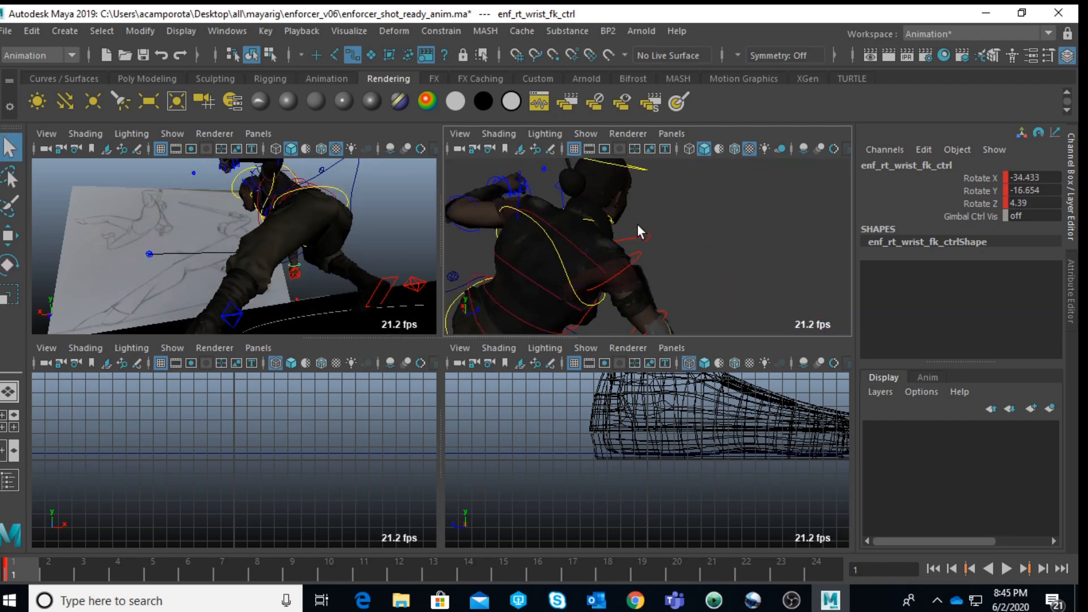
click(639, 233)
scroll(644, 235, down, 5)
key(e)
scroll(709, 238, up, 5)
alt+drag(709, 238, 674, 186)
alt+middle_drag(674, 186, 665, 230)
scroll(664, 230, up, 4)
alt+drag(664, 230, 775, 302)
alt+right_drag(774, 302, 698, 282)
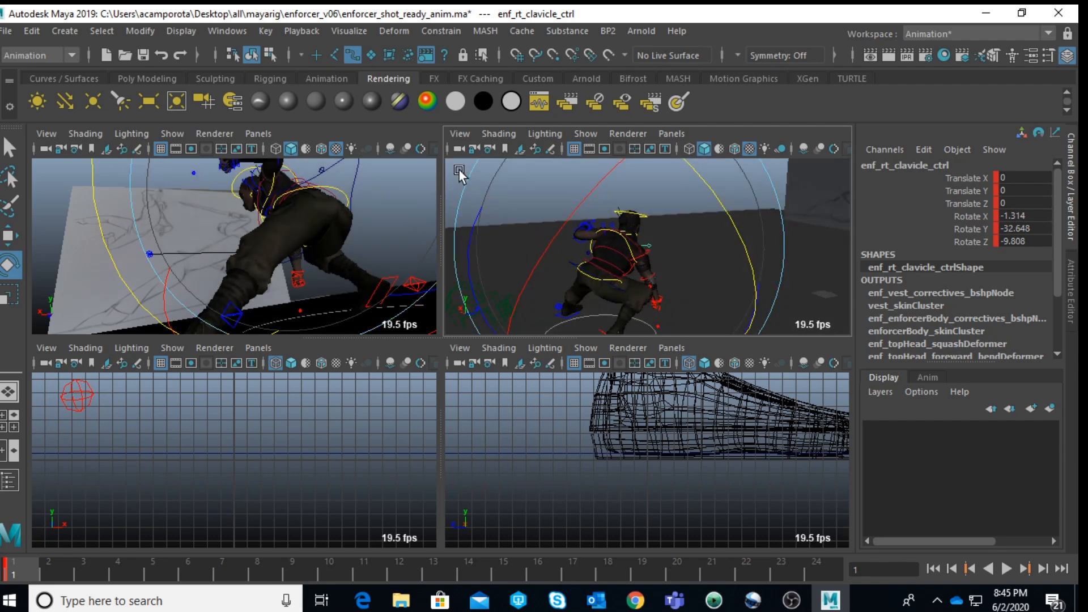
Step: Rotate the right upper arm FK control to about -8.2, -20.3, -5.3 so the fist shows beneath the torso in the shot camera
click(507, 200)
click(649, 254)
alt+drag(647, 257, 554, 266)
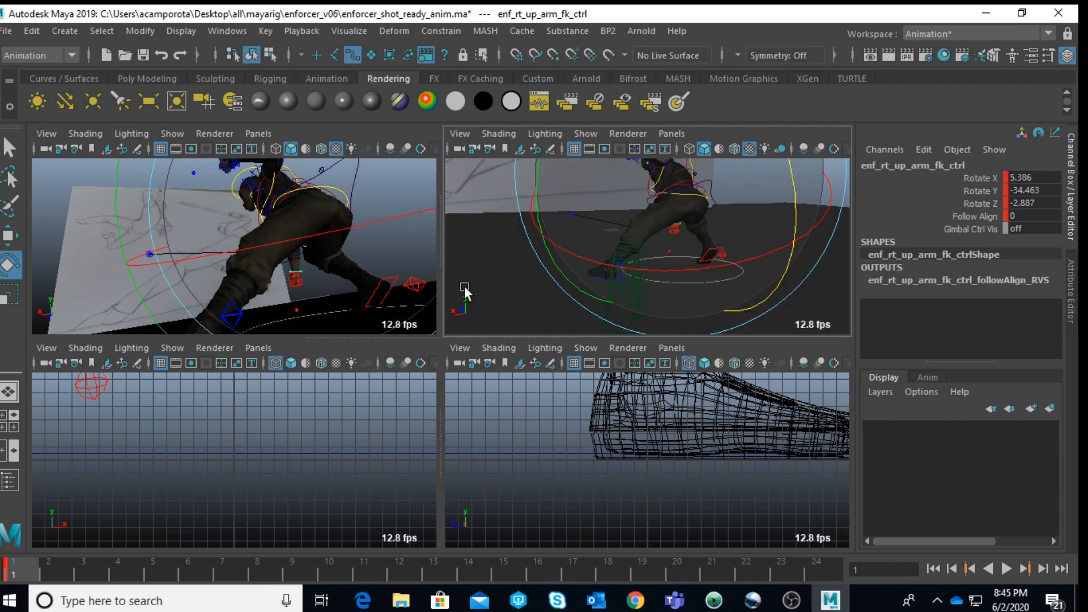
key(space)
drag(552, 315, 689, 353)
drag(412, 263, 420, 303)
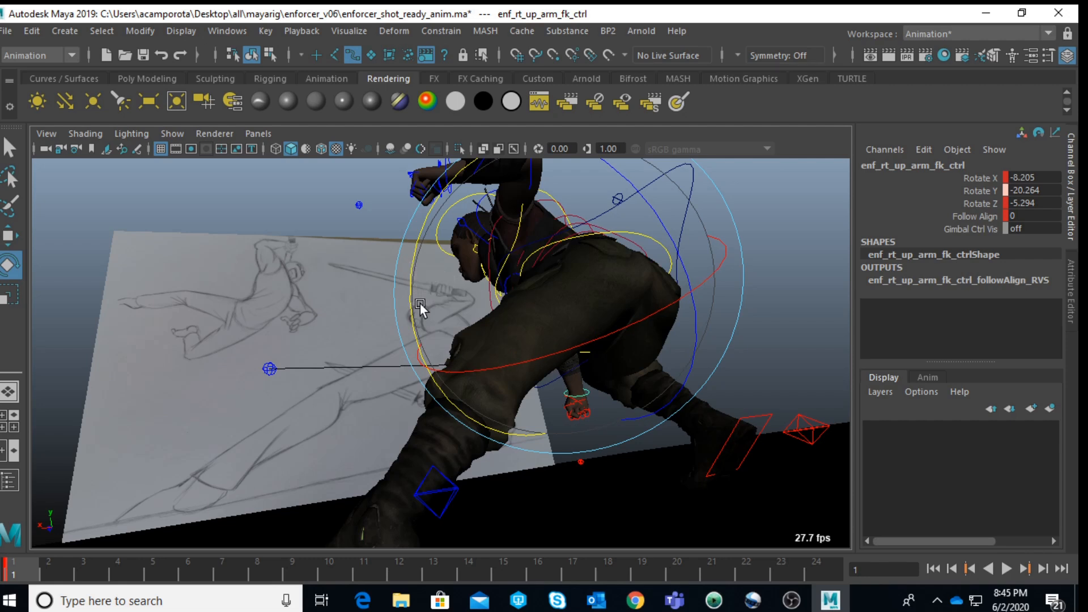
Step: Rotate the left upper arm FK control to about -52.8, 4.2, -41.7 to raise the elbow and swing it back
click(307, 180)
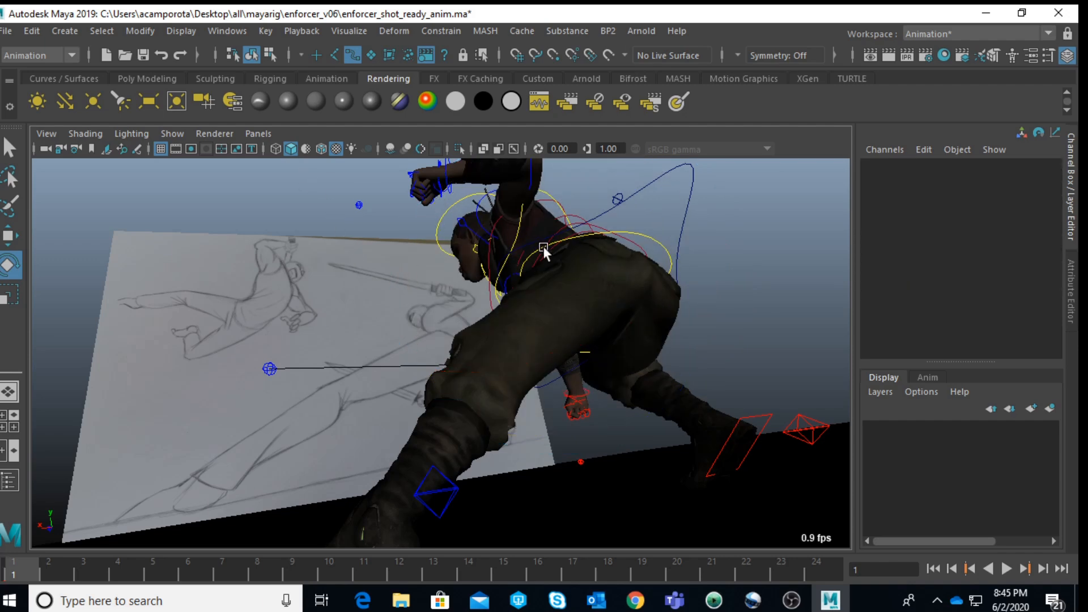
scroll(546, 251, down, 3)
click(472, 257)
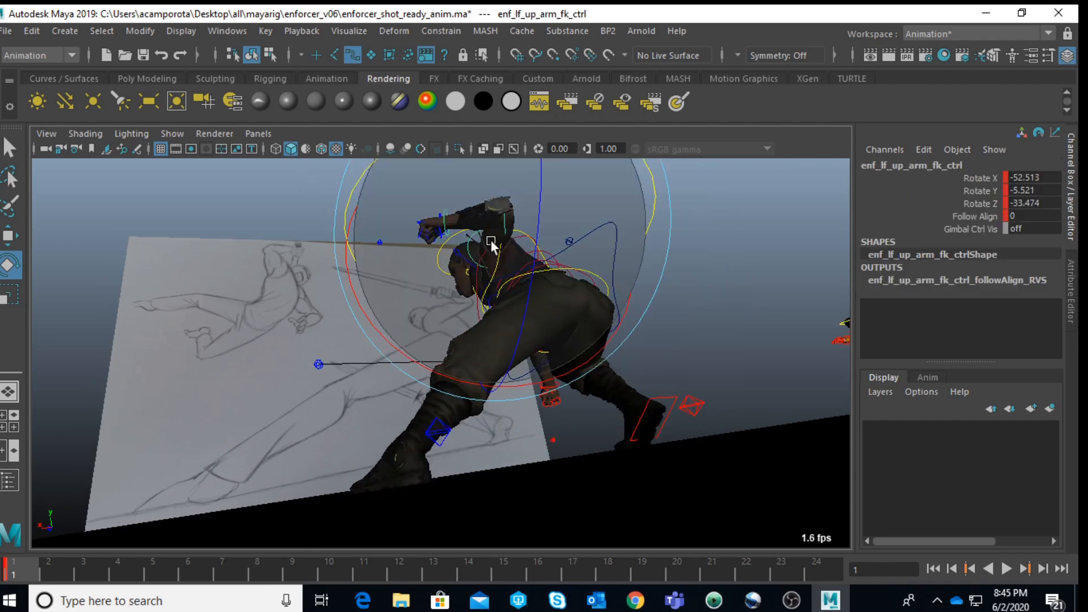
drag(661, 185, 483, 219)
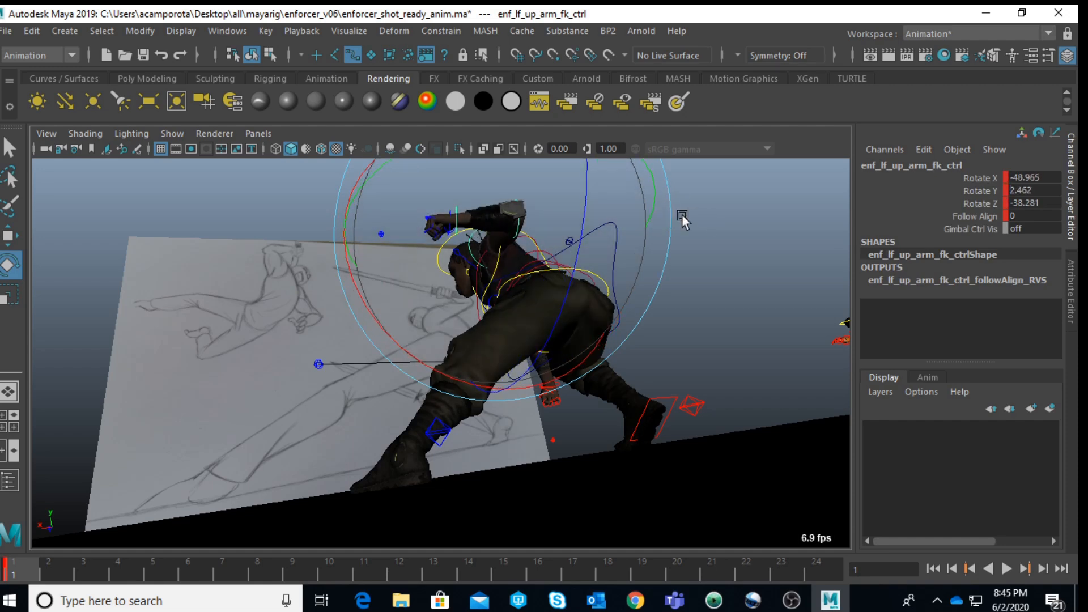
drag(359, 291, 358, 266)
drag(464, 199, 482, 210)
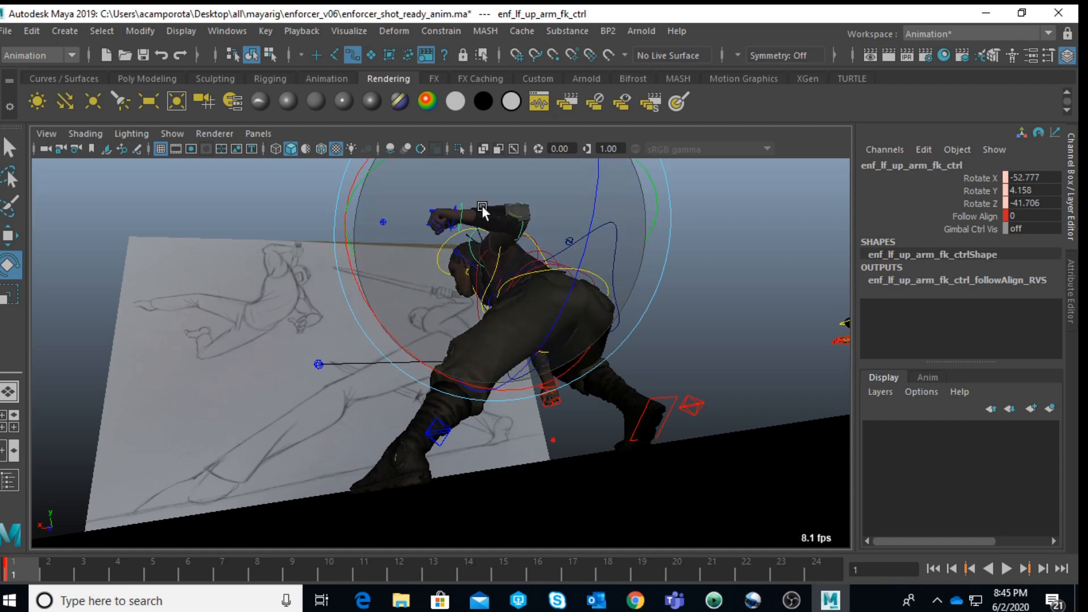
Step: Rotate the left wrist FK control to about -36.7, -2.2, 13.5 to realign the raised fist
click(796, 230)
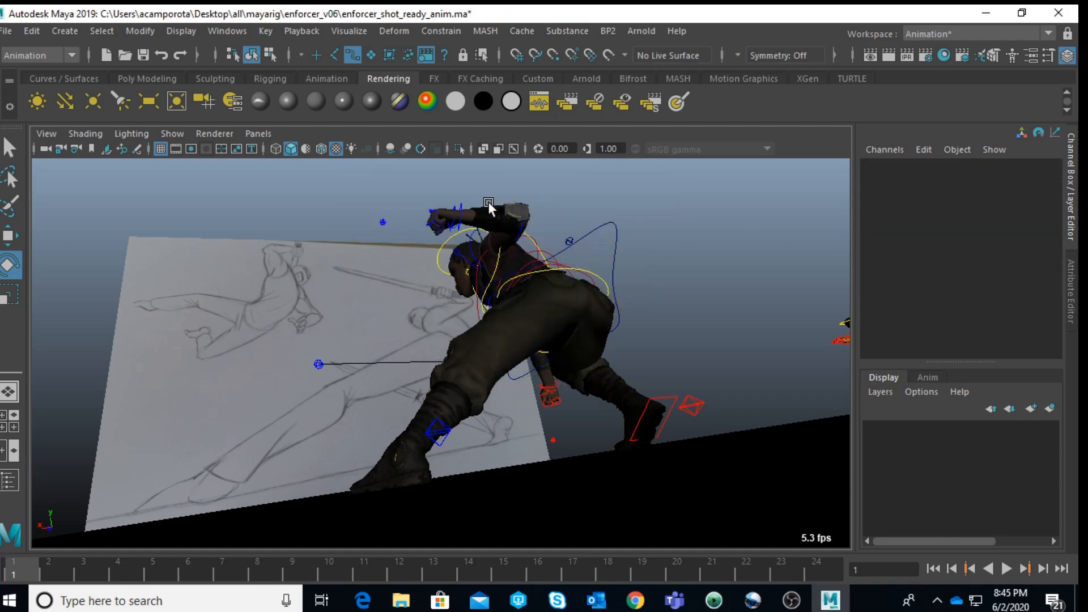
click(485, 220)
drag(433, 237, 506, 261)
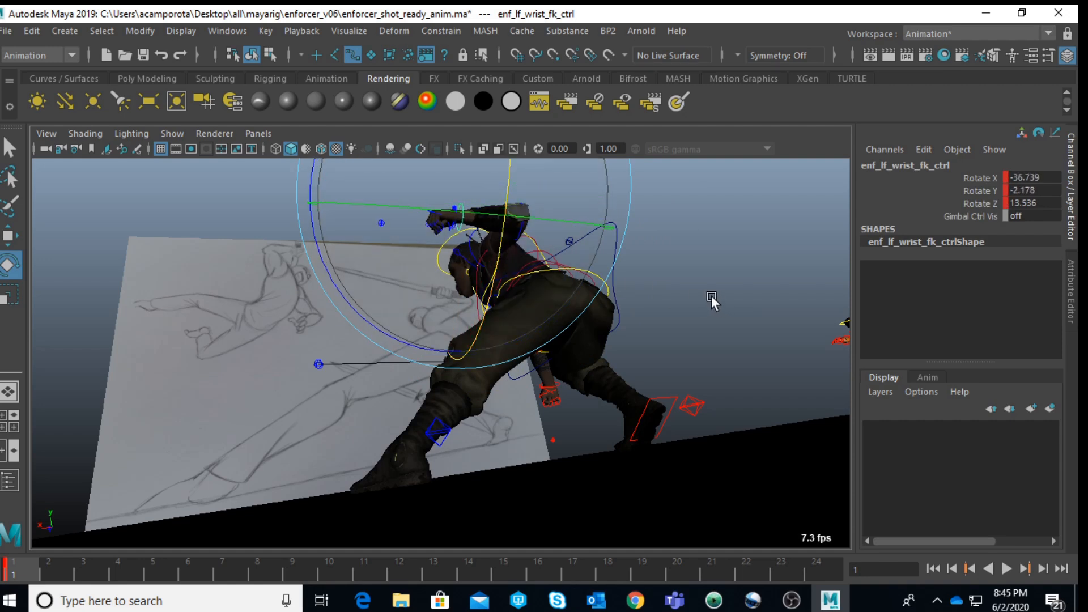
scroll(711, 295, up, 2)
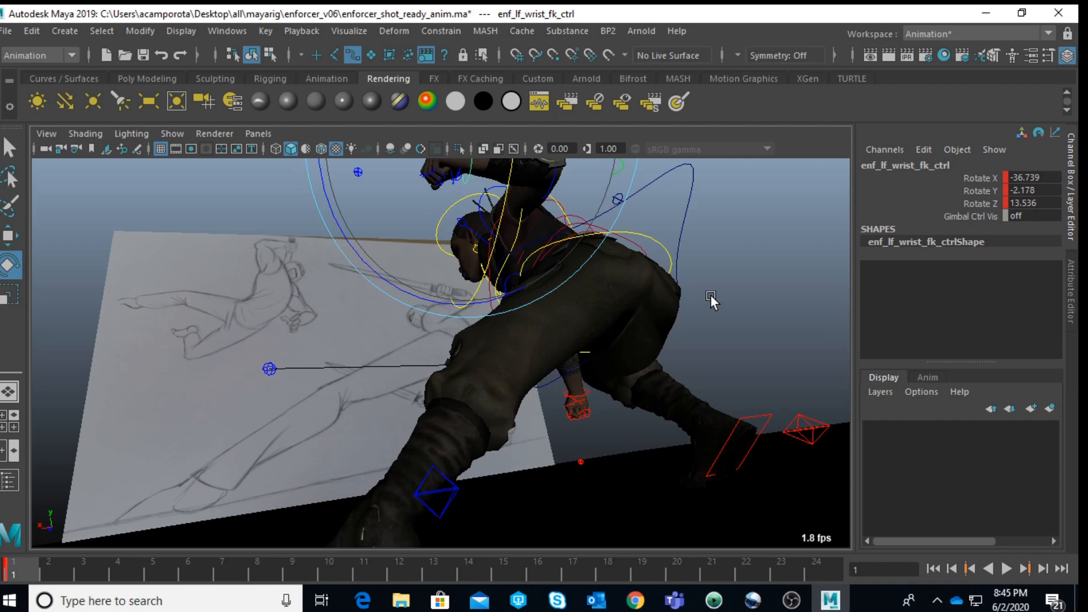
Step: Lower camera1 to about 1.1 in Translate Y, close to the ground
key(space)
click(792, 307)
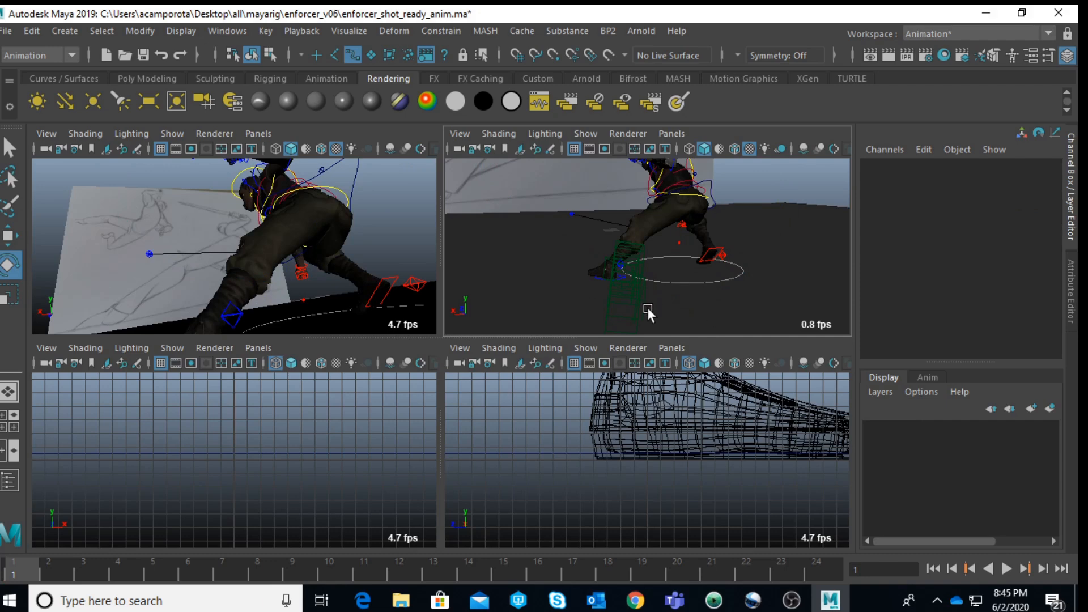
click(638, 297)
scroll(639, 297, down, 4)
drag(521, 328, 516, 325)
drag(662, 267, 659, 250)
key(ctrl+z)
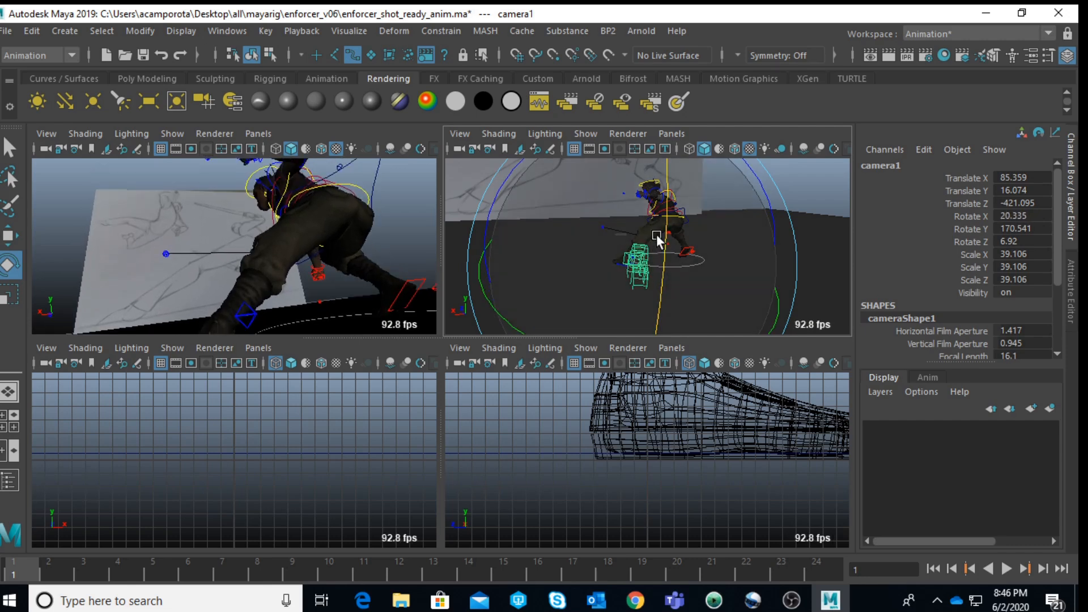
key(w)
drag(636, 196, 628, 204)
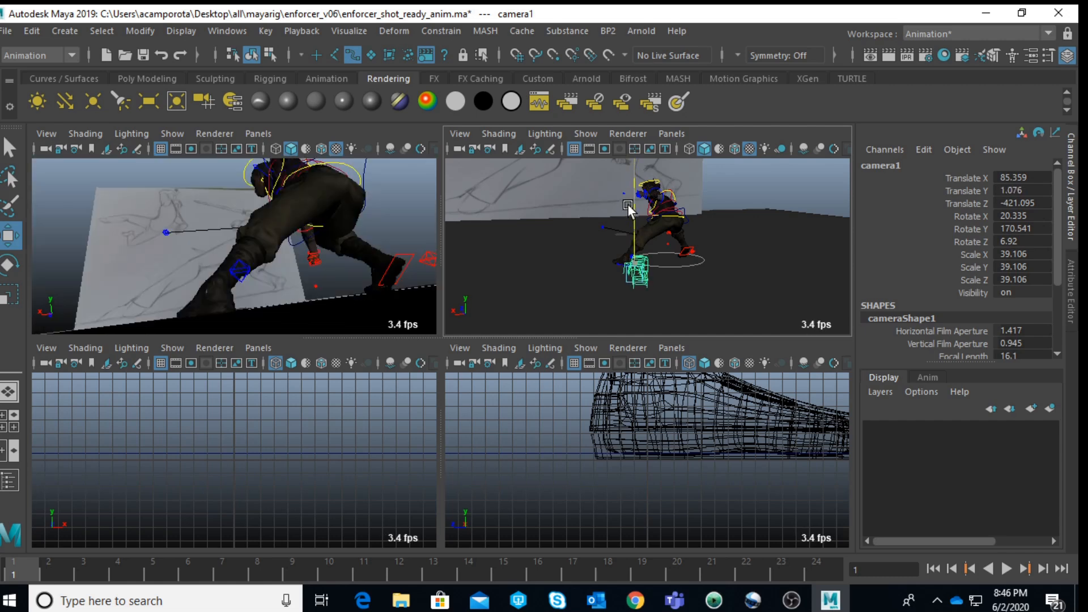
key(e)
drag(665, 241, 669, 268)
key(ctrl+z)
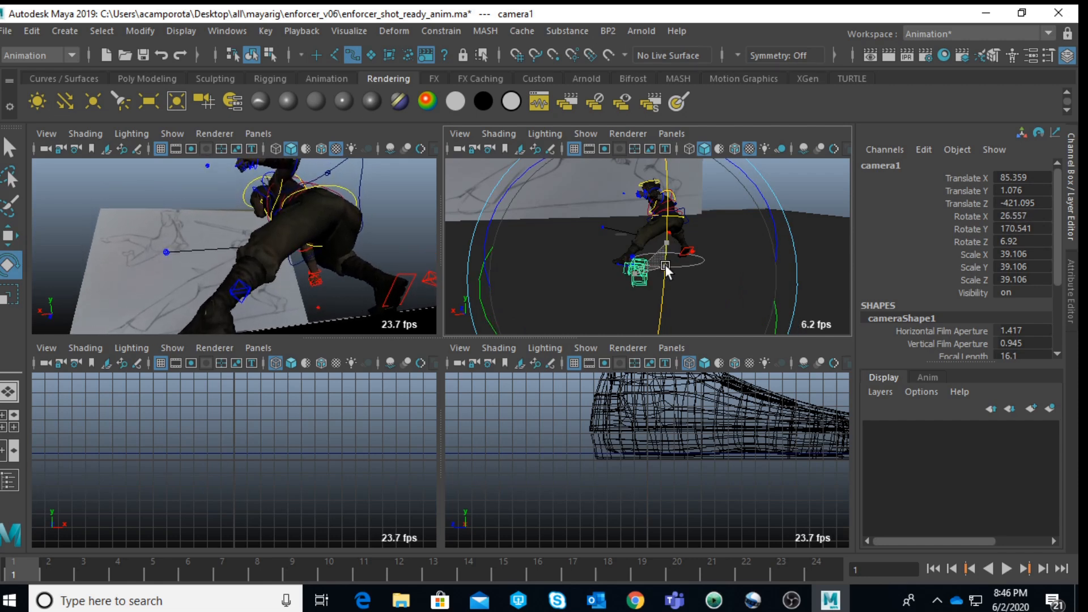
Step: Move camera1 back to about -439.6 in Translate Z and tilt it up to about 23 in Rotate X
key(w)
drag(662, 257, 609, 254)
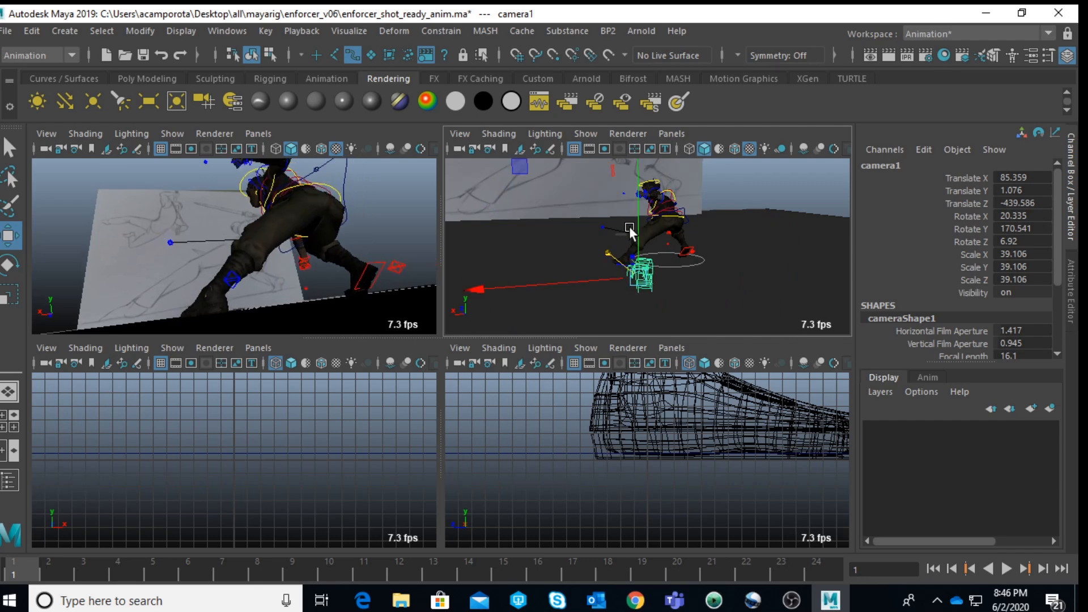
key(e)
drag(671, 203, 673, 211)
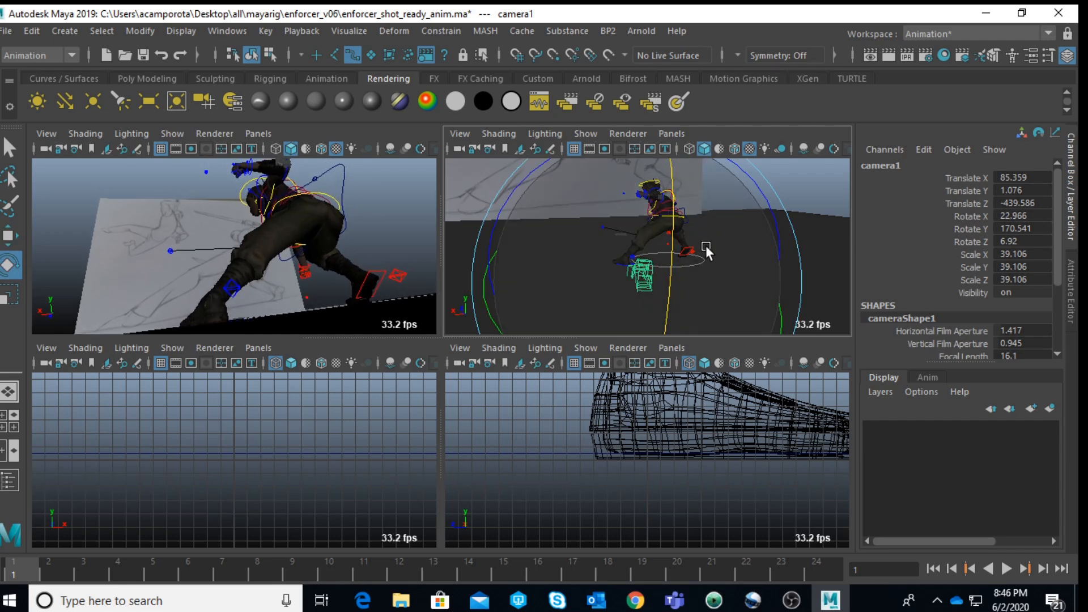
Step: Shift the character's root control to about -18.5 in Translate X to reframe the figure, undoing the unwanted moves
key(q)
click(699, 267)
key(w)
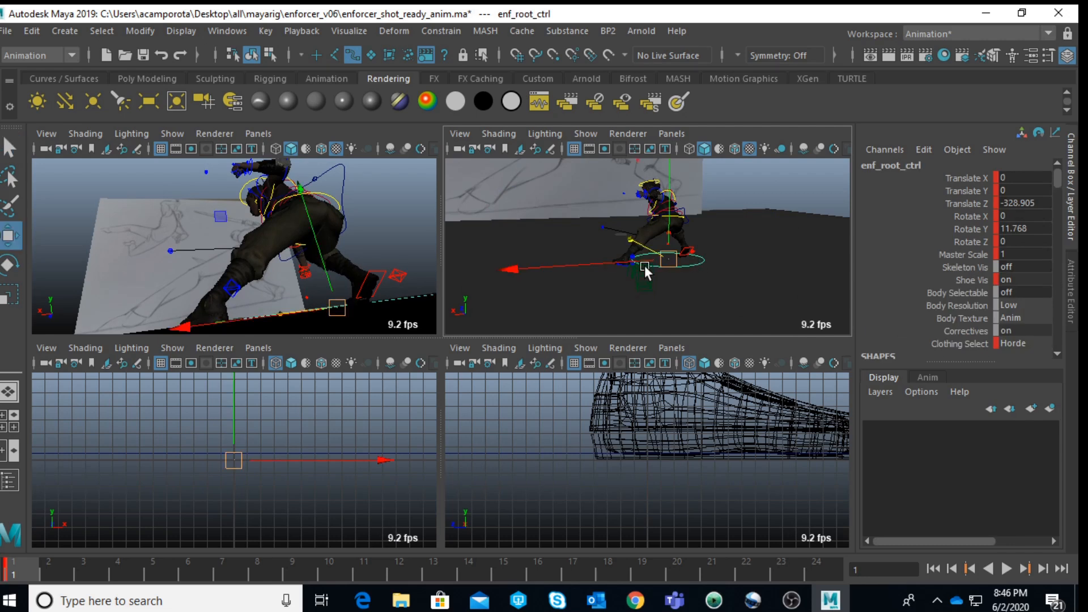
drag(600, 262, 638, 239)
key(ctrl+z)
key(ctrl+z)
key(ctrl+z)
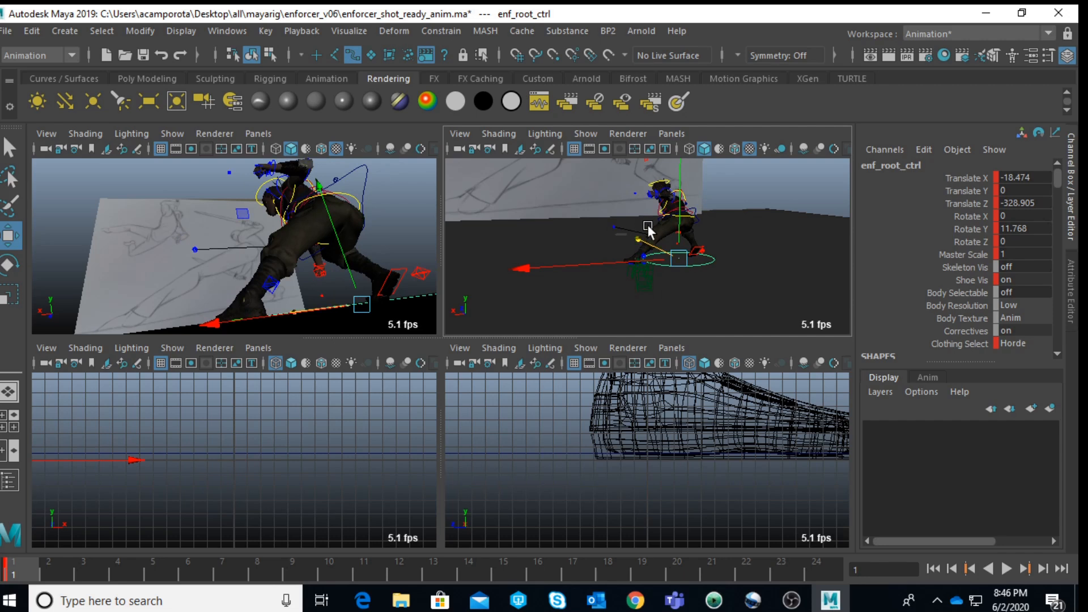
click(783, 183)
Step: Move the left foot IK control to about 94.3 in Translate X and -18.4 in Translate Z to widen the stance
scroll(781, 186, up, 5)
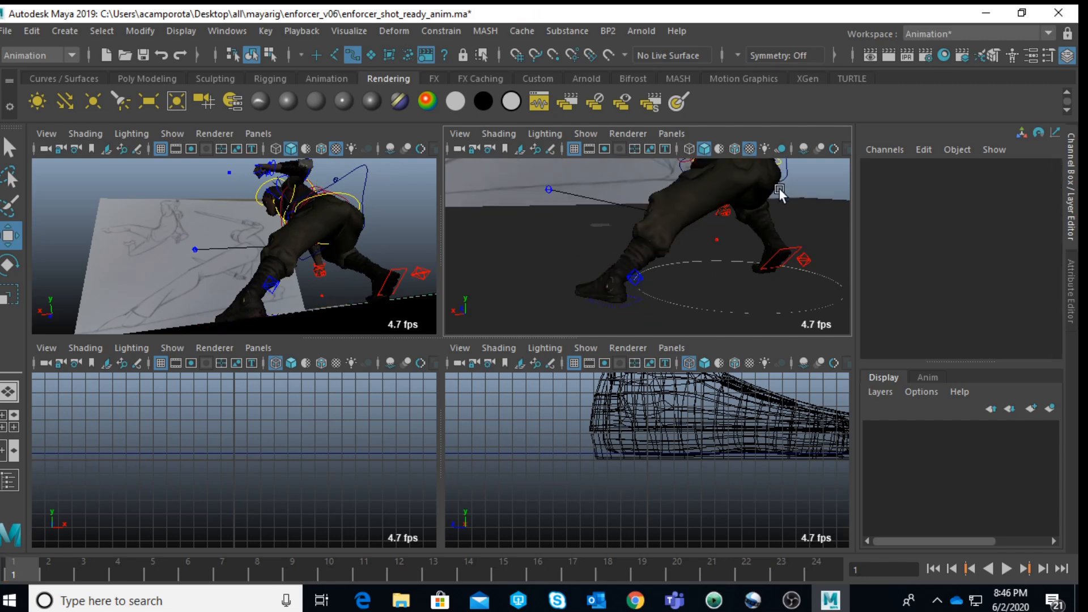
click(638, 277)
scroll(636, 275, down, 6)
alt+drag(607, 255, 719, 195)
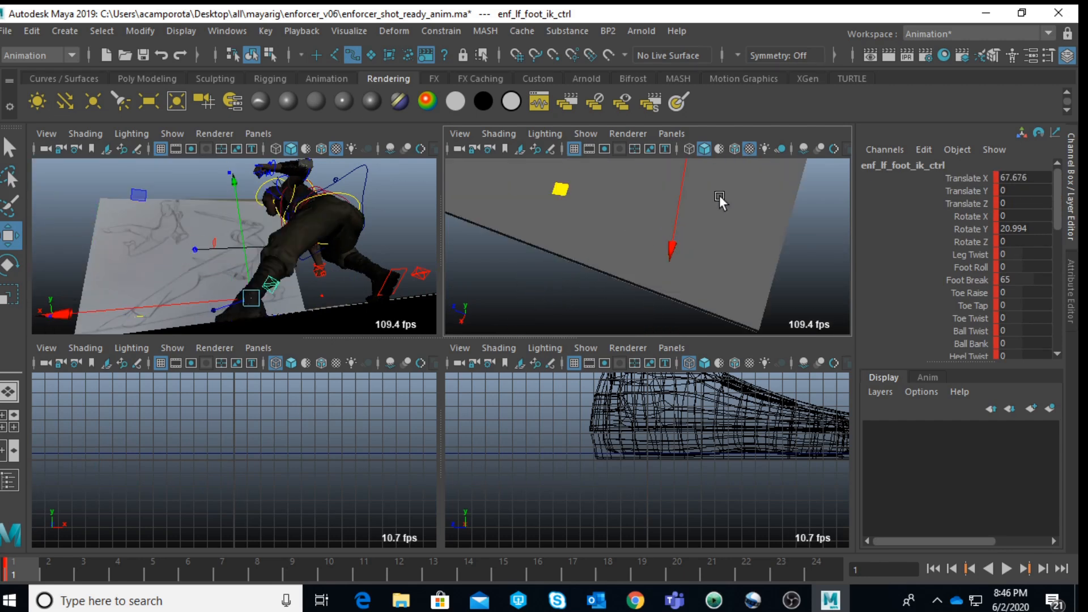
key(f)
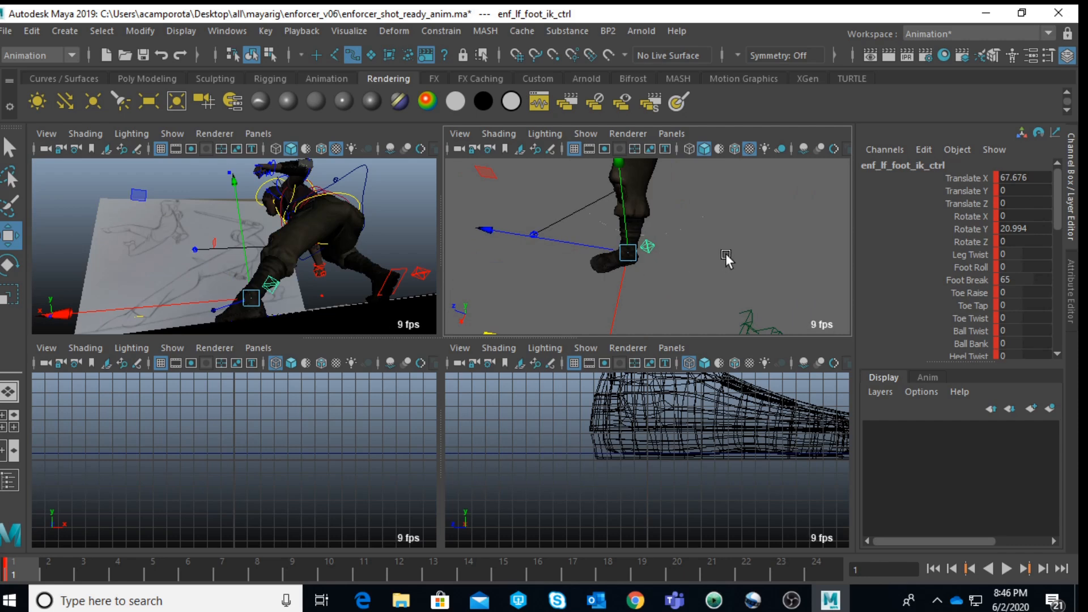
alt+middle_drag(721, 255, 704, 166)
drag(479, 249, 513, 272)
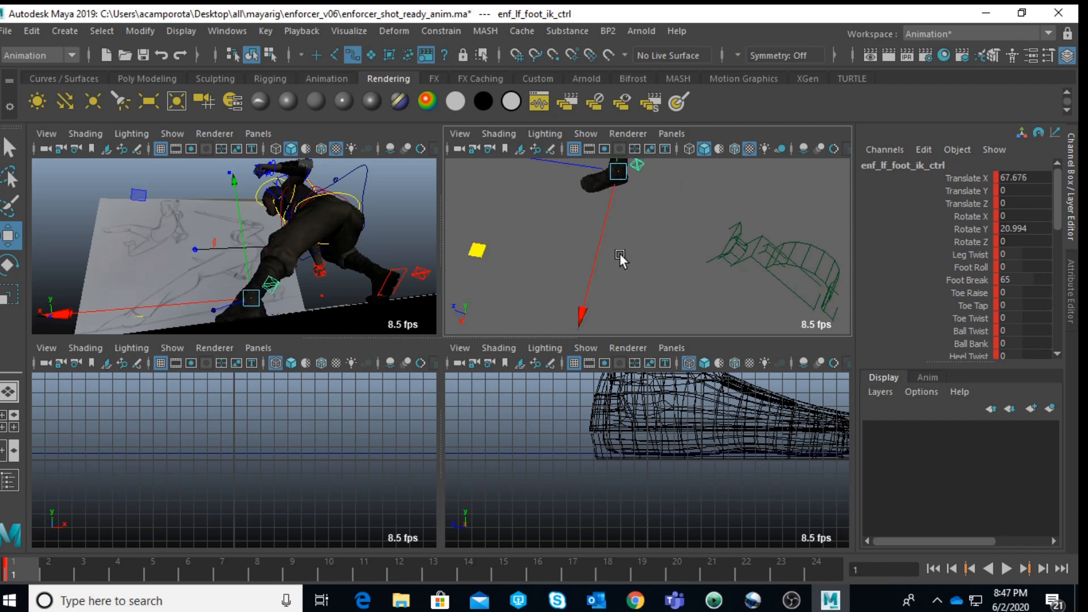
drag(599, 245, 595, 288)
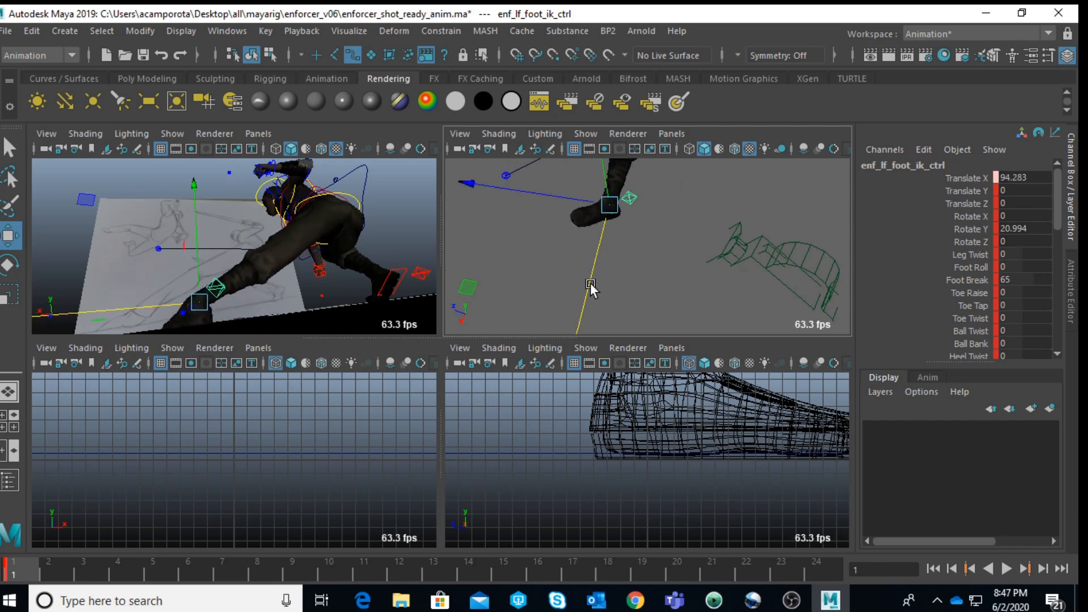
drag(539, 192, 564, 216)
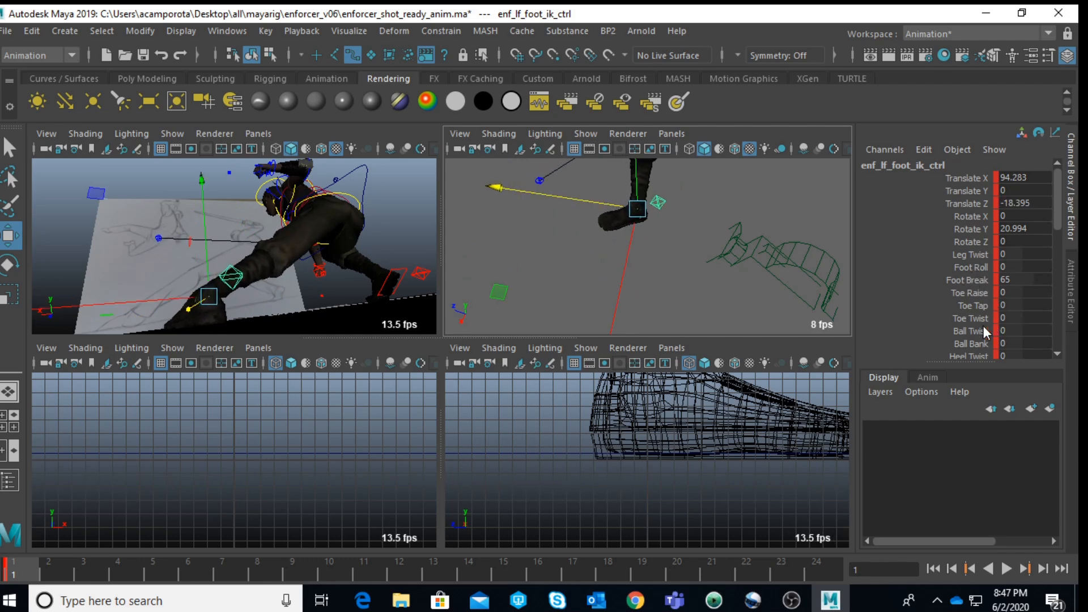
scroll(988, 325, down, 3)
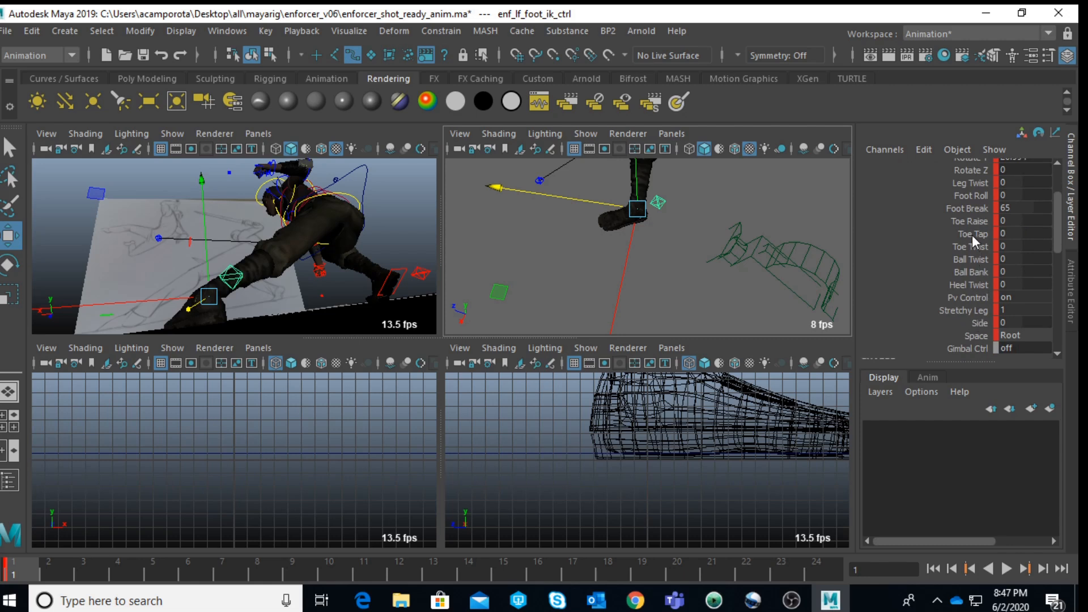
Step: Look through the left foot IK attributes and try a Leg Stretch of about 1.4 on the left leg control
scroll(982, 279, down, 3)
scroll(981, 279, up, 3)
scroll(981, 276, up, 3)
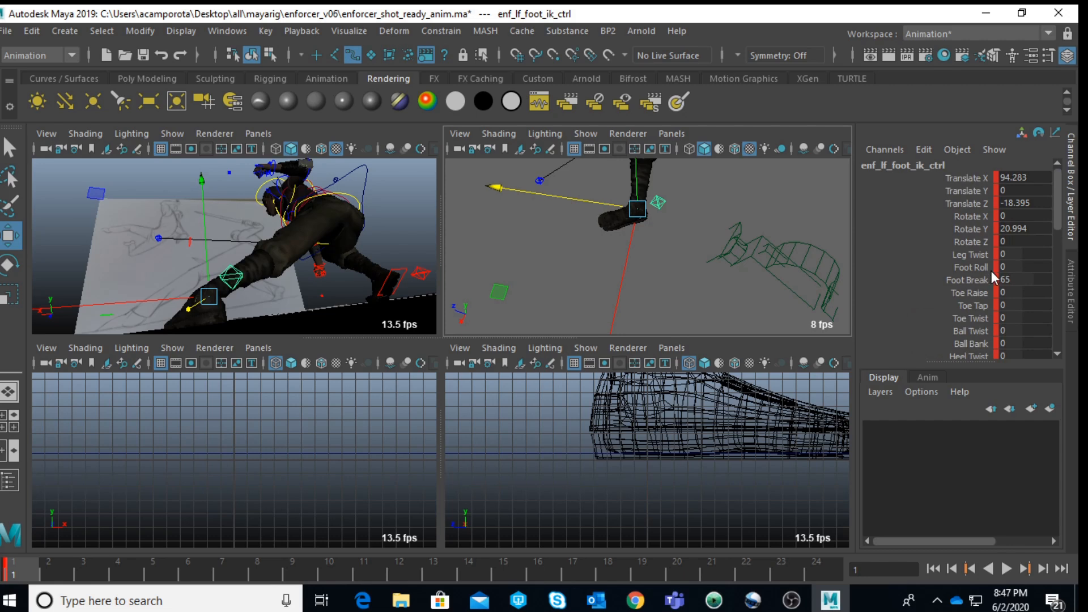
scroll(990, 316, down, 2)
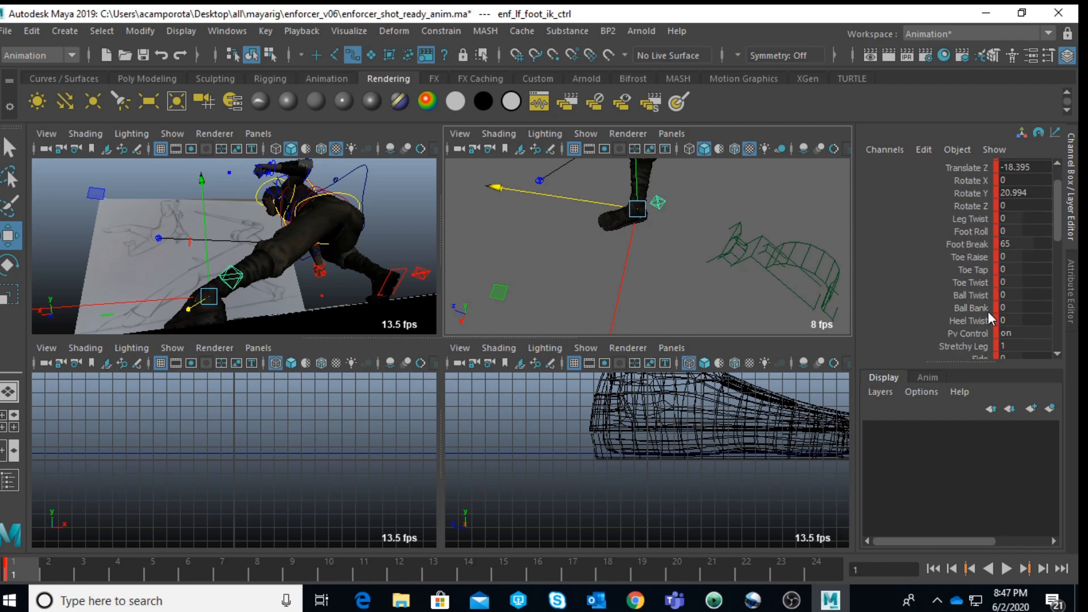
click(633, 230)
key(4)
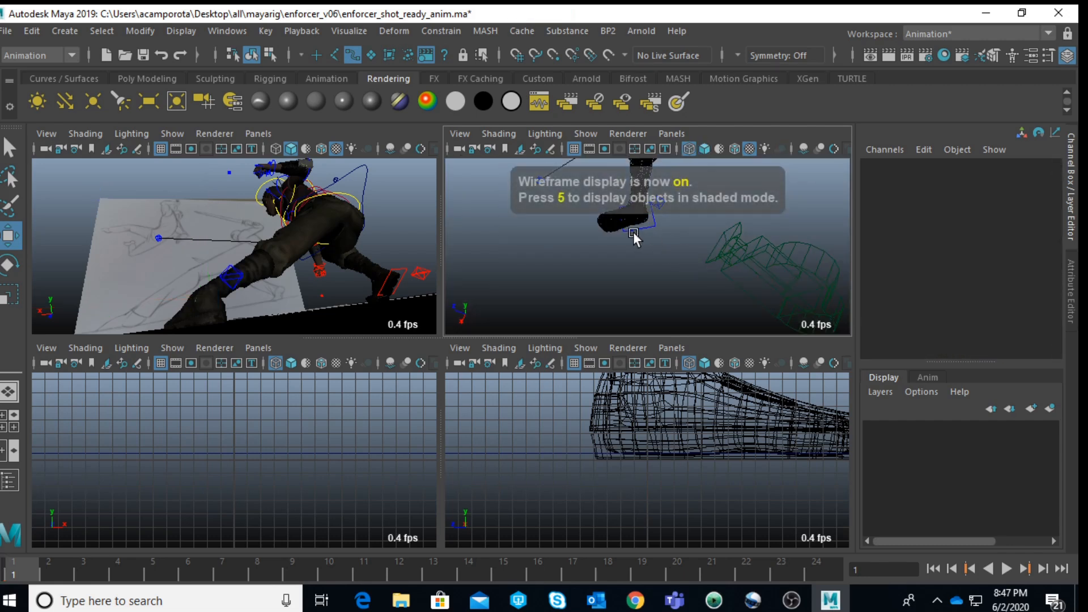
click(635, 230)
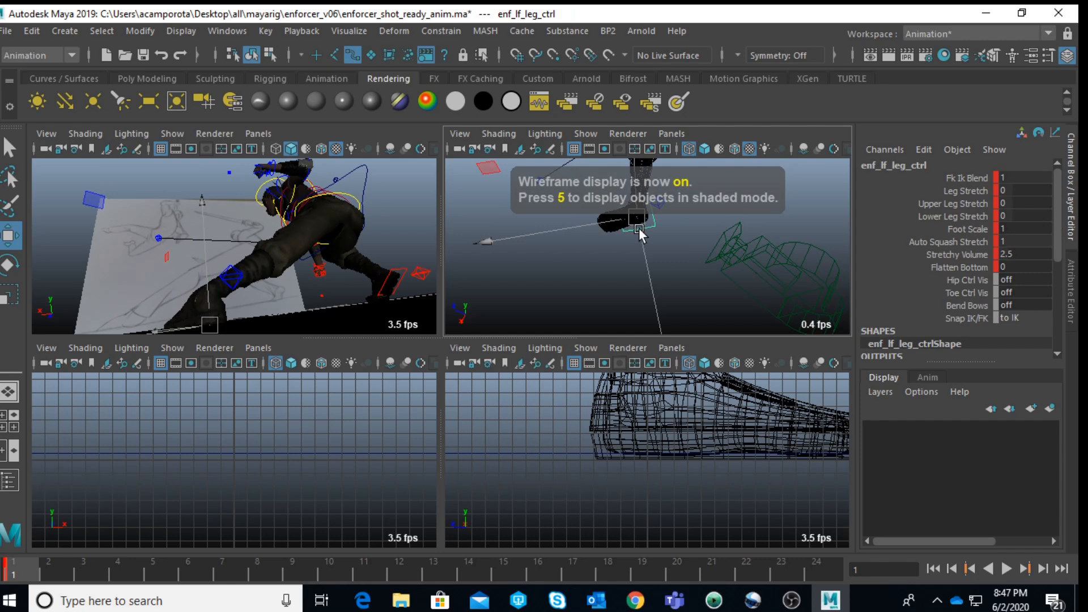
click(967, 192)
middle_drag(724, 247, 734, 249)
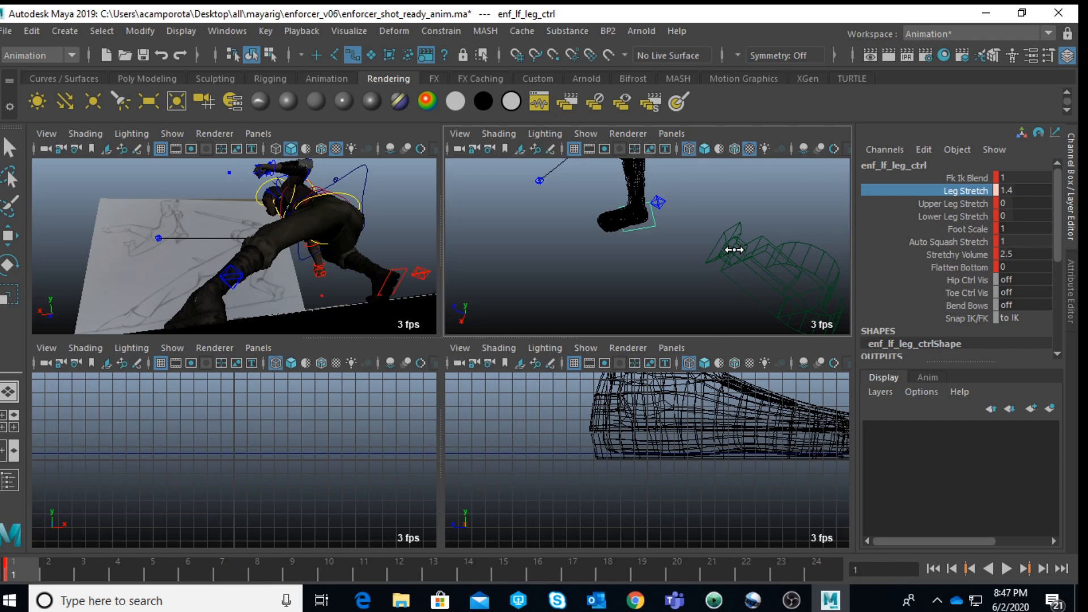
Step: Undo the leg stretch and the left foot IK moves, returning the foot to about 67.7 in Translate X
click(713, 225)
key(w)
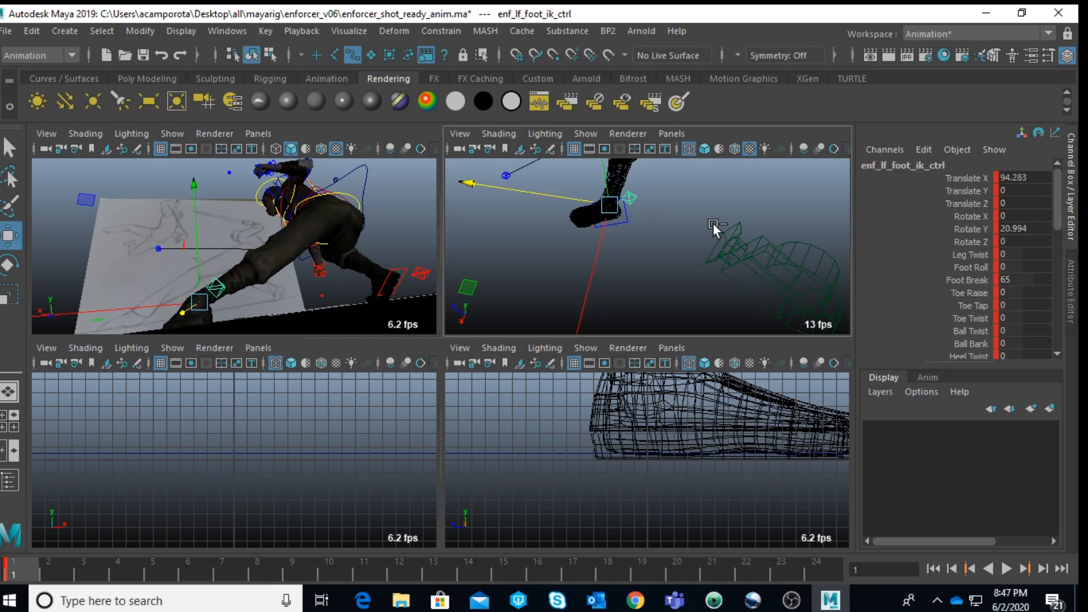
key(ctrl+z)
click(662, 211)
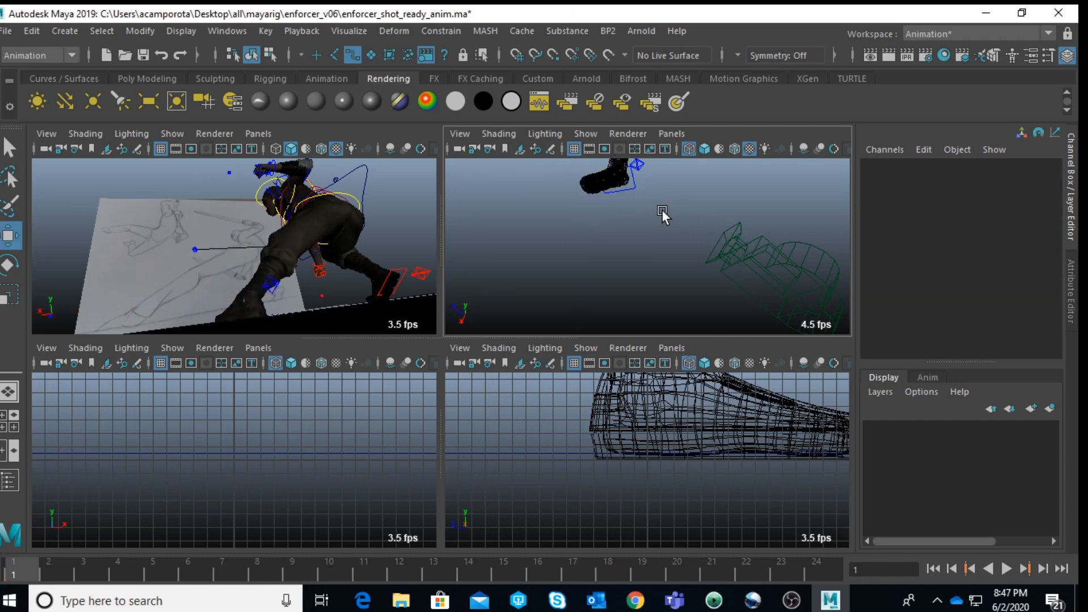
click(643, 168)
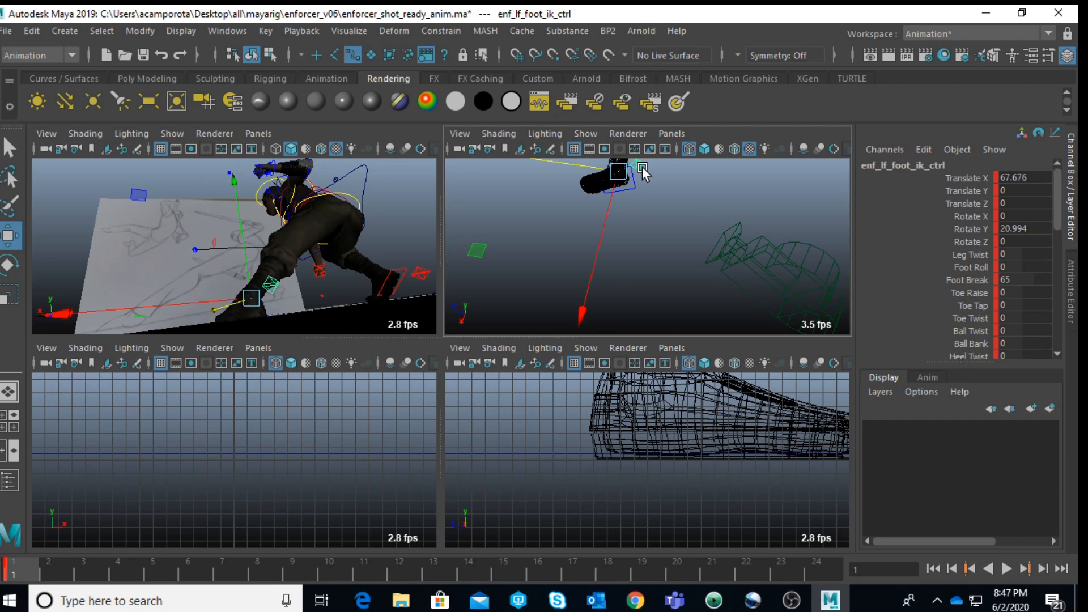
Step: Move camera1 to about 63.4 in Translate X and -417.6 in Translate Z, and tilt it to about 31.1 in Rotate X
click(757, 264)
drag(670, 234, 548, 260)
key(ctrl+z)
scroll(675, 237, down, 8)
alt+drag(598, 232, 619, 222)
key(ctrl+z)
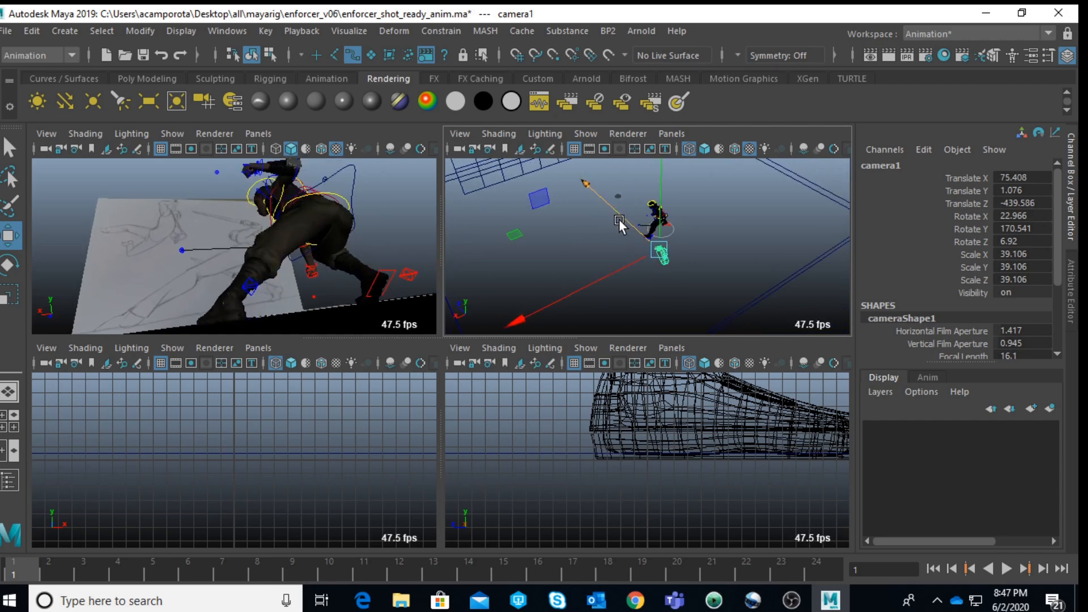
drag(600, 273, 602, 273)
key(e)
drag(739, 203, 751, 228)
key(space)
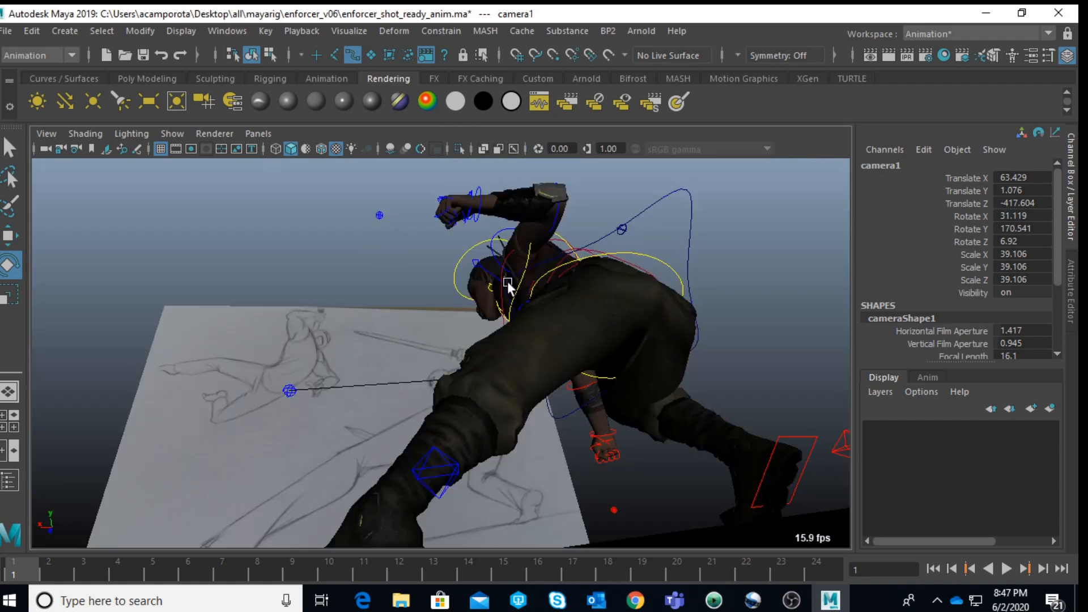
Step: Pull camera1 back to about -434.2 in Translate Z and ease its tilt to about 27 in Rotate X
key(space)
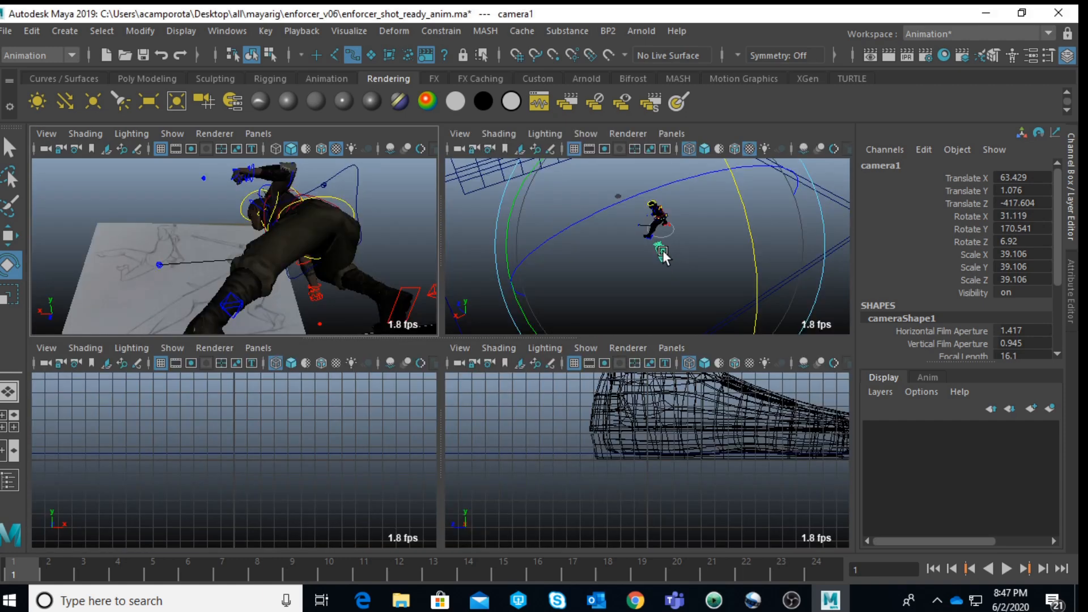
key(w)
drag(622, 217, 606, 195)
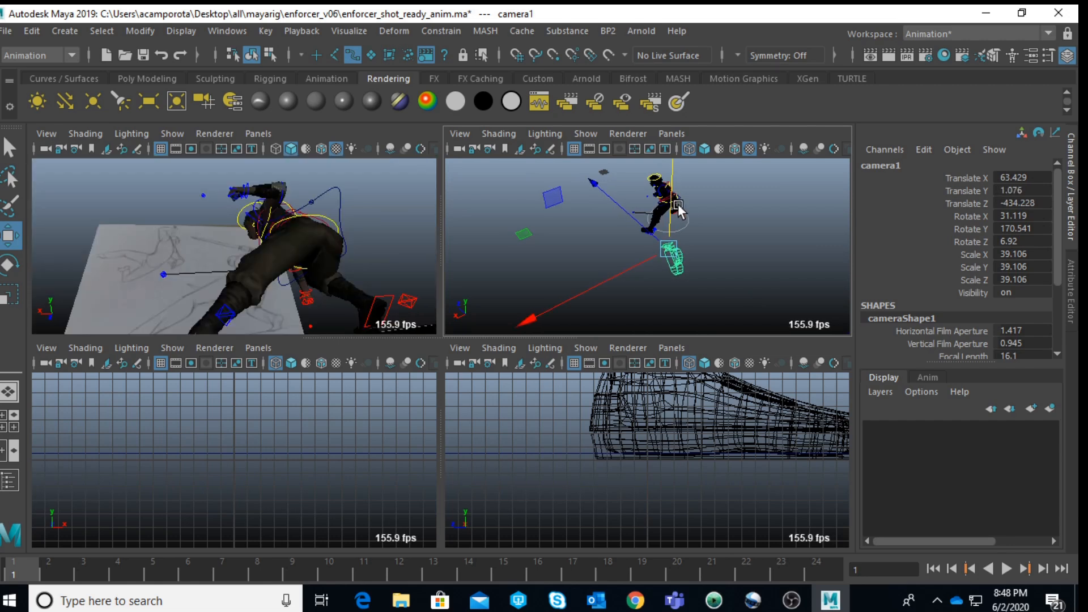
key(e)
drag(755, 206, 742, 191)
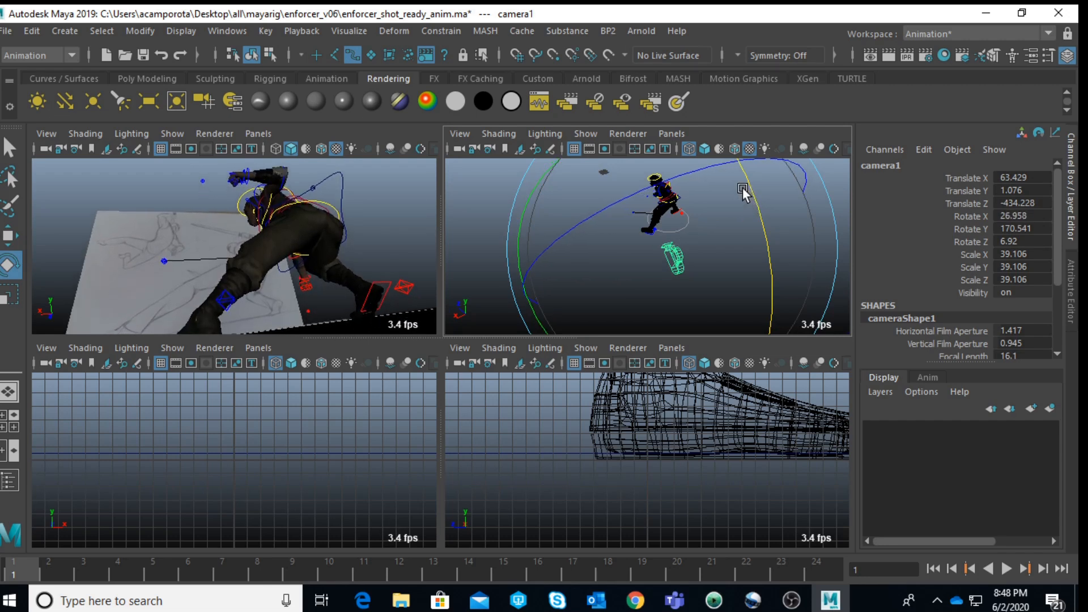
Step: Frame the right foot IK control in shaded display and examine the placement of the back foot
click(412, 286)
click(411, 285)
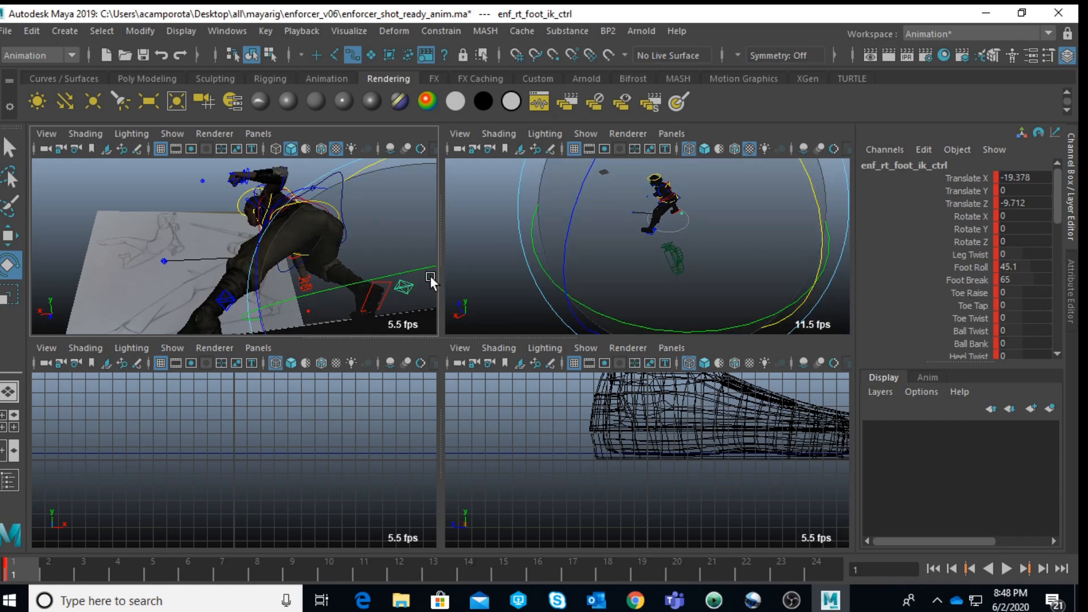
key(f)
key(5)
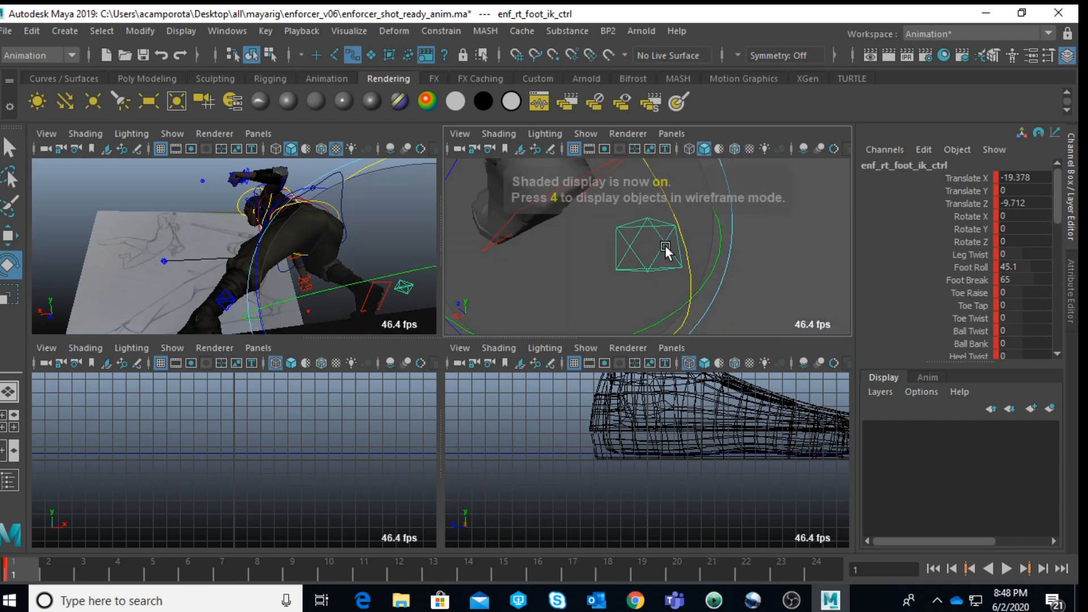
mouse_move(665, 244)
alt+mouse_down()
mouse_move(596, 250)
mouse_move(574, 210)
mouse_move(602, 293)
mouse_move(716, 271)
mouse_move(743, 286)
mouse_move(578, 286)
alt+mouse_up()
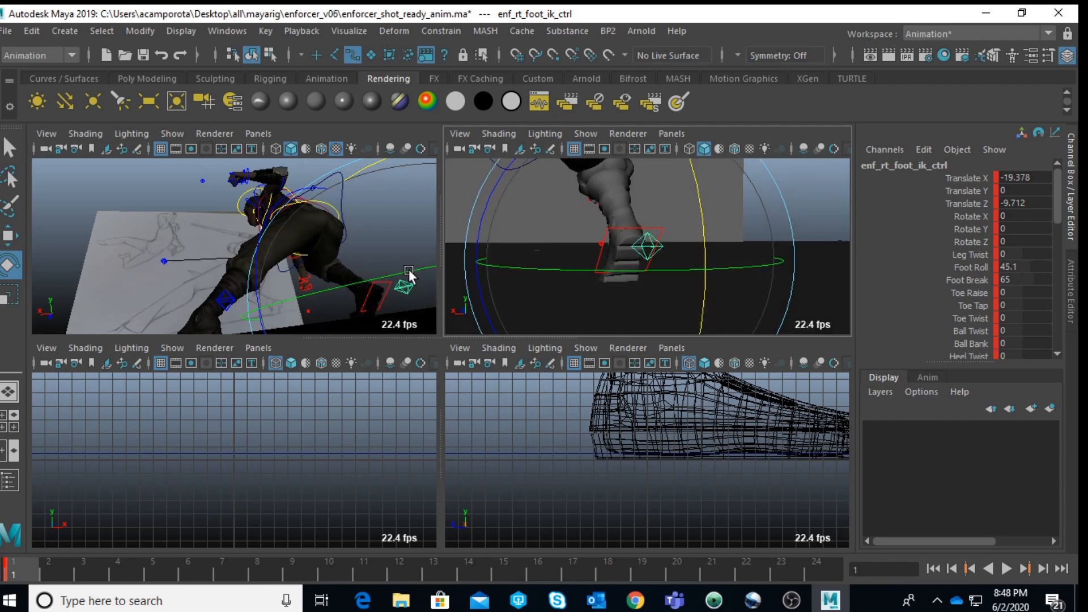
click(136, 173)
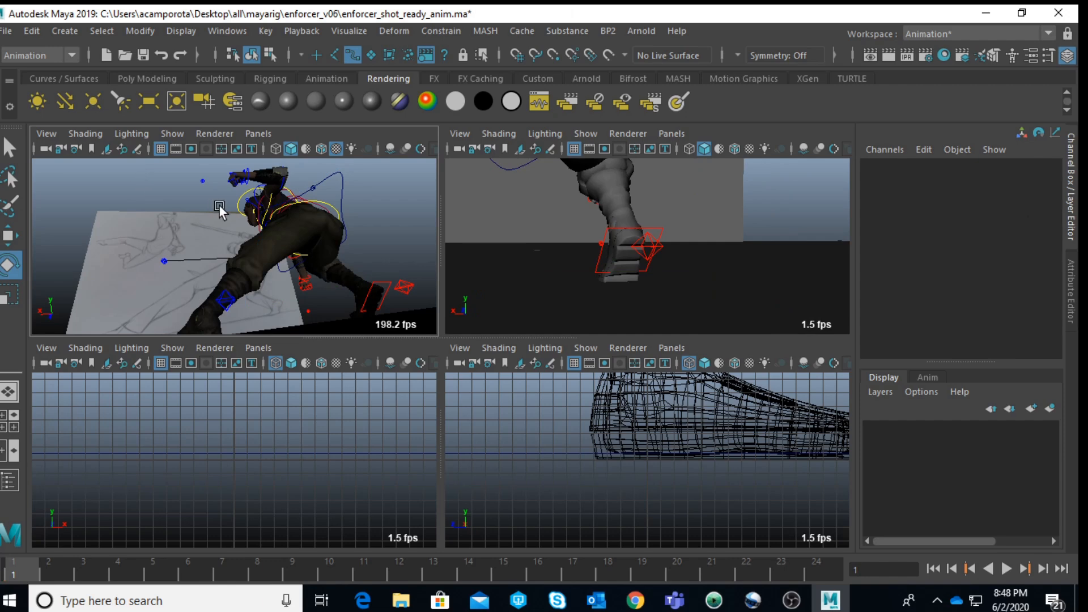
Step: Hide NURBS curves in the camera view and rotate the head control to about -24, 15.3 and -13.8 in X, Y and Z
click(241, 196)
key(space)
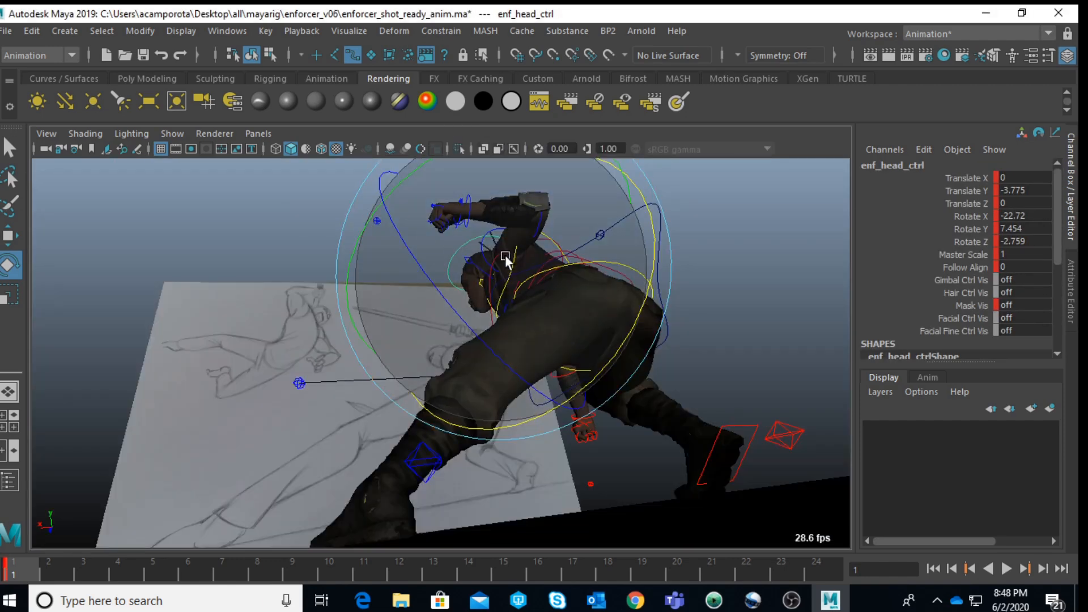
click(175, 130)
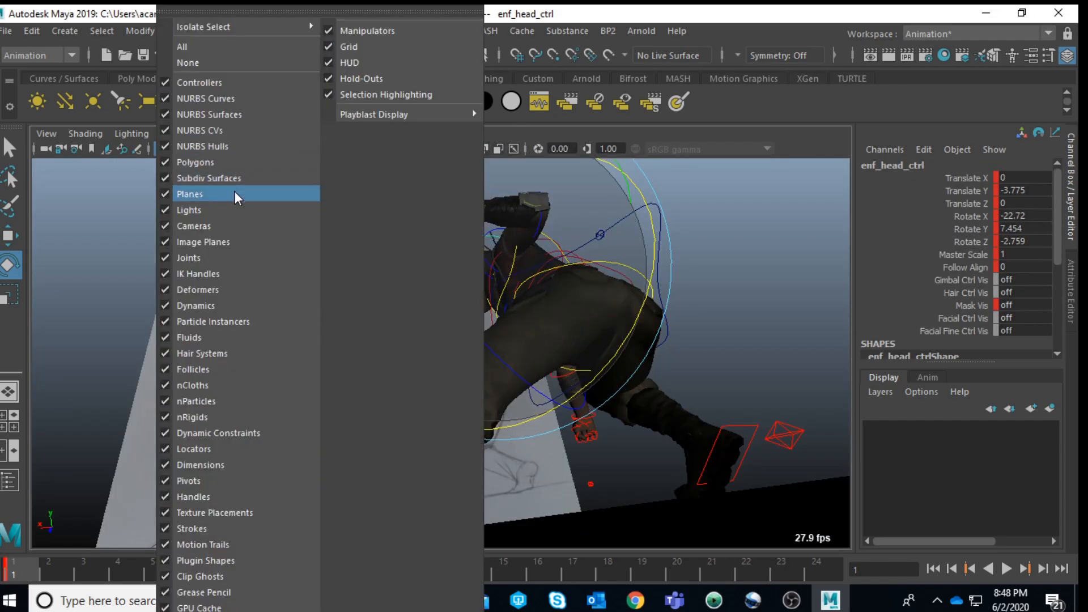
click(207, 97)
drag(507, 234, 516, 253)
drag(434, 186, 642, 334)
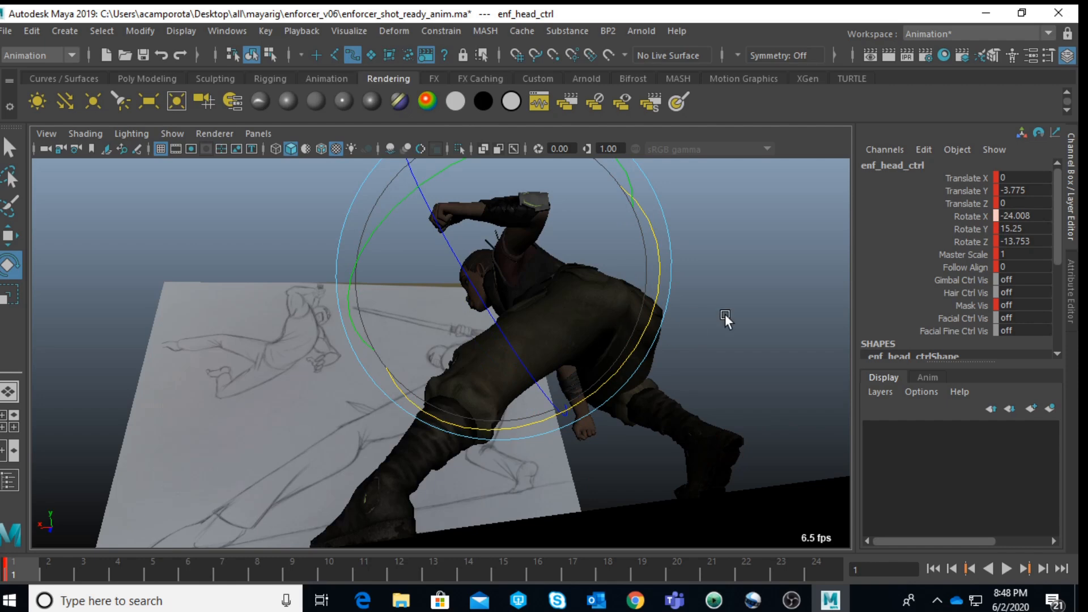
Step: Rotate the spine IK hip control to about -7.7 in Rotate X, undoing the trial turn in Rotate Y
key(space)
alt+middle_drag(727, 212, 714, 328)
click(621, 226)
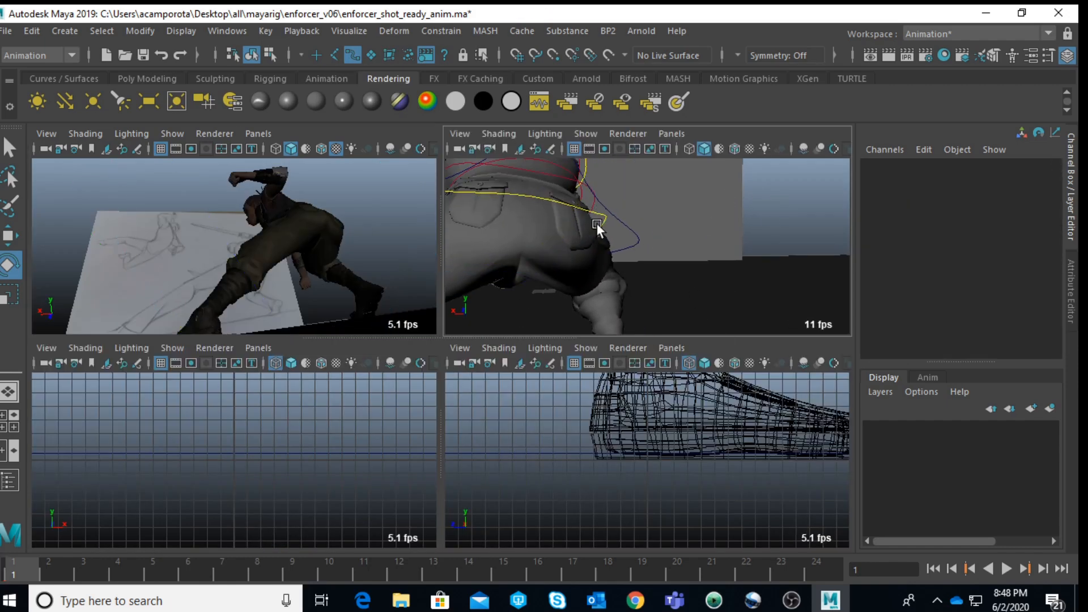
click(567, 206)
key(space)
drag(488, 255, 507, 221)
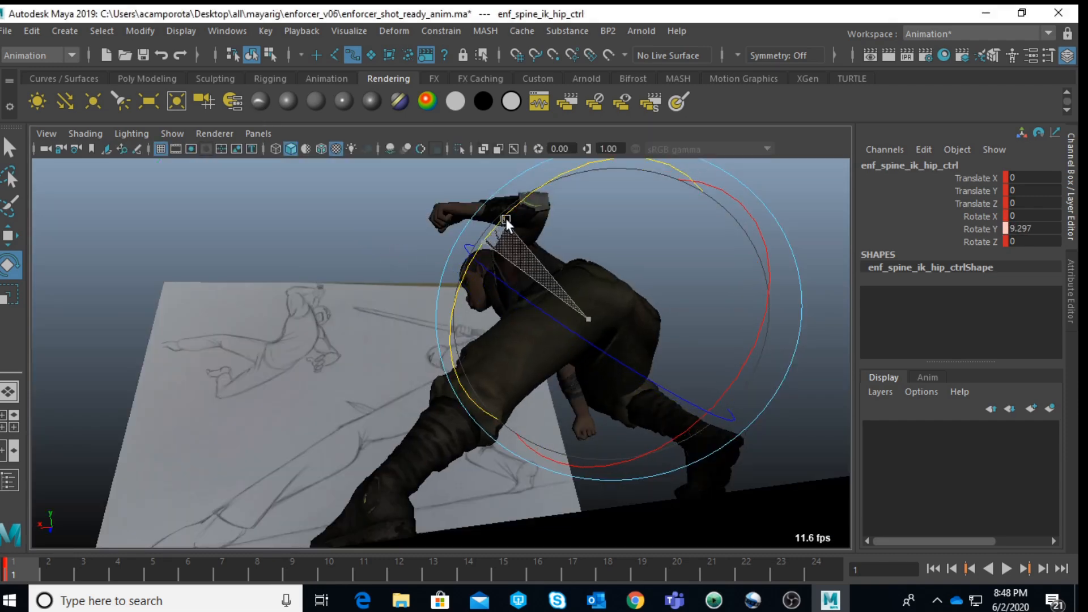
key(ctrl+z)
drag(759, 305, 746, 333)
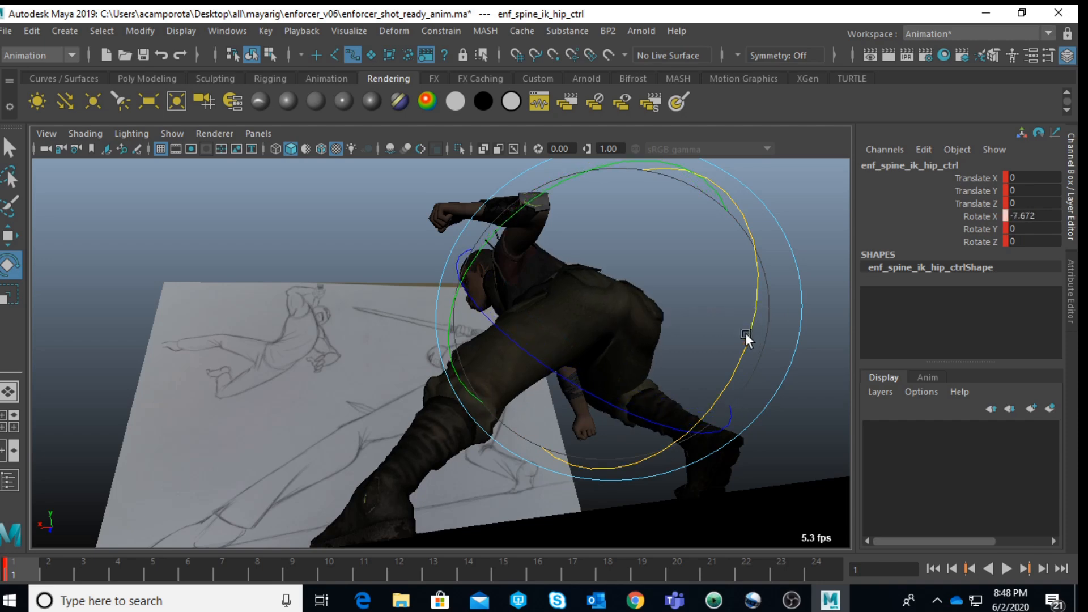
Step: Move the spine curvature control to about -14.2 in Translate Z to arch the back, checking the silhouette through the camera
key(space)
key(space)
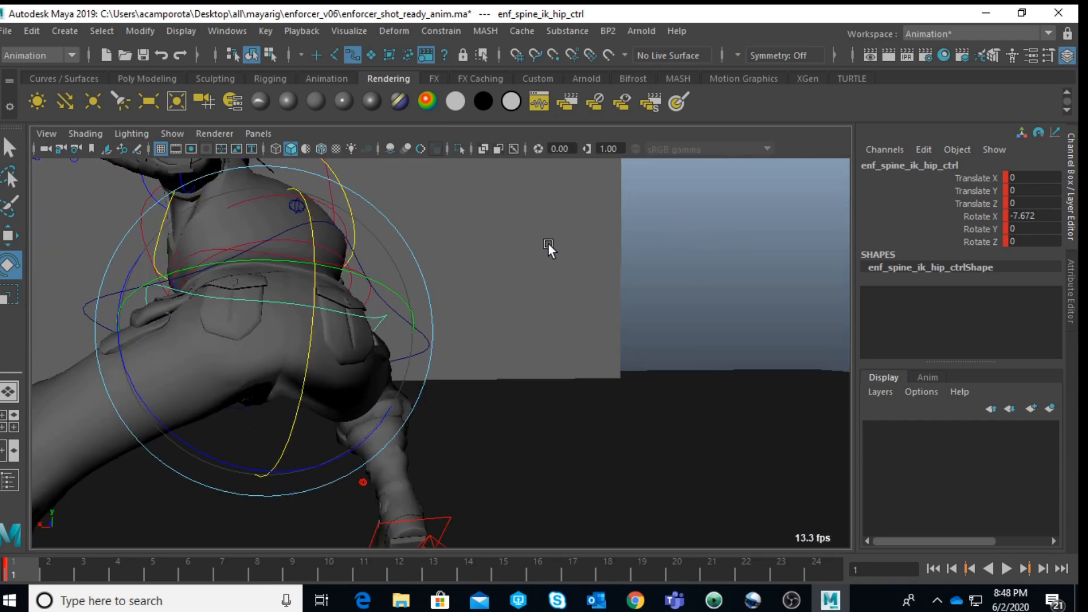
alt+drag(558, 240, 584, 243)
alt+middle_drag(584, 243, 702, 379)
alt+drag(703, 379, 519, 267)
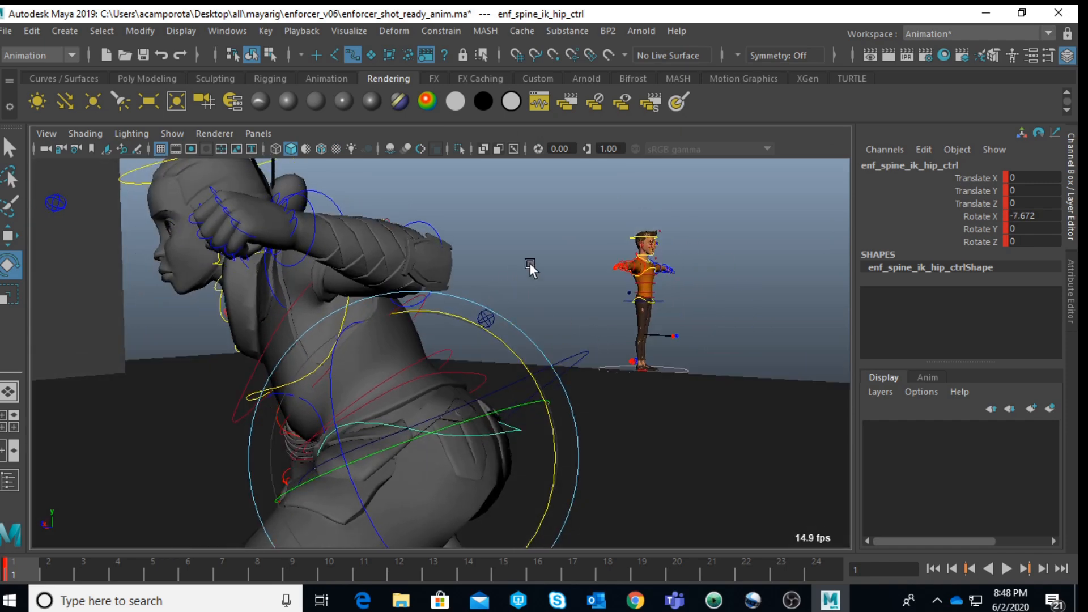
click(493, 328)
click(495, 314)
key(w)
drag(480, 327, 474, 322)
drag(501, 306, 508, 296)
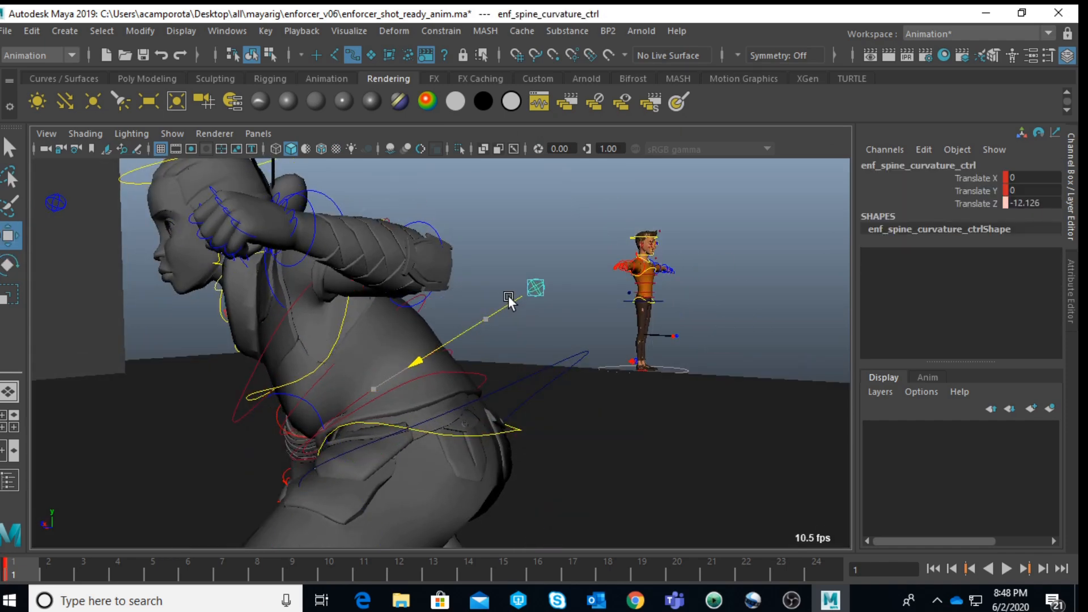
key(space)
key(space)
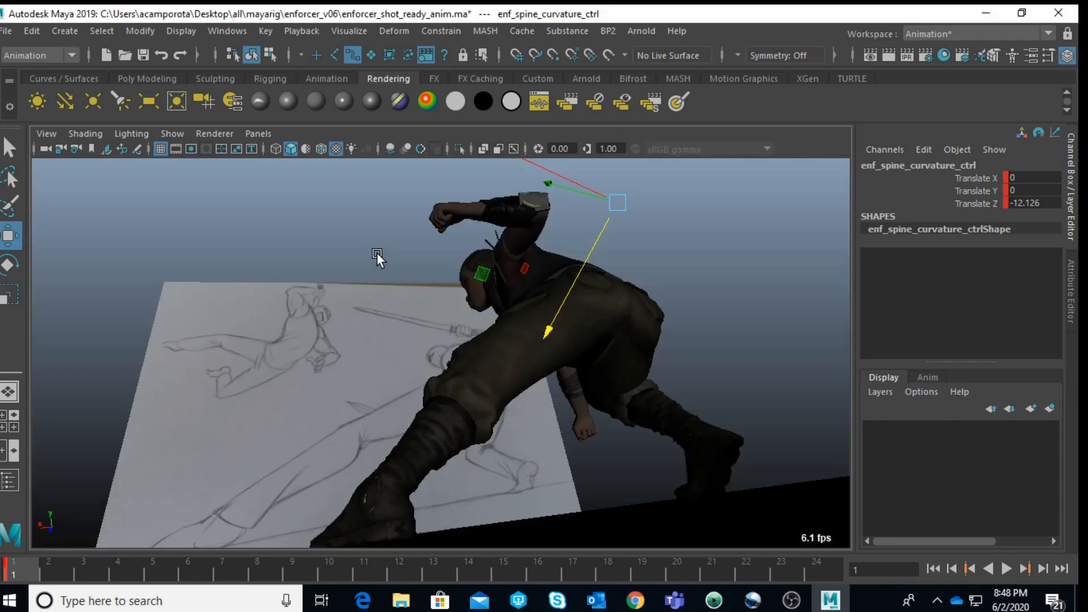
drag(558, 312, 556, 315)
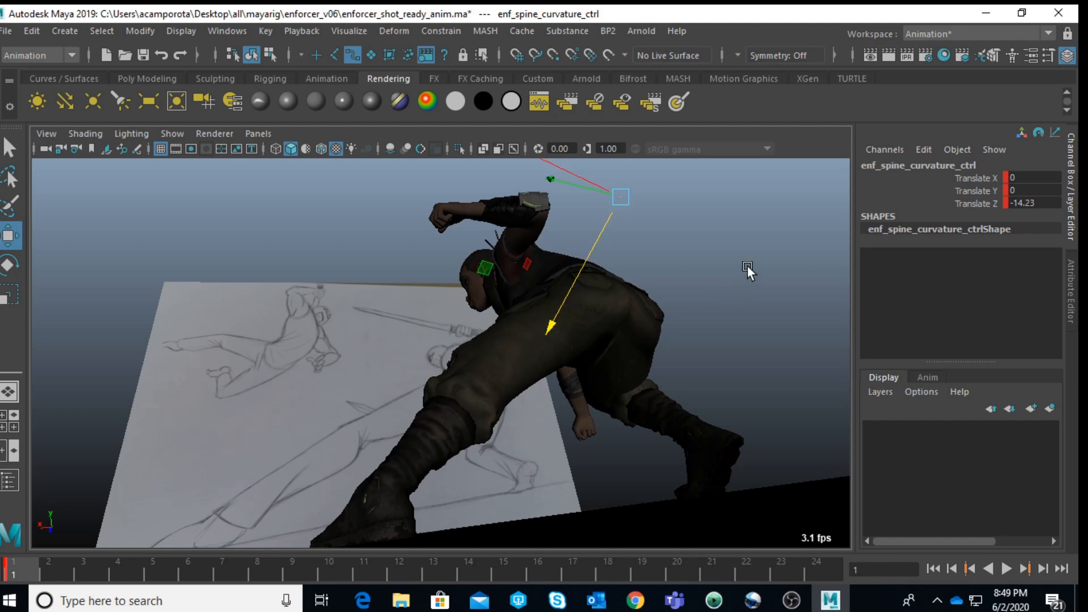
click(749, 265)
Step: Rotate the right elbow FK control to about 36.6, -27.1 and 11.1 in X, Y and Z, and key it at frame 1
key(space)
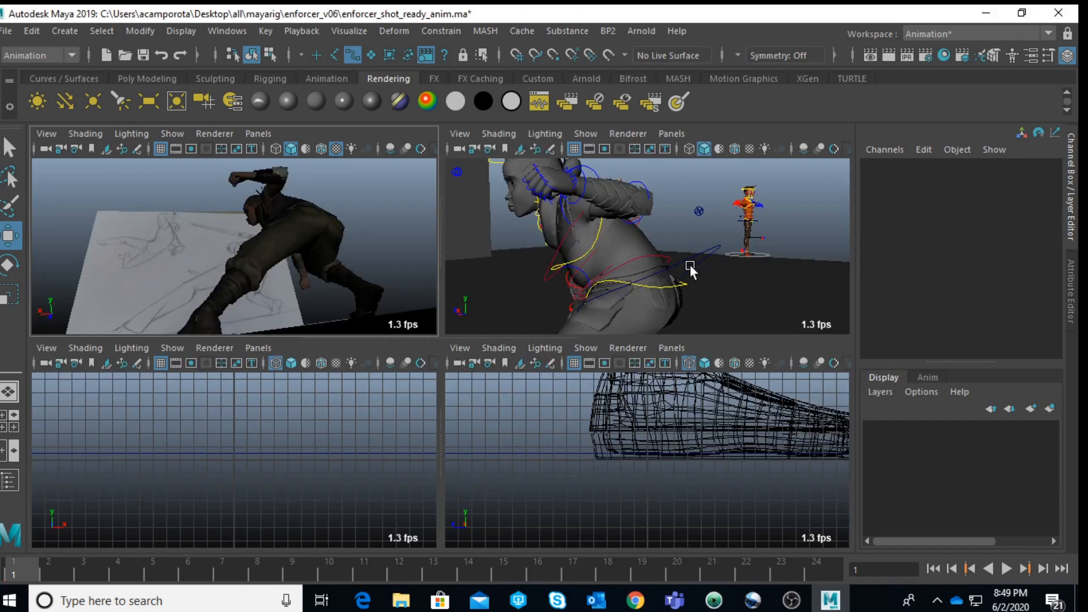
alt+drag(576, 265, 649, 253)
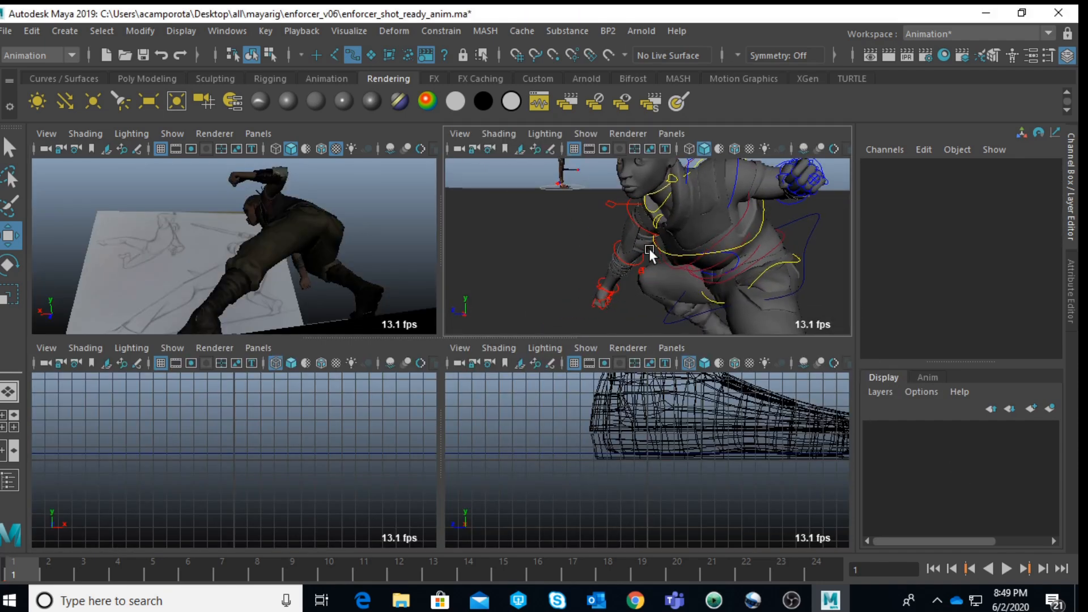
click(633, 221)
key(space)
key(e)
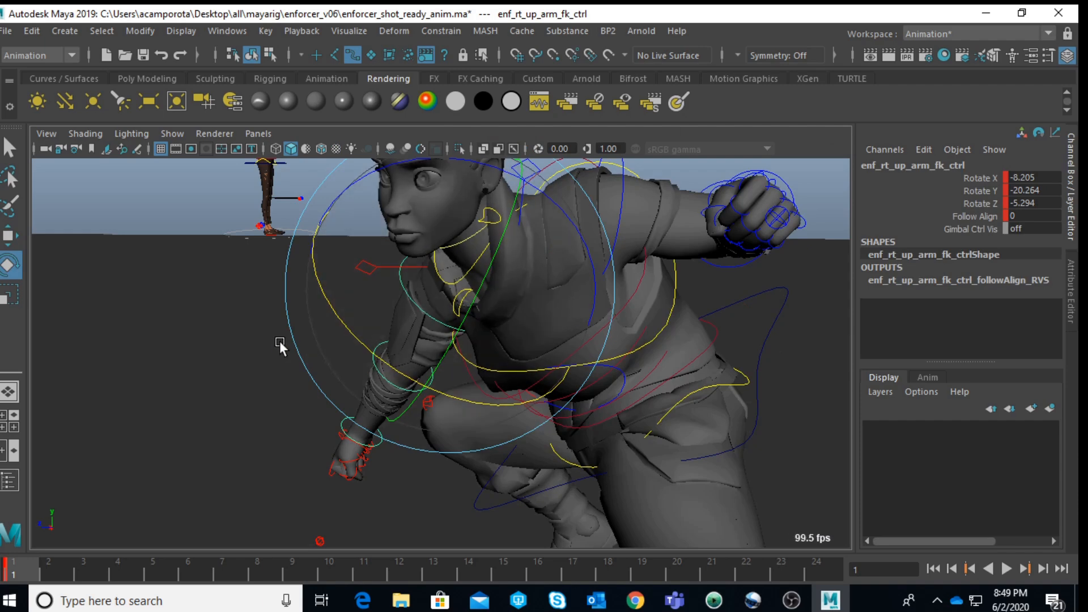
click(345, 366)
click(372, 366)
key(space)
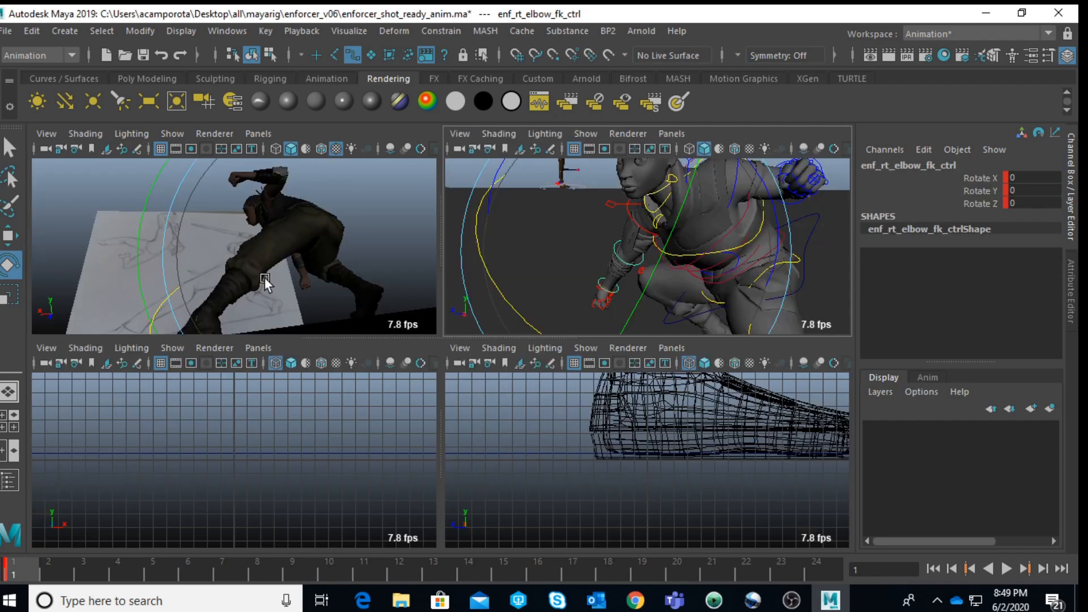
key(space)
drag(454, 284, 564, 247)
drag(578, 300, 720, 385)
mouse_move(601, 373)
mouse_down()
mouse_move(642, 369)
mouse_move(601, 373)
mouse_up()
key(s)
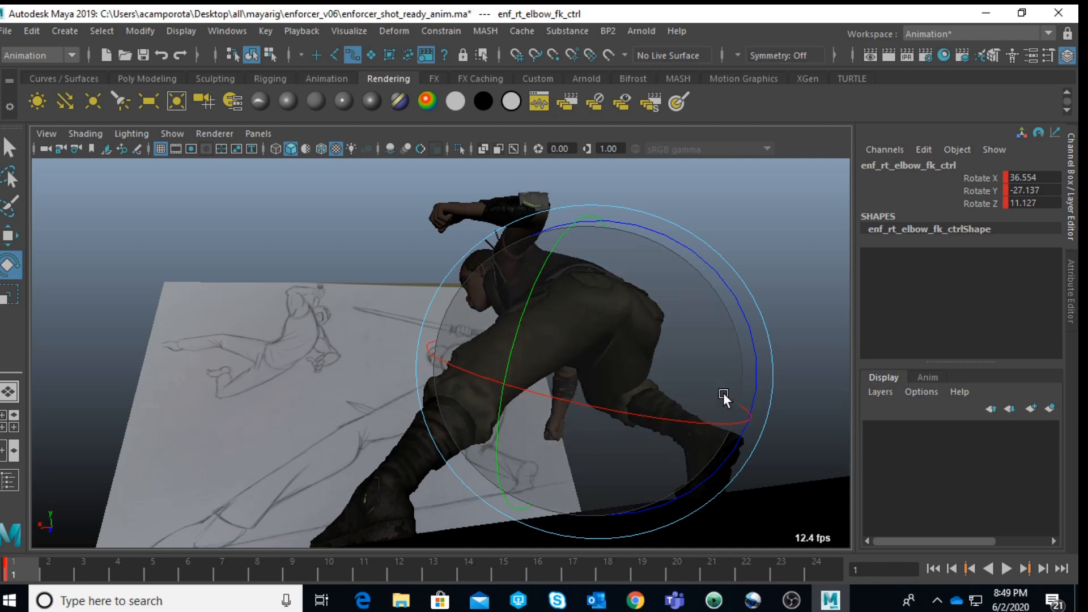
click(742, 228)
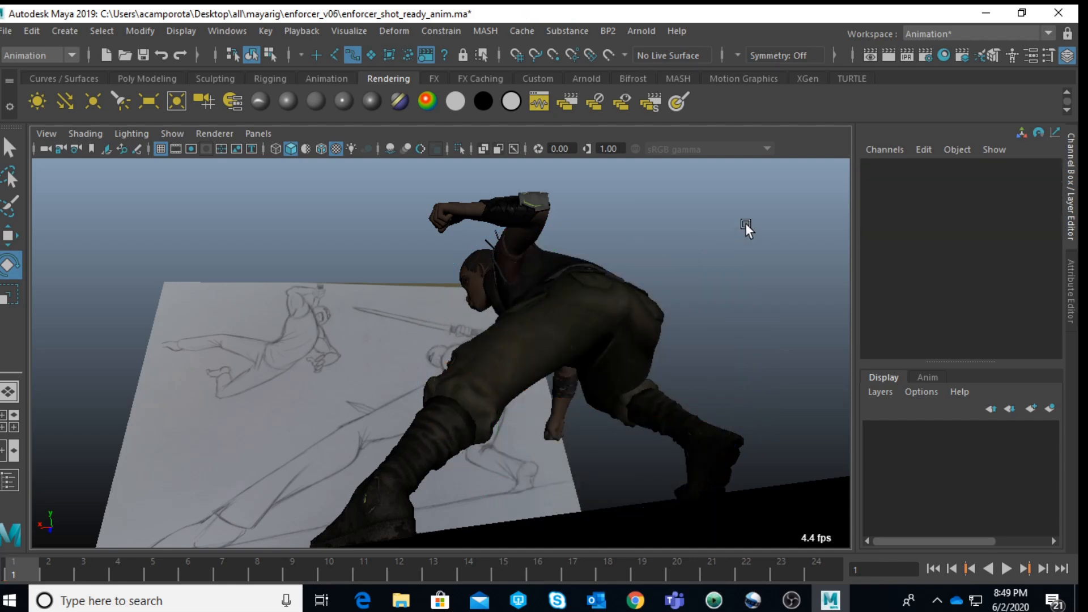
key(space)
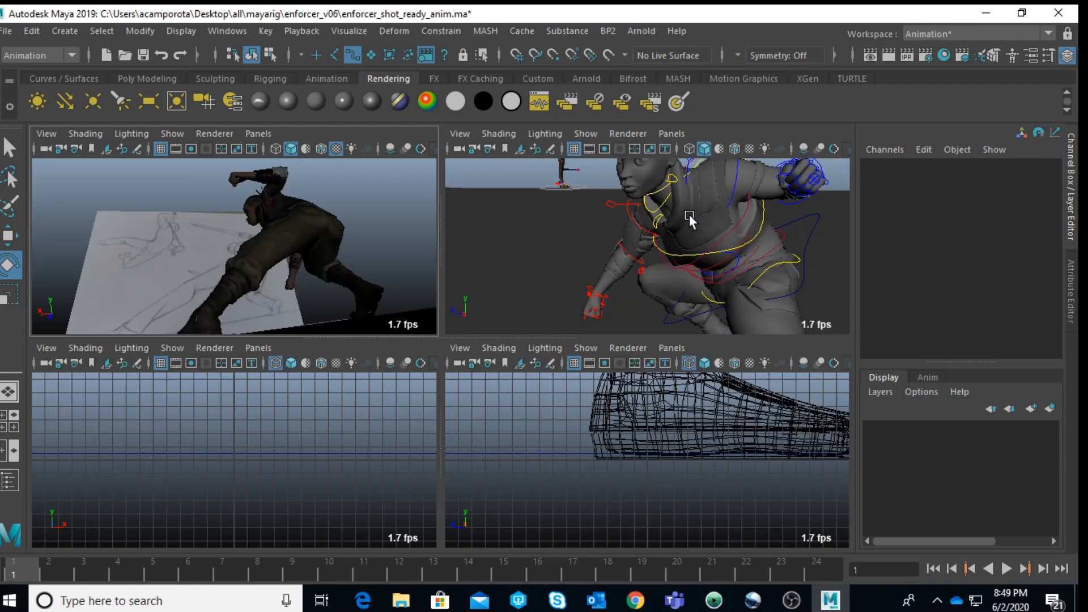
Step: Rotate the second neck control of the enforcer to about -6.9, 4.7 and 0.1 in X, Y and Z
click(655, 208)
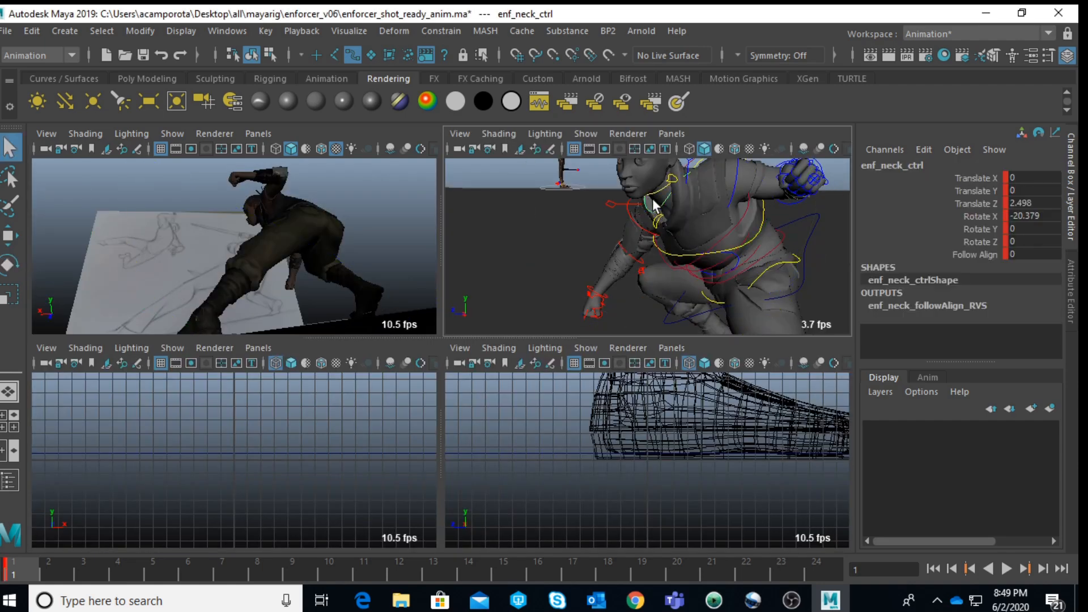
click(656, 202)
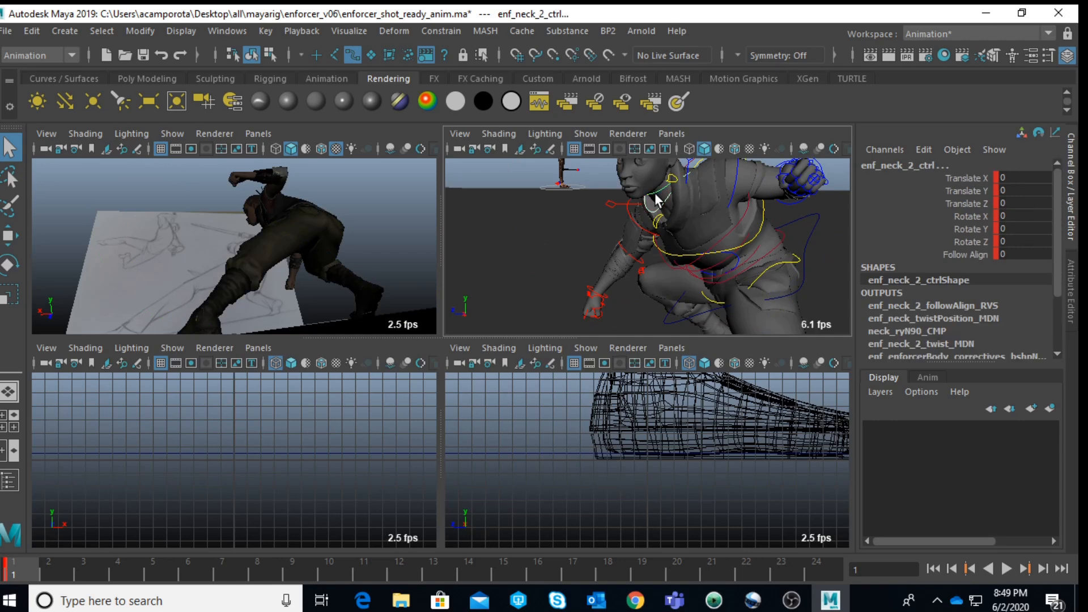
key(space)
key(e)
drag(364, 250, 483, 277)
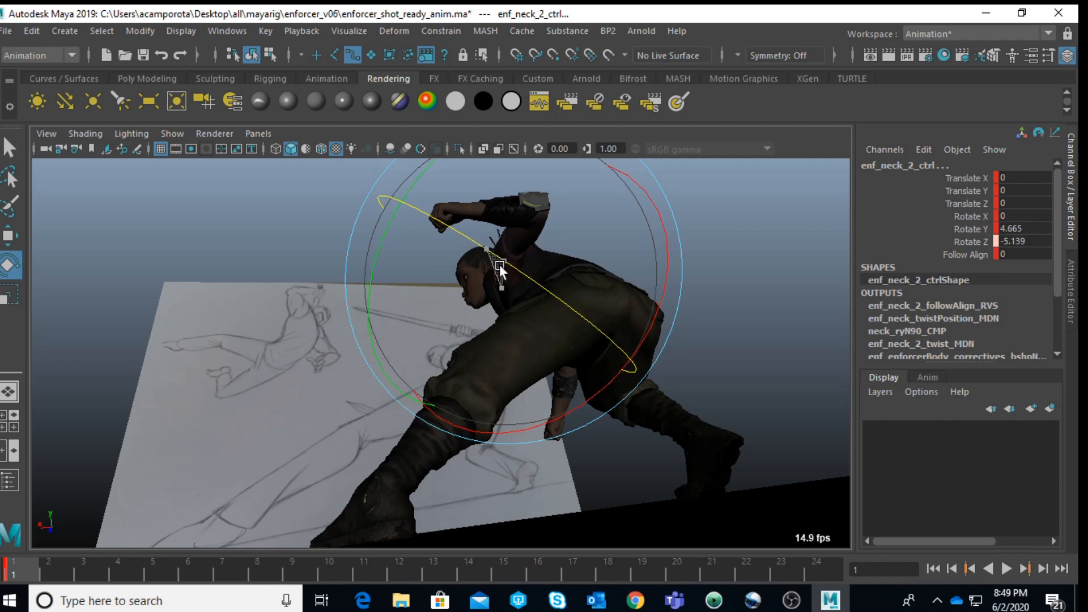
drag(603, 389, 561, 291)
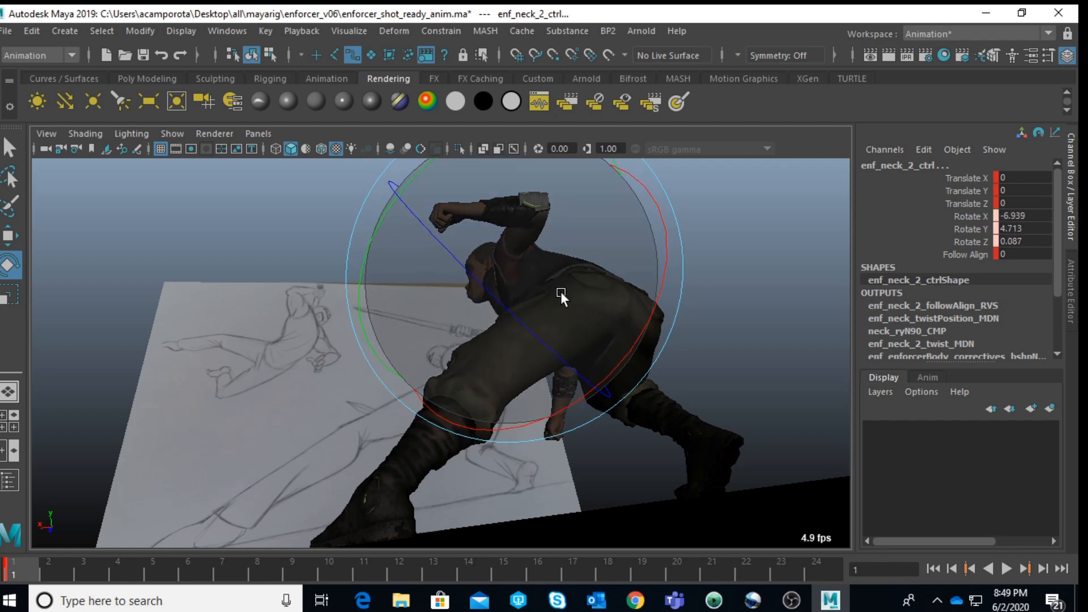
click(758, 309)
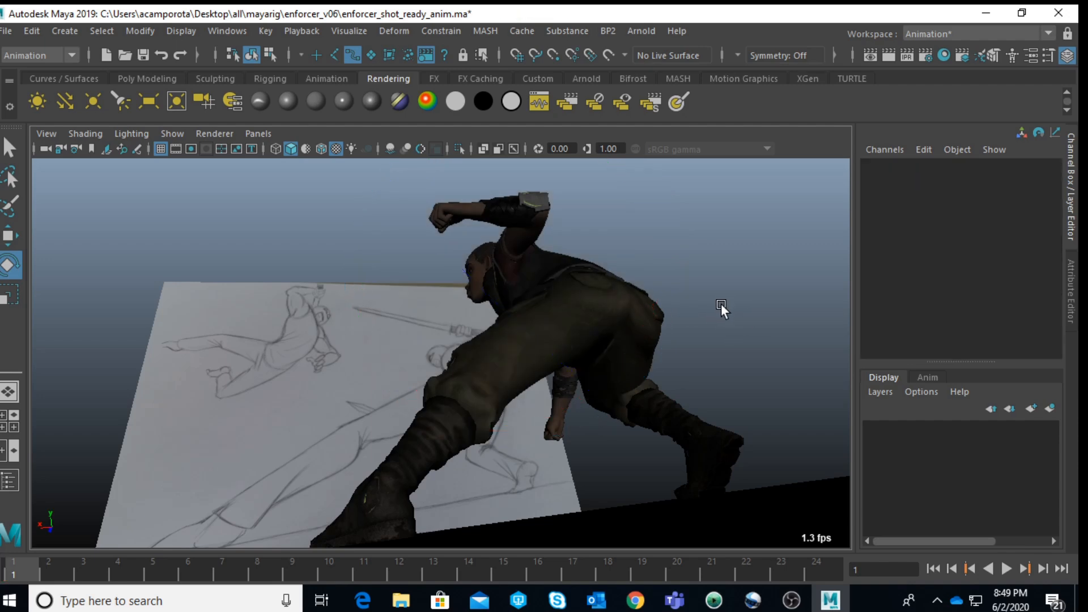
Step: Lock all translate and rotate channels of camera1 to protect the shot framing
key(space)
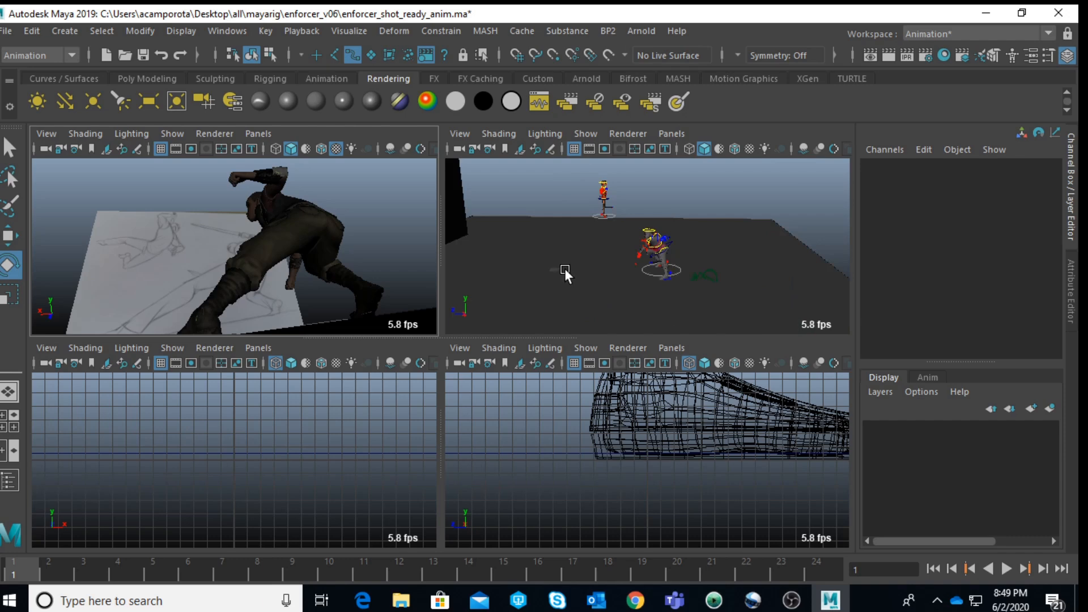
click(703, 276)
drag(965, 178, 972, 240)
right_click(973, 240)
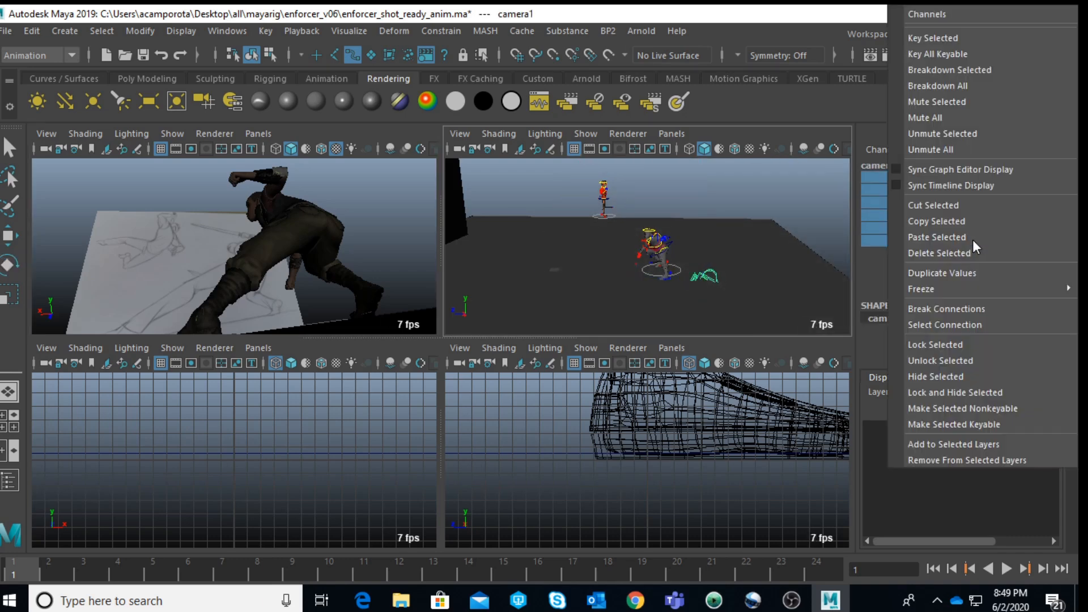
click(946, 344)
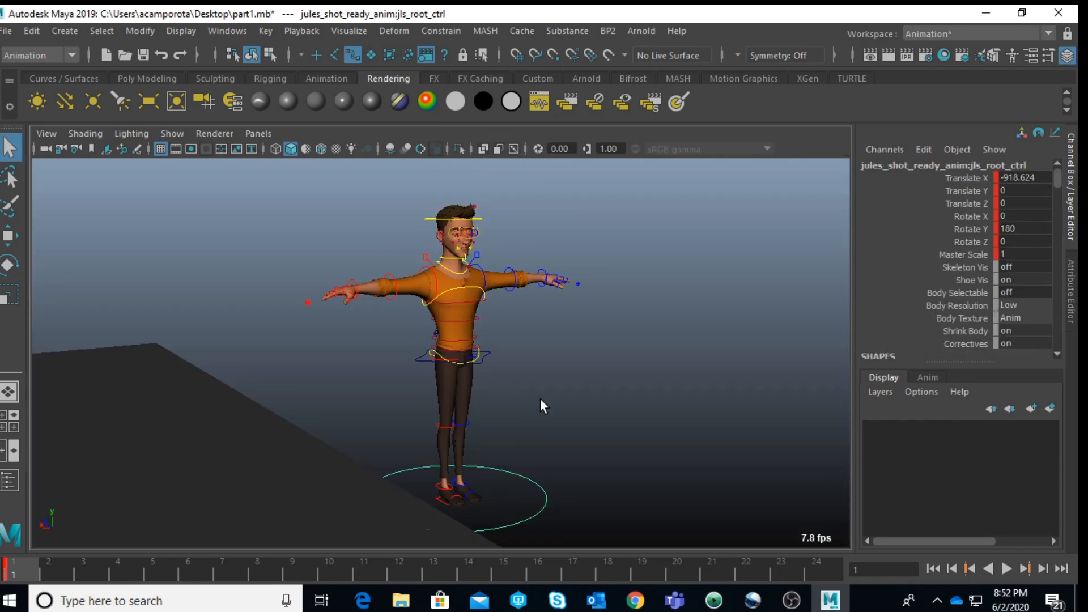
Step: Move the Jules root control to about 153.2 in Translate X and 331.6 in Translate Y, with textured shading turned on
scroll(537, 400, down, 3)
click(485, 426)
click(508, 440)
key(w)
scroll(440, 415, down, 5)
drag(181, 419, 124, 423)
key(5)
alt+drag(274, 347, 616, 367)
key(6)
mouse_move(544, 374)
alt+mouse_down()
mouse_move(516, 358)
mouse_move(501, 397)
mouse_move(512, 409)
mouse_move(385, 272)
alt+mouse_up()
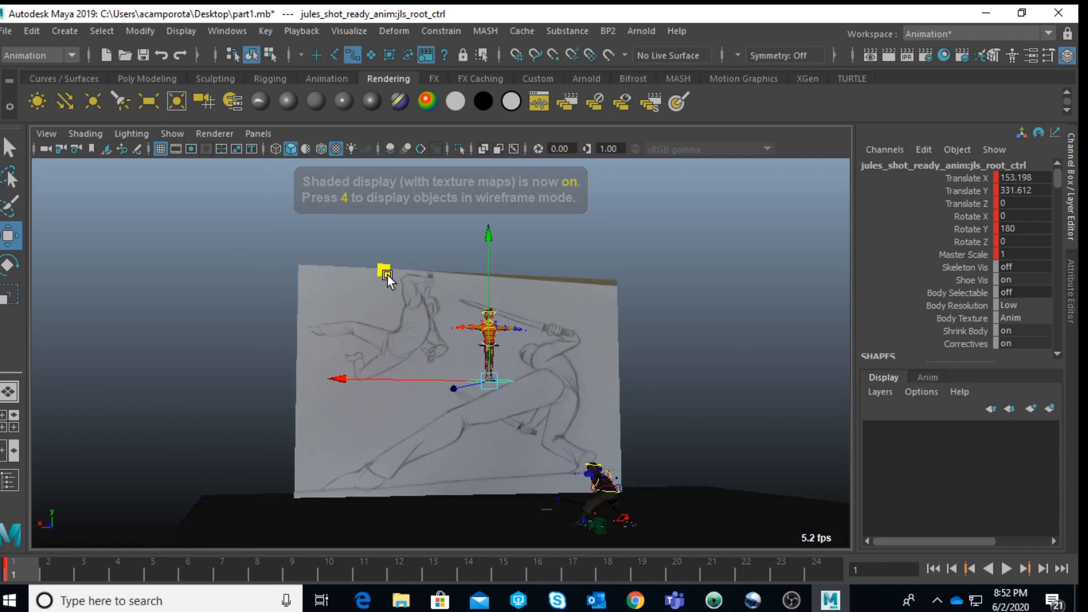
Step: Rotate the Jules COG control to tilt the whole body diagonally, following the jumping figure in the sketch
key(f)
alt+middle_drag(493, 294, 531, 448)
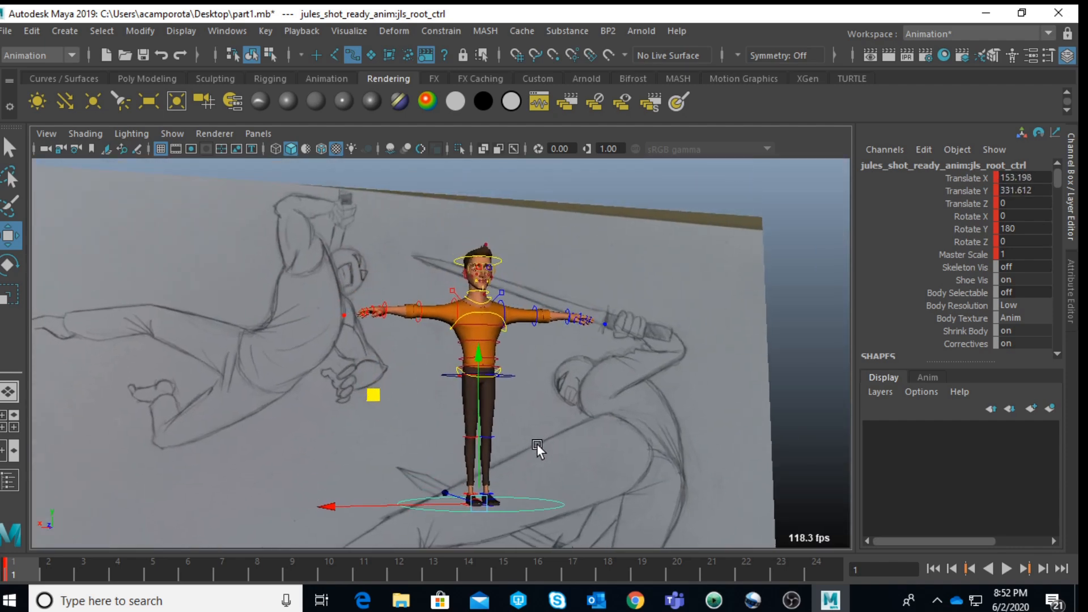
click(511, 375)
key(e)
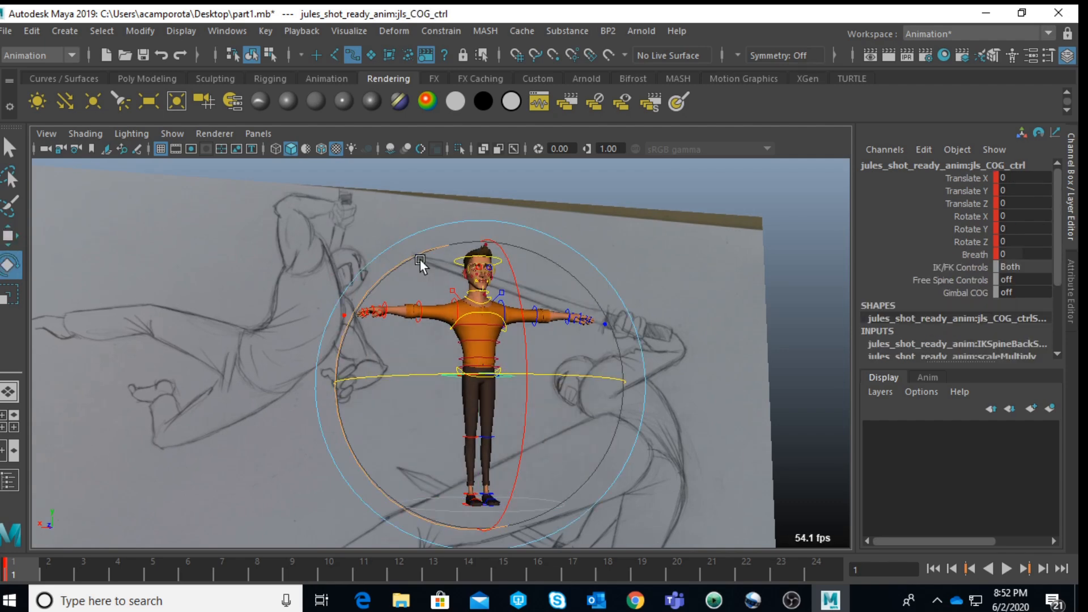
drag(434, 259, 726, 284)
click(581, 264)
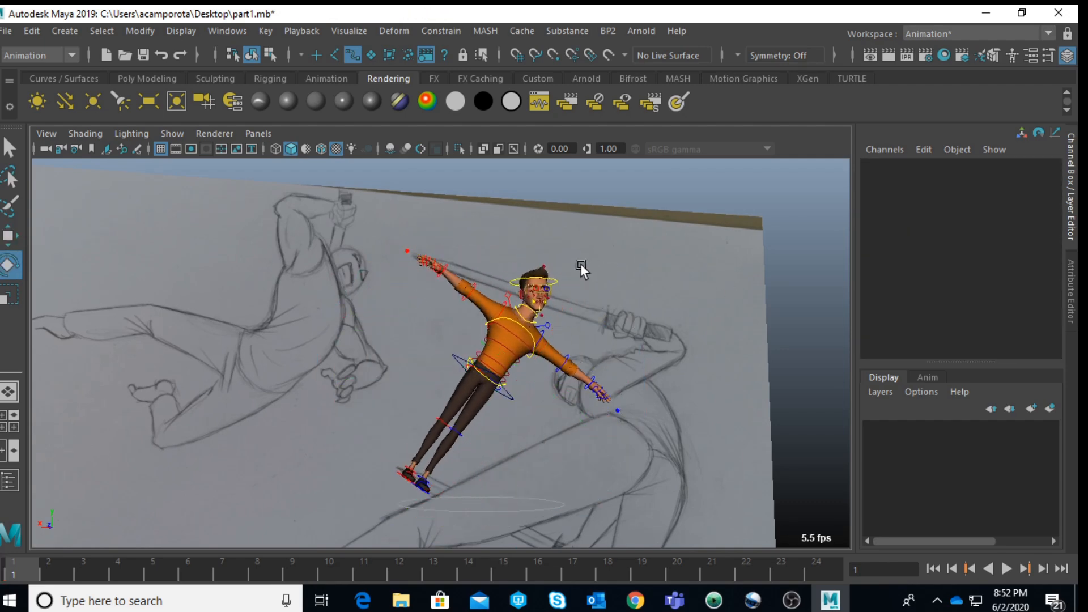
Step: Set Follow Align on the Jules head control to 0
click(557, 282)
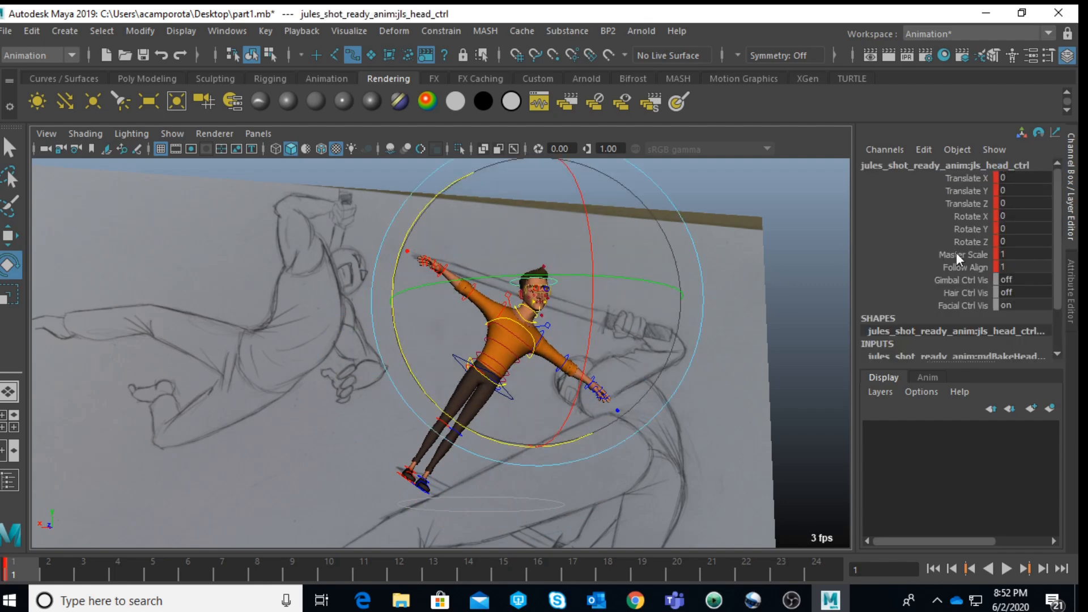
click(1018, 272)
text(0)
key(Return)
scroll(671, 316, up, 2)
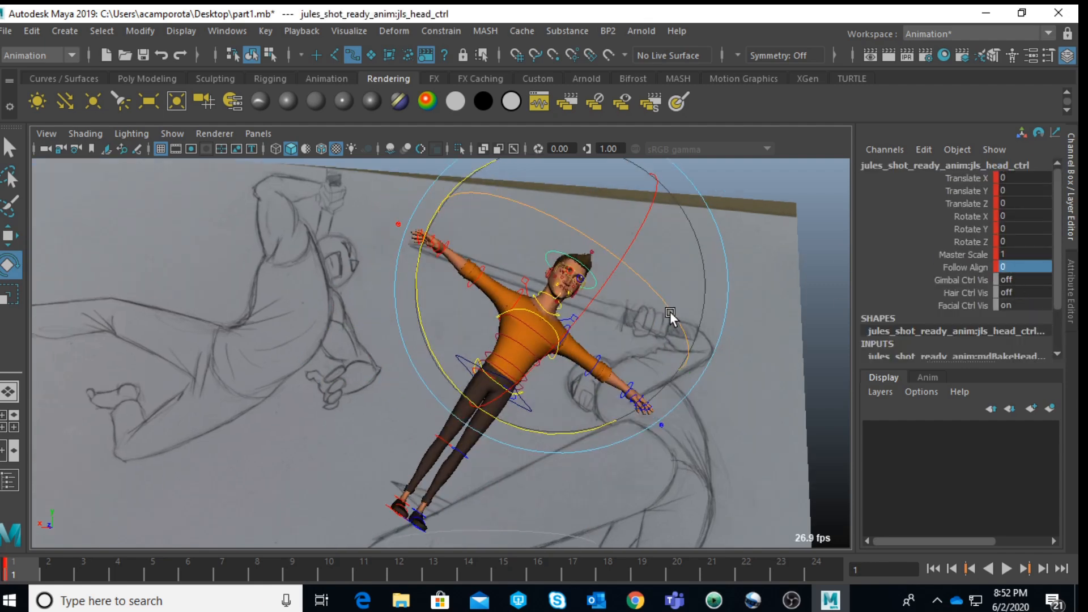
click(429, 311)
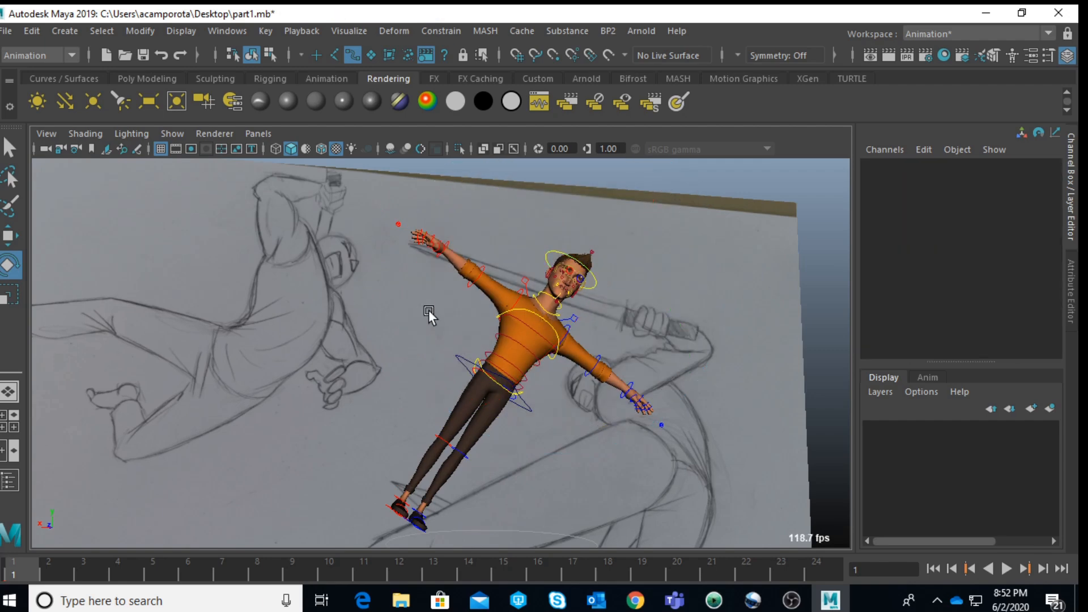
Step: Set Rotate Z to about 15 on the spine IK shoulder control and about -15.4 on the spine IK hip control
click(540, 321)
drag(385, 301, 426, 335)
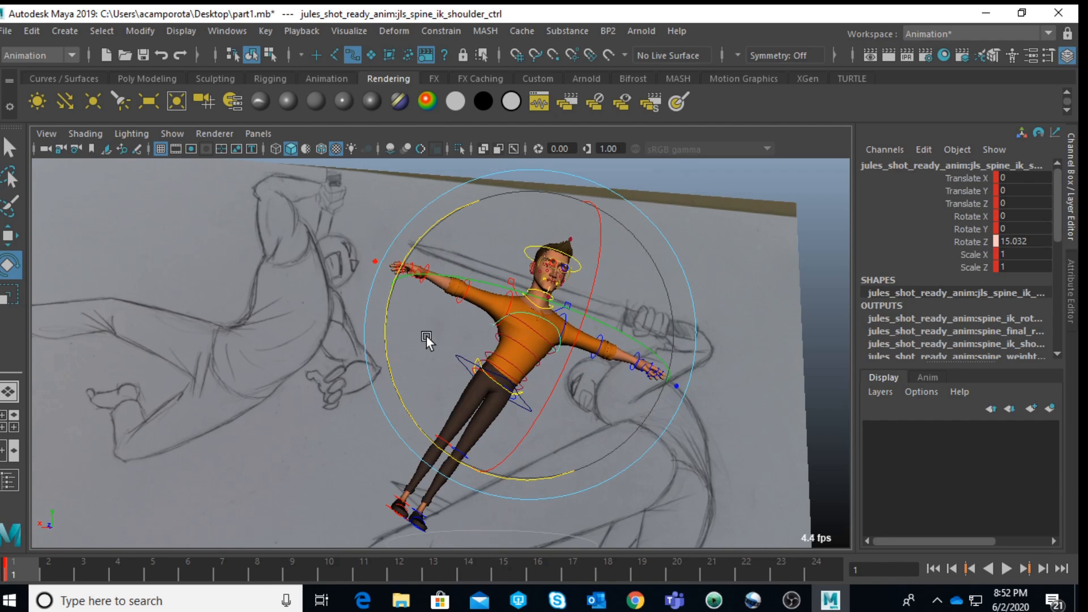
click(731, 431)
scroll(731, 430, up, 3)
click(517, 374)
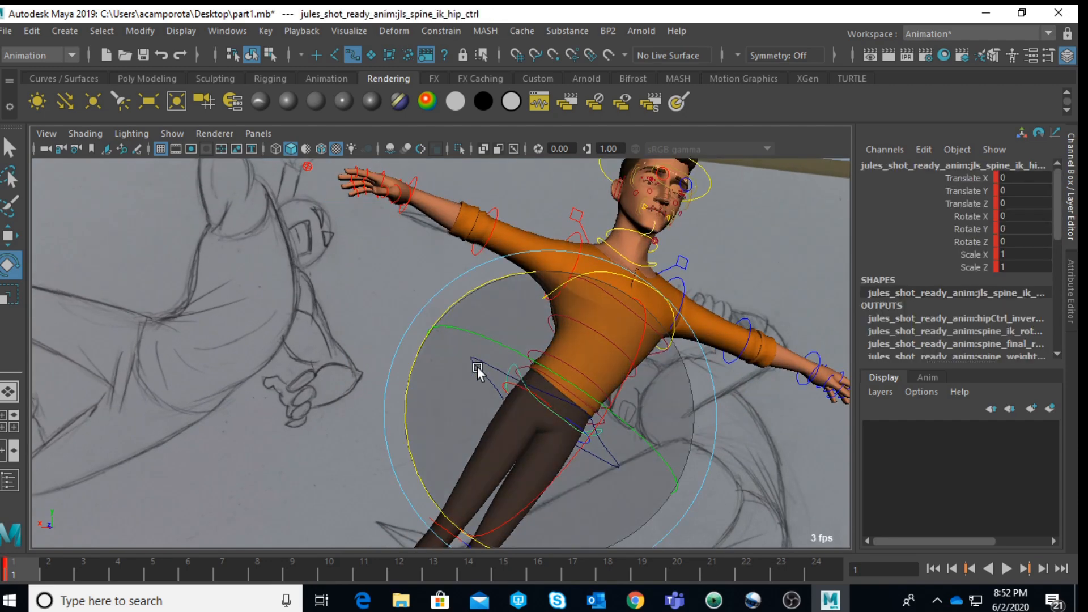
drag(418, 360, 434, 318)
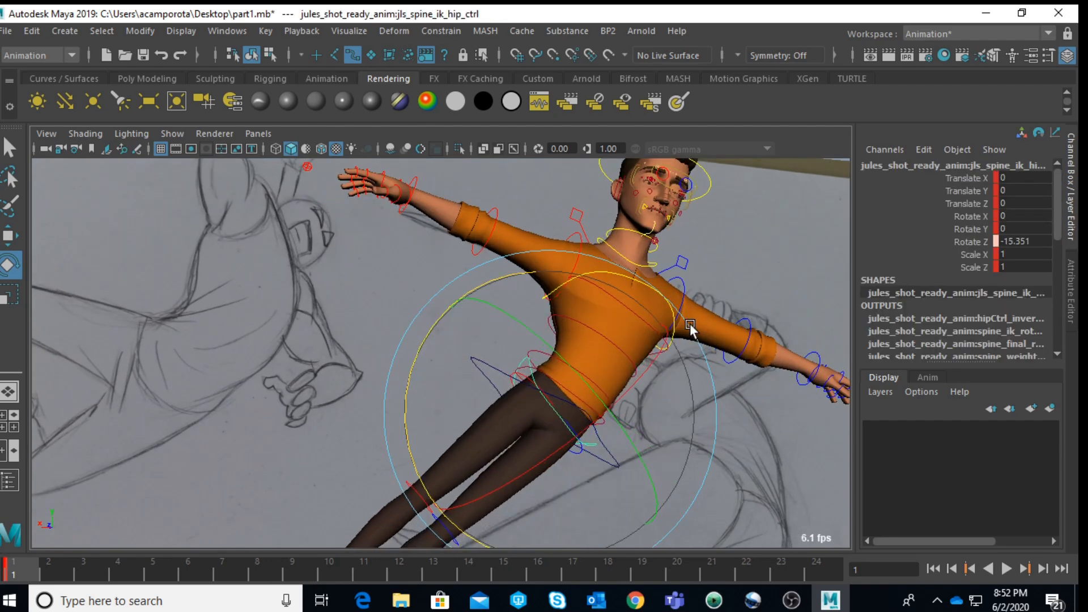
Step: Bend the left knee by rotating its FK control to about 79.6 in Rotate Z
scroll(493, 428, down, 3)
key(q)
click(448, 458)
key(e)
drag(526, 446, 468, 520)
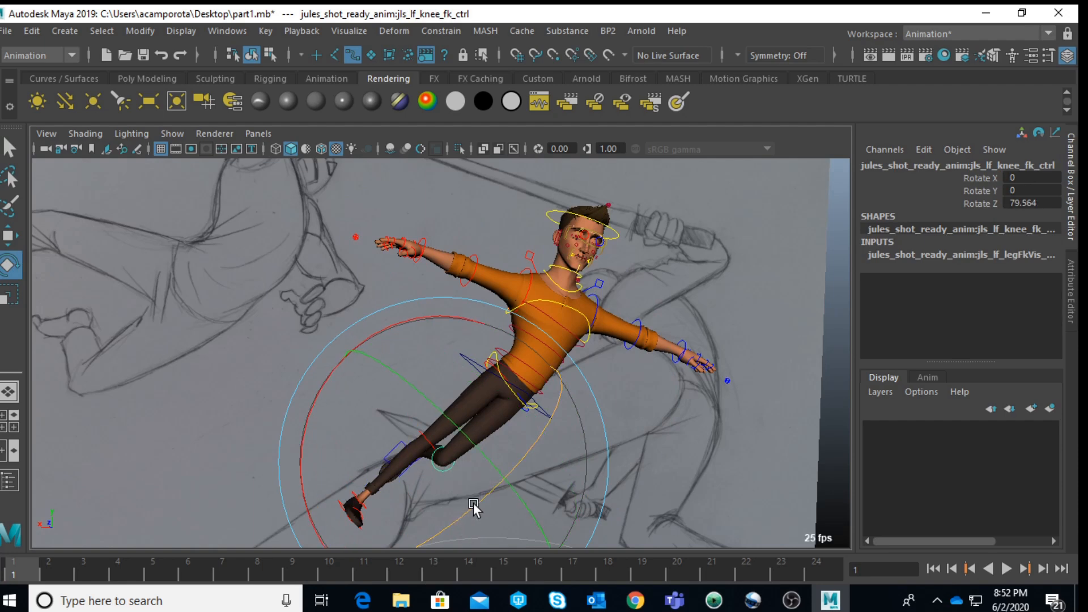
key(q)
click(676, 418)
Step: Rotate the right upper leg FK control to raise the straight leg outward until it is nearly horizontal
scroll(503, 385, up, 3)
click(516, 372)
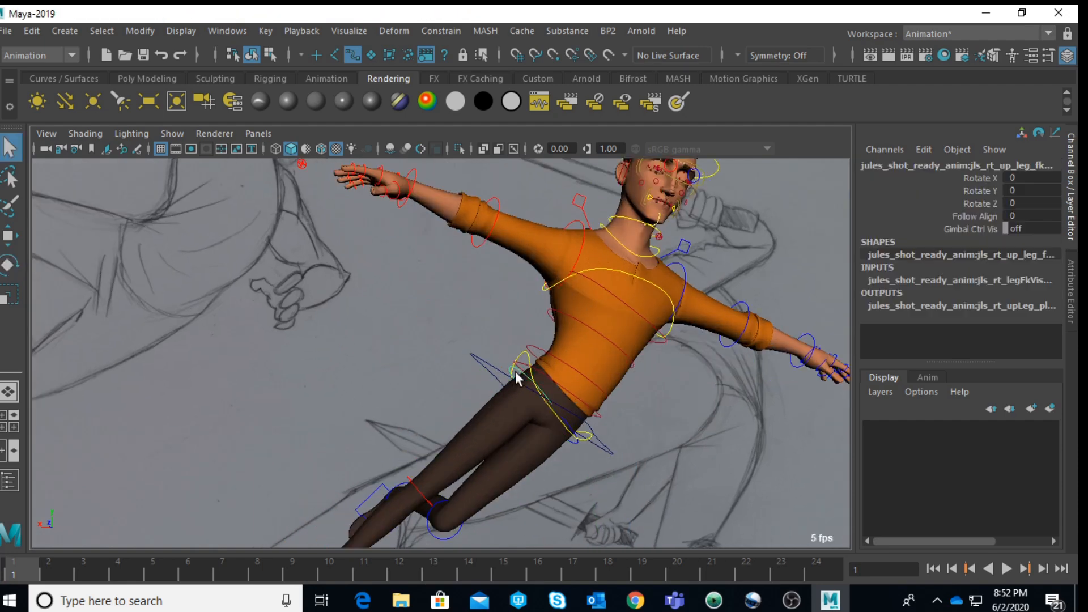
key(e)
drag(403, 339, 357, 375)
click(340, 352)
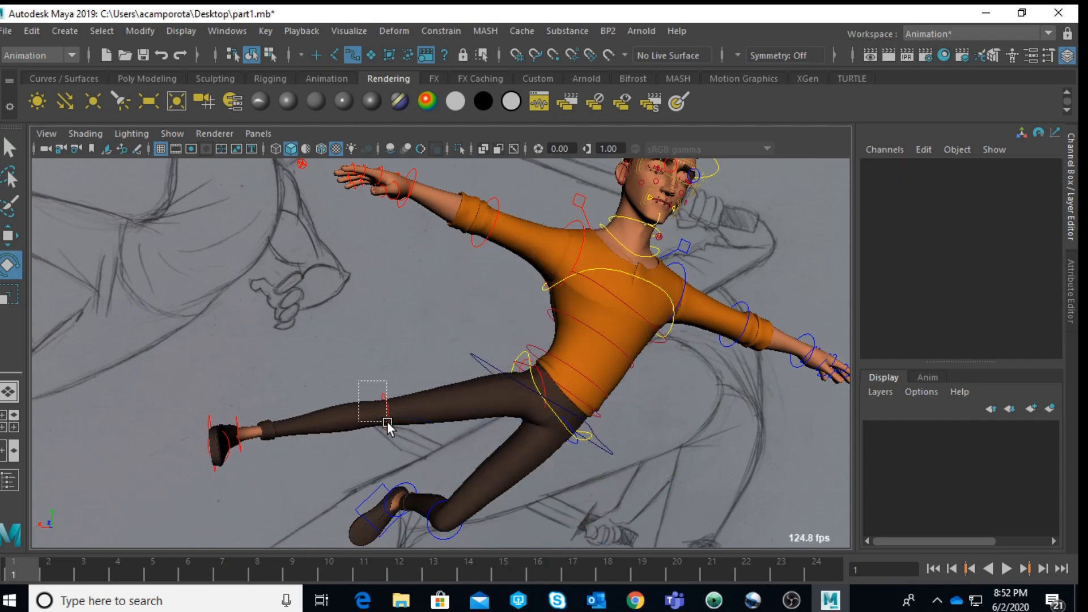
Step: Rotate the right knee FK control to about 33.9 in Rotate Z
click(384, 425)
drag(452, 437, 363, 408)
scroll(348, 414, down, 3)
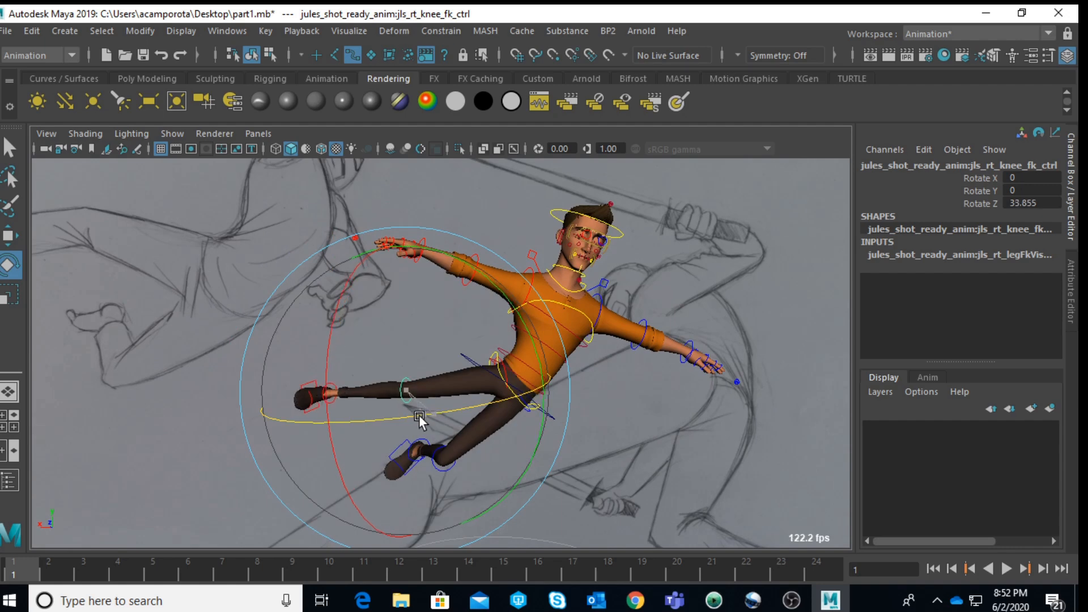
click(573, 440)
Step: Twist the left upper leg with its FK control to lift the bent shin, and rotate the left ankle FK control to about 14.9 in Z
scroll(571, 441, up, 3)
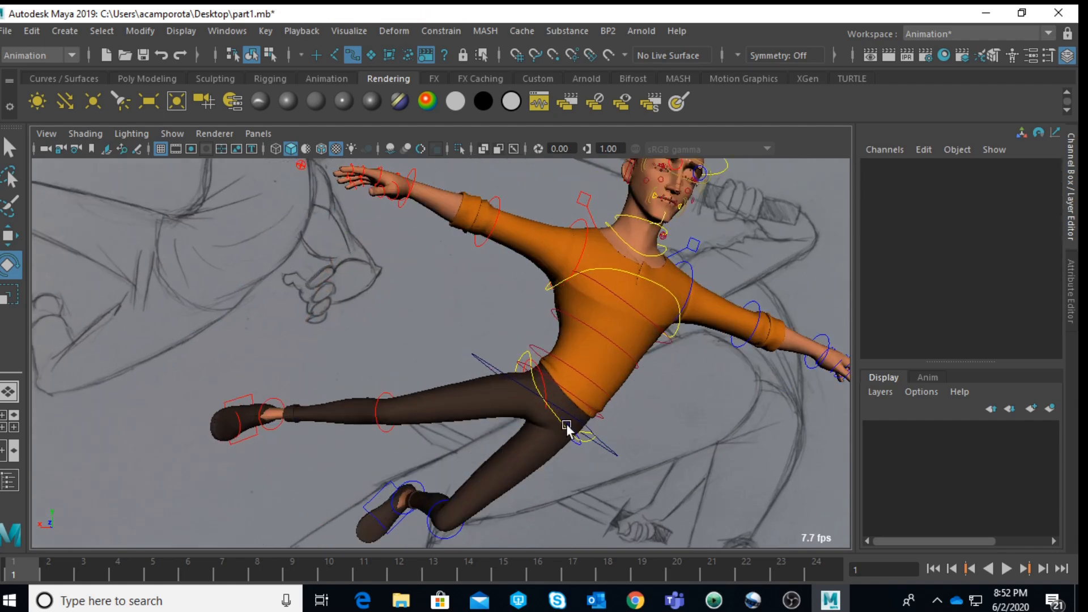
click(568, 428)
drag(590, 425, 637, 465)
click(388, 472)
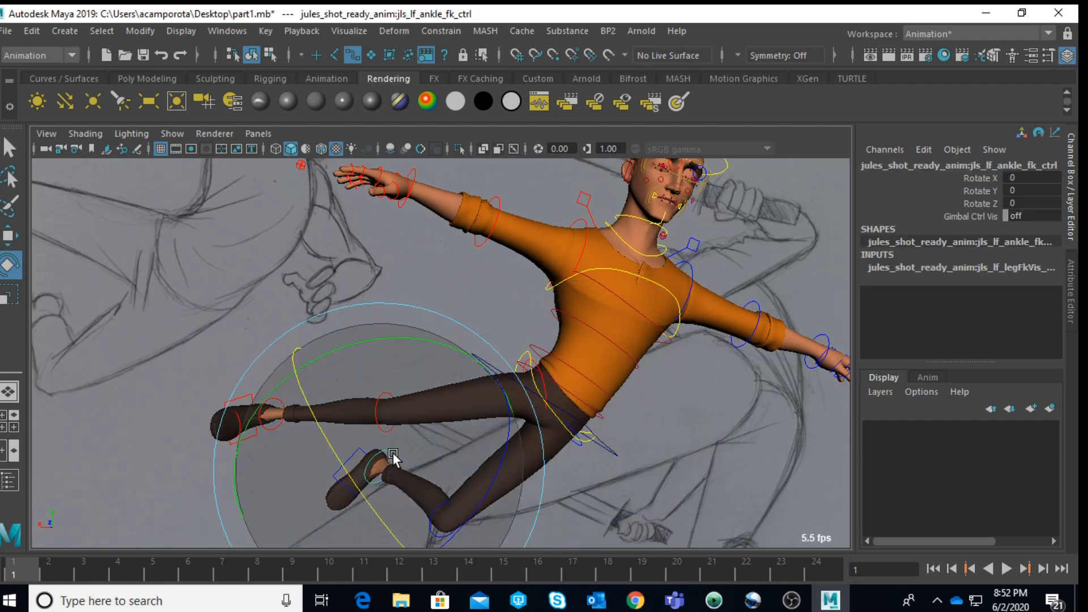
drag(479, 463, 488, 510)
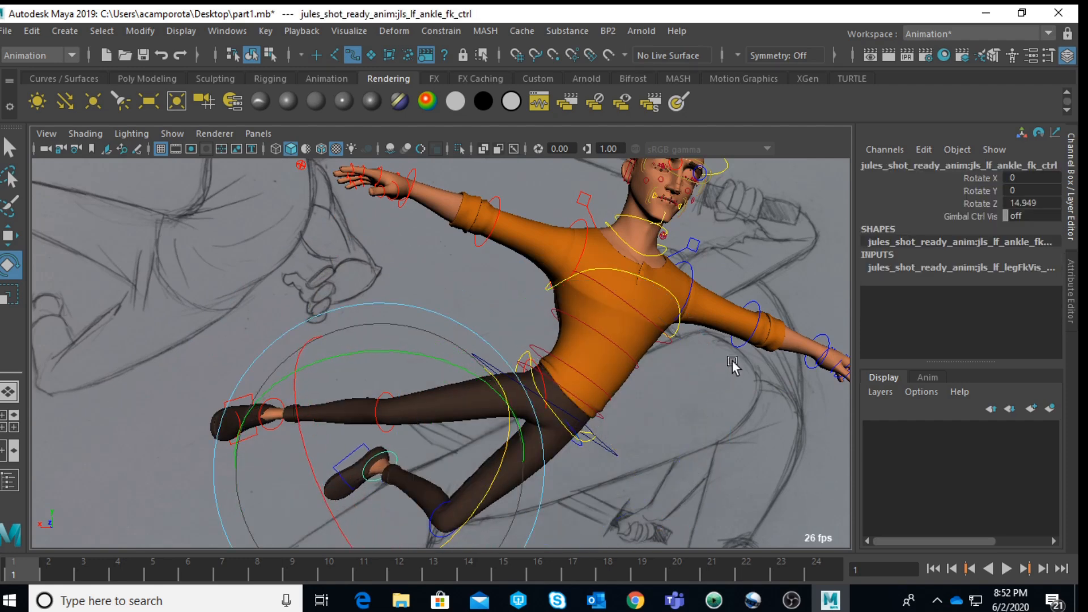
scroll(729, 365, down, 3)
alt+middle_drag(680, 346, 676, 345)
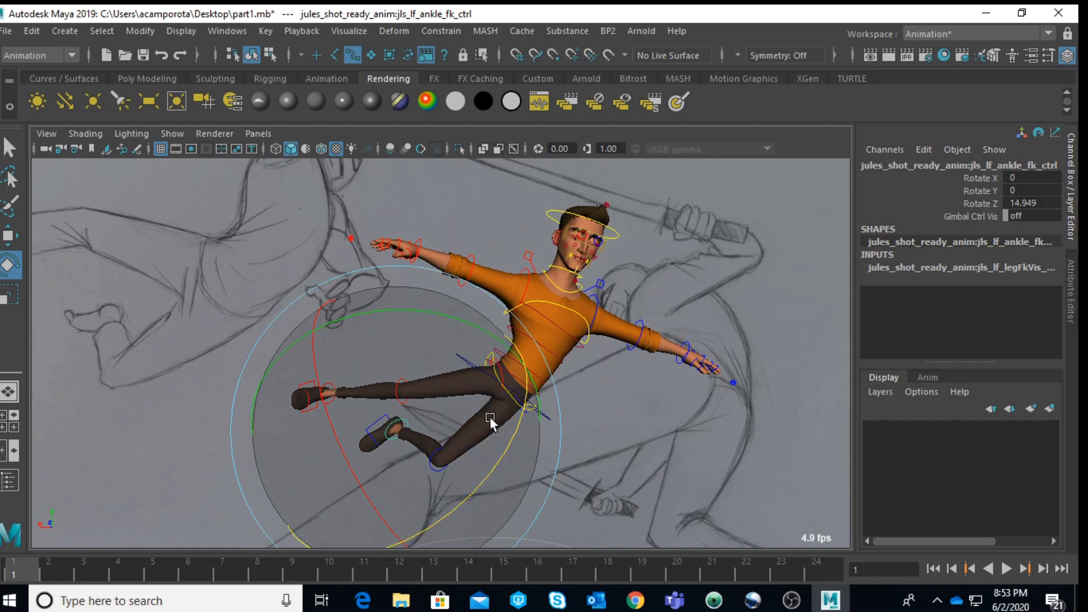
alt+drag(575, 347, 560, 415)
click(646, 428)
Step: Raise the right arm by rotating the right clavicle control to about 28 in Rotate Z
alt+drag(647, 428, 598, 399)
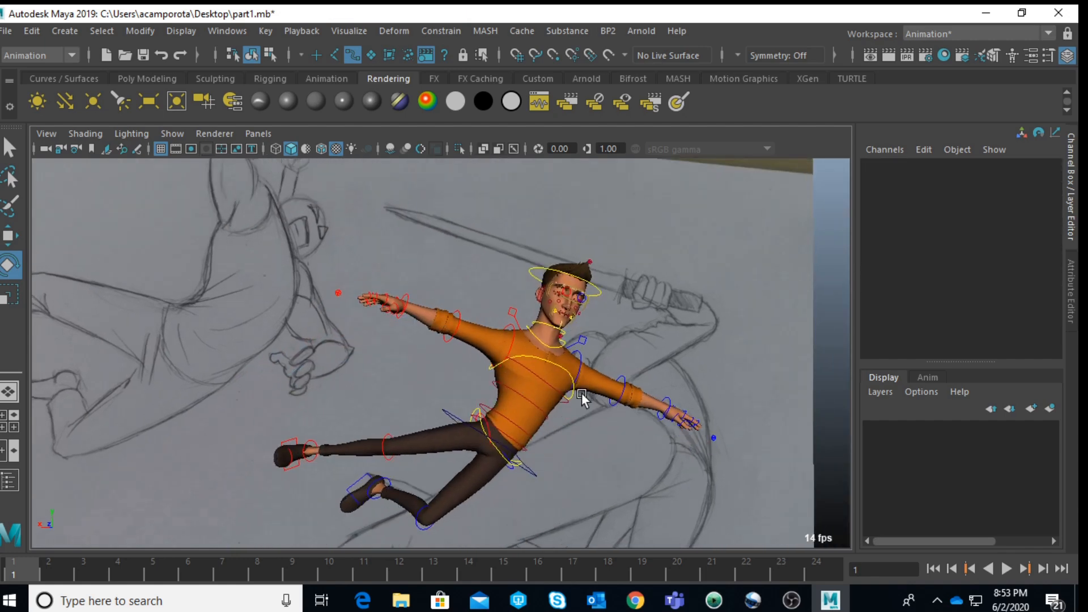
click(511, 308)
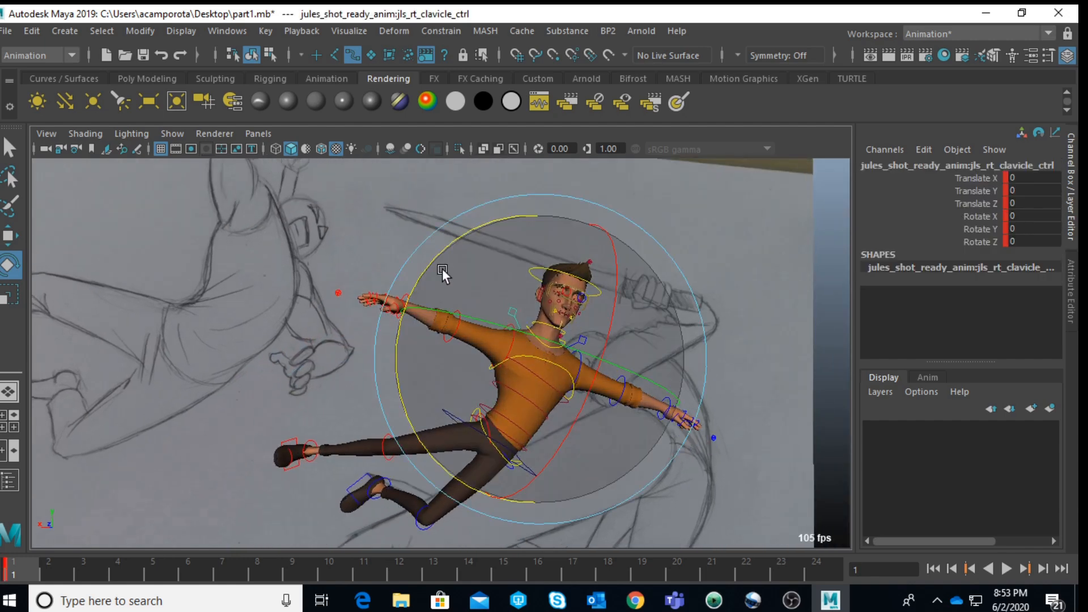
drag(440, 250, 478, 215)
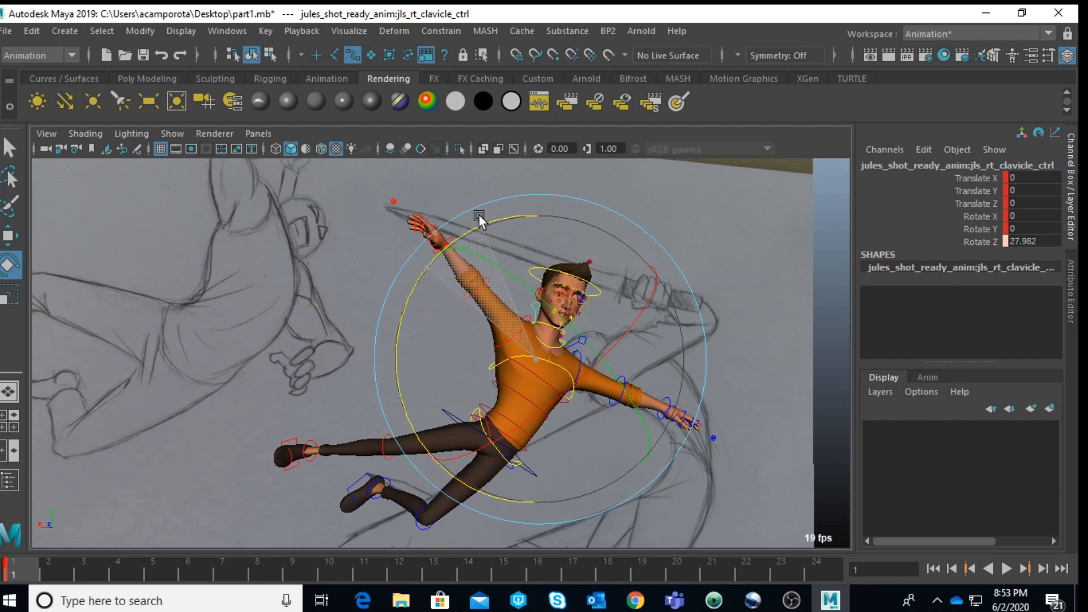
click(362, 410)
Step: Rotate the right upper leg FK control to about -30.3, -33.1 and -11.5 in X, Y and Z
alt+right_drag(491, 425, 531, 452)
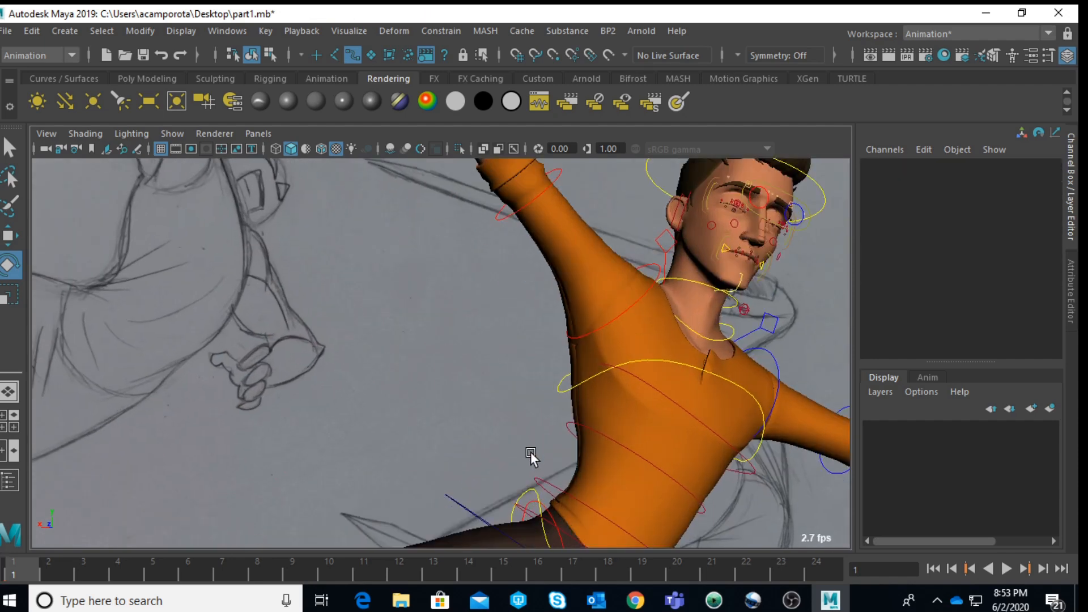
click(555, 512)
alt+right_drag(556, 496, 517, 424)
mouse_move(509, 366)
mouse_down()
mouse_move(481, 375)
mouse_move(452, 357)
mouse_move(351, 392)
mouse_move(171, 423)
mouse_move(237, 424)
mouse_move(184, 430)
mouse_up()
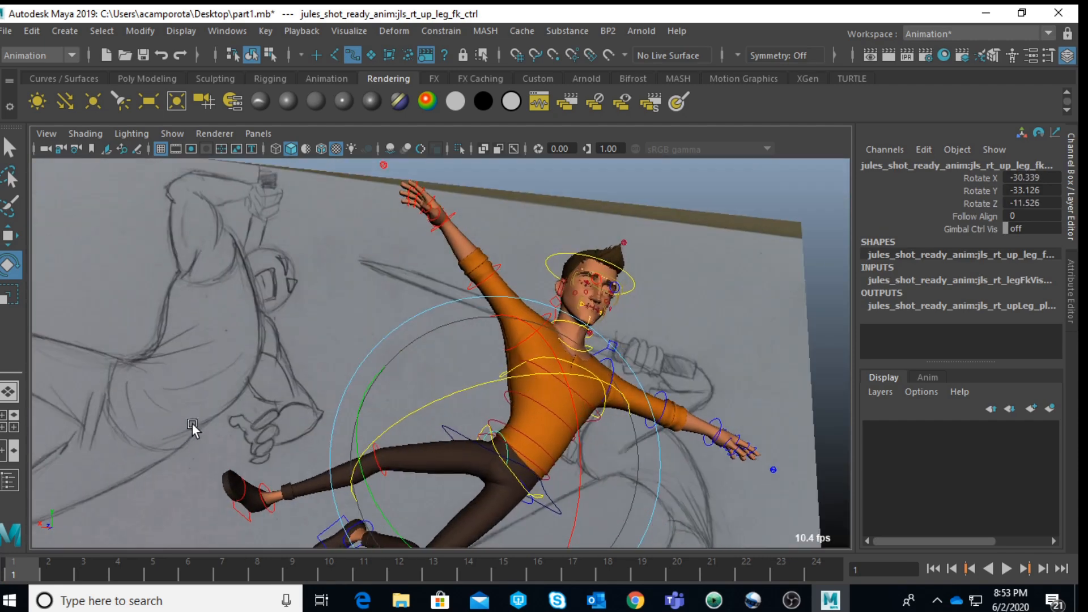
Step: Rotate the right ankle FK control to extend the foot in line with the shin, and adjust the right ball FK control
click(267, 494)
click(267, 491)
drag(291, 425, 201, 367)
click(243, 522)
click(246, 499)
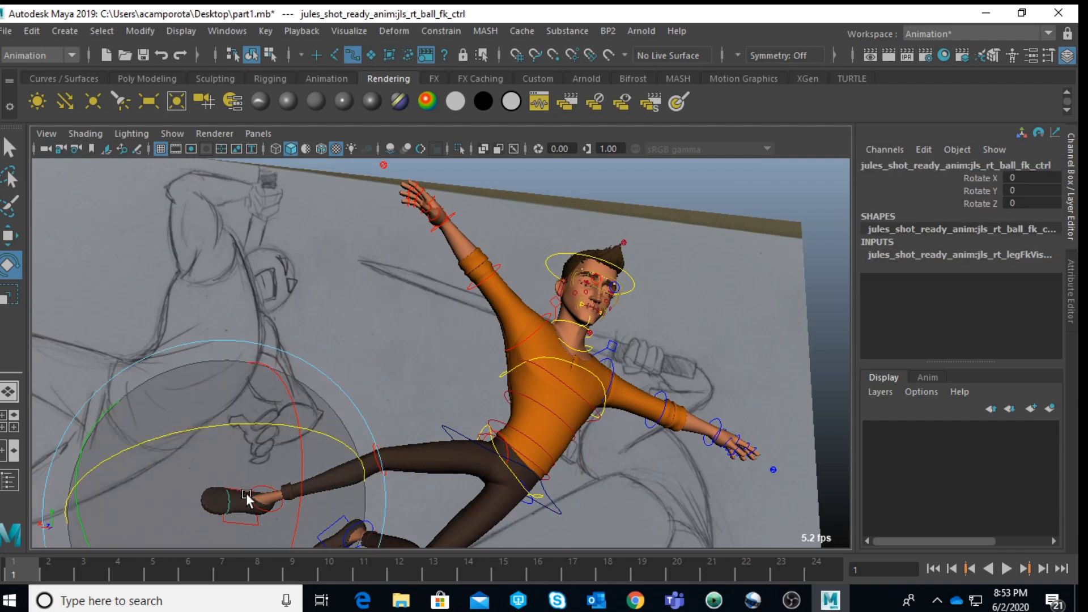
mouse_move(239, 429)
mouse_down()
mouse_move(202, 437)
mouse_move(374, 491)
mouse_move(306, 437)
mouse_move(199, 436)
mouse_move(244, 441)
mouse_up()
Step: Refine the right upper leg FK control's rotation to about -28.2, -42 and 17.3 in X, Y and Z
mouse_move(583, 449)
alt+mouse_down()
mouse_move(842, 497)
mouse_move(947, 548)
mouse_move(624, 447)
mouse_move(582, 414)
mouse_move(488, 467)
mouse_move(266, 363)
mouse_move(277, 381)
mouse_move(410, 413)
mouse_move(386, 491)
alt+mouse_up()
click(582, 415)
click(383, 392)
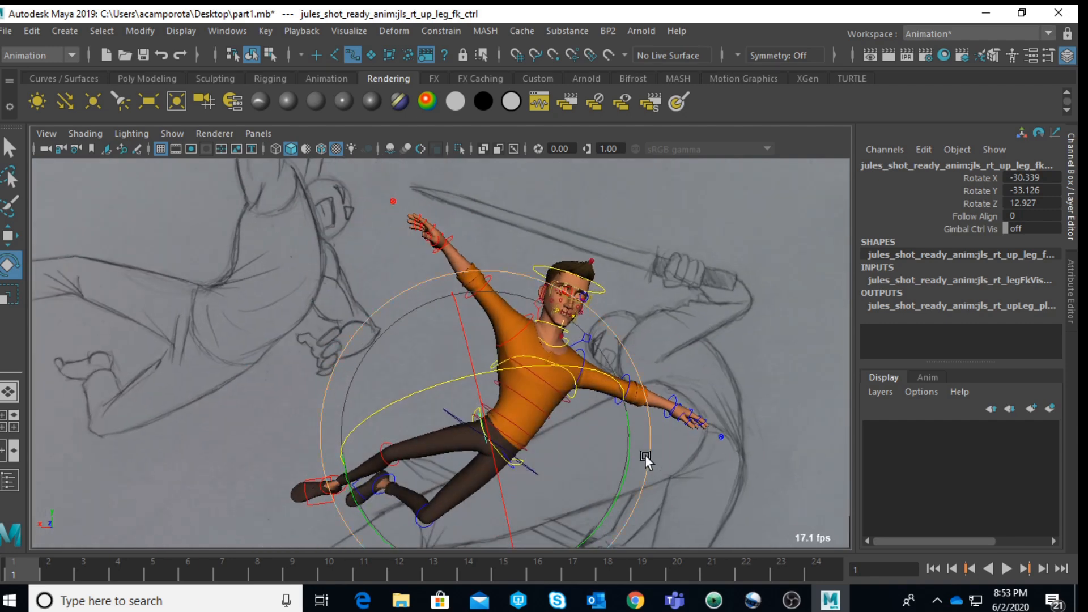
drag(627, 461, 617, 483)
alt+middle_drag(600, 457, 642, 416)
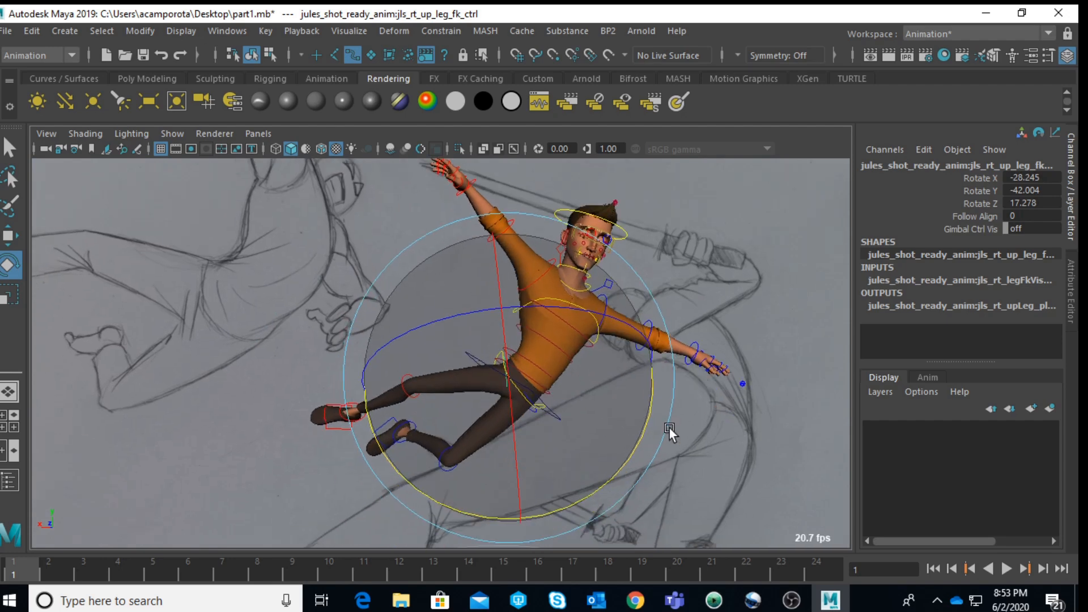
click(622, 471)
Step: Rotate the left knee FK control to fold the shin closer to the thigh
click(433, 448)
drag(568, 482, 517, 508)
click(660, 469)
scroll(419, 465, up, 3)
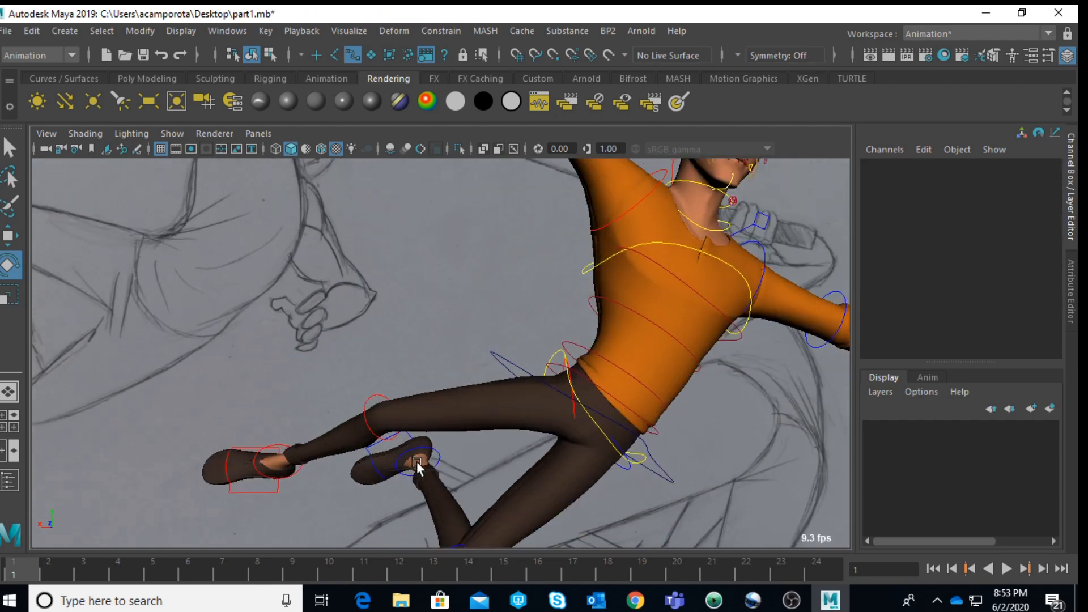
Step: Refine the bend of Jules's folded left leg by rotating the left knee FK control
alt+middle_drag(387, 468, 512, 344)
scroll(512, 358, up, 1)
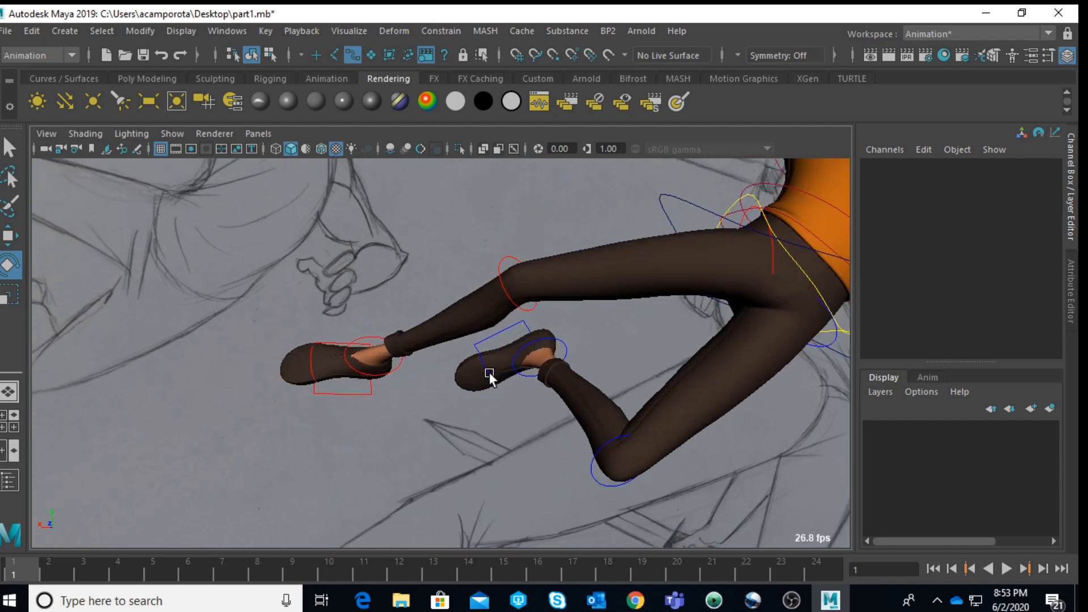
click(489, 376)
drag(569, 421, 502, 474)
click(774, 452)
scroll(713, 432, down, 3)
click(547, 408)
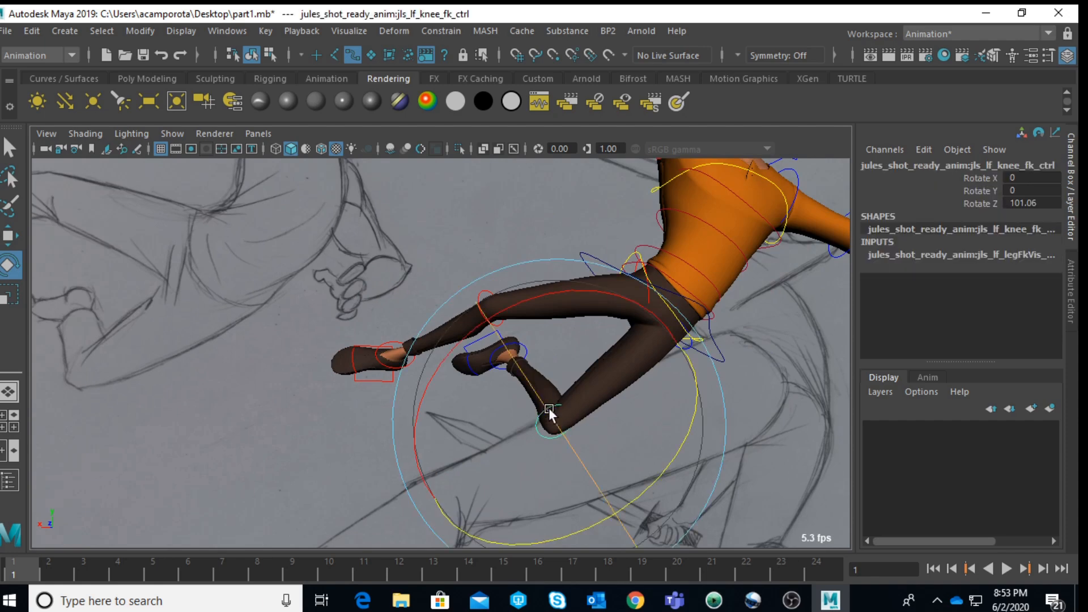
drag(692, 428, 654, 446)
Step: Rotate the spine IK hip control to about 9.7 in X
scroll(681, 395, down, 4)
alt+middle_drag(682, 396, 539, 461)
alt+drag(539, 461, 680, 460)
scroll(680, 460, up, 3)
click(672, 359)
click(474, 352)
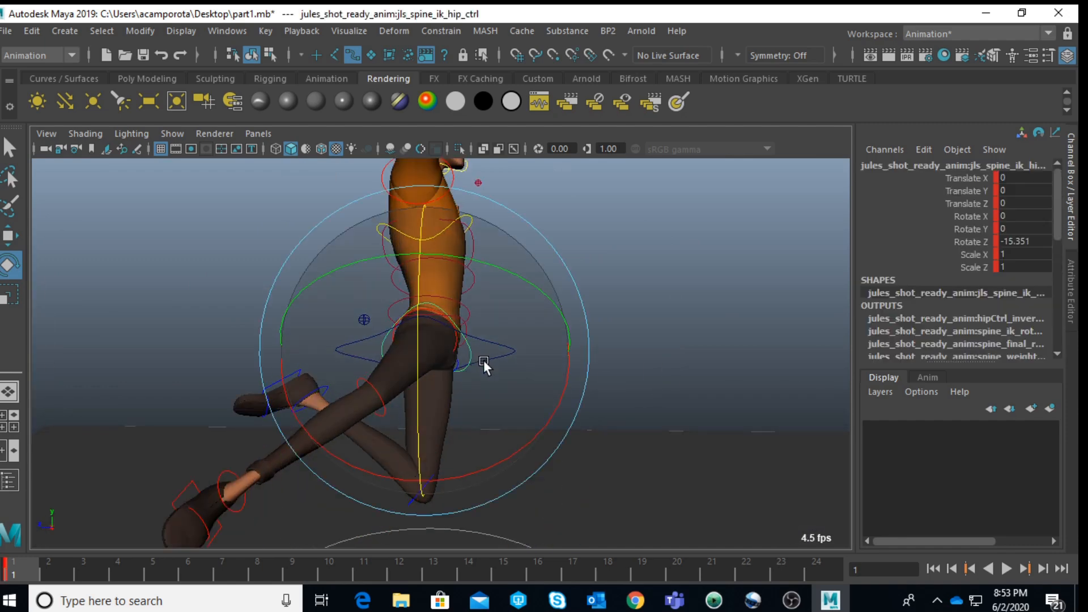
drag(539, 435, 515, 464)
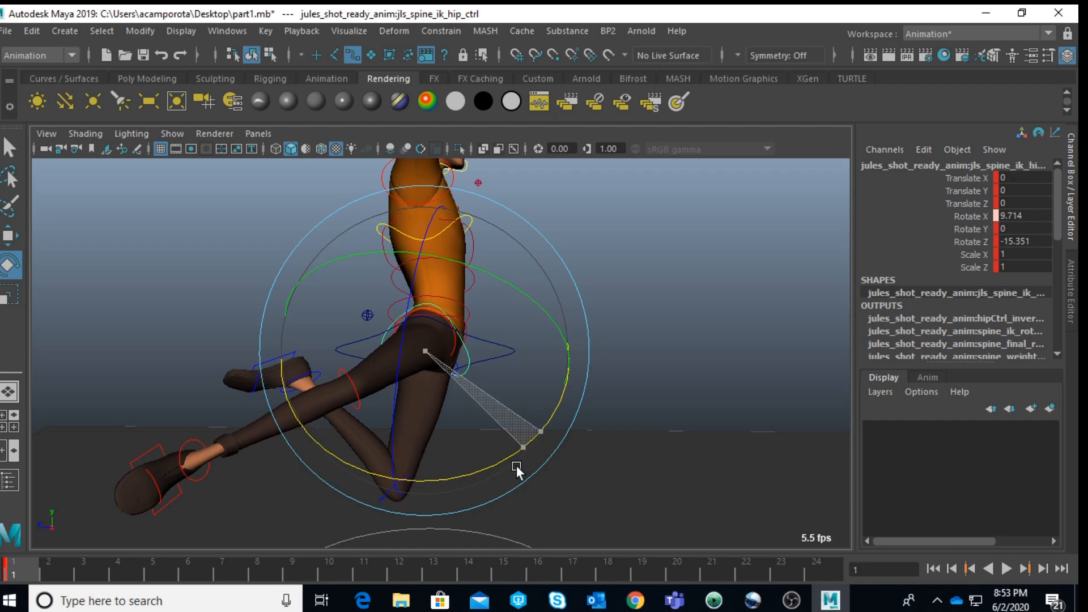
click(698, 307)
Step: Curl the right hand's finger FK controls into a fist, with Rotate Y at about 90.1
click(471, 215)
mouse_move(530, 331)
mouse_down()
mouse_move(555, 301)
mouse_move(605, 322)
mouse_move(446, 325)
mouse_move(442, 392)
mouse_move(495, 365)
mouse_move(491, 357)
mouse_up()
alt+middle_drag(444, 325, 519, 409)
mouse_move(519, 409)
alt+mouse_down()
mouse_move(592, 350)
mouse_move(604, 316)
mouse_move(546, 322)
alt+mouse_up()
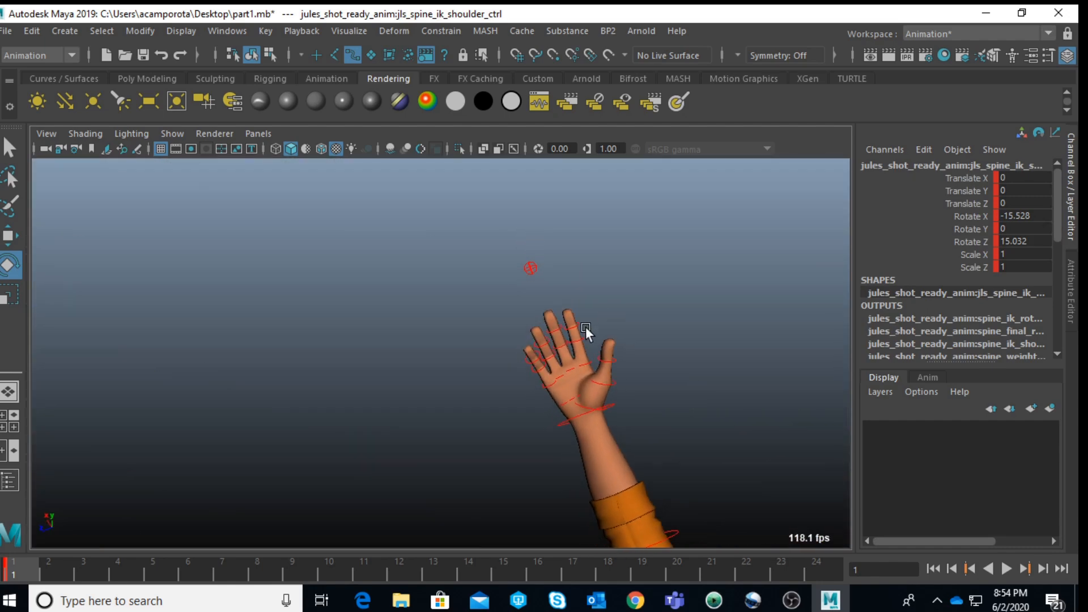
drag(658, 381, 743, 487)
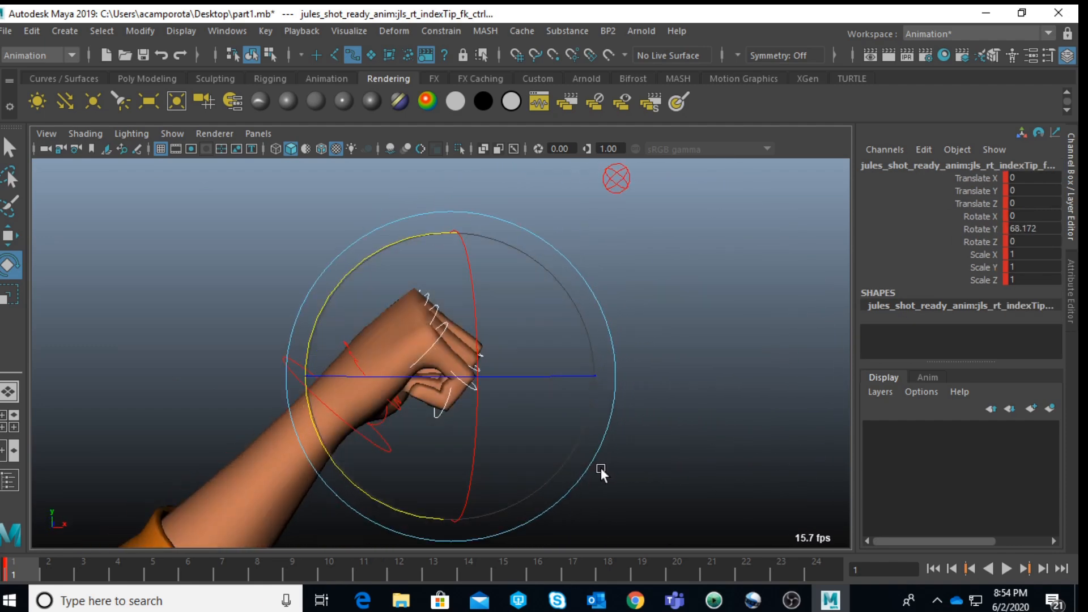
drag(361, 498, 355, 450)
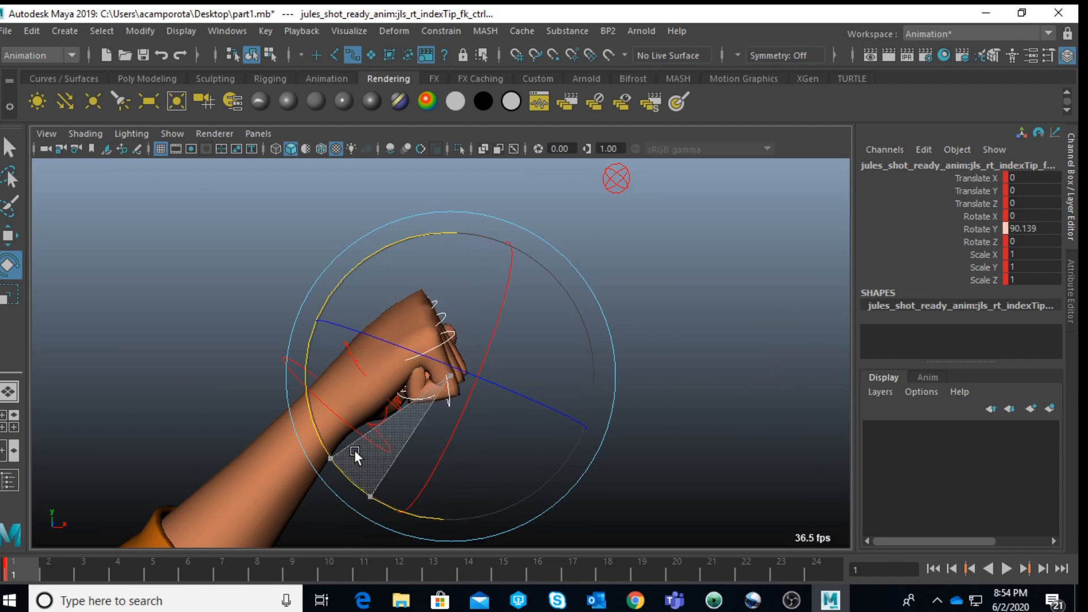
Step: Rotate the right thumb's FK controls to fold the thumb across the front of the fist
alt+drag(593, 348, 369, 371)
click(230, 365)
alt+drag(230, 365, 303, 384)
drag(362, 442, 366, 452)
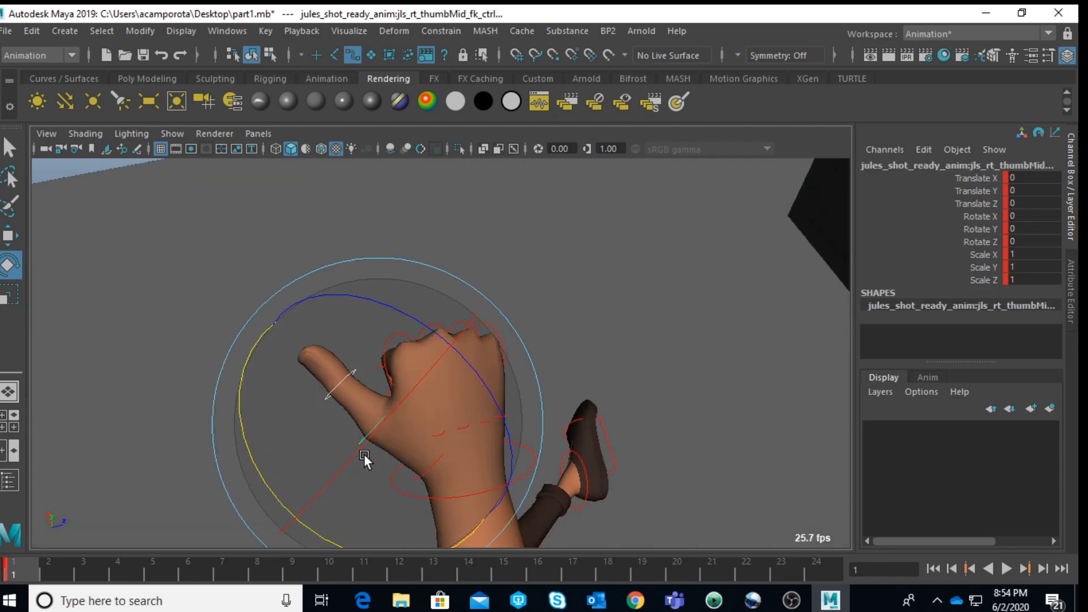
drag(274, 491, 743, 323)
click(658, 379)
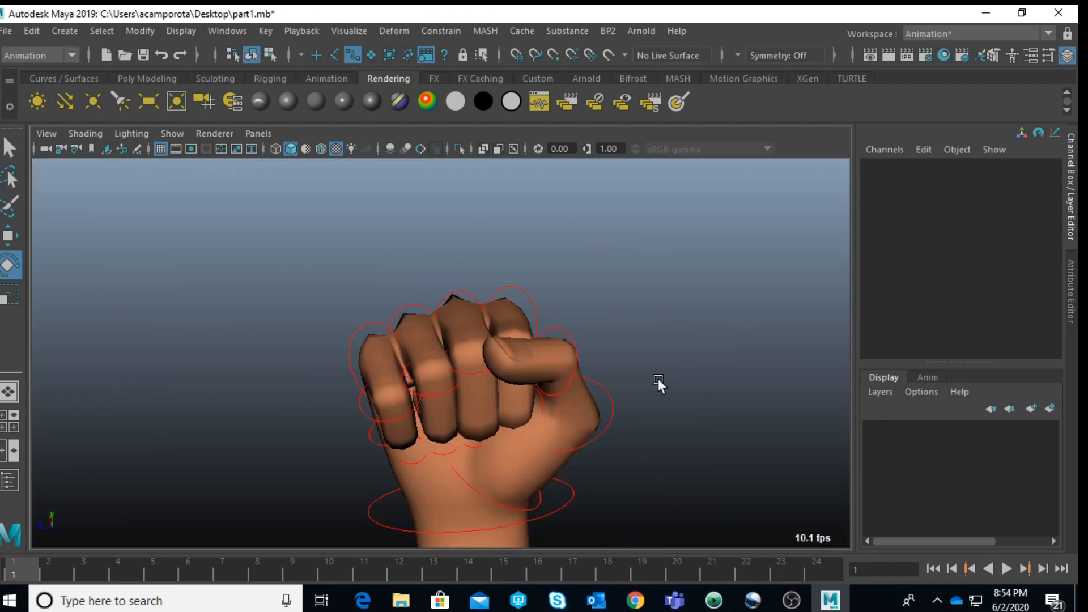
Step: Rotate the right pinky base FK control to about -5.3 in X, closing the little finger against the fist
click(359, 327)
drag(304, 454, 314, 448)
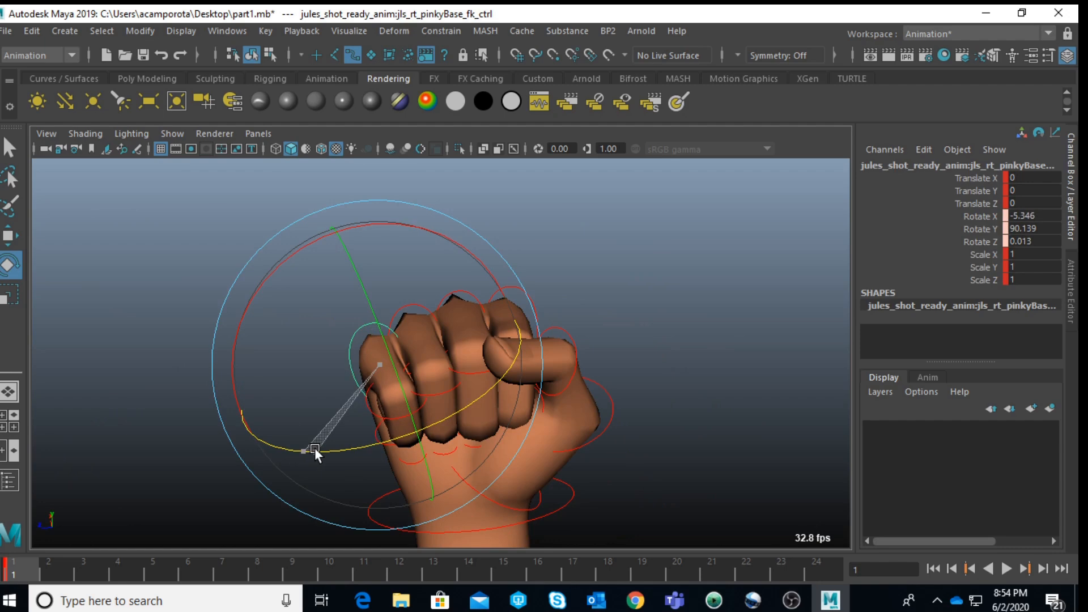
scroll(556, 388, down, 5)
alt+drag(556, 389, 391, 421)
scroll(555, 388, down, 7)
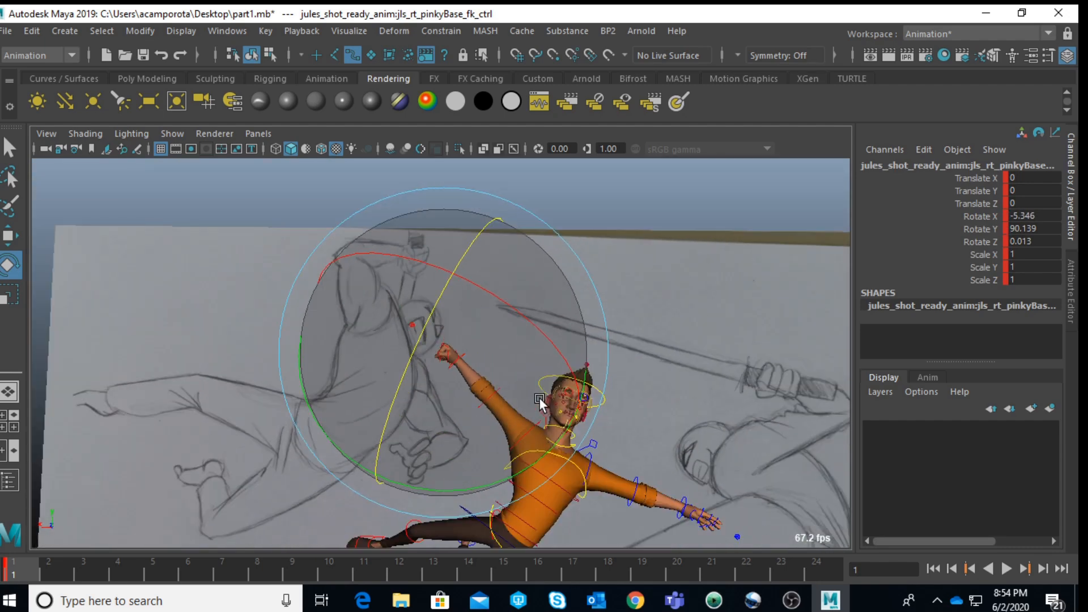
Step: Bend the right elbow FK control to about -67.1 in Y
alt+drag(540, 400, 613, 404)
click(685, 265)
scroll(502, 391, up, 2)
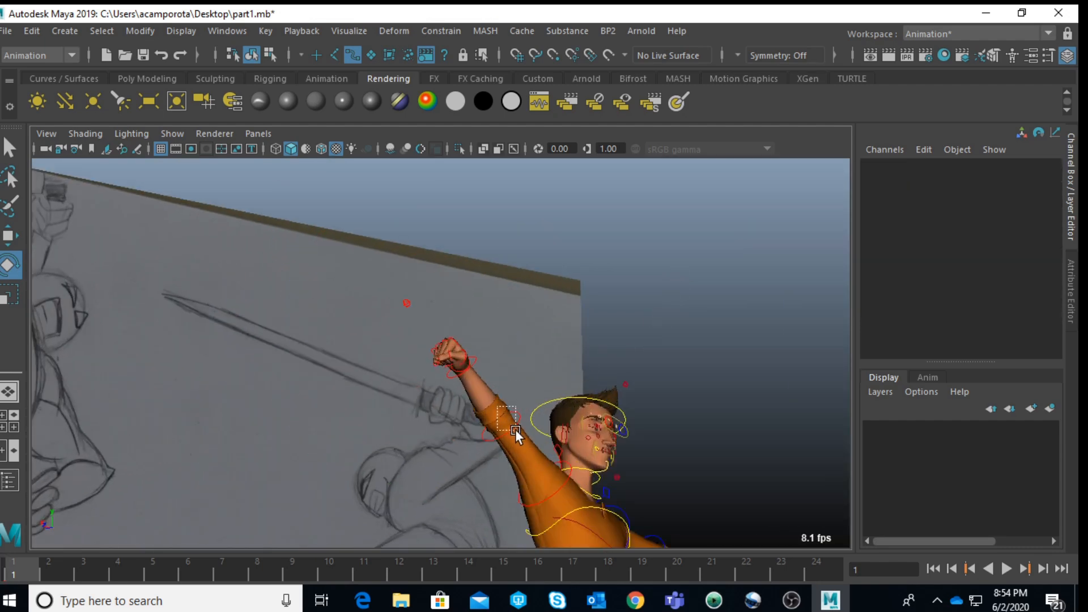
click(514, 428)
drag(559, 325, 661, 451)
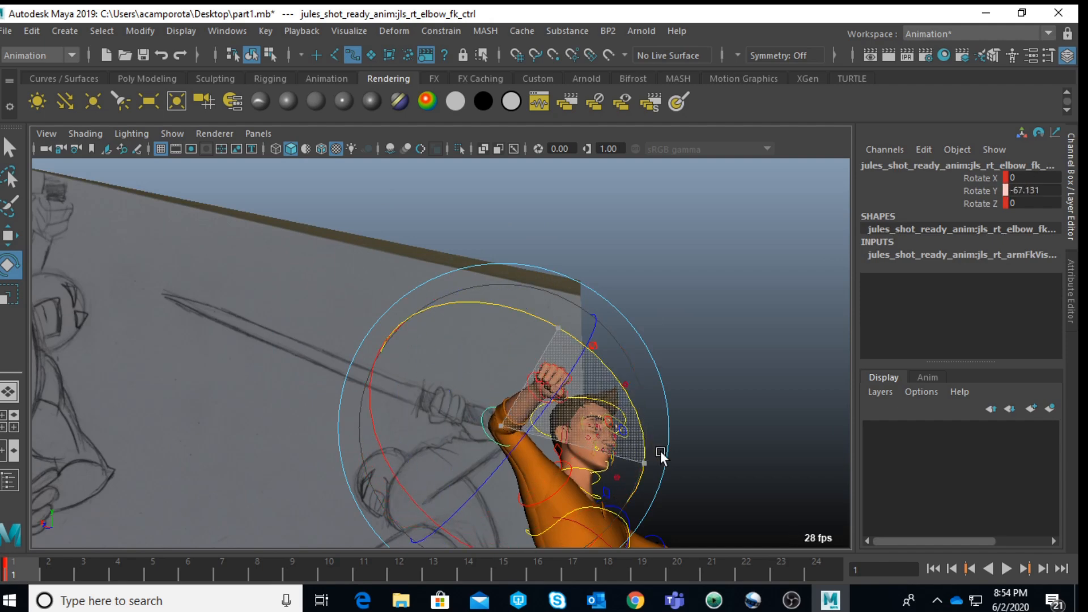
alt+drag(705, 417, 666, 431)
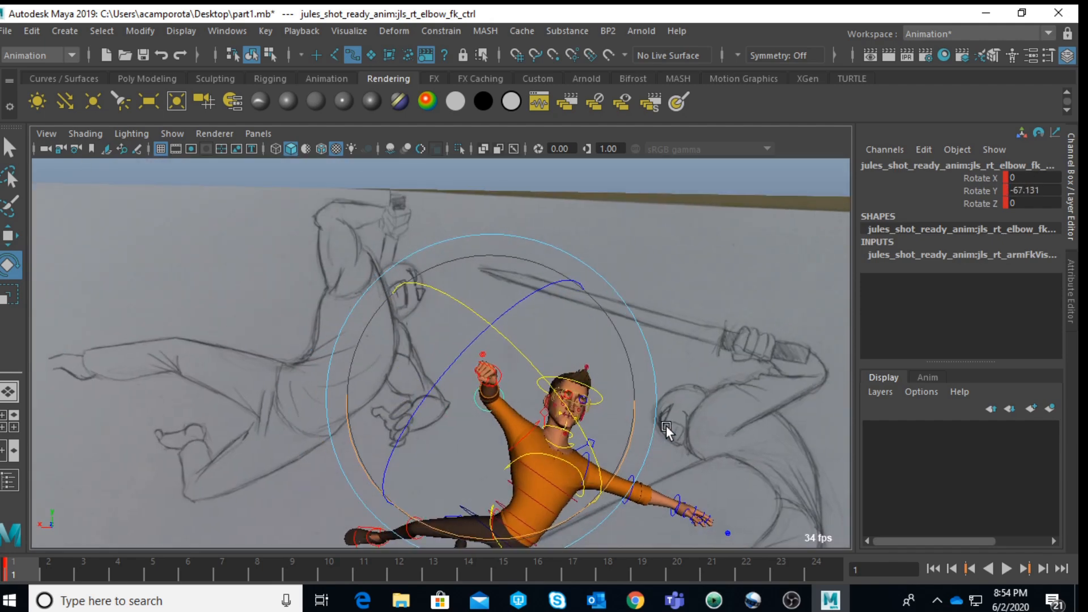
Step: Compare Jules's overall pose with the leaping fighter in the reference sketch
scroll(669, 459, up, 3)
alt+middle_drag(751, 449, 598, 357)
scroll(597, 357, up, 4)
scroll(427, 386, down, 5)
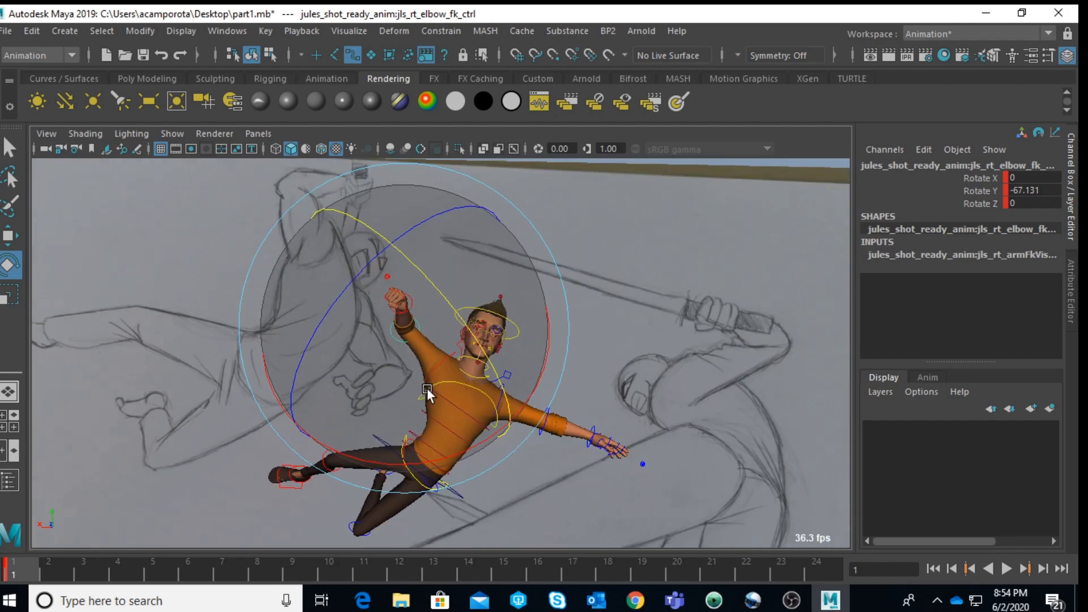
alt+middle_drag(412, 377, 518, 418)
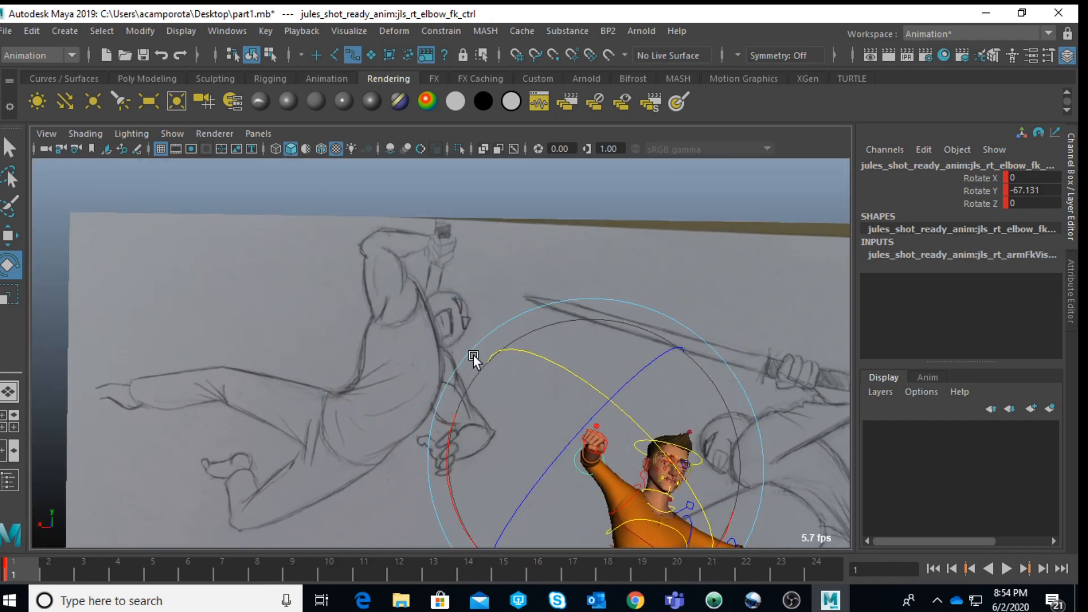
key(f)
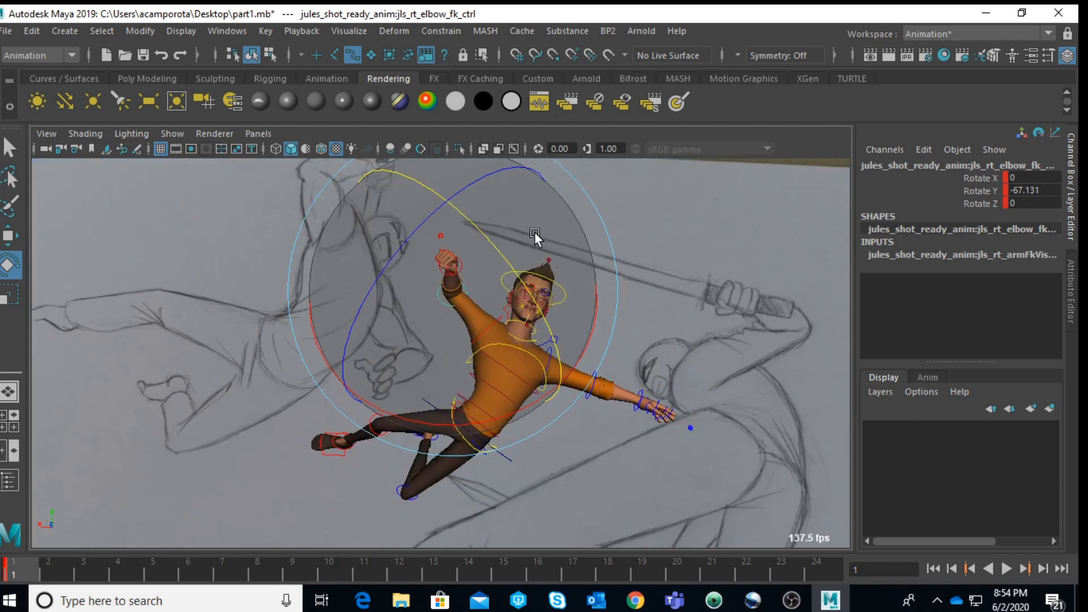
scroll(566, 317, up, 6)
alt+middle_drag(585, 348, 419, 429)
scroll(419, 429, down, 1)
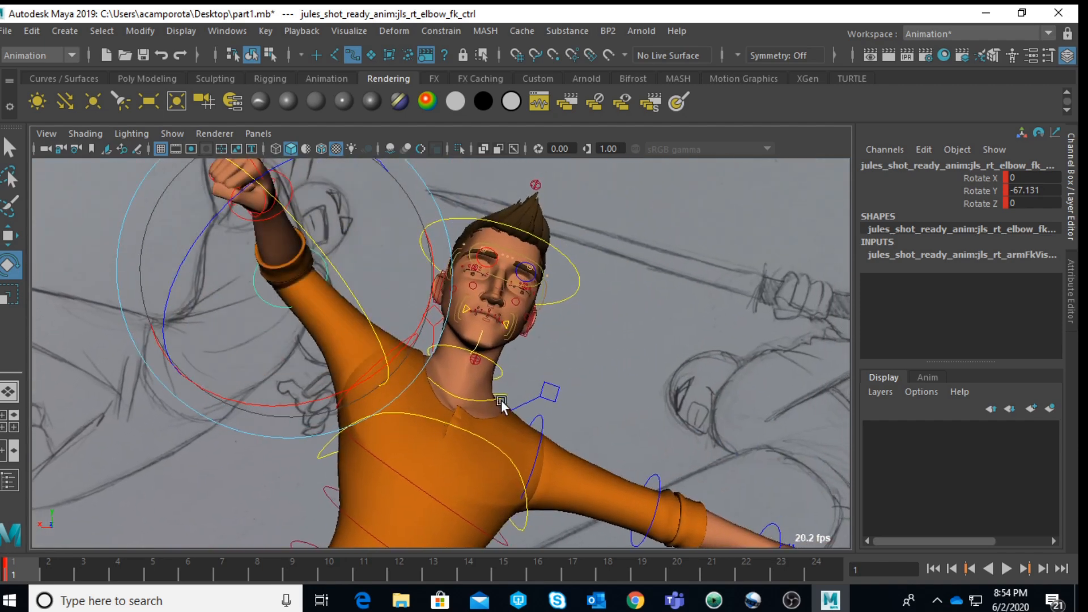
Step: Move the spine IK shoulder control forward by about 0.6 in Translate Z
click(505, 405)
click(504, 400)
key(q)
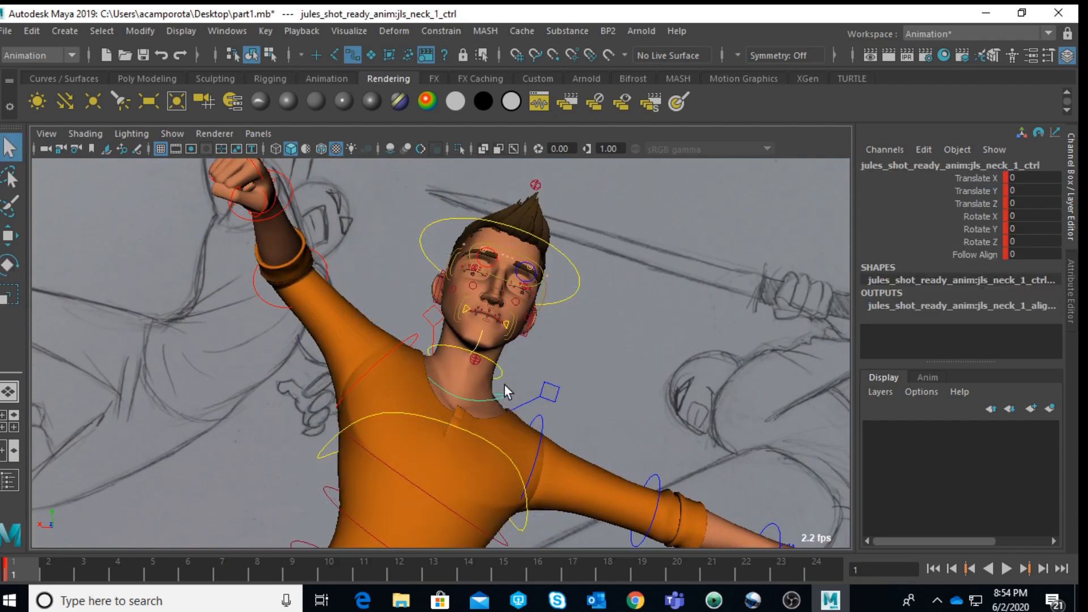
key(w)
drag(496, 280, 588, 437)
click(506, 444)
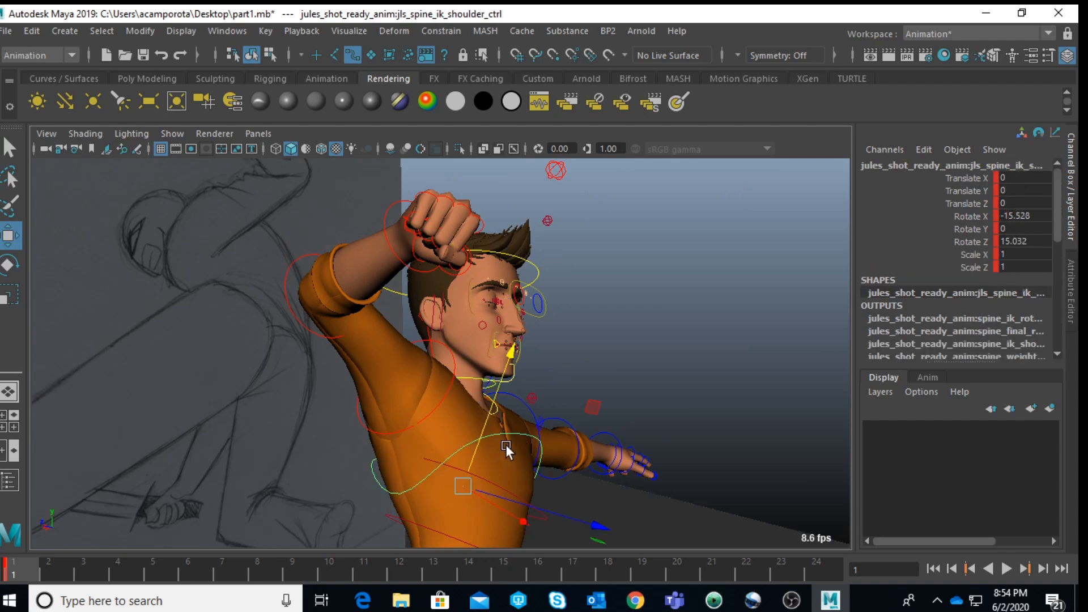
alt+drag(506, 445, 572, 437)
drag(600, 482, 603, 483)
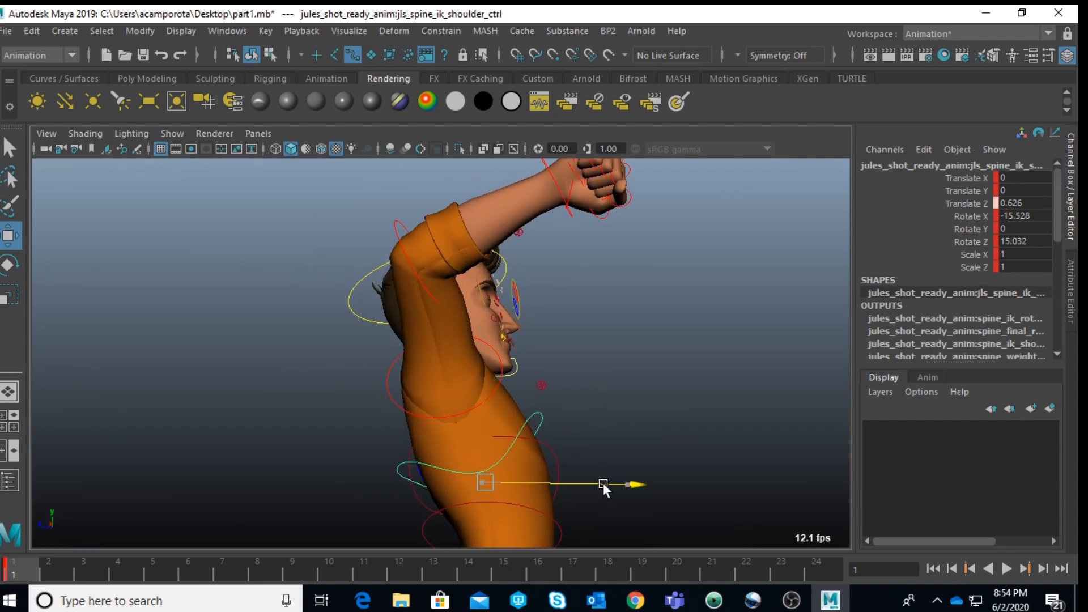
key(e)
drag(549, 460, 695, 408)
Step: Rotate the right clavicle control to about -0.5, -13.6 and 32.6 in X, Y and Z
click(402, 355)
click(431, 328)
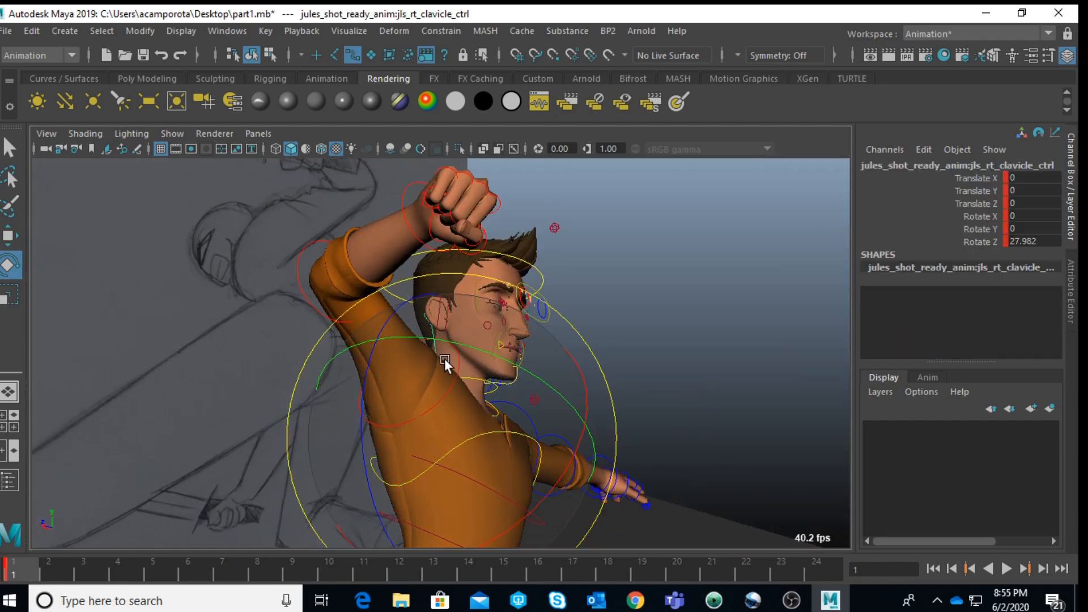
drag(446, 342, 485, 389)
alt+drag(487, 408, 322, 444)
click(428, 437)
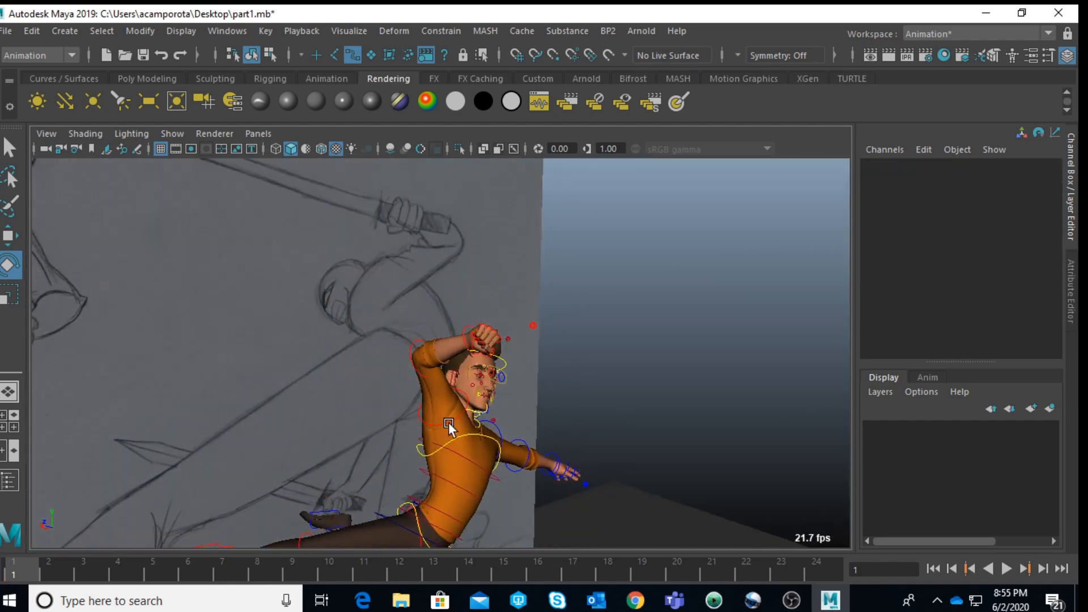
Step: Adjust the right upper arm and right elbow FK controls to reposition the raised arm
click(450, 427)
drag(511, 490, 241, 342)
click(241, 343)
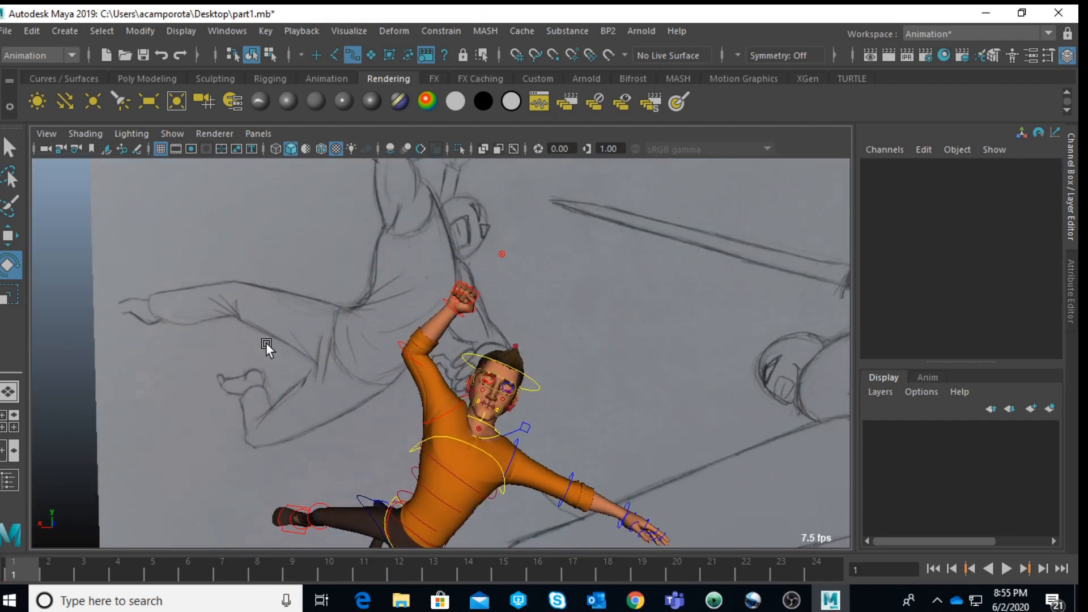
click(410, 353)
drag(482, 325, 711, 385)
click(712, 385)
Step: Undo the last arm rotation and set the right upper arm FK control to about -64.5 in Rotate X
click(487, 432)
drag(539, 426, 503, 386)
key(ctrl+z)
alt+drag(598, 447, 582, 381)
alt+drag(740, 386, 617, 395)
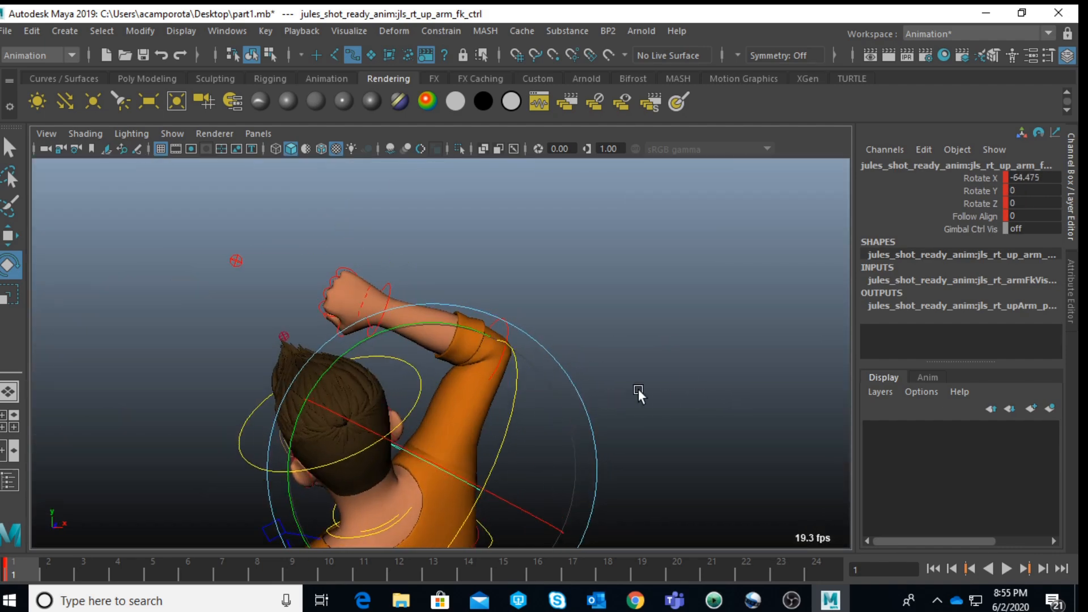
click(706, 381)
alt+drag(706, 380, 611, 399)
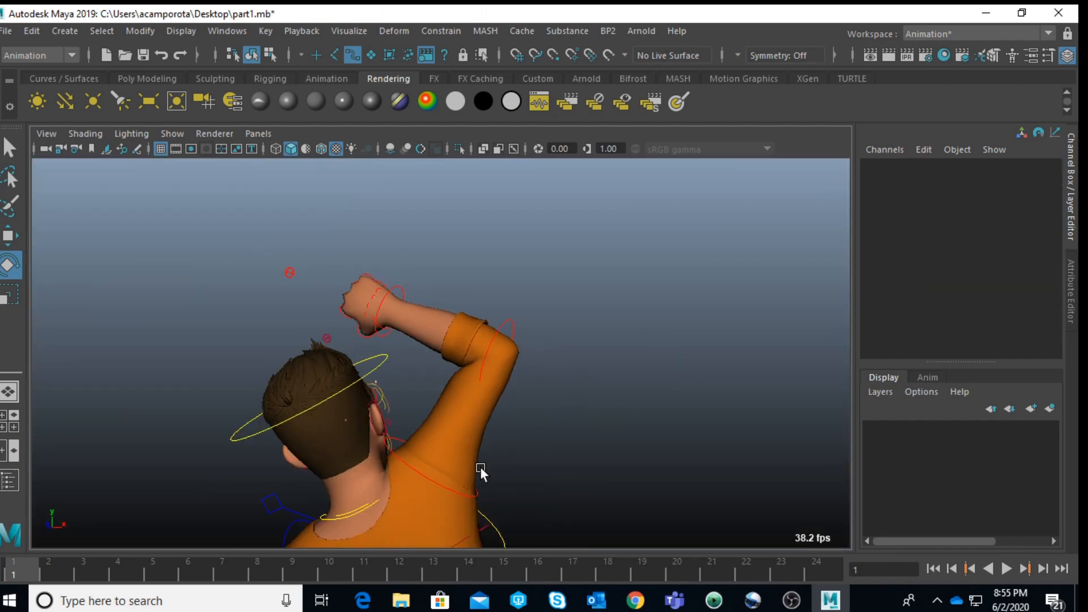
Step: Use wireframe display to reach the right clavicle control, restore shaded display, and readjust the clavicle's rotation
key(4)
click(363, 429)
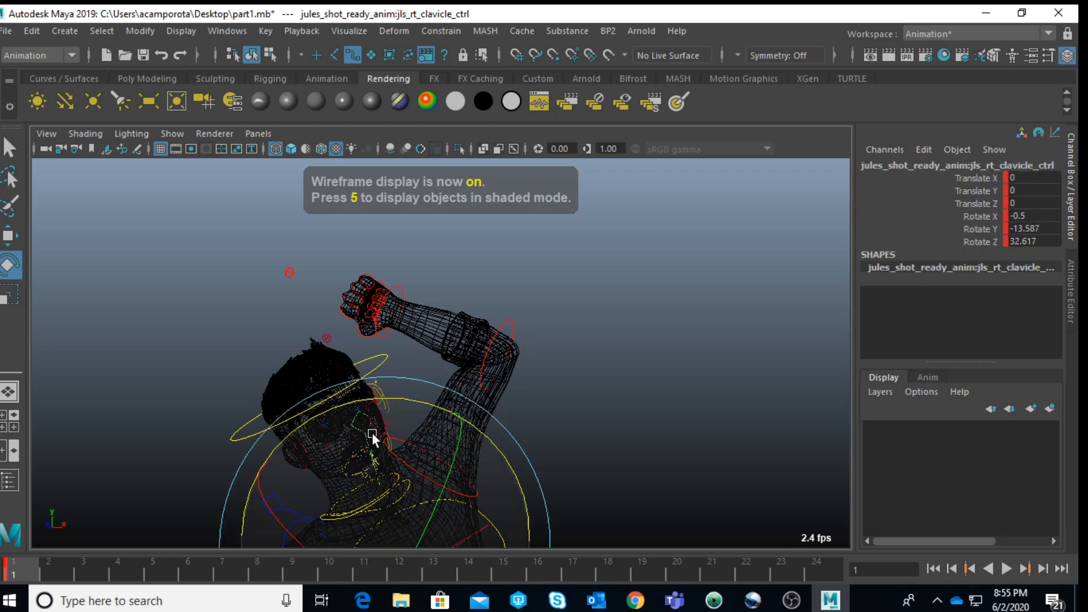
key(5)
alt+drag(417, 442, 547, 495)
alt+drag(380, 468, 705, 469)
click(708, 399)
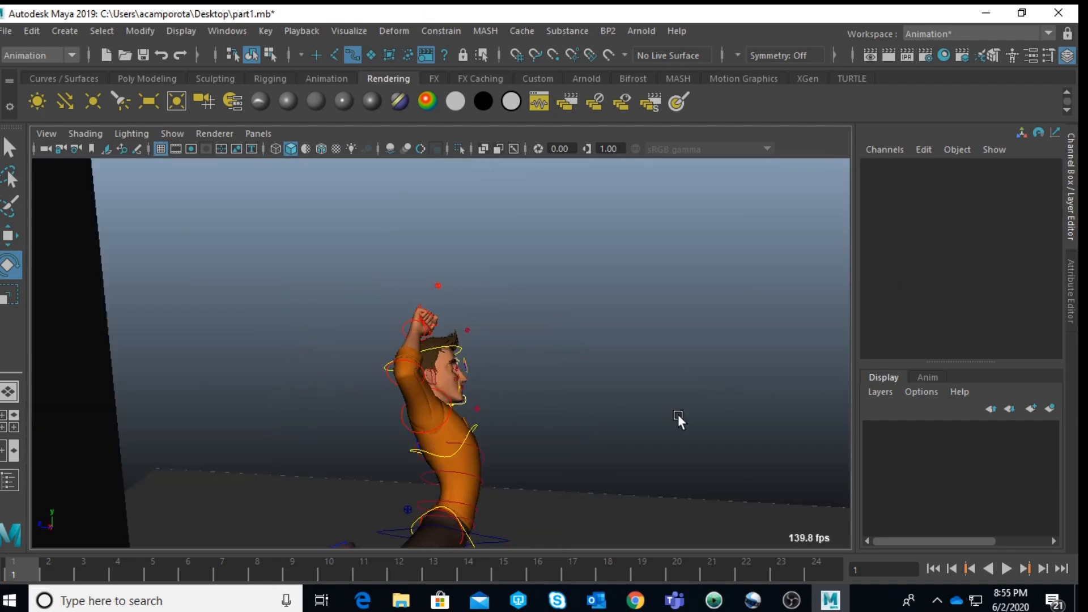
Step: Rotate the right upper arm FK control to about -83.2 in X and -7.4 in Y, and restore textured display
click(405, 426)
alt+drag(445, 420, 472, 407)
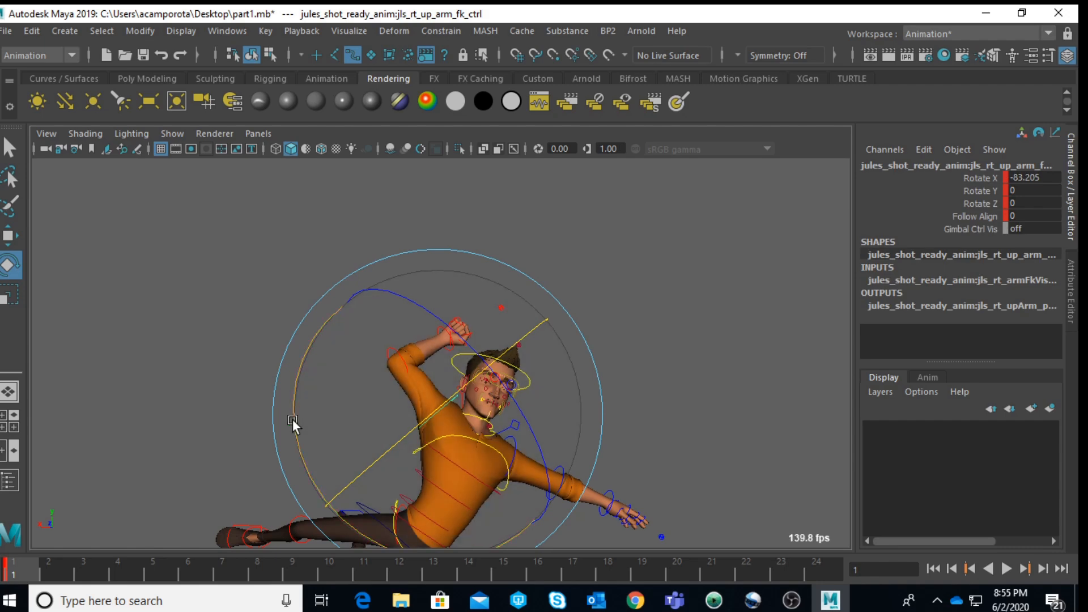
drag(295, 418, 296, 399)
mouse_move(296, 399)
alt+mouse_down()
mouse_move(359, 416)
mouse_move(553, 426)
alt+mouse_up()
key(6)
Step: Rotate the left clavicle control to lower the left shoulder and outstretched arm
alt+middle_drag(554, 427, 514, 347)
alt+right_drag(514, 347, 527, 366)
alt+drag(528, 362, 501, 372)
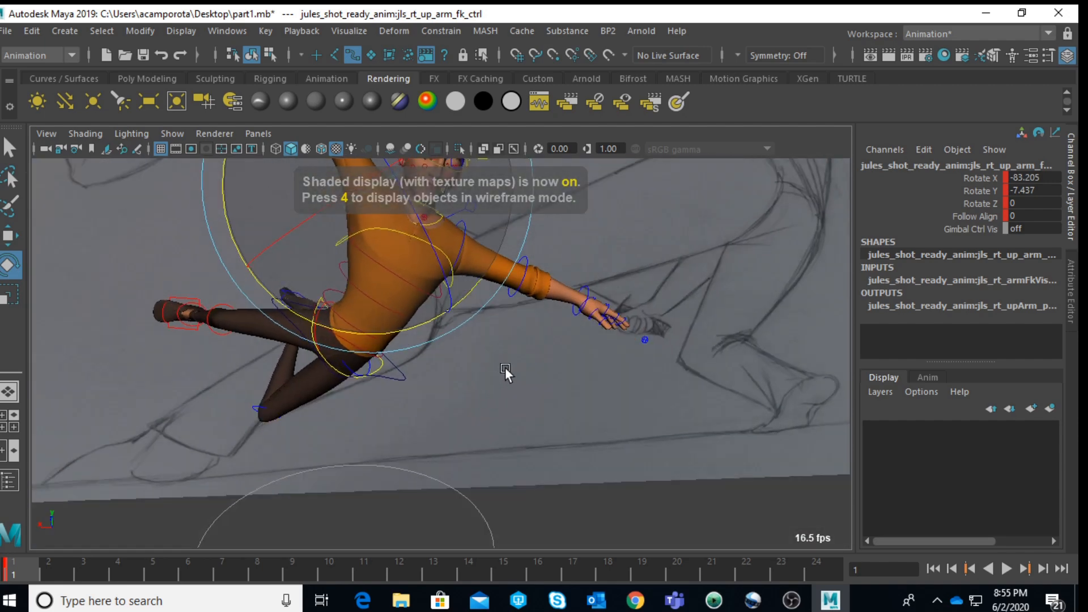
alt+middle_drag(501, 372, 488, 478)
alt+right_drag(489, 478, 569, 499)
click(432, 291)
click(434, 296)
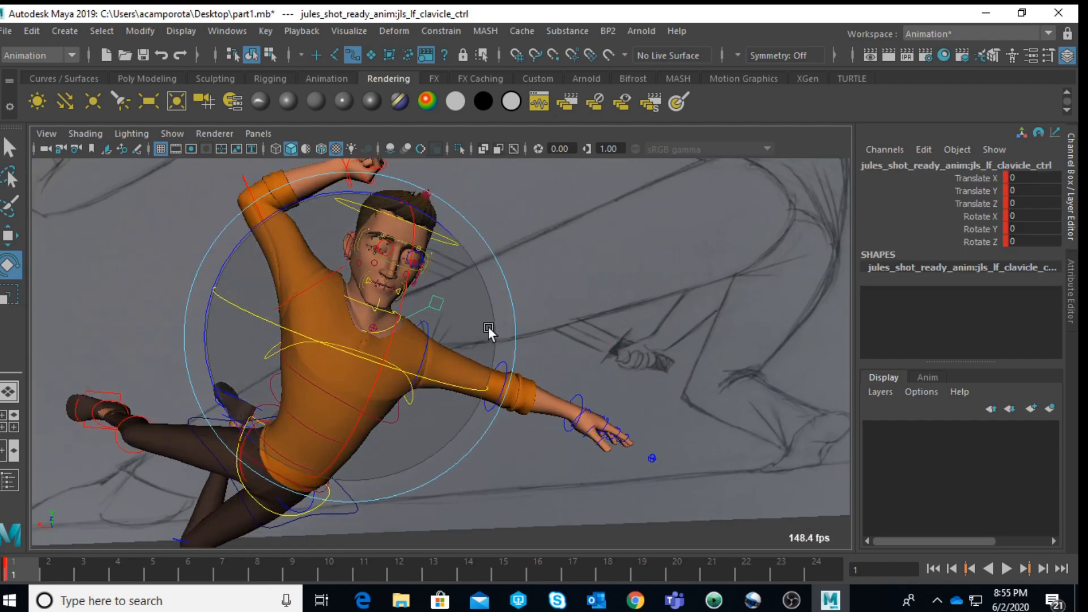
drag(235, 273, 133, 303)
click(405, 377)
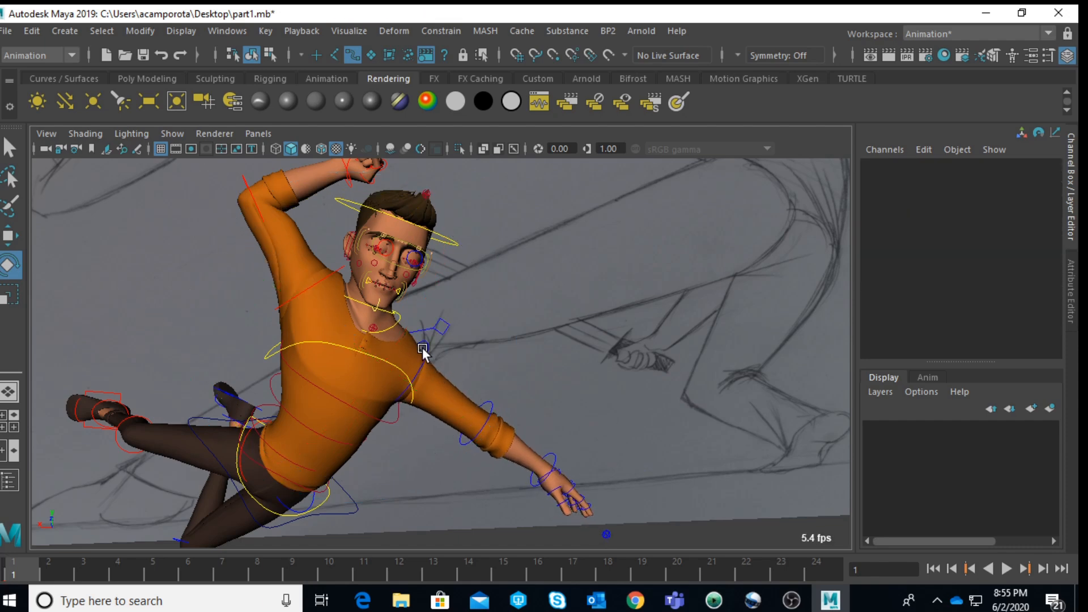
Step: Bend the left elbow FK control to about -93.9 in Y
click(427, 354)
drag(389, 315, 484, 325)
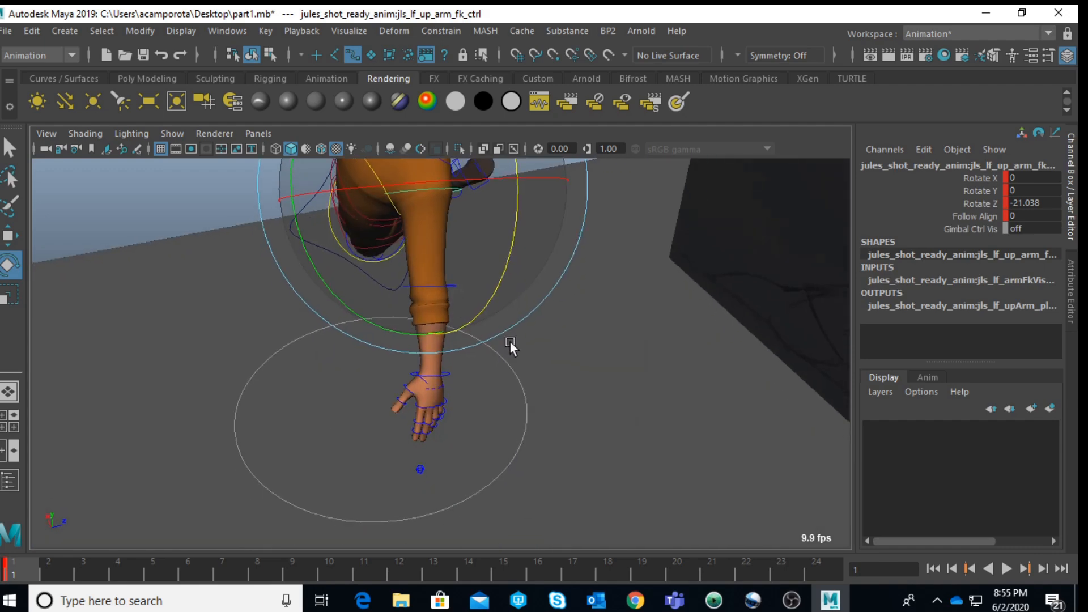
click(501, 301)
click(448, 281)
mouse_move(326, 358)
mouse_down()
mouse_move(281, 275)
mouse_move(253, 179)
mouse_move(315, 341)
mouse_move(305, 233)
mouse_move(412, 321)
mouse_move(442, 329)
mouse_up()
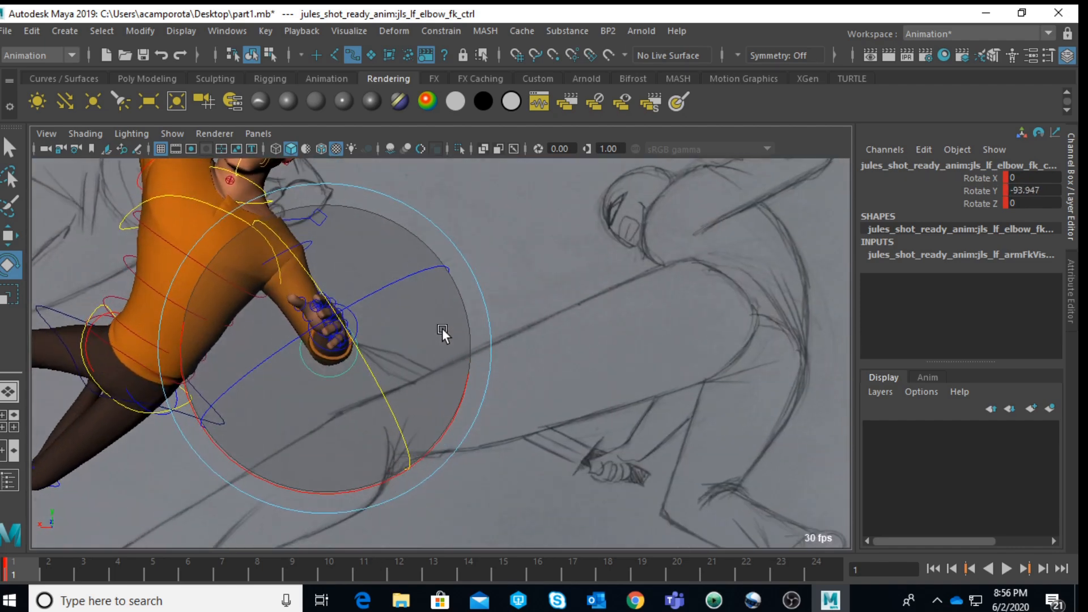
Step: Rotate the left upper arm FK control to about 24.4 in X, swinging the bent forearm across the body
scroll(443, 328, down, 3)
click(617, 274)
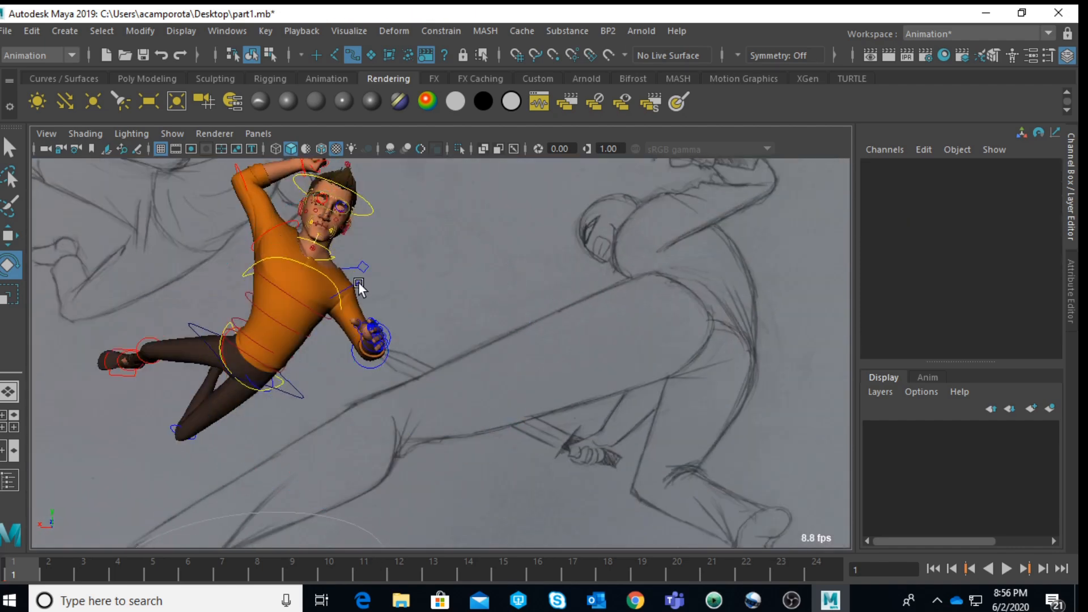
click(359, 283)
drag(338, 290, 283, 320)
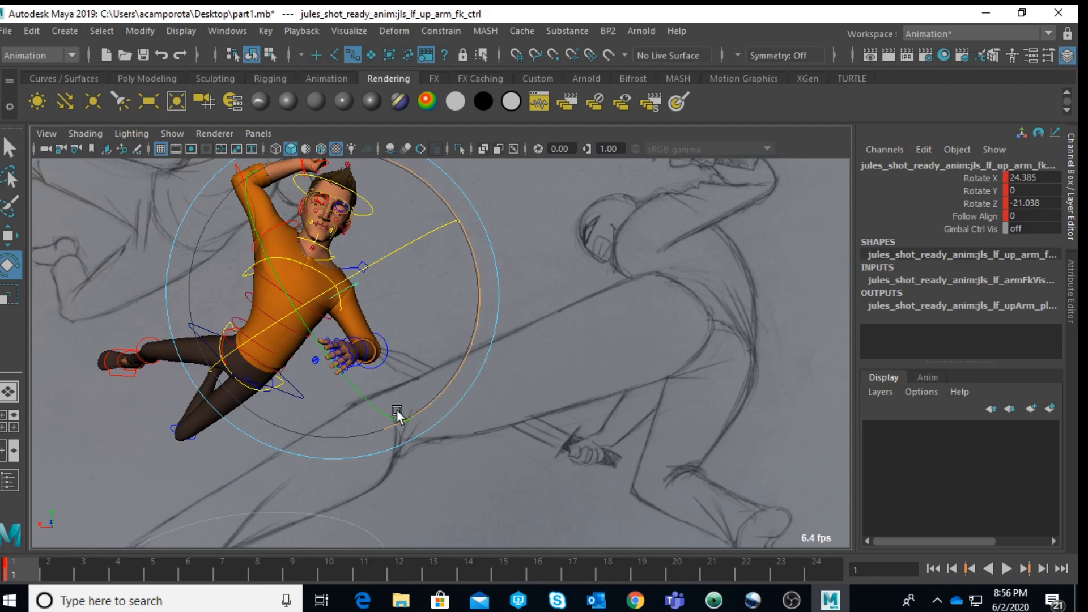
Step: Rotate the left clavicle control to pull Jules's left shoulder and bent arm backward
alt+drag(401, 416, 242, 383)
click(224, 271)
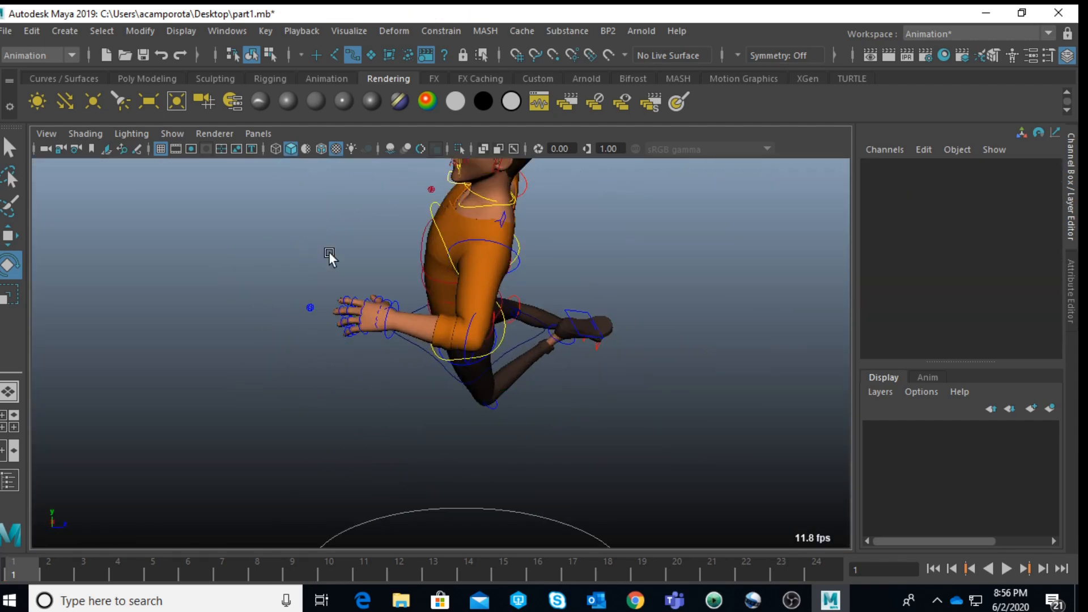
click(508, 223)
drag(511, 330, 549, 334)
click(255, 321)
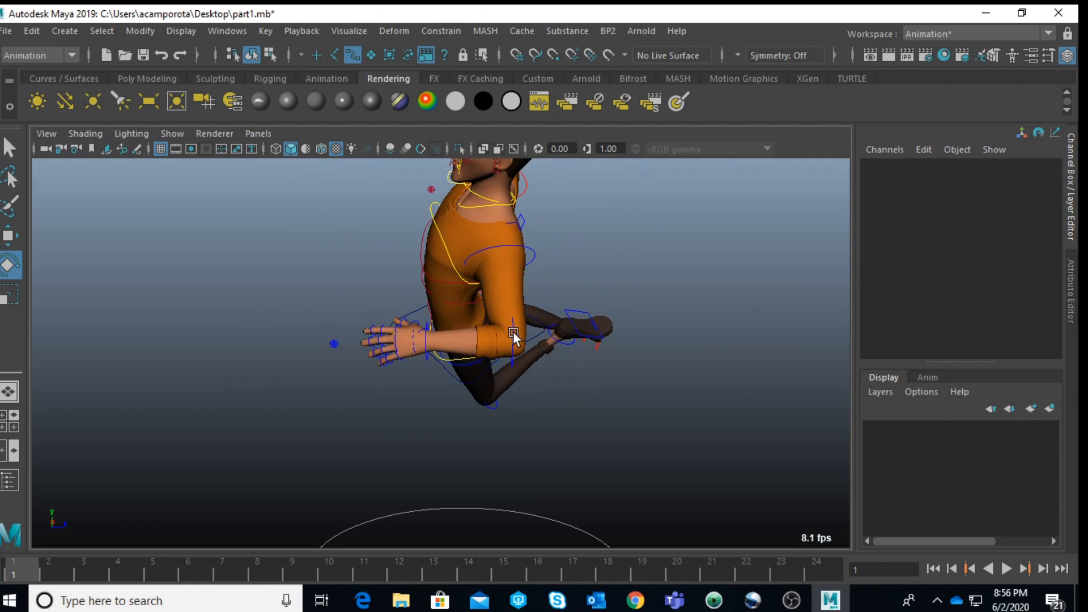
Step: Rotate the left upper arm FK control to refine the bent arm's position beside the torso
click(514, 336)
mouse_move(429, 456)
mouse_down()
mouse_move(387, 404)
mouse_move(355, 393)
mouse_move(559, 381)
mouse_move(598, 390)
mouse_move(390, 394)
mouse_move(260, 317)
mouse_up()
click(127, 240)
click(482, 345)
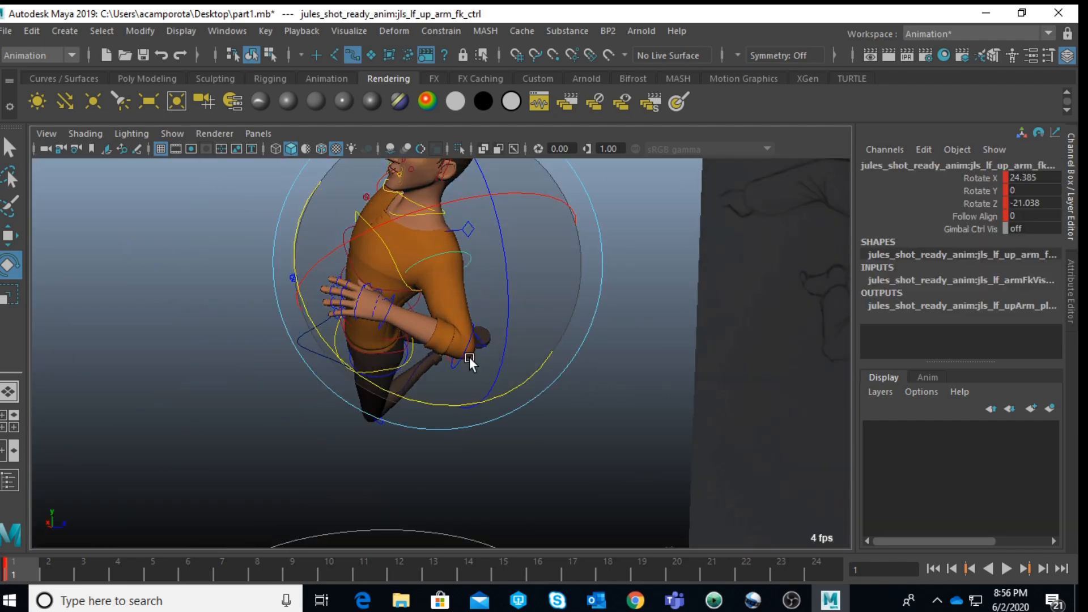
drag(393, 394, 435, 399)
Step: Move Jules's main body control down until his hips sit at the root control circle
scroll(366, 394, down, 5)
mouse_move(365, 393)
alt+mouse_down()
mouse_move(533, 392)
mouse_move(478, 420)
mouse_move(385, 369)
mouse_move(357, 317)
alt+mouse_up()
key(q)
click(382, 366)
click(381, 361)
key(w)
drag(343, 258, 325, 365)
click(799, 403)
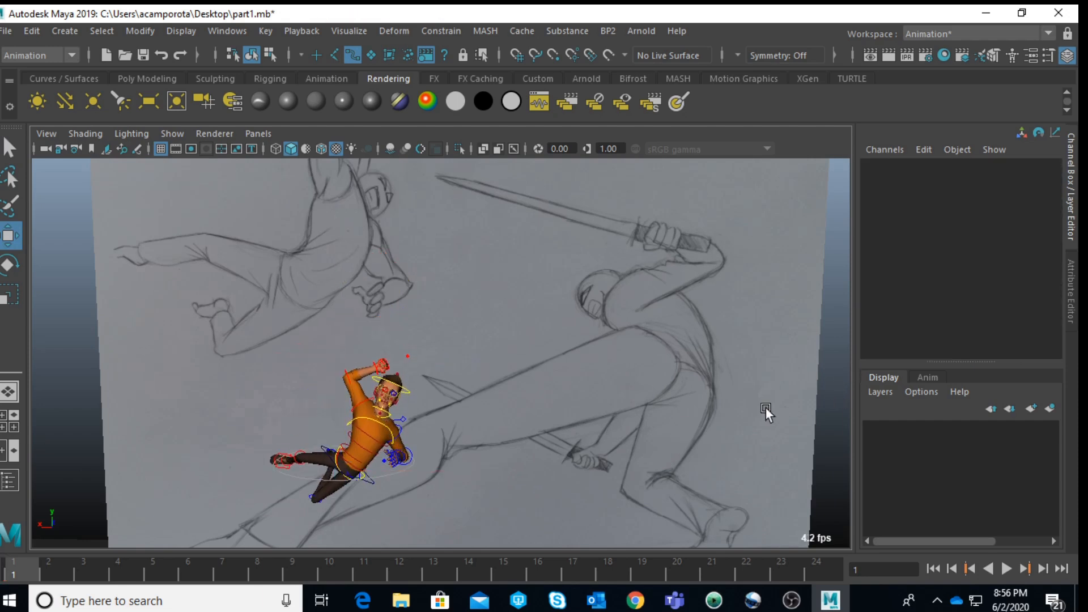
Step: Move Jules's root control to about 122.8 in Y and -209.3 in Z, checking against the enforcer in the four-view layout
click(400, 471)
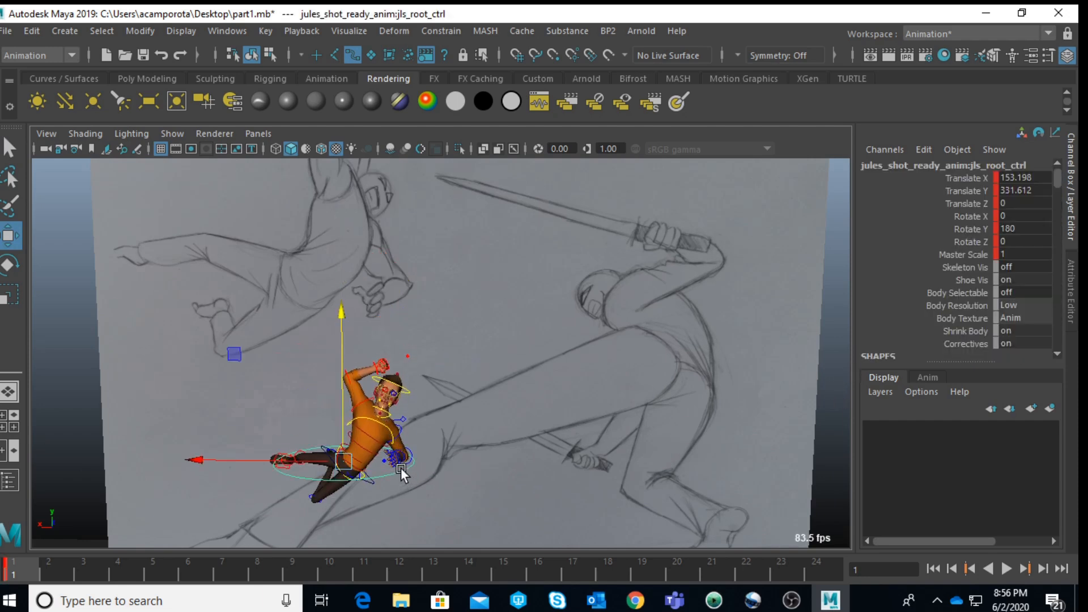
alt+drag(401, 472, 397, 396)
key(space)
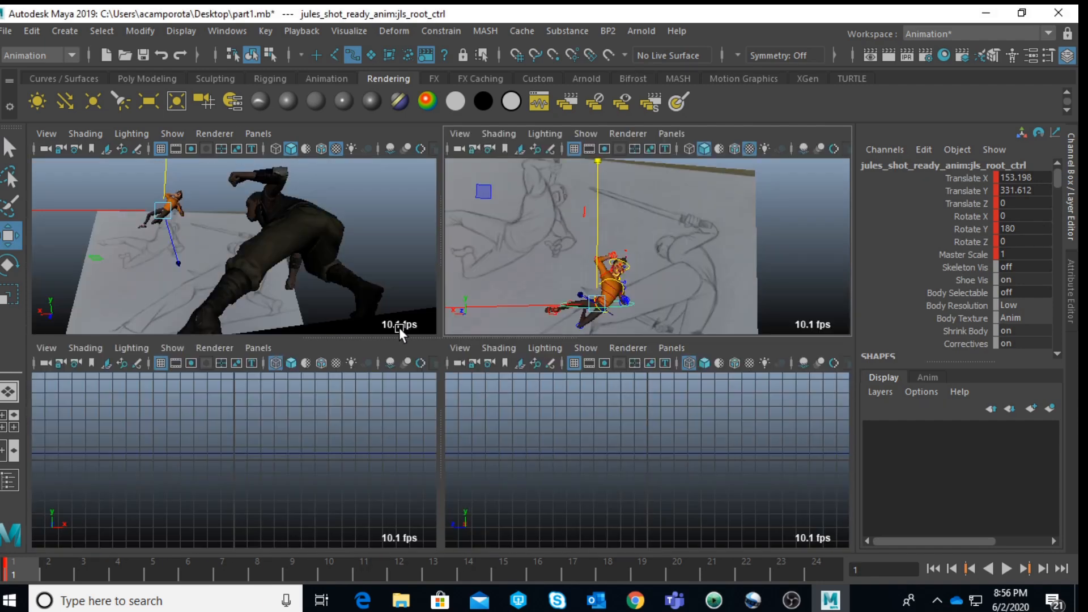
key(space)
key(space)
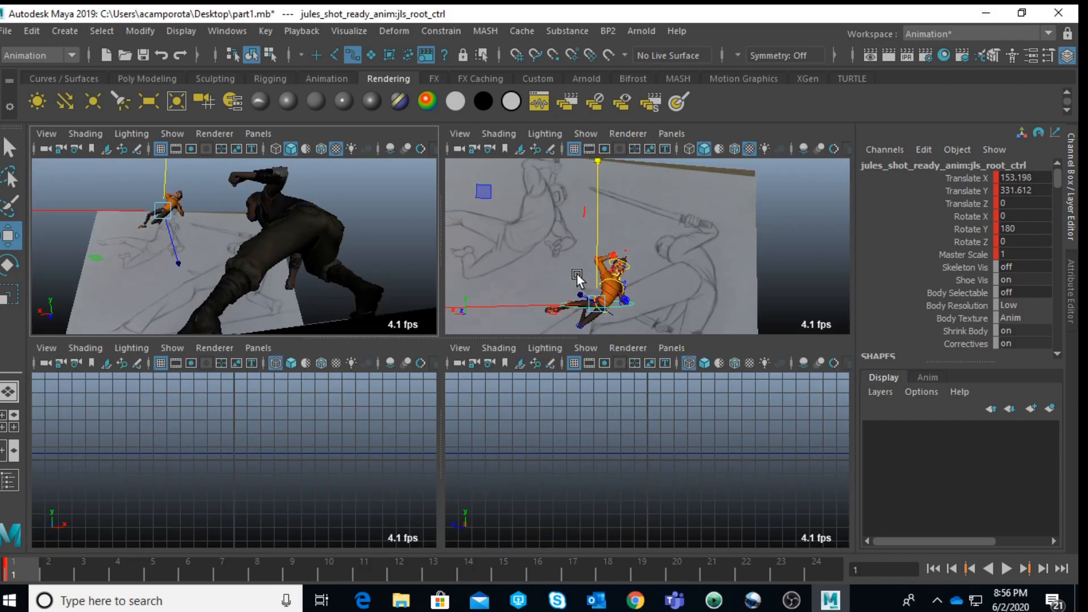
scroll(593, 274, down, 5)
alt+drag(560, 259, 687, 267)
drag(592, 269, 614, 318)
Step: Rotate Jules's root control to about 10.3 in X, 219.2 in Y and 3.3 in Z, and key it on frame 1
key(e)
scroll(635, 291, down, 5)
alt+middle_drag(676, 277, 657, 221)
drag(665, 246, 743, 273)
drag(630, 217, 654, 248)
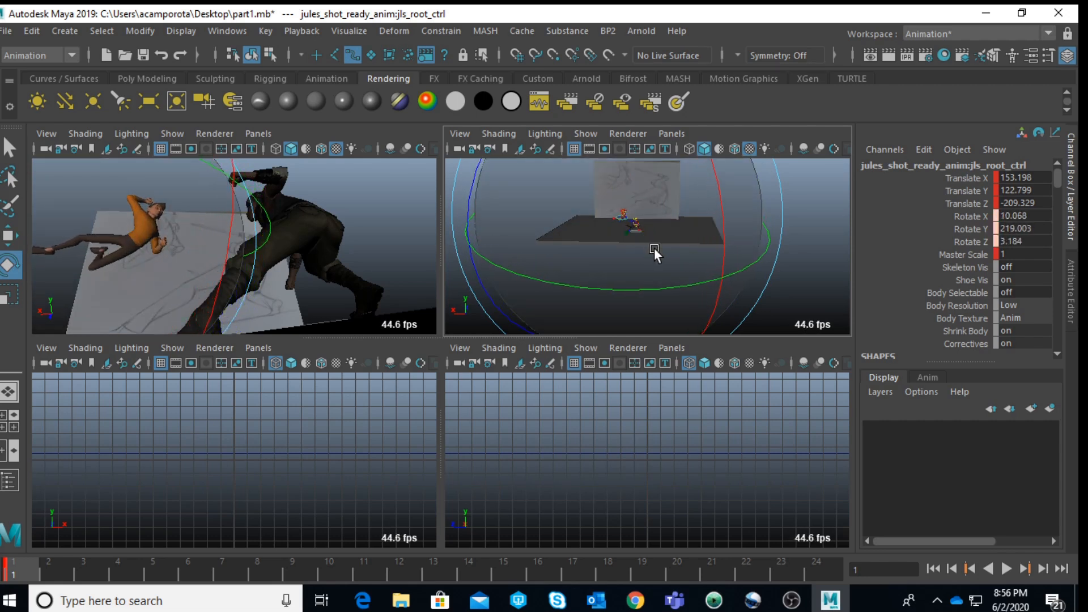
key(s)
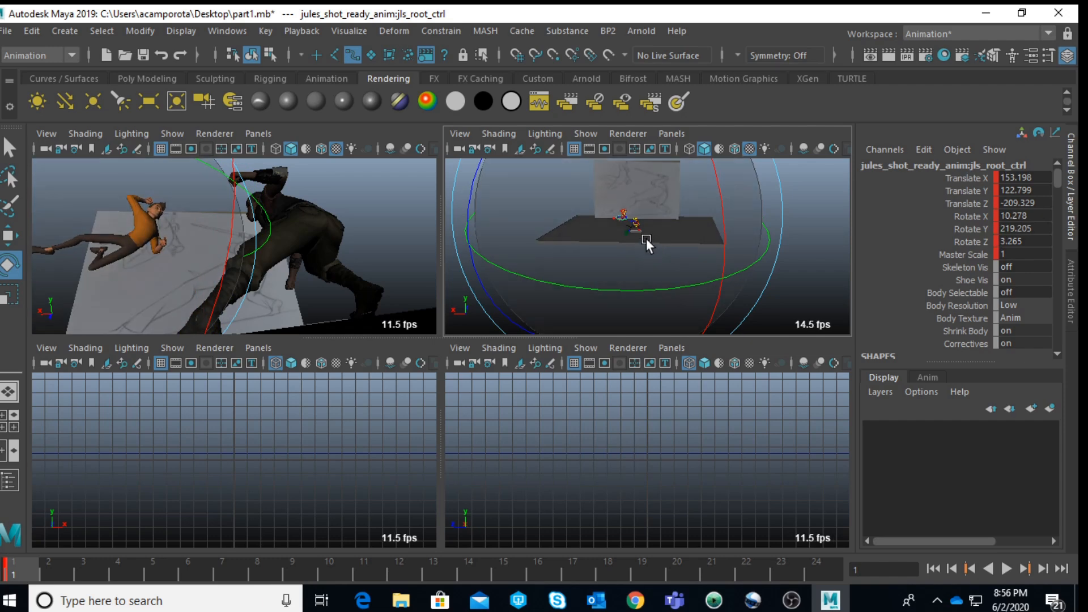
Step: Shift Jules's root control to about 123 in X and 119.5 in Y, bringing him closer to the enforcer in the enlarged perspective view
scroll(645, 238, up, 5)
key(w)
scroll(574, 195, down, 5)
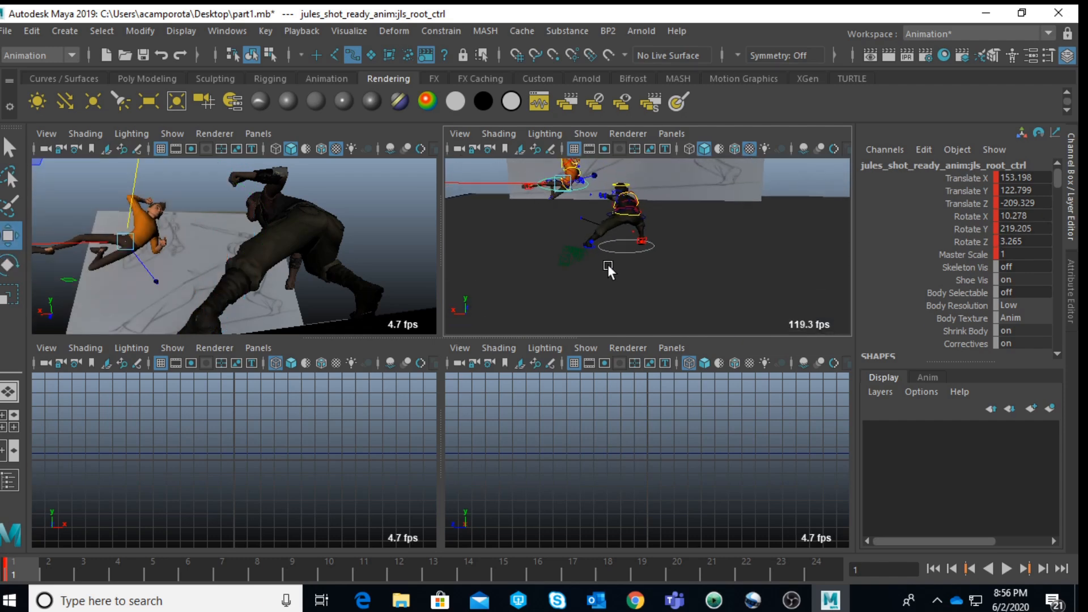
key(space)
drag(125, 258, 179, 260)
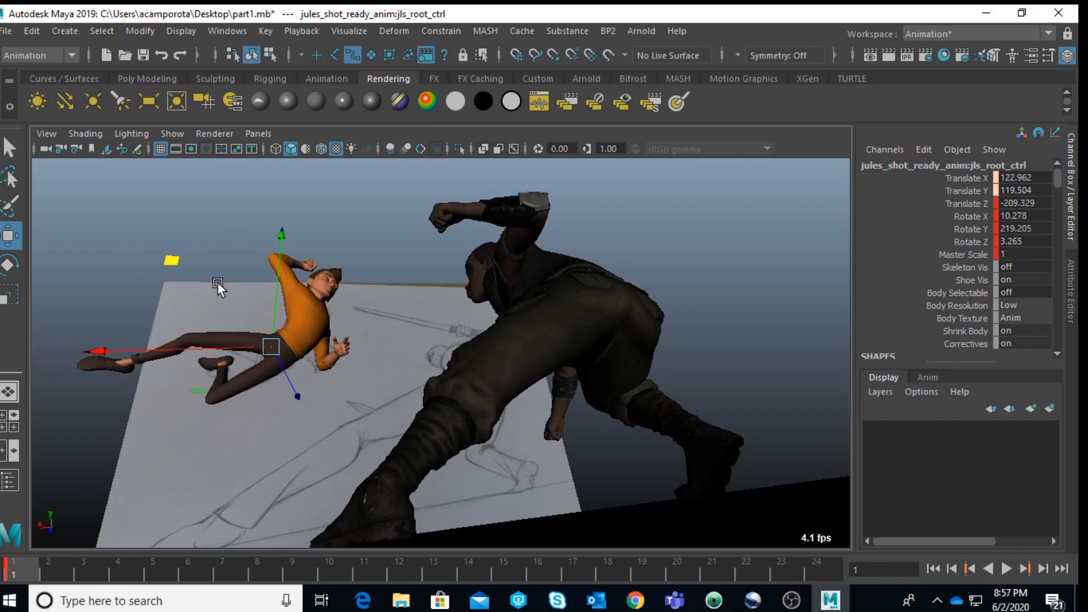
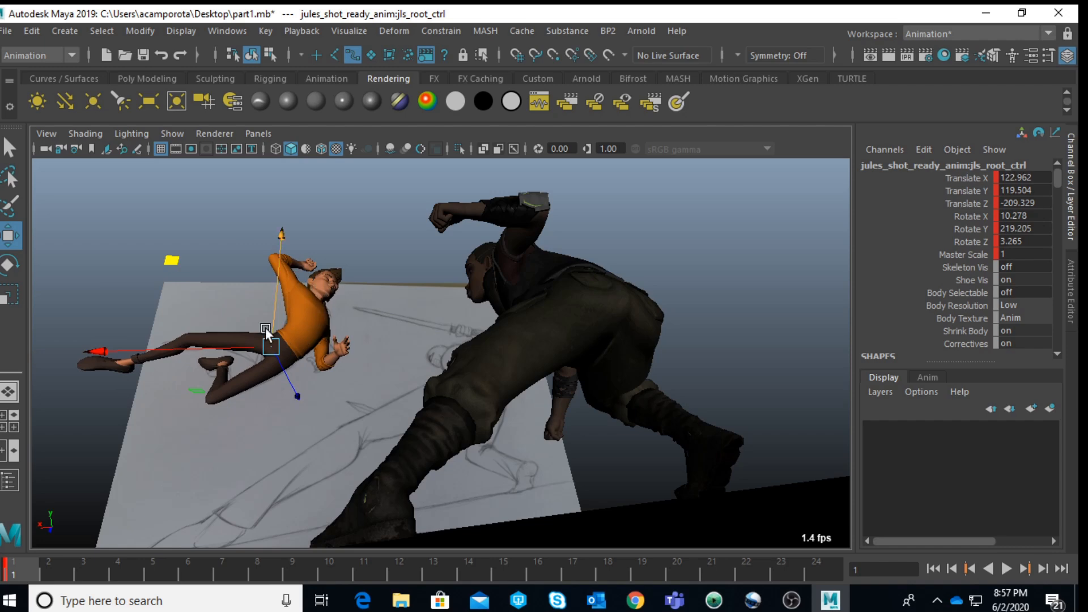
Step: Rotate Jules's root control to about 6.4 in X, 216.6 in Y and 9.5 in Z
key(e)
drag(73, 360, 80, 384)
mouse_move(325, 359)
mouse_down()
mouse_move(328, 349)
mouse_move(319, 355)
mouse_up()
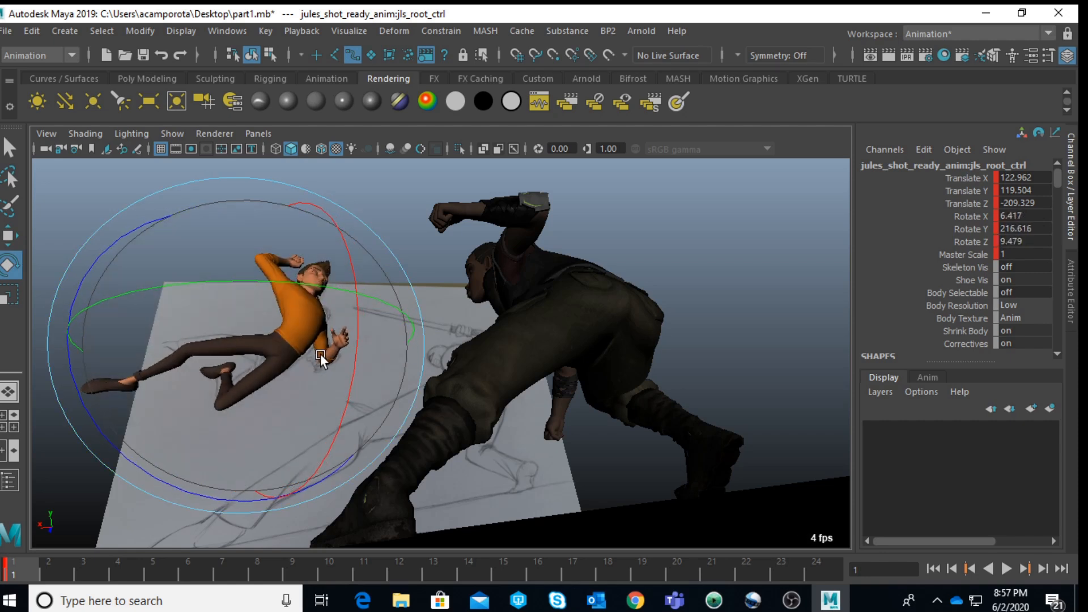
key(w)
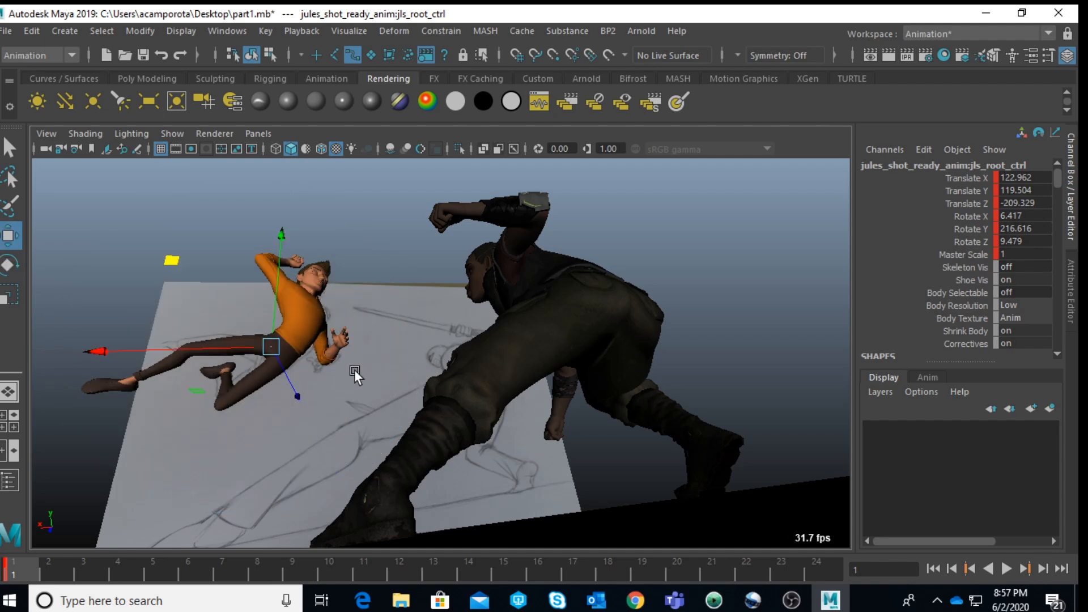
Step: Try to rotate Jules's hip control while comparing him with the enforcer in the enlarged perspective view
key(space)
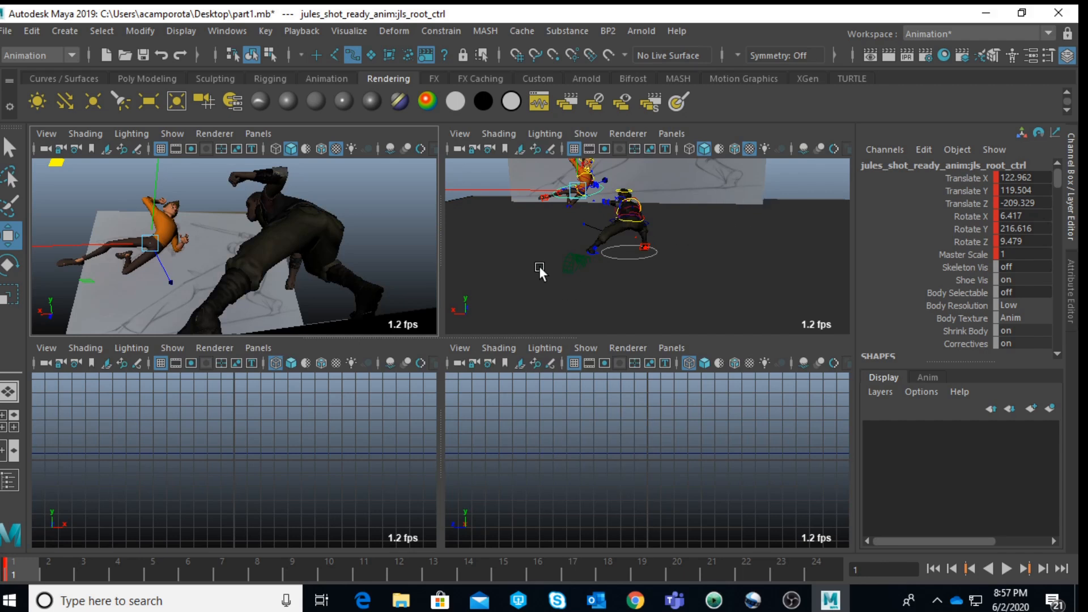
middle_click(521, 208)
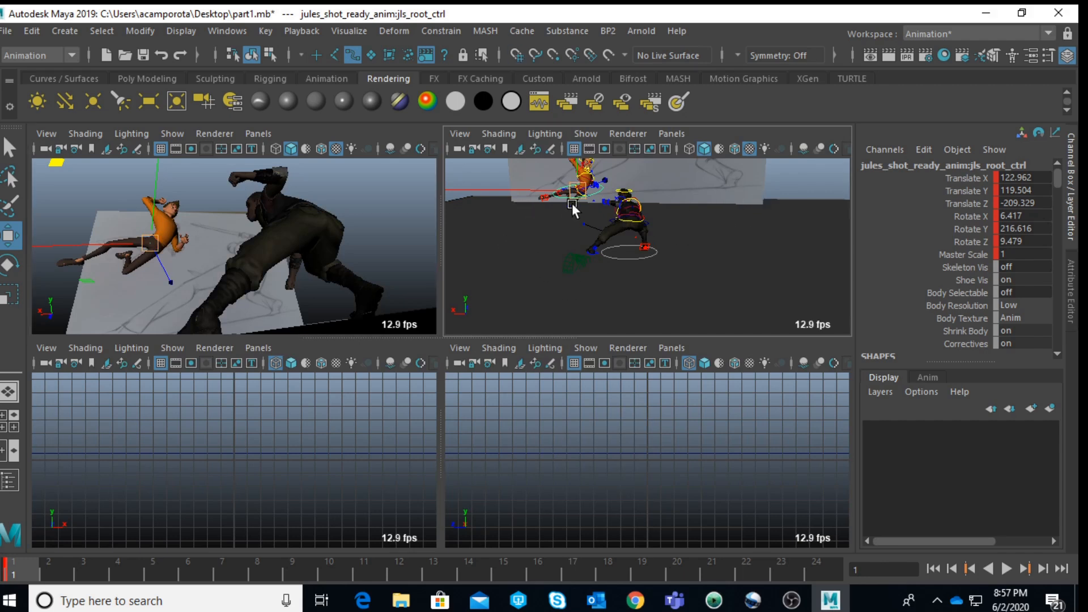
click(520, 237)
alt+middle_drag(521, 237, 614, 283)
alt+right_drag(615, 284, 680, 266)
alt+middle_drag(681, 266, 549, 247)
alt+drag(550, 247, 660, 237)
click(647, 236)
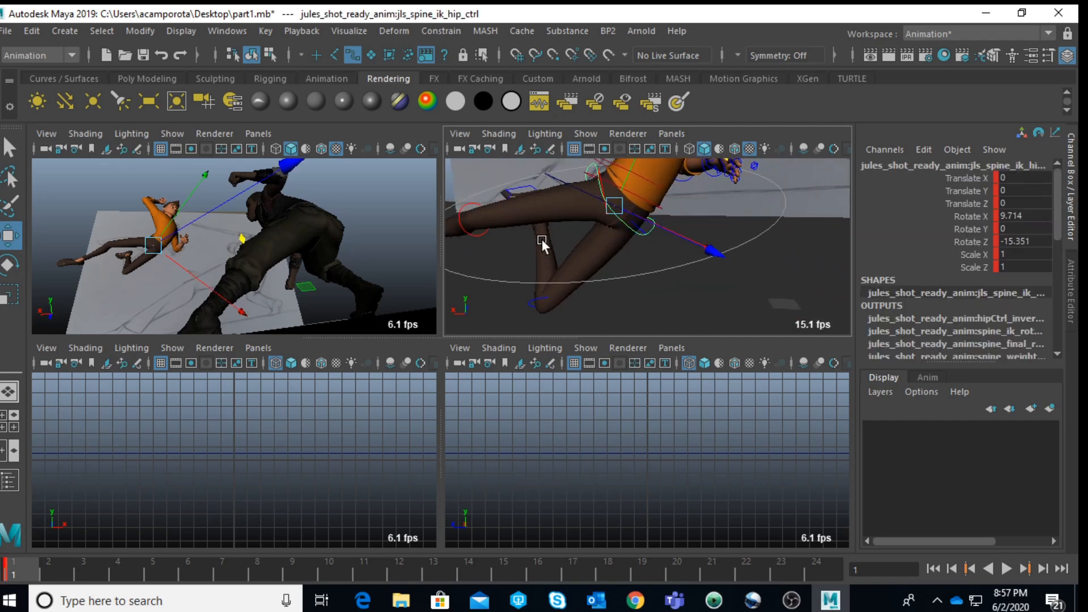
key(e)
key(space)
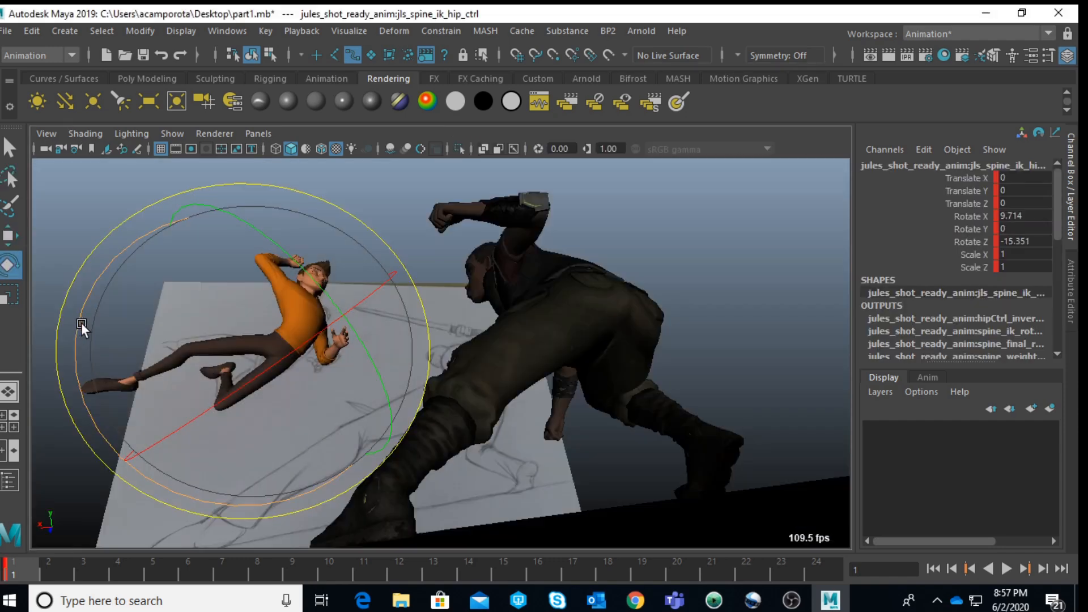
drag(79, 335, 300, 366)
key(space)
Step: Rotate Jules's left upper leg FK control to about 20.9 in Z, raising the thigh
click(813, 245)
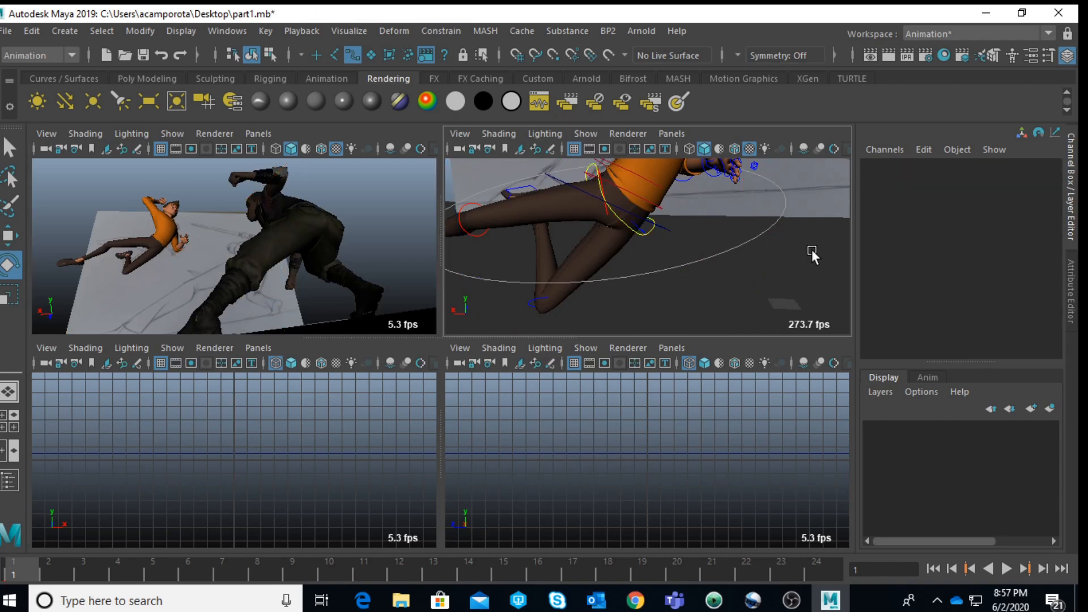
click(638, 227)
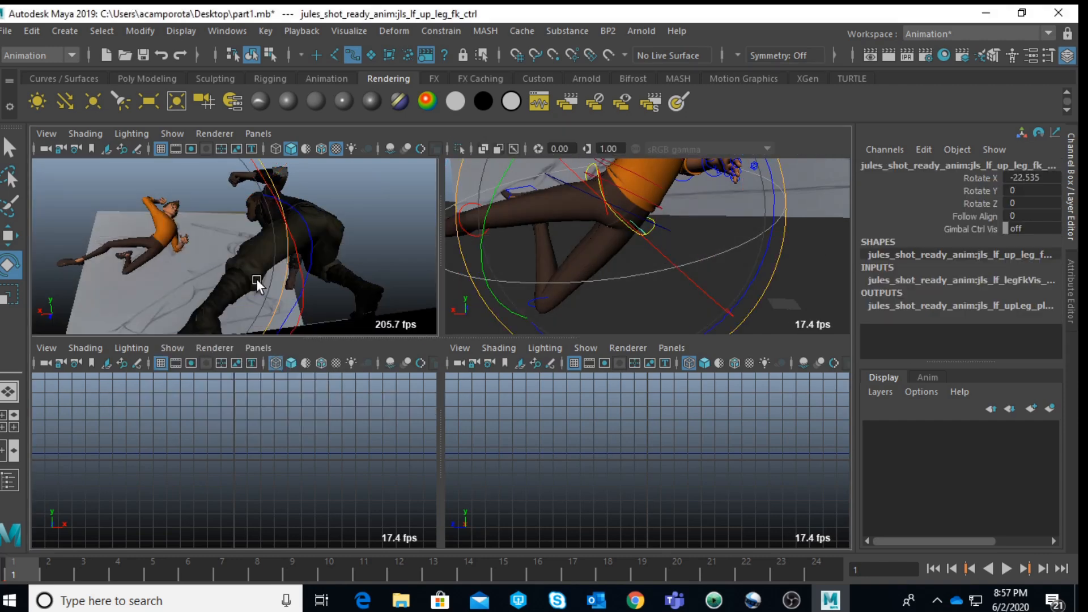
key(space)
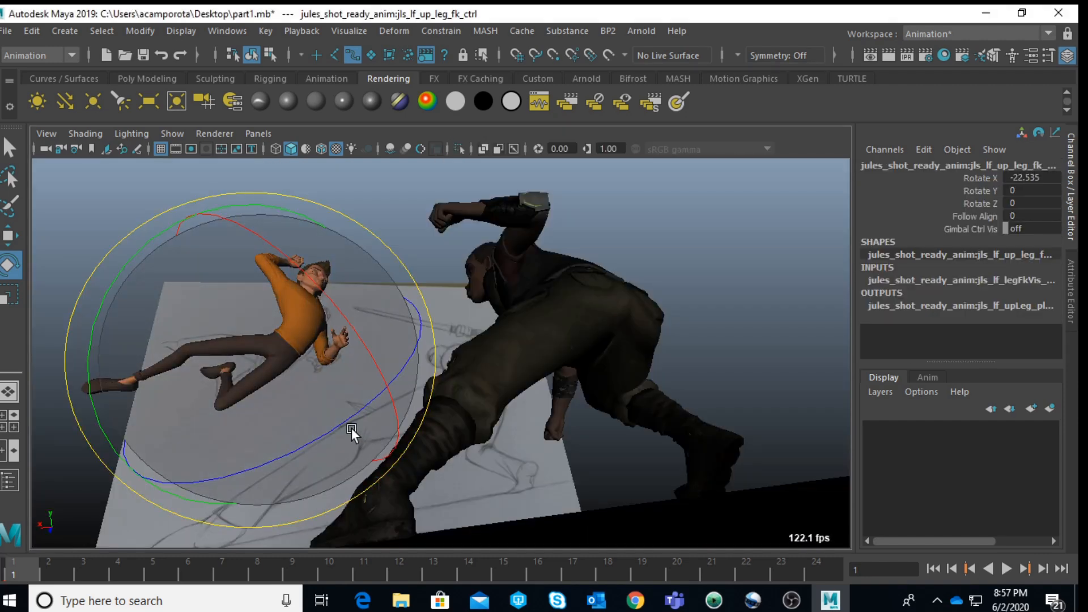
key(minus)
drag(318, 397, 269, 404)
key(ctrl+z)
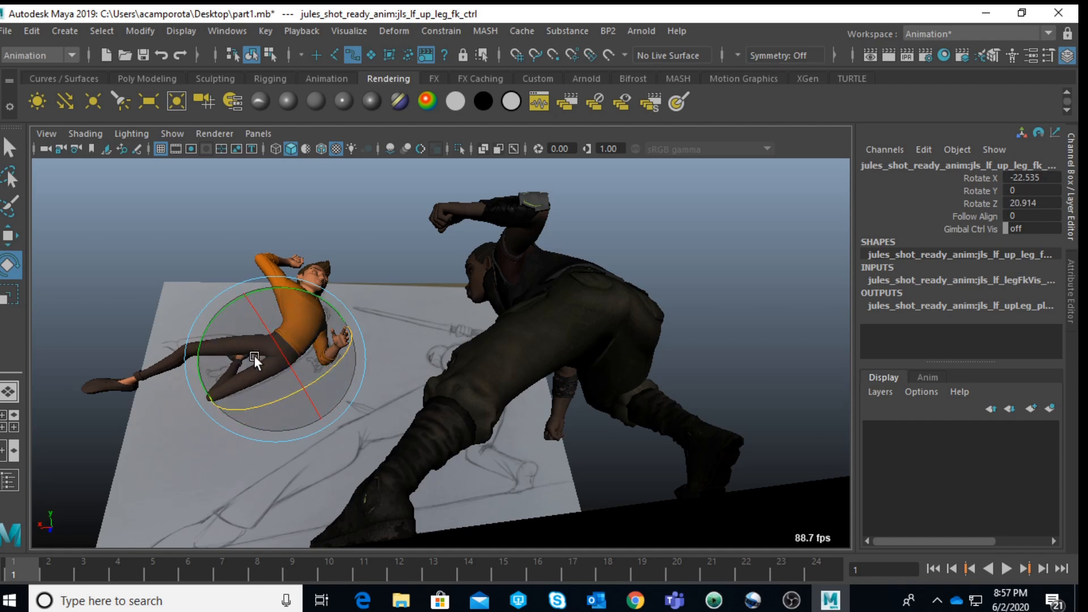
Step: Rotate Jules's left knee FK control to about 105.7 in Z
key(space)
click(752, 261)
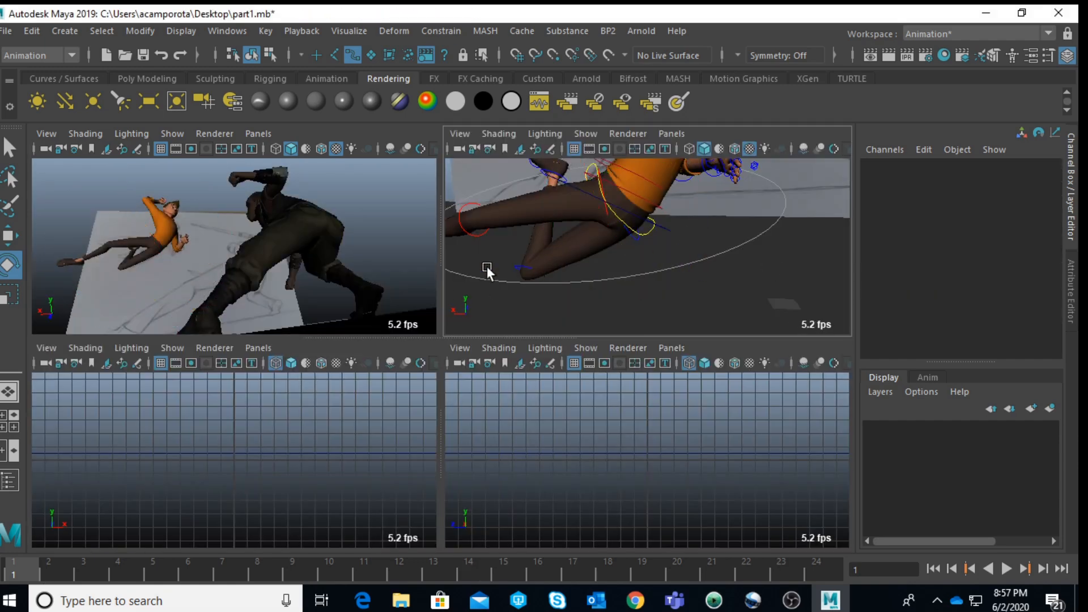
click(513, 270)
key(space)
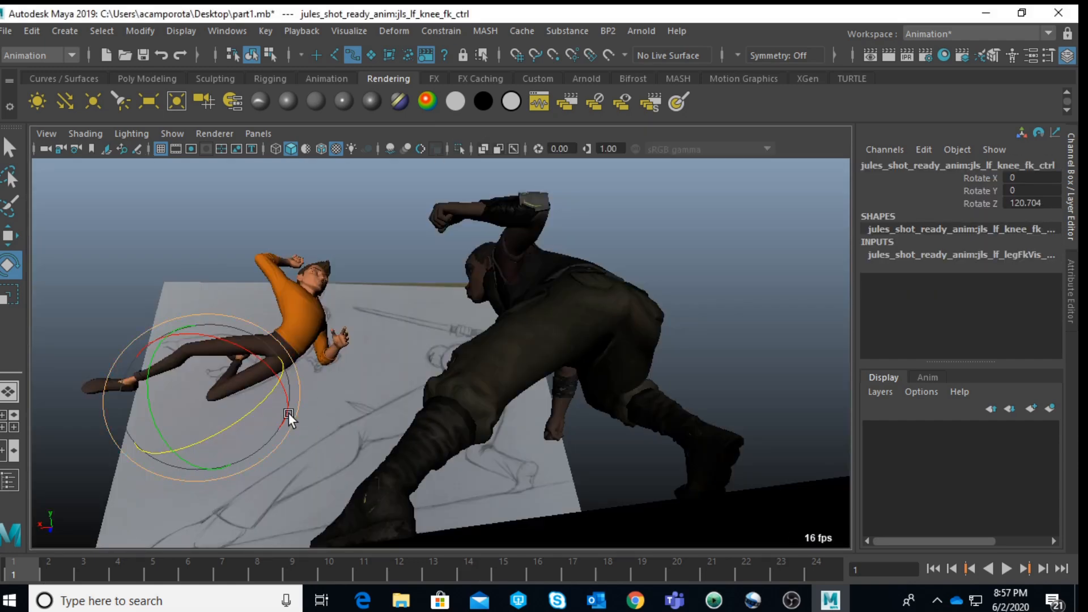
drag(257, 394, 258, 369)
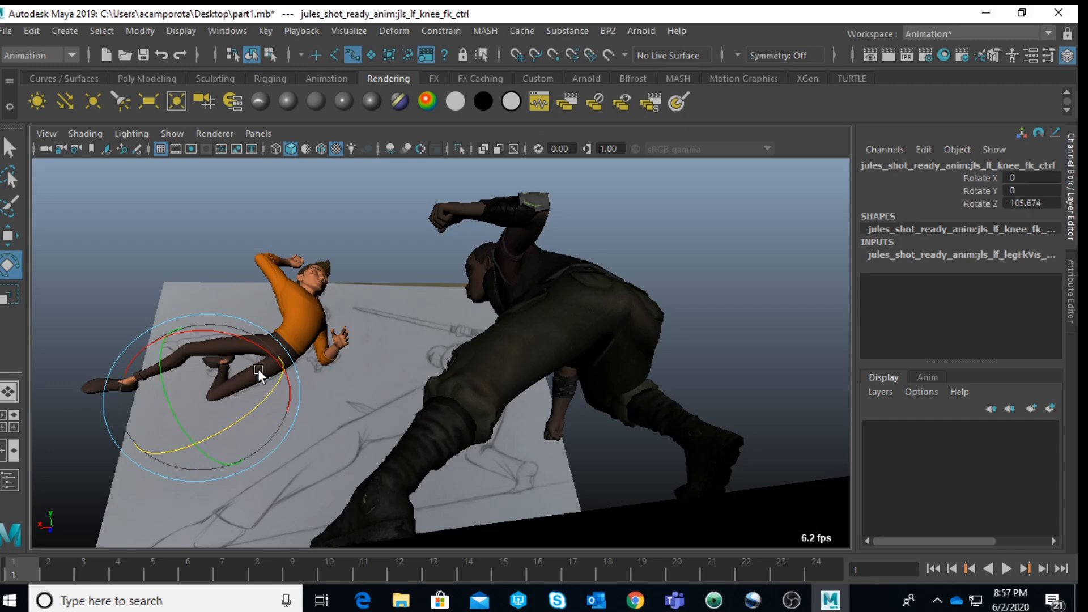
Step: Rotate Jules's left upper leg FK control to about -15.1 in X, 2.9 in Y and 20 in Z
key(space)
click(784, 266)
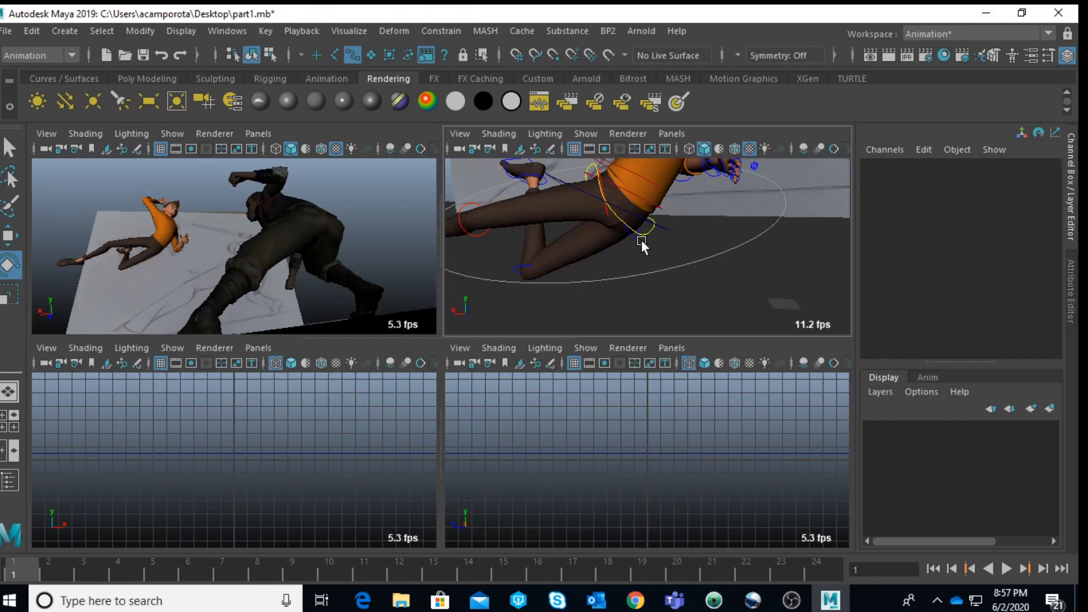
click(635, 241)
key(space)
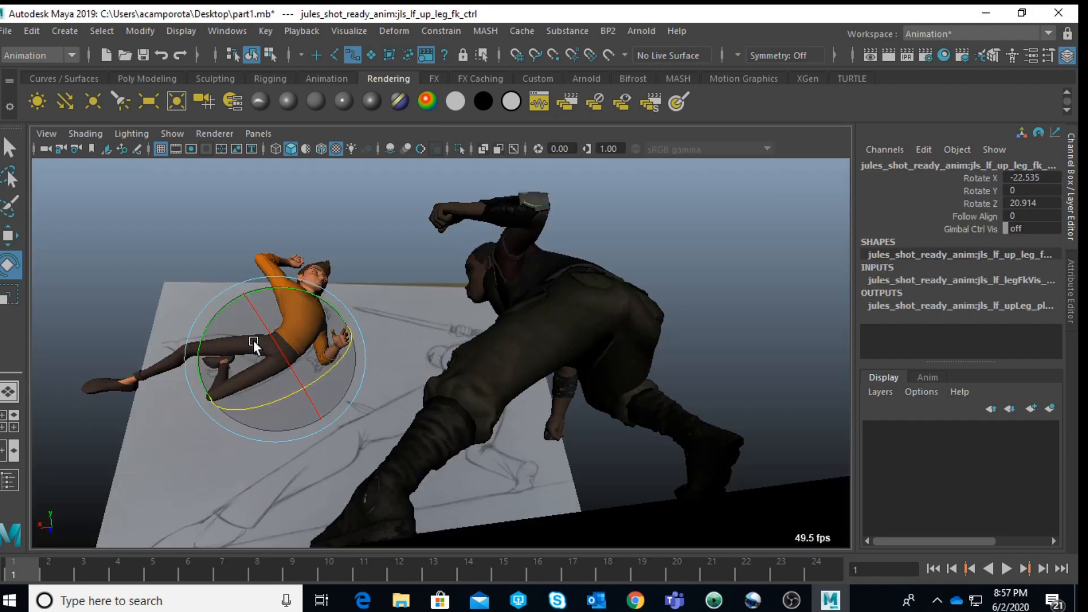
drag(265, 321, 352, 370)
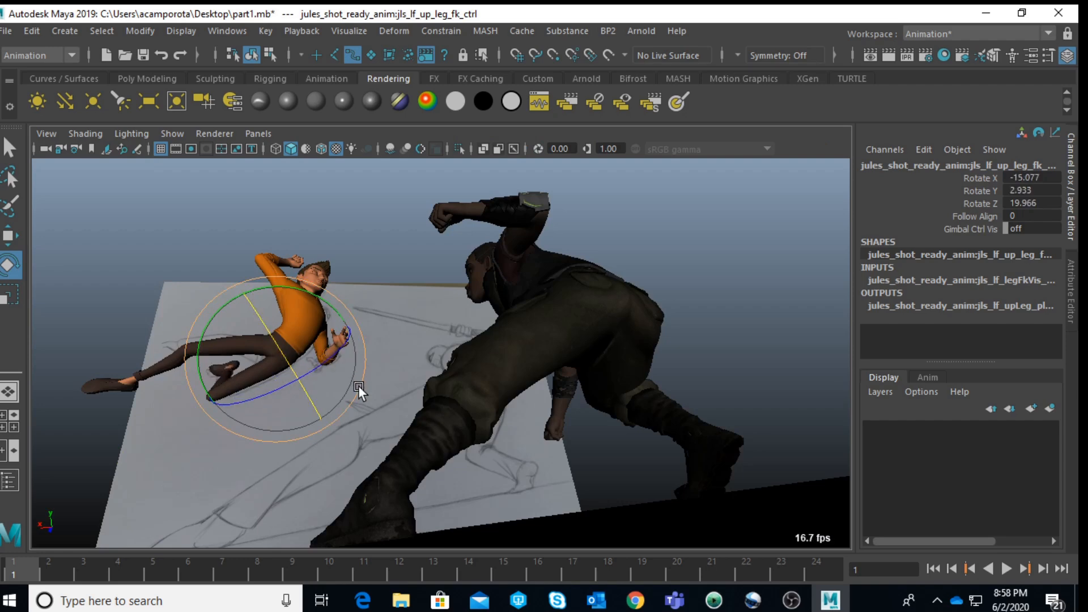
Step: Move Jules's hip control to about -2 in Translate X
key(space)
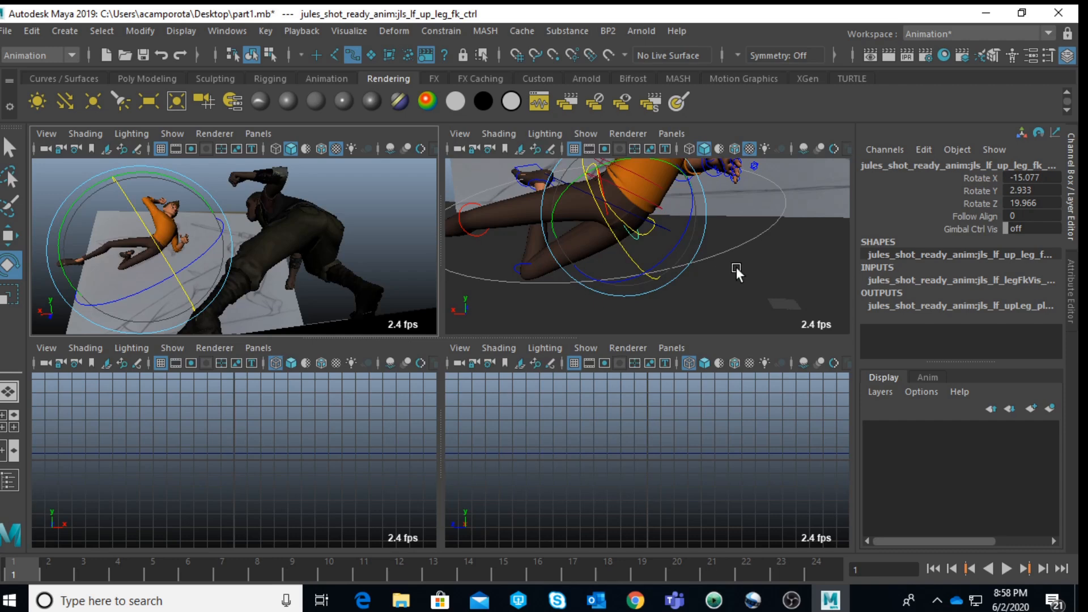
click(770, 277)
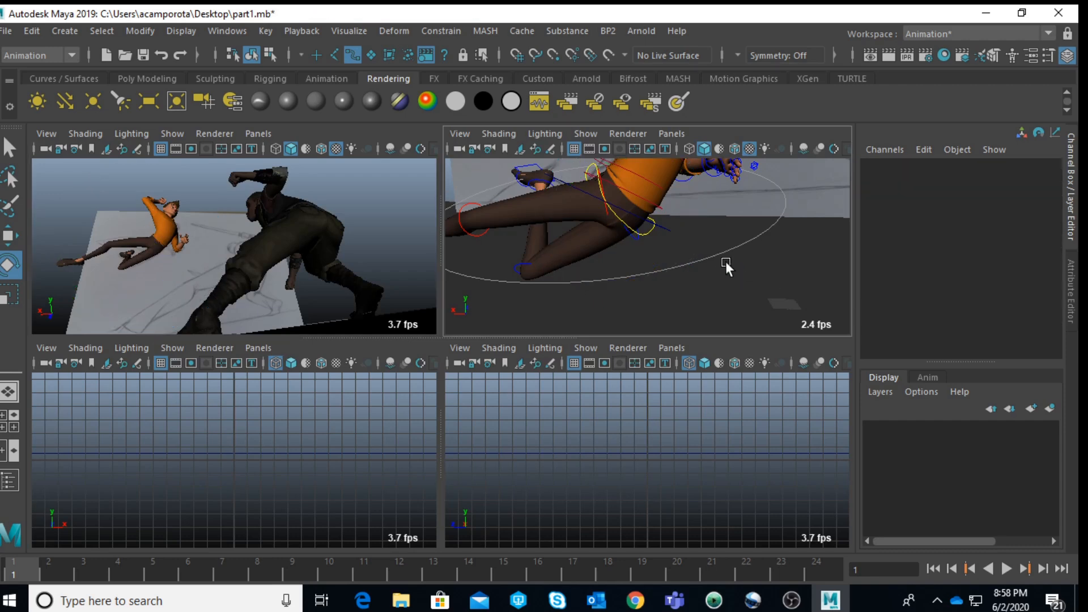
click(651, 236)
key(w)
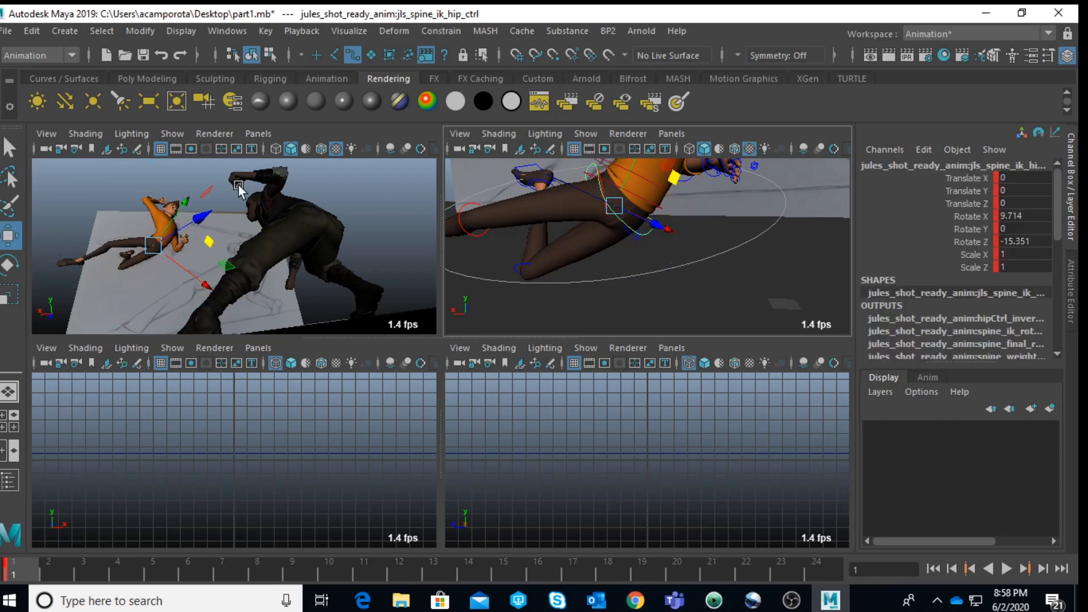
key(space)
drag(300, 329, 321, 390)
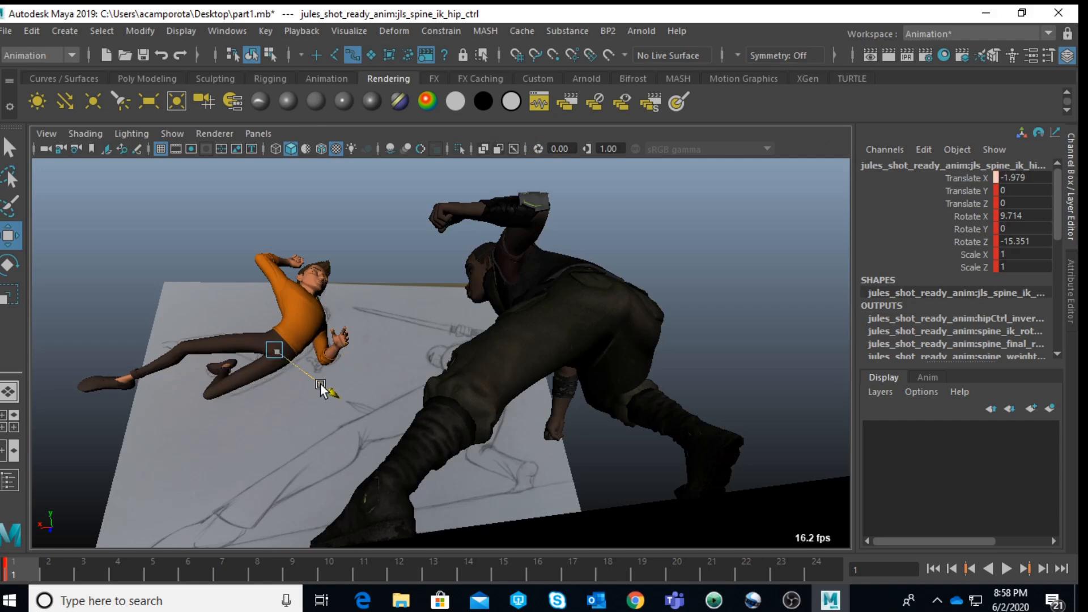
Step: Try to rotate Jules's hip control, and undo the rotation
key(space)
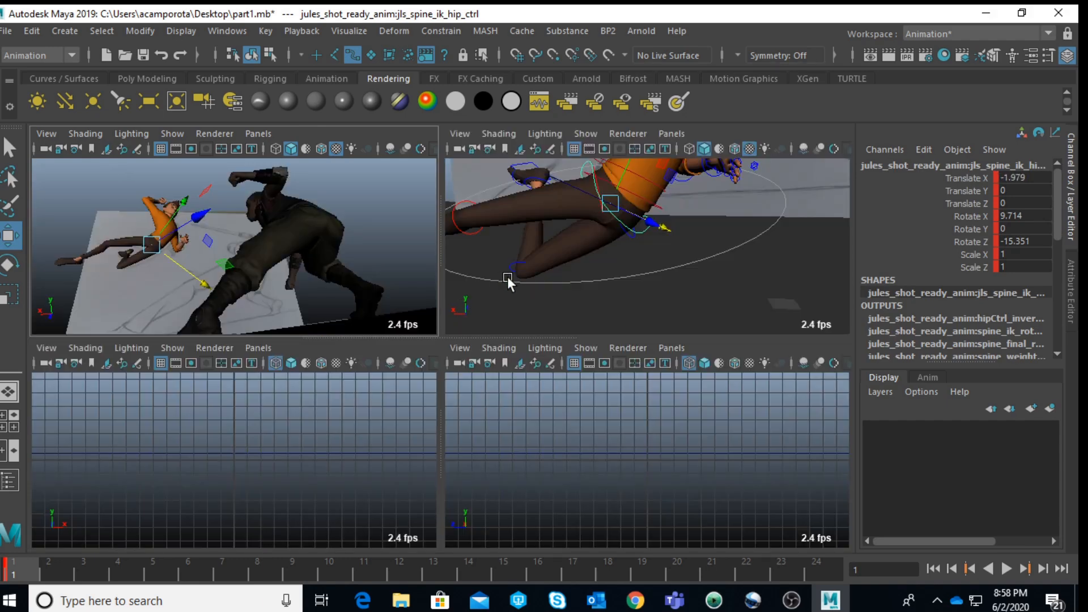
key(e)
key(space)
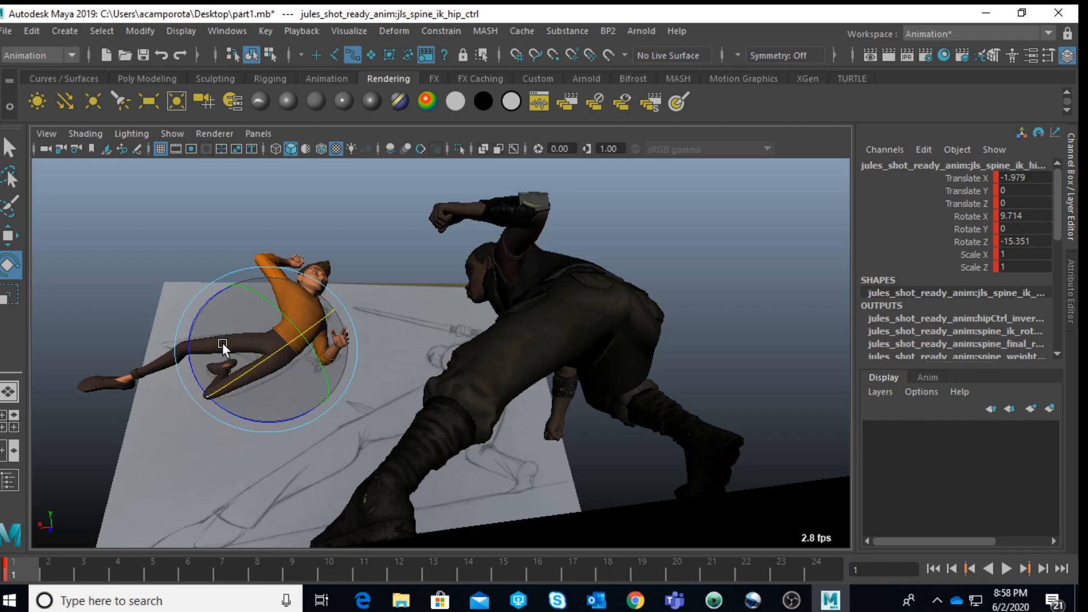
drag(187, 361, 272, 344)
key(ctrl+z)
Step: Examine Jules's hips and legs up close from several angles, with his right upper leg FK control selected
key(space)
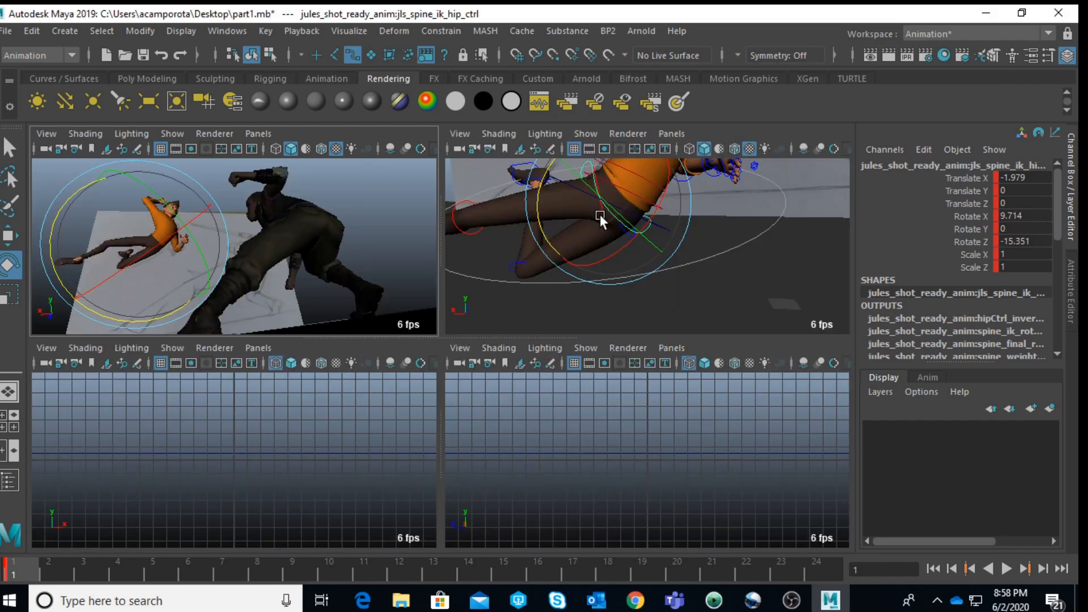
key(space)
click(644, 330)
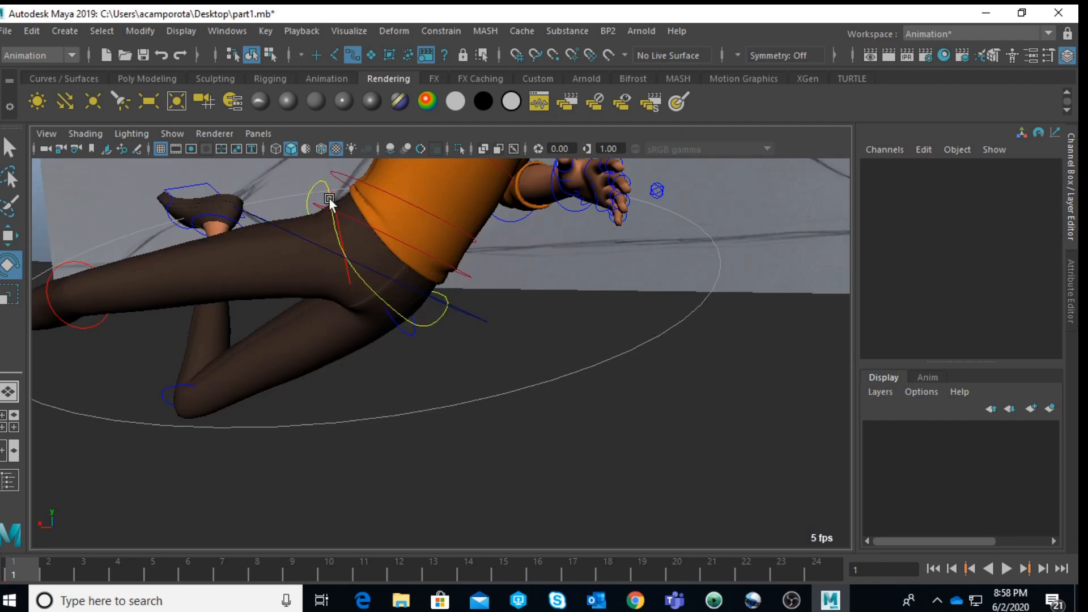
alt+drag(342, 216, 386, 277)
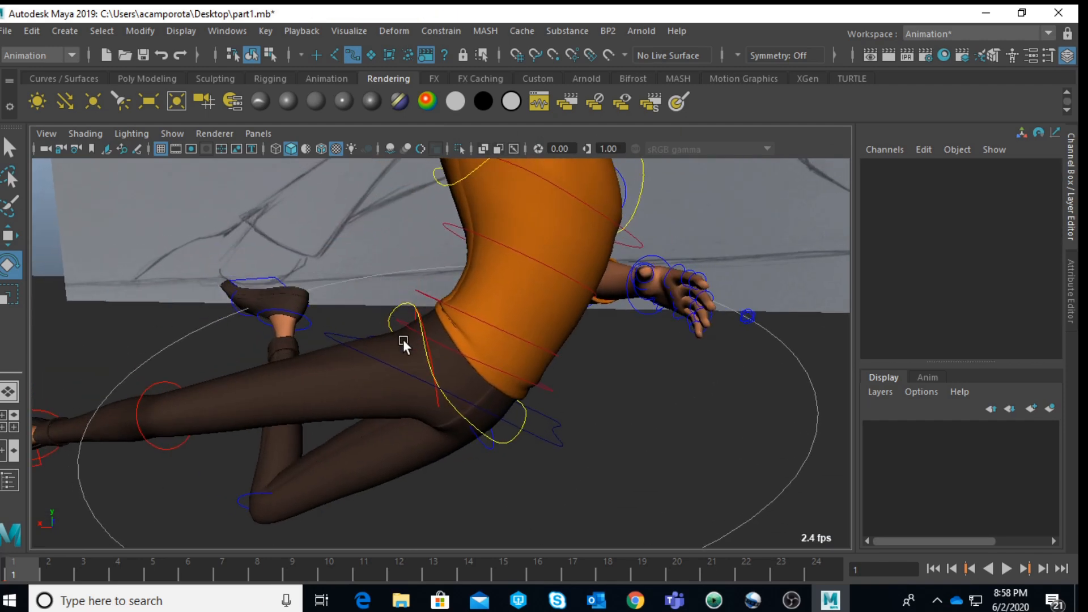
click(378, 359)
mouse_move(388, 366)
alt+mouse_down()
mouse_move(389, 328)
mouse_move(387, 361)
alt+mouse_up()
scroll(387, 329, down, 4)
scroll(388, 330, up, 3)
click(305, 219)
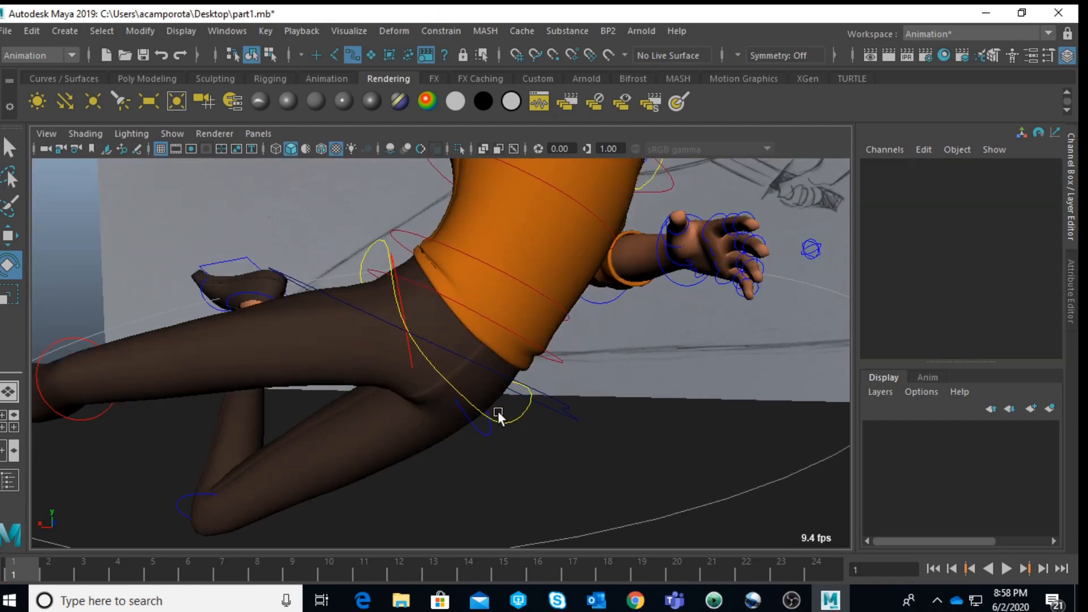
click(411, 359)
alt+drag(410, 359, 409, 333)
key(w)
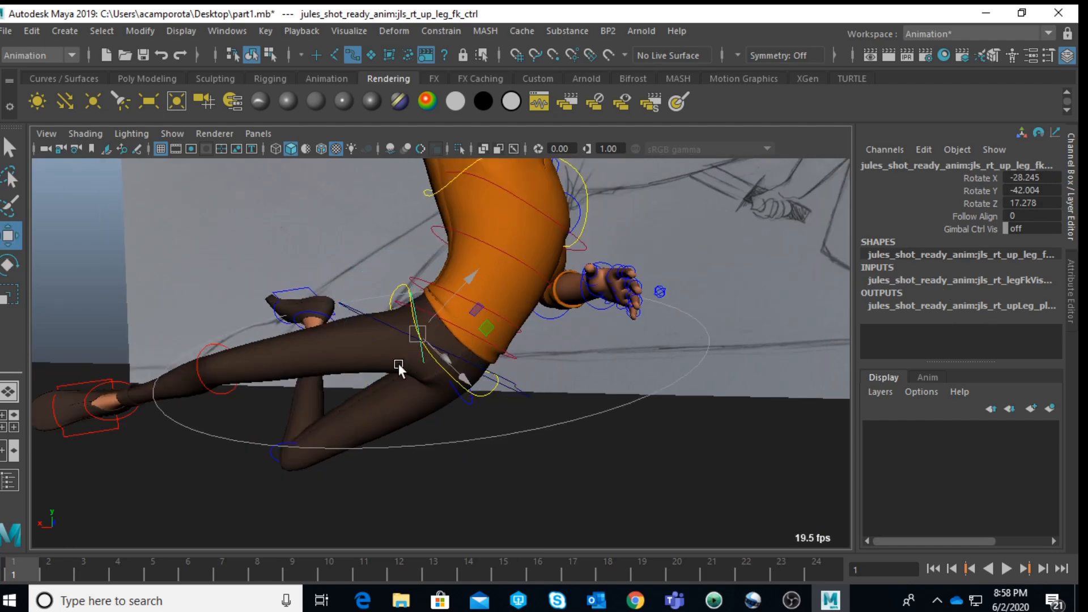
alt+drag(376, 369, 115, 397)
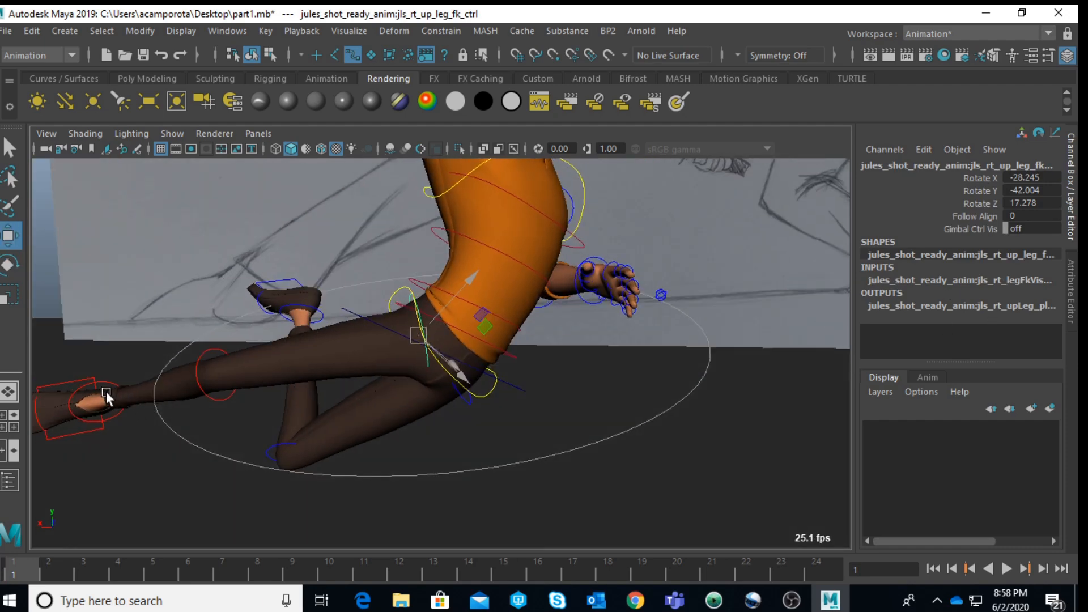
Step: Try turning on Bend Bows for Jules's right leg to reach the bend controls around the thigh
click(76, 379)
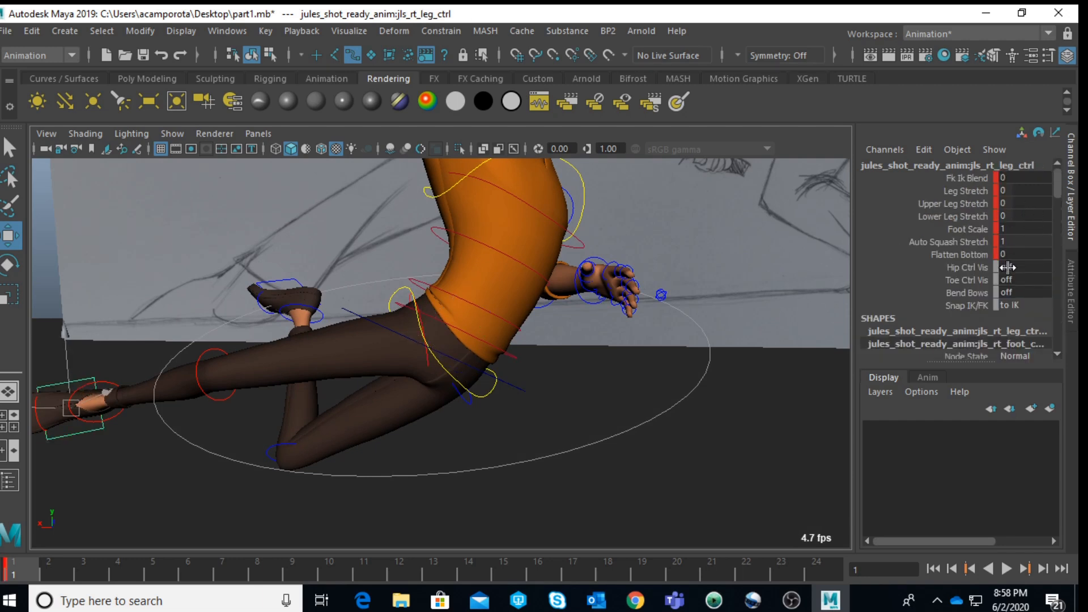
double_click(1029, 292)
text(on)
key(Return)
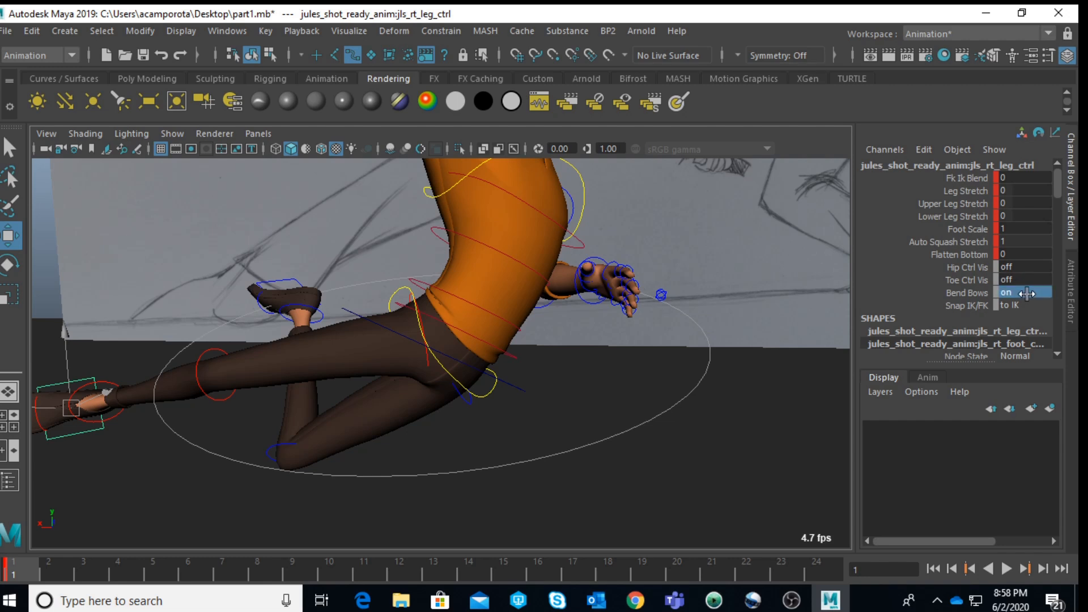
alt+drag(463, 254, 521, 256)
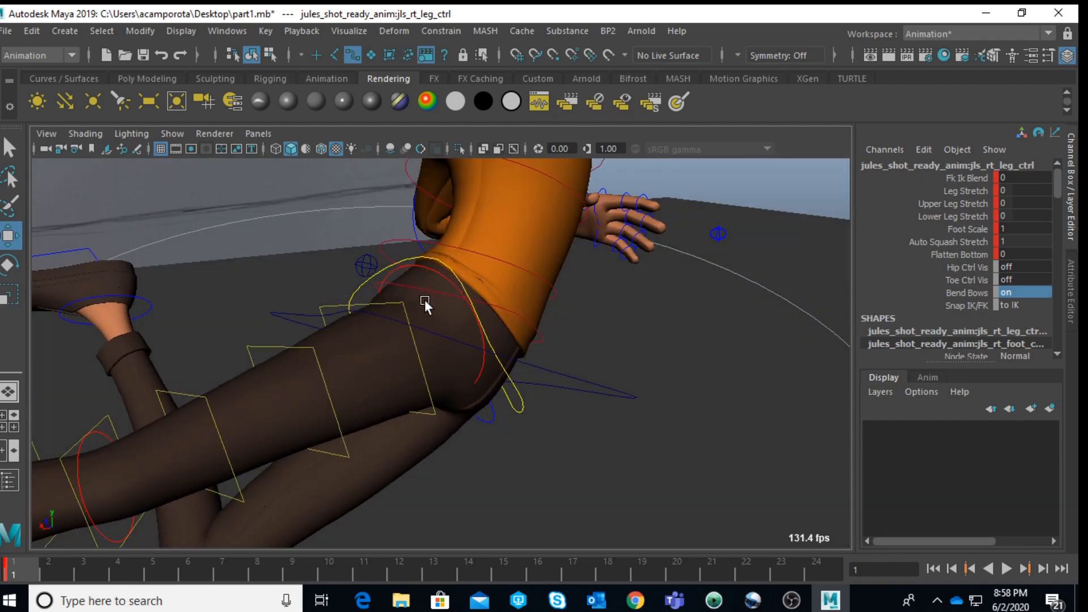
click(400, 302)
alt+drag(400, 303, 356, 264)
mouse_move(342, 378)
mouse_down()
mouse_move(332, 342)
mouse_move(341, 360)
mouse_up()
key(ctrl+z)
key(ctrl+z)
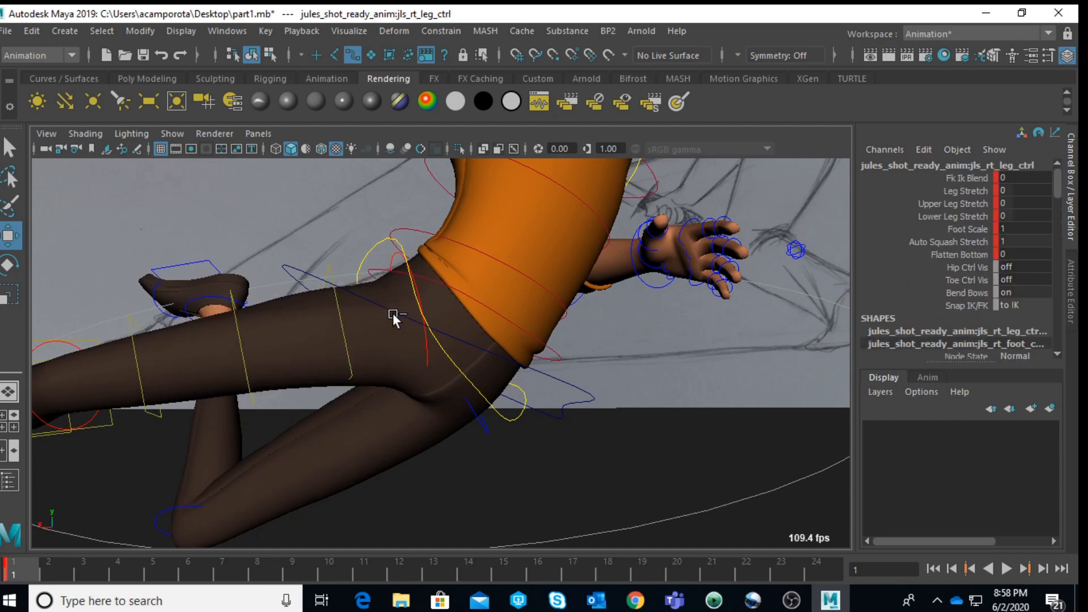
Step: Rotate Jules's right upper leg FK control to about -15.3 in X, -46.1 in Y and 19.4 in Z
click(396, 314)
mouse_move(402, 294)
alt+mouse_down()
mouse_move(372, 309)
mouse_move(316, 305)
mouse_move(325, 281)
mouse_move(388, 284)
alt+mouse_up()
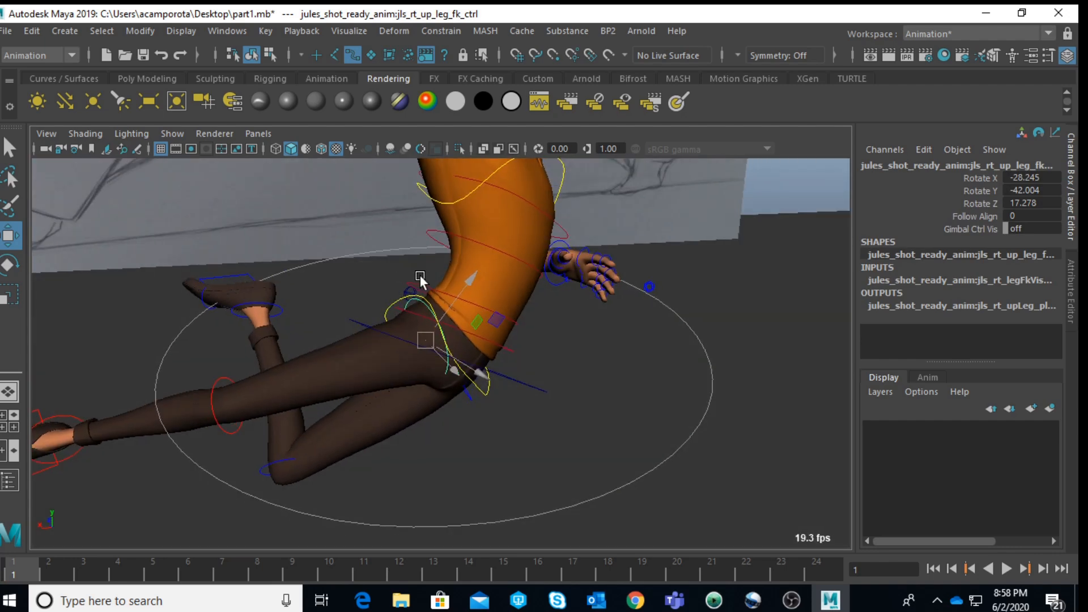
key(space)
key(space)
key(e)
drag(306, 365, 256, 348)
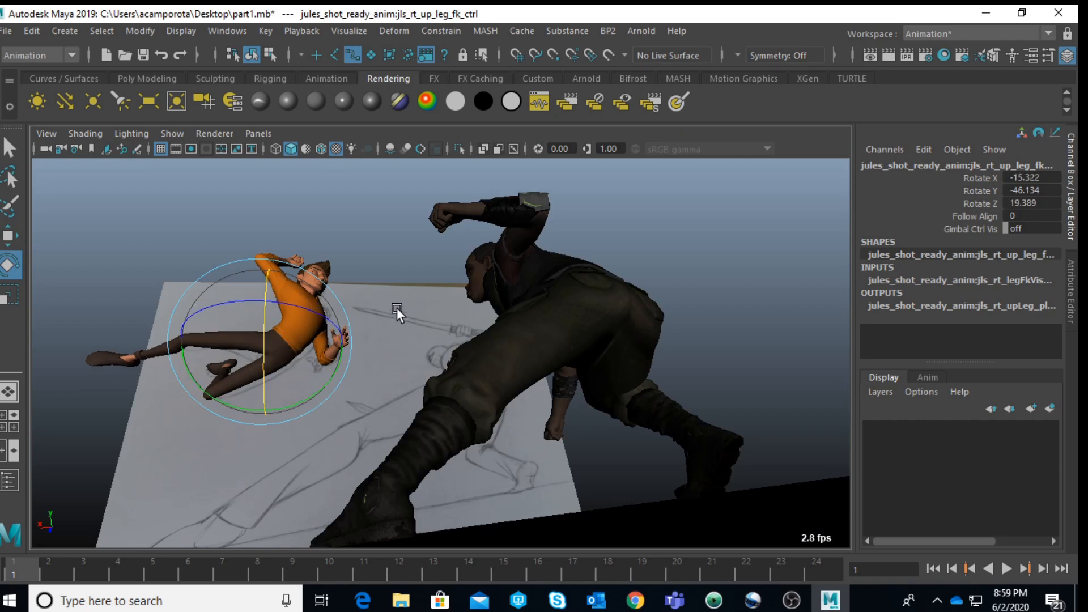
click(392, 258)
key(space)
key(space)
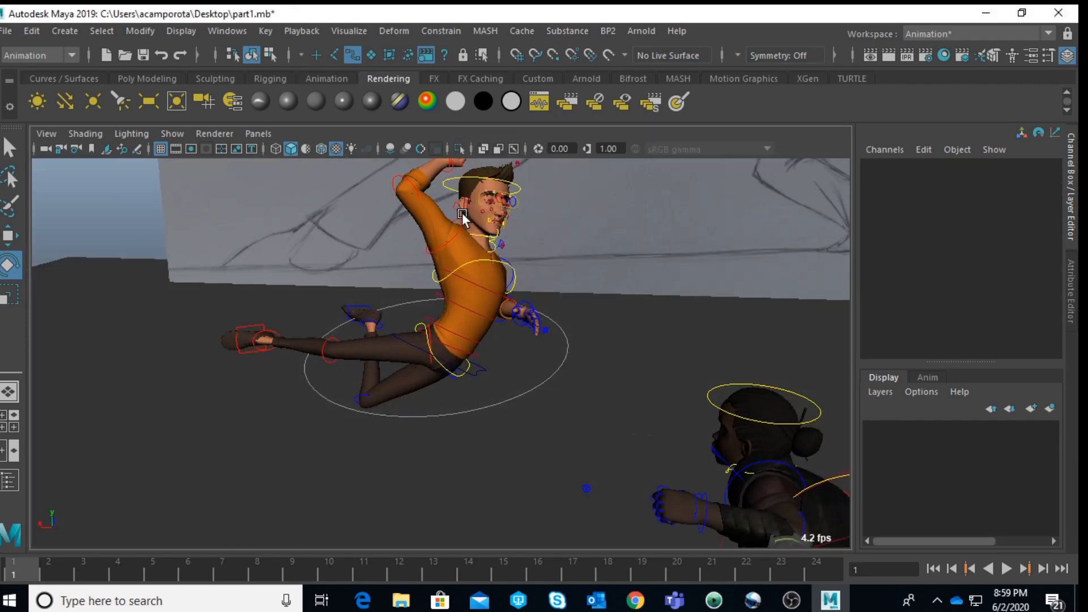
Step: Rotate Jules's right clavicle control to about -1.8 in X, -7.1 in Y and 36.4 in Z
click(455, 211)
key(space)
key(space)
drag(348, 309, 385, 298)
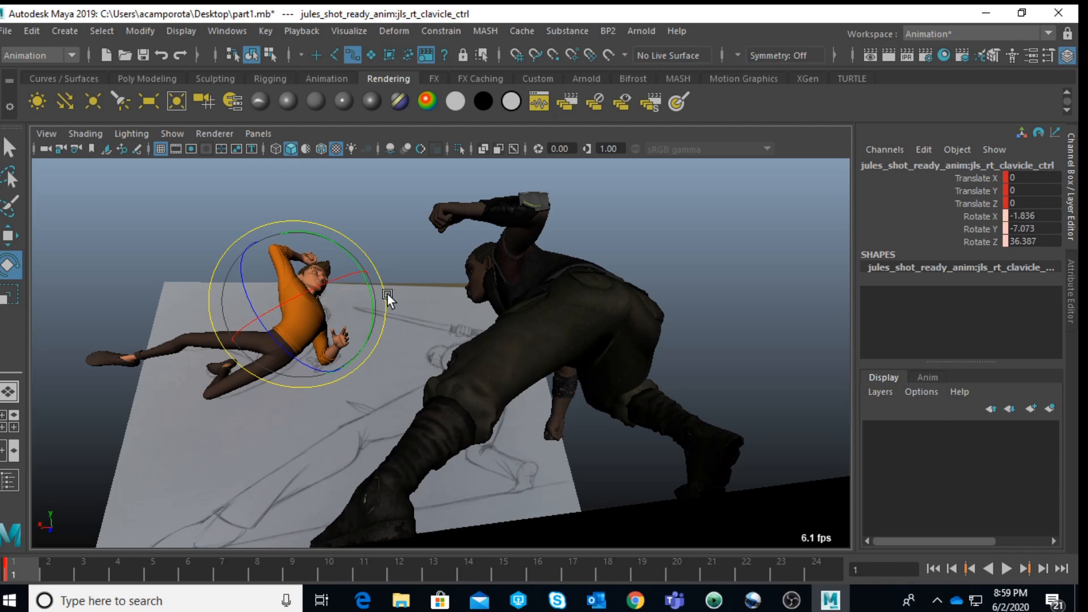
key(space)
Step: Rotate Jules's left upper arm FK control to about 59.9 in X, -33.5 in Y and 42.7 in Z
key(space)
scroll(662, 247, down, 5)
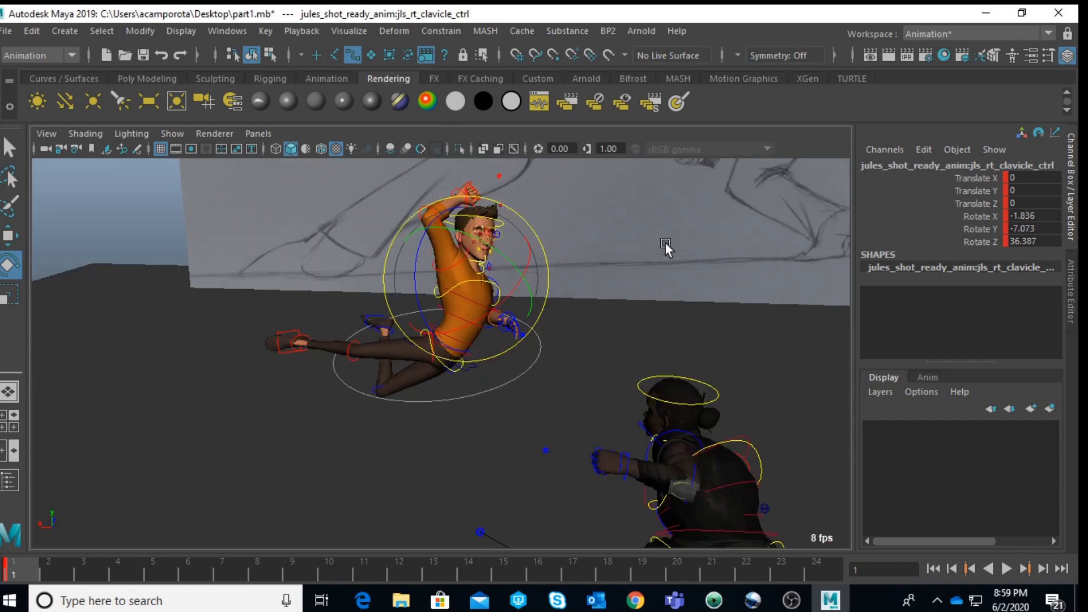
alt+middle_drag(652, 232, 580, 429)
alt+drag(580, 428, 580, 305)
alt+middle_drag(580, 305, 536, 190)
scroll(560, 318, up, 5)
alt+drag(560, 318, 476, 308)
click(476, 308)
click(342, 298)
alt+drag(343, 298, 467, 361)
click(613, 329)
click(447, 331)
key(space)
key(space)
drag(241, 301, 325, 309)
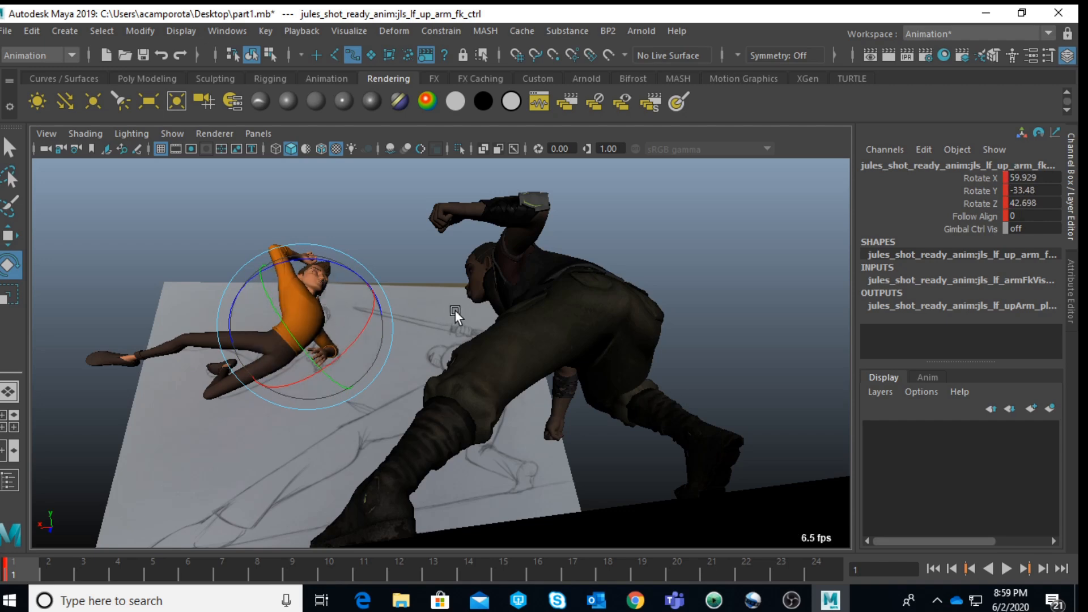
Step: Rotate Jules's left clavicle control to about 14.5 in X, 16.4 in Y and -15.4 in Z
key(space)
key(space)
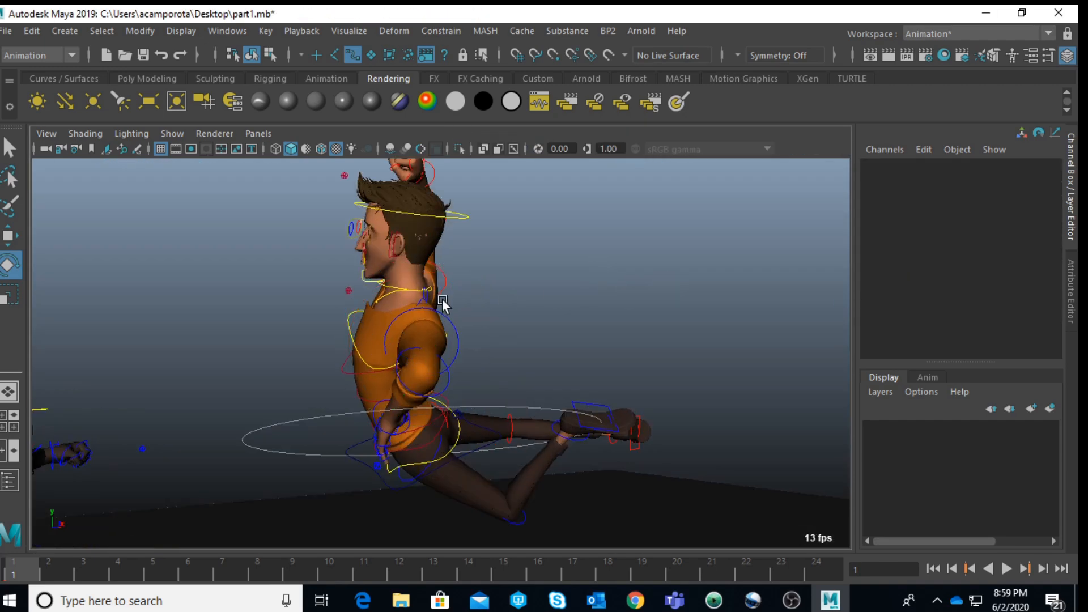
drag(447, 377, 411, 377)
click(654, 288)
click(432, 301)
key(space)
key(space)
drag(347, 259, 338, 244)
drag(345, 310, 337, 314)
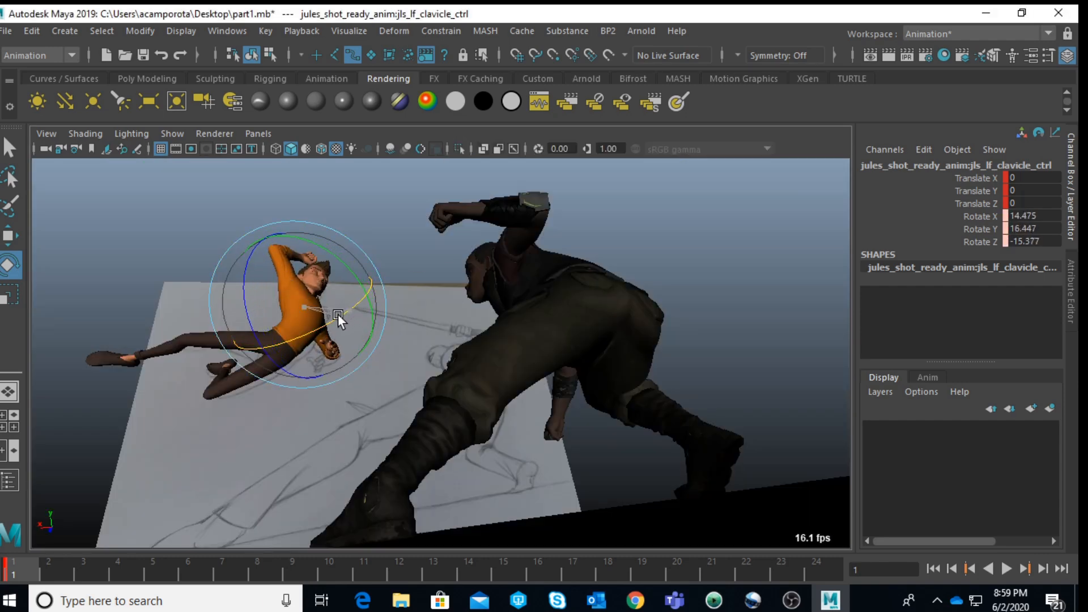
Step: Rotate Jules's left upper arm FK control to about 55.3 in X, 11.6 in Y and -0.2 in Z
key(space)
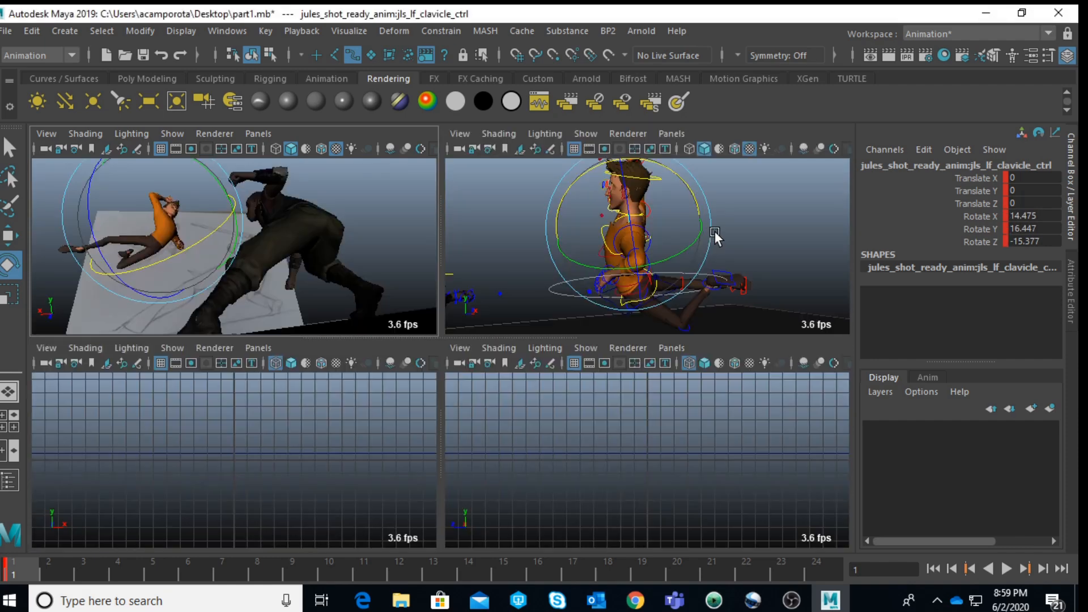
click(715, 244)
click(634, 225)
key(space)
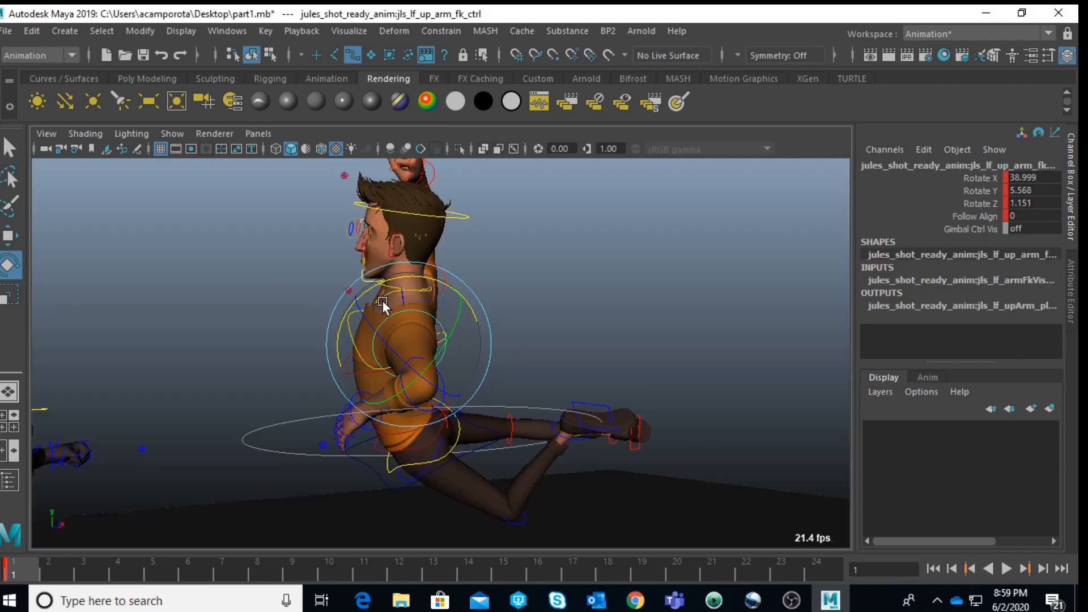
key(space)
drag(309, 320, 330, 346)
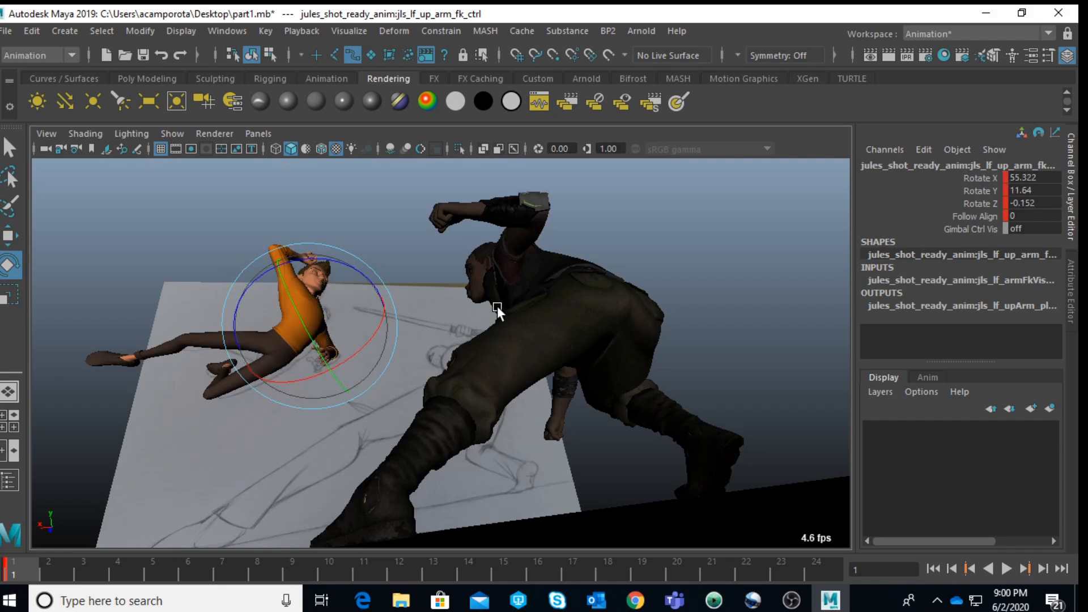
Step: Move Jules's lower neck control to about -3.0 in Y and -2.0 in Z to reshape his neck
key(space)
key(f)
click(732, 226)
key(space)
scroll(499, 240, up, 4)
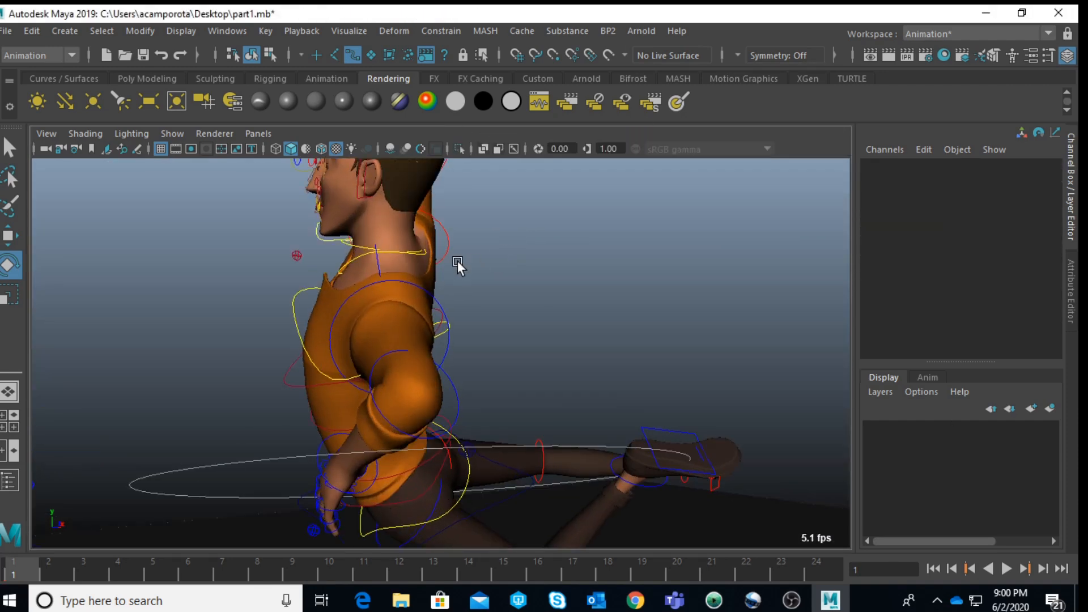
click(356, 246)
key(w)
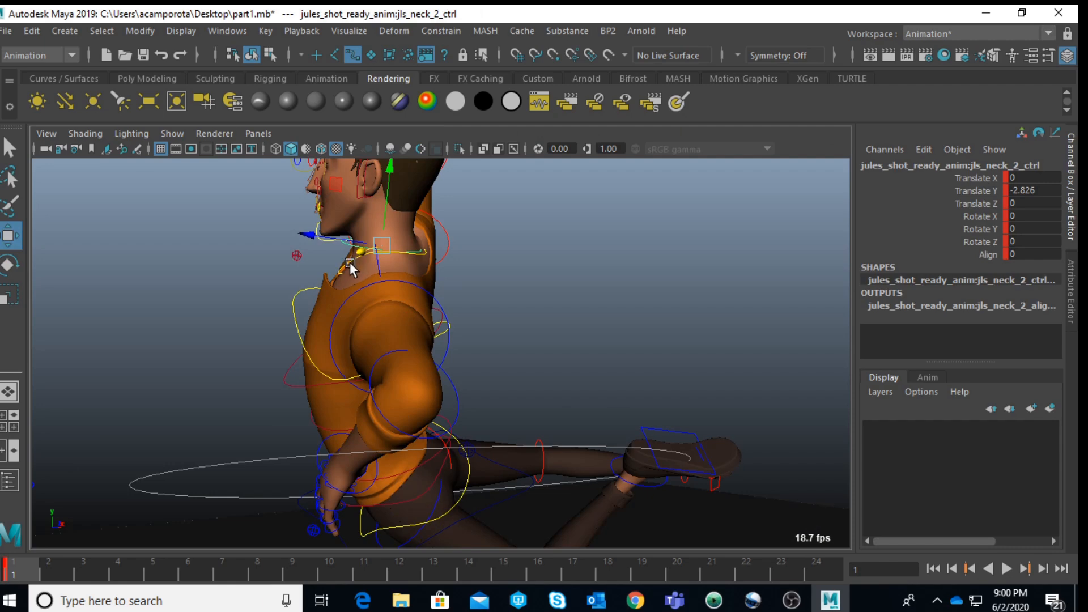
alt+drag(354, 264, 246, 258)
shift+click(177, 233)
scroll(177, 235, down, 4)
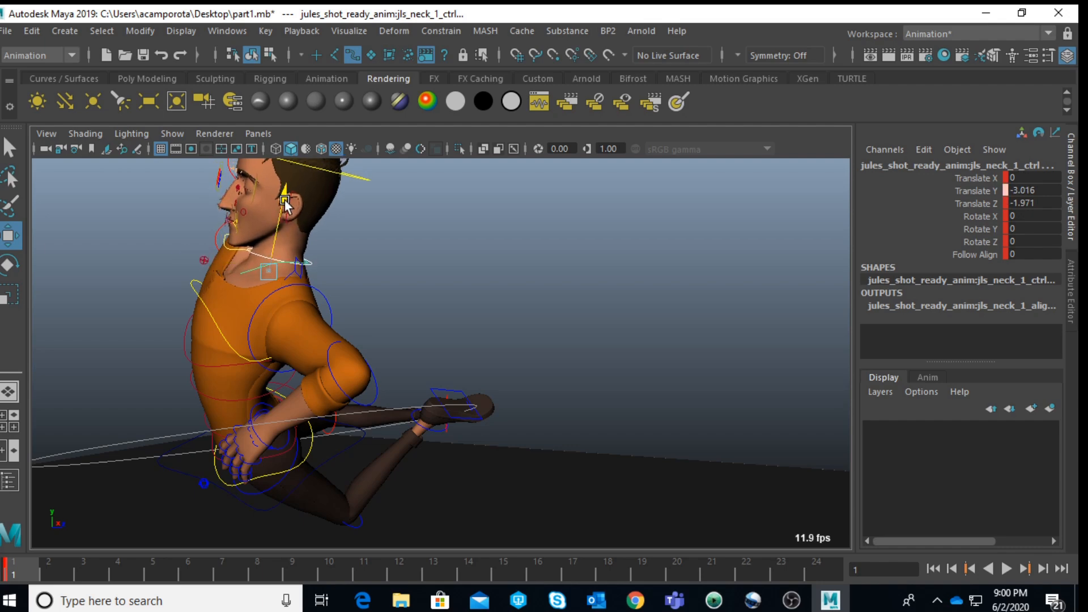
Step: Rotate Jules's head control to about 14.4 in X
click(357, 188)
key(e)
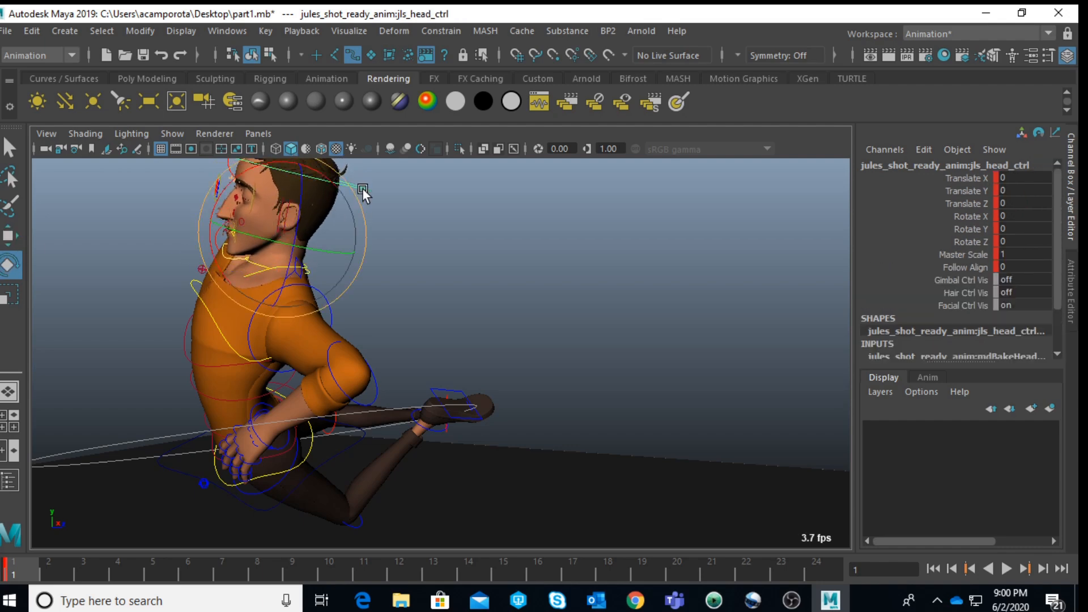
key(space)
key(space)
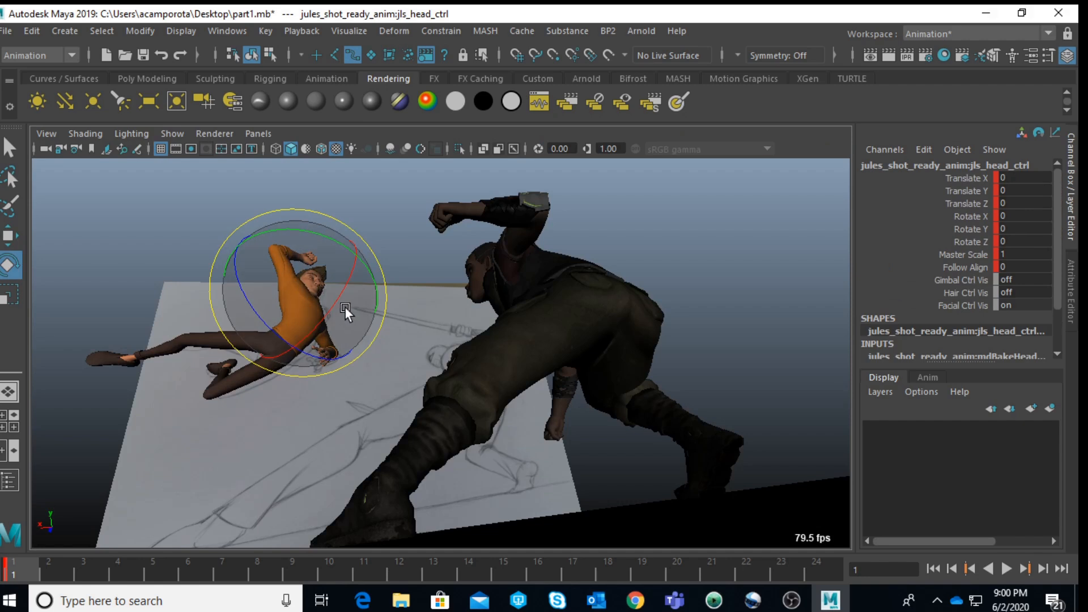
drag(344, 307, 337, 318)
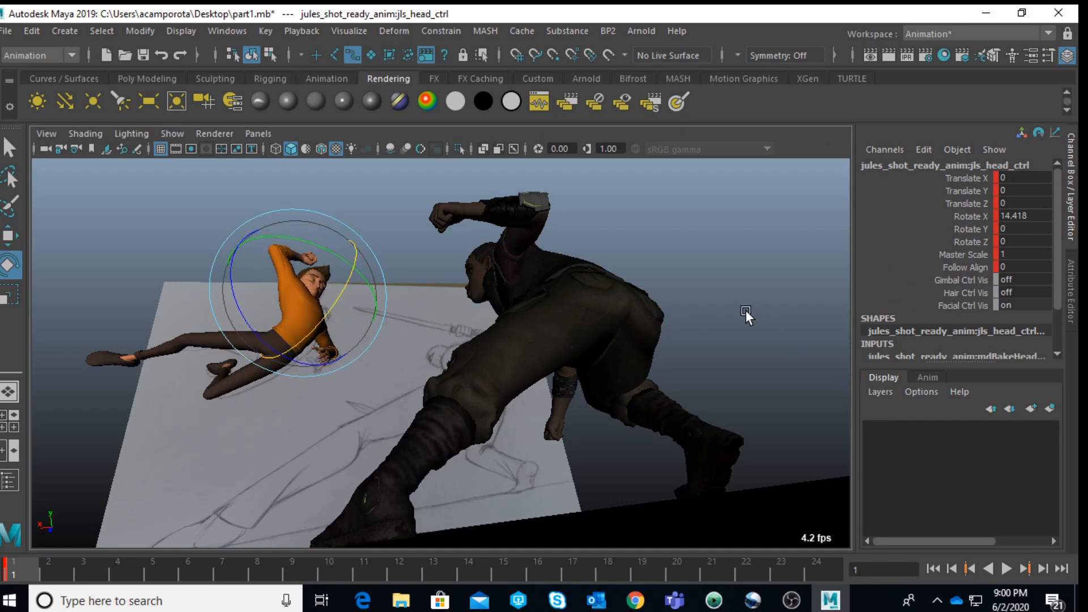
Step: Try a Master Scale of 0.8 on Jules's head control, and settle on 0.95
click(964, 258)
double_click(1028, 255)
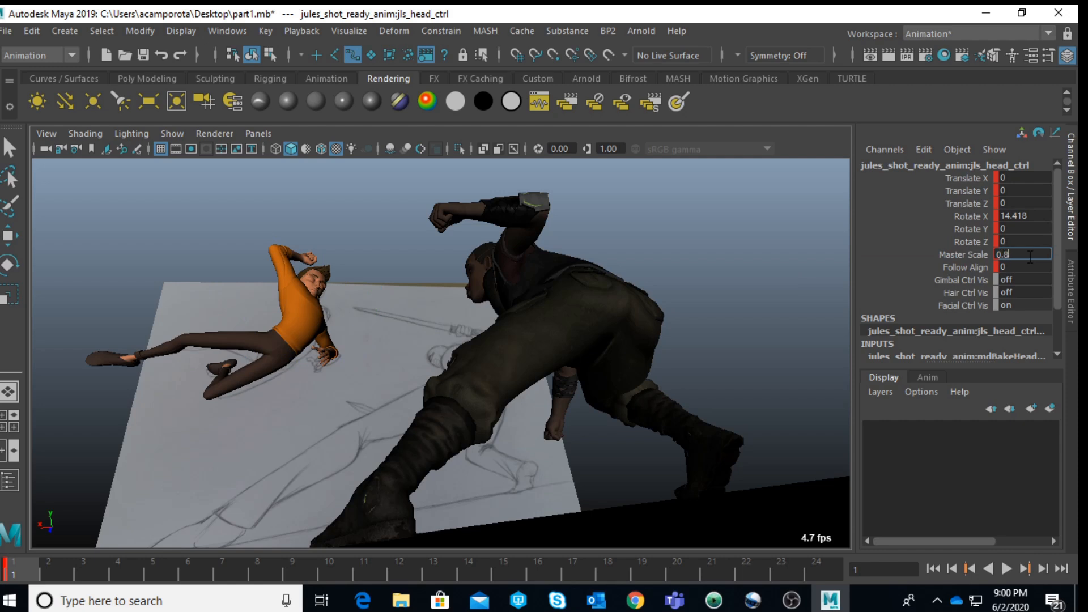
key(Return)
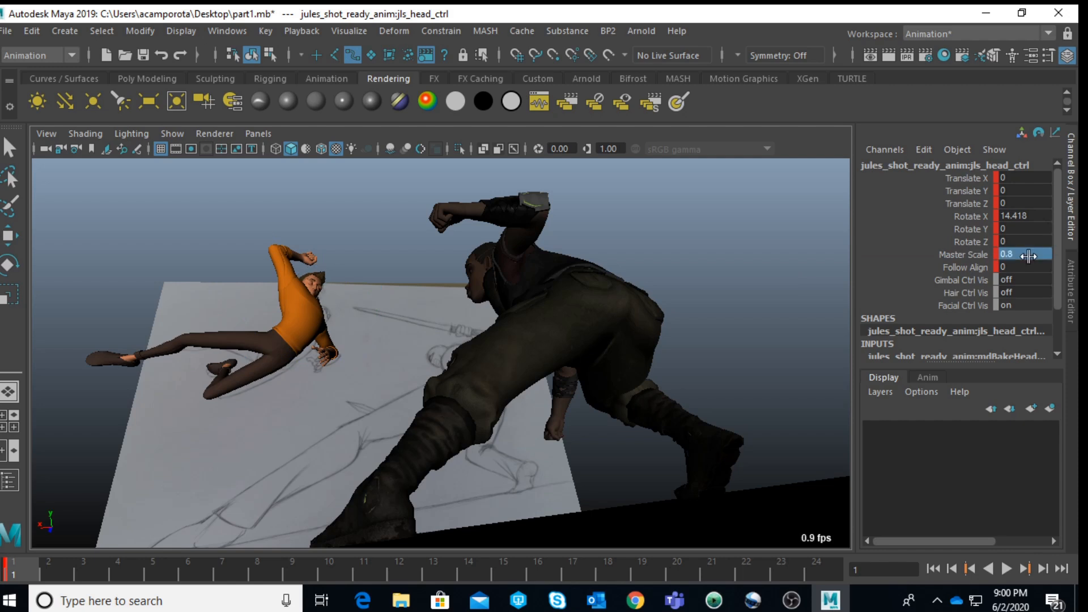
double_click(1029, 255)
key(Return)
double_click(1029, 256)
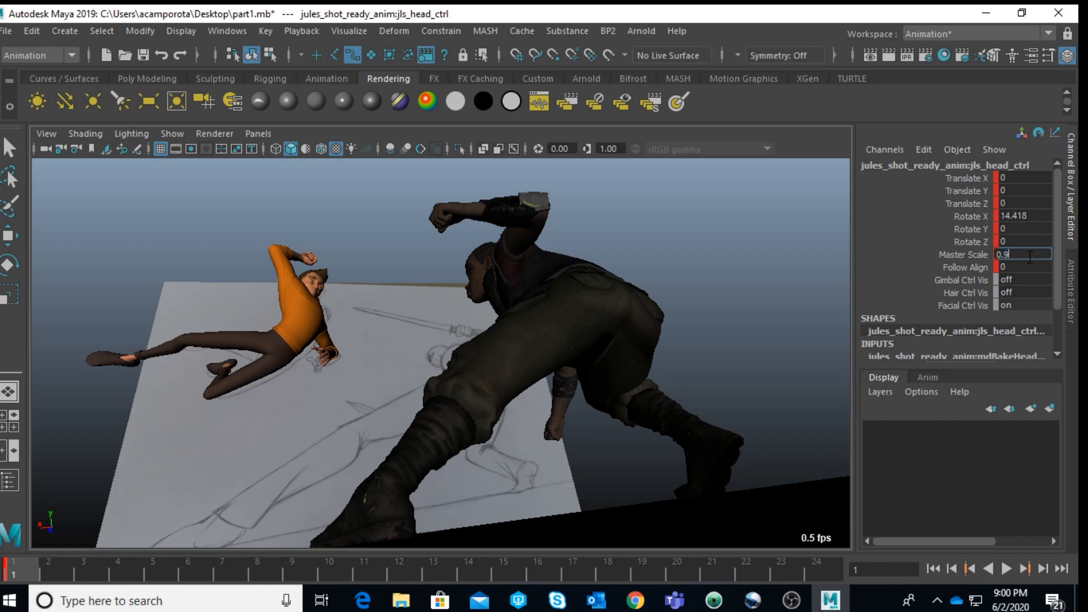
text(5)
key(Return)
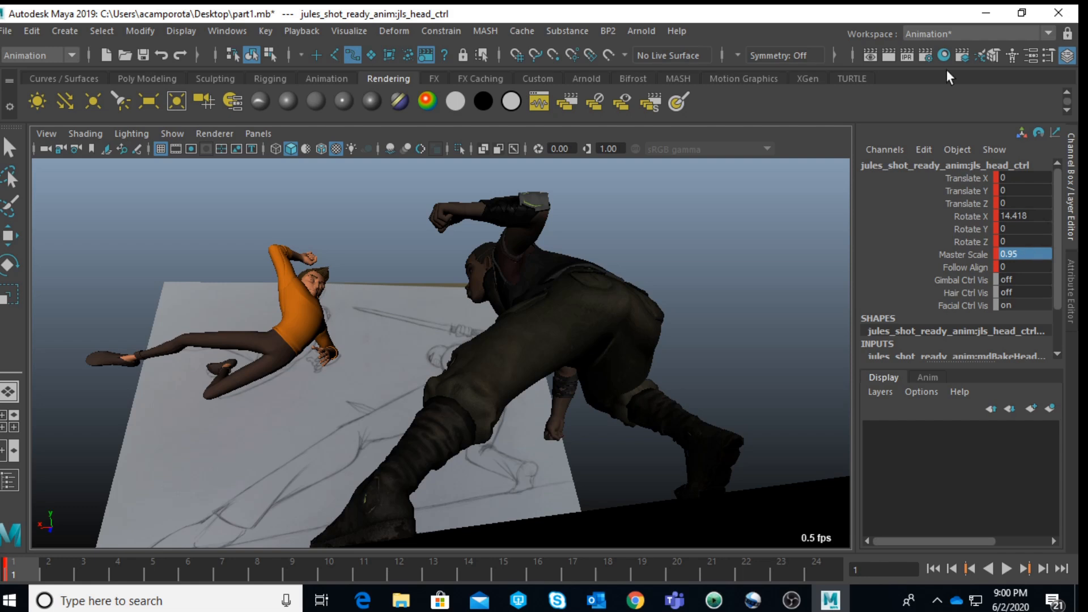
Step: Rotate Jules's head control to about 9.3 in X and raise it to about 3.6 in Y
click(386, 257)
key(e)
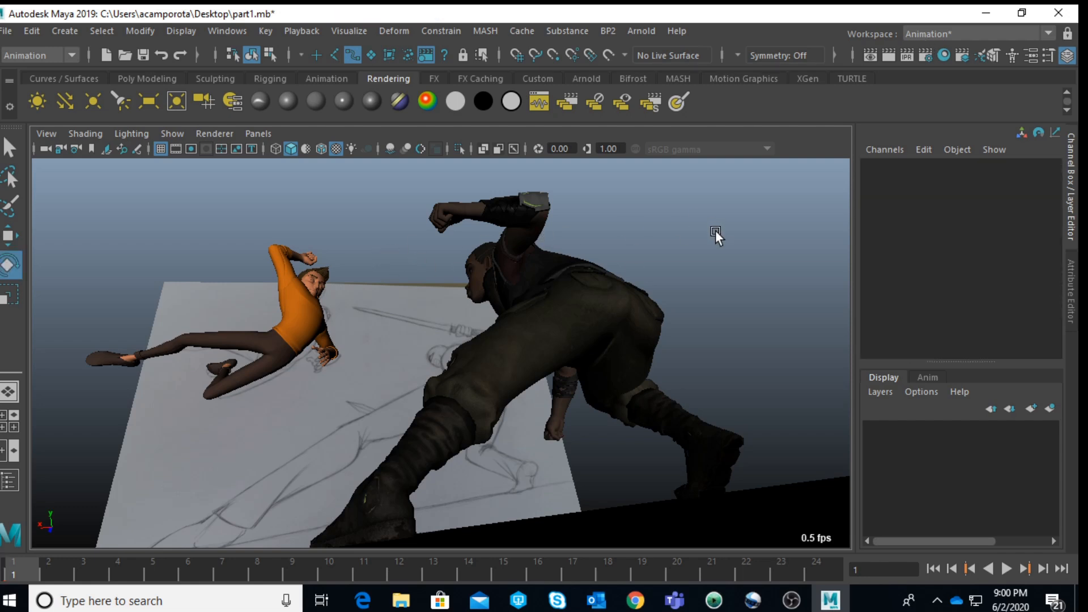
key(space)
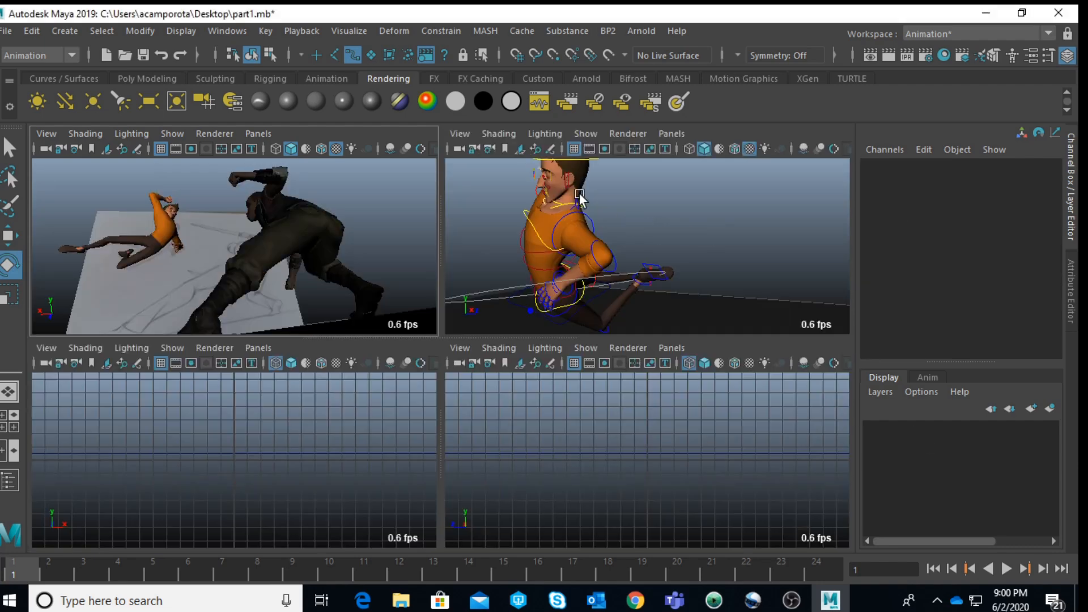
click(590, 161)
click(280, 225)
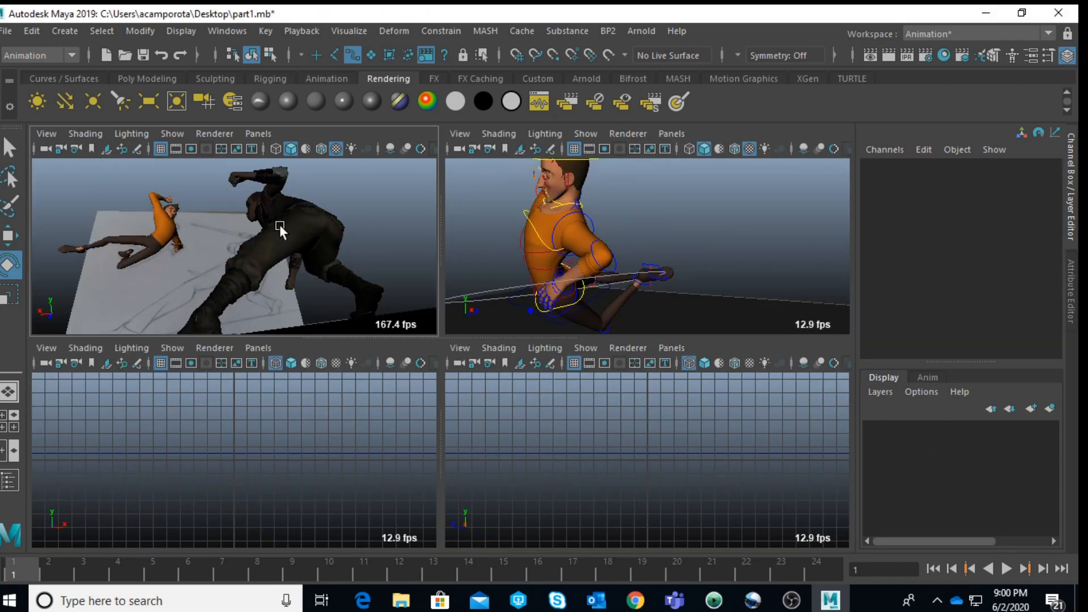
alt+drag(651, 190, 617, 202)
click(616, 197)
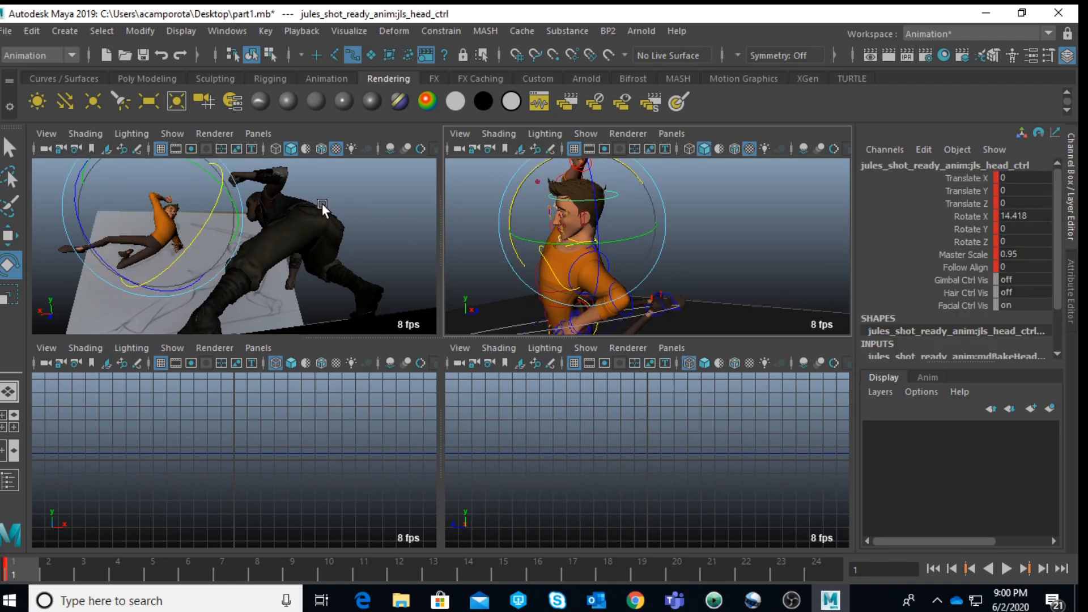
key(space)
drag(338, 295, 312, 249)
key(w)
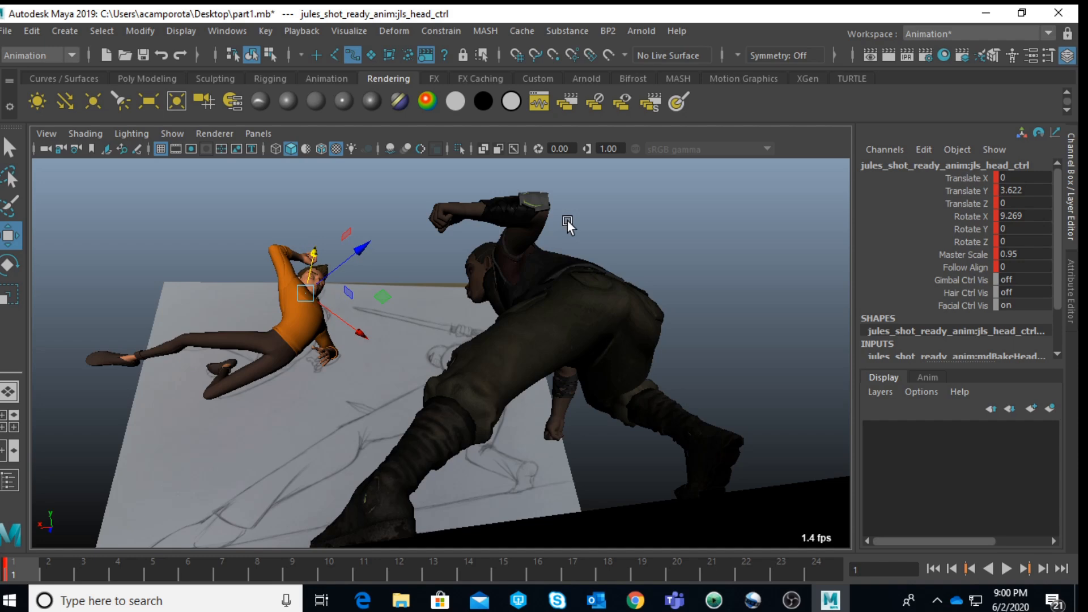
Step: Tilt Jules's head by rotating its control to about 4.2 in X, -0.3 in Y and 12.7 in Z
key(space)
key(space)
alt+right_drag(568, 215, 433, 249)
mouse_move(433, 249)
alt+mouse_down()
mouse_move(574, 266)
mouse_move(600, 257)
mouse_move(565, 331)
mouse_move(576, 371)
mouse_move(560, 342)
mouse_move(562, 309)
mouse_move(537, 322)
mouse_move(512, 393)
mouse_move(484, 388)
alt+mouse_up()
key(q)
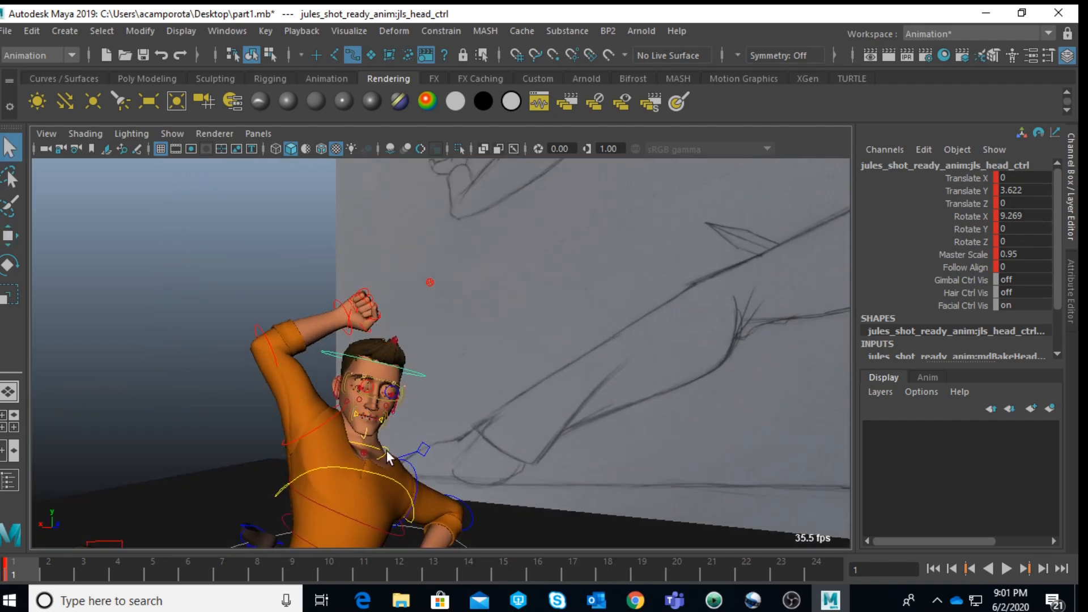
click(386, 450)
key(e)
drag(414, 410, 453, 413)
click(446, 396)
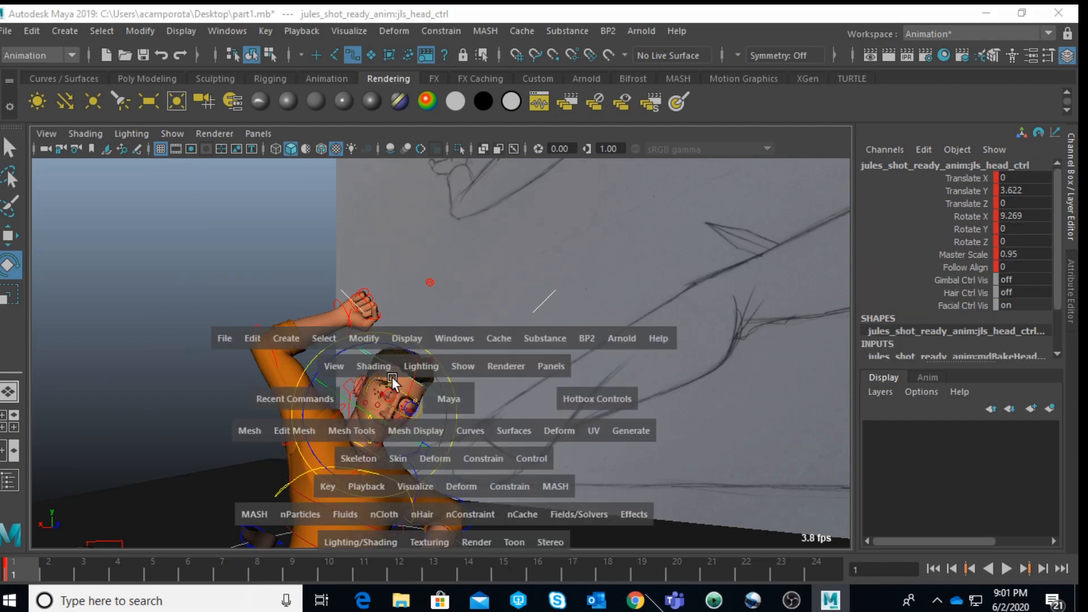
key(space)
key(space)
drag(240, 284, 338, 288)
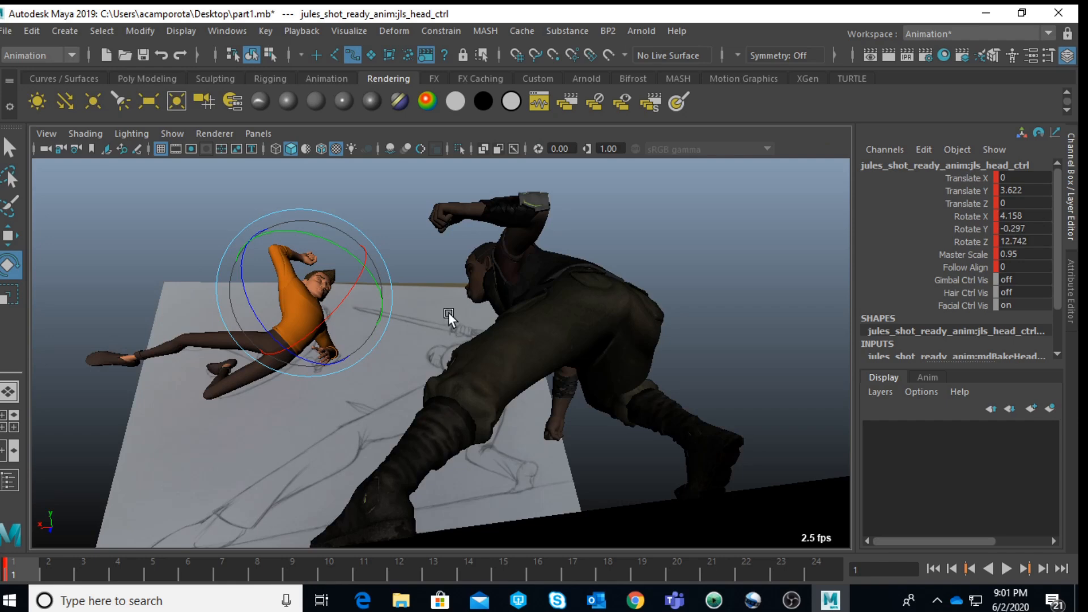
Step: Adjust the palm of Jules's left hand, rotating the middle cup FK control to about -6.4 in Y and selecting the pinky cup control
key(space)
key(space)
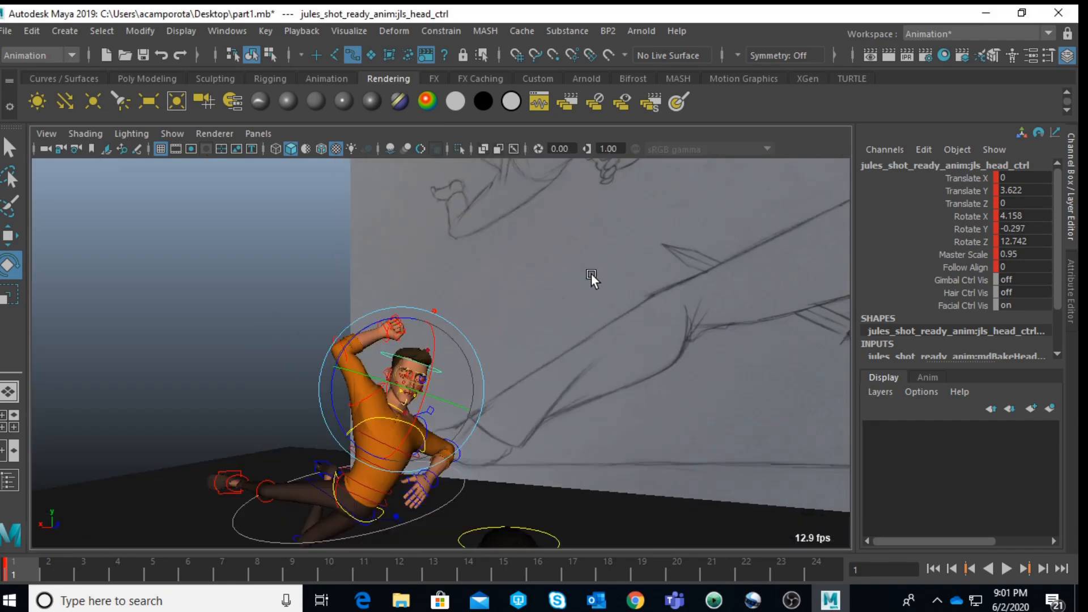
scroll(501, 431, up, 5)
mouse_move(477, 448)
alt+mouse_down()
mouse_move(496, 322)
mouse_move(534, 405)
mouse_move(547, 303)
mouse_move(505, 379)
mouse_move(375, 358)
mouse_move(501, 342)
alt+mouse_up()
click(392, 315)
drag(365, 292, 489, 266)
click(489, 267)
click(399, 306)
drag(400, 304, 465, 455)
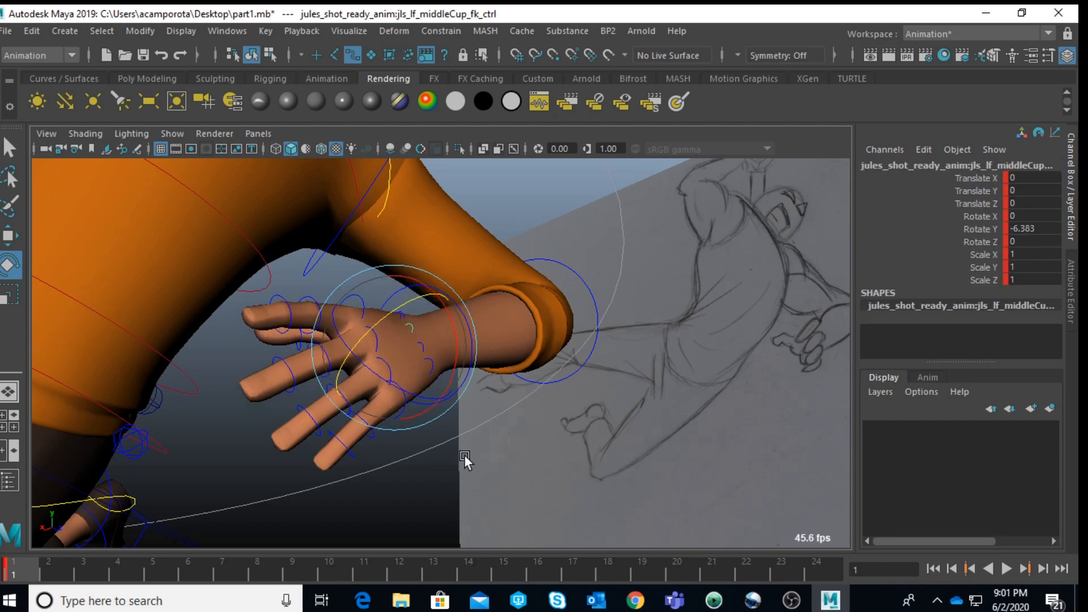
click(461, 455)
click(434, 368)
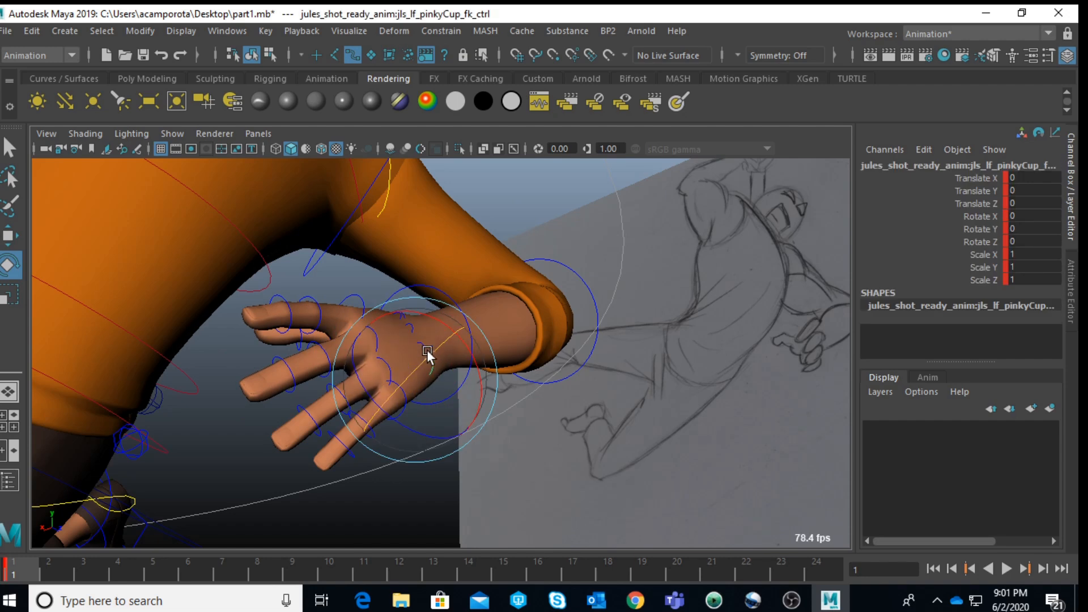
key(q)
Step: Curl the index and middle fingers of Jules's left hand at their mid joints, rotating the index joint about 85 in Y
click(310, 310)
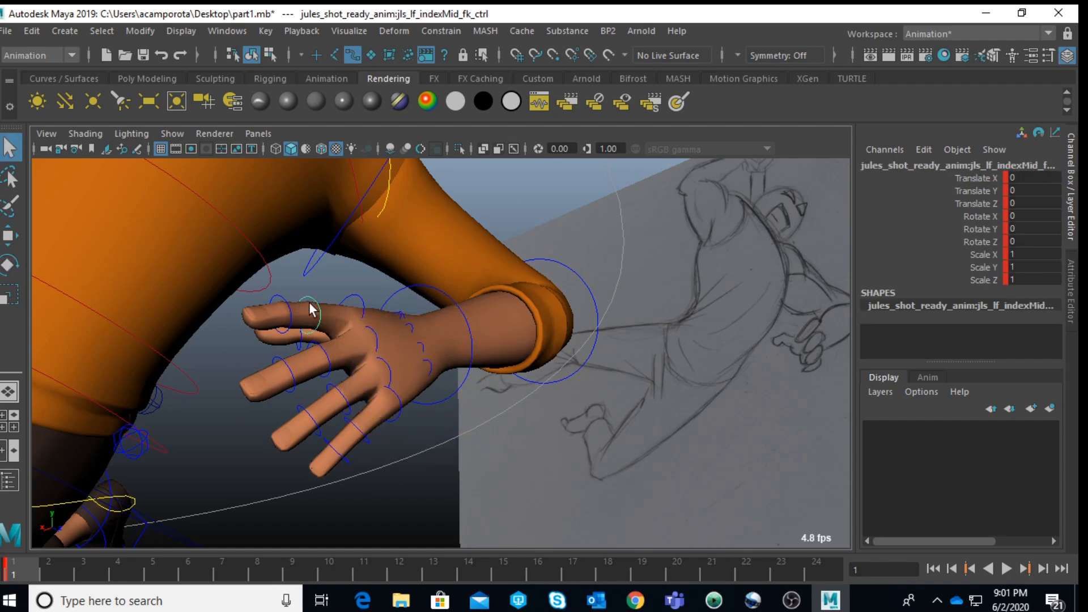
key(e)
drag(287, 287, 243, 352)
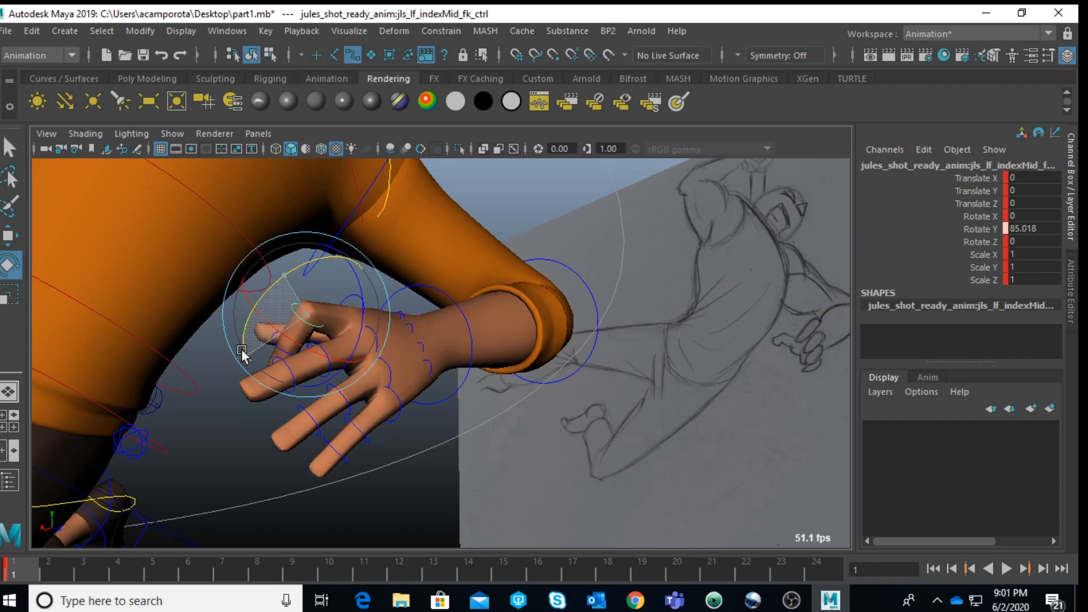
key(q)
click(333, 372)
key(e)
drag(303, 332, 256, 400)
key(q)
click(232, 468)
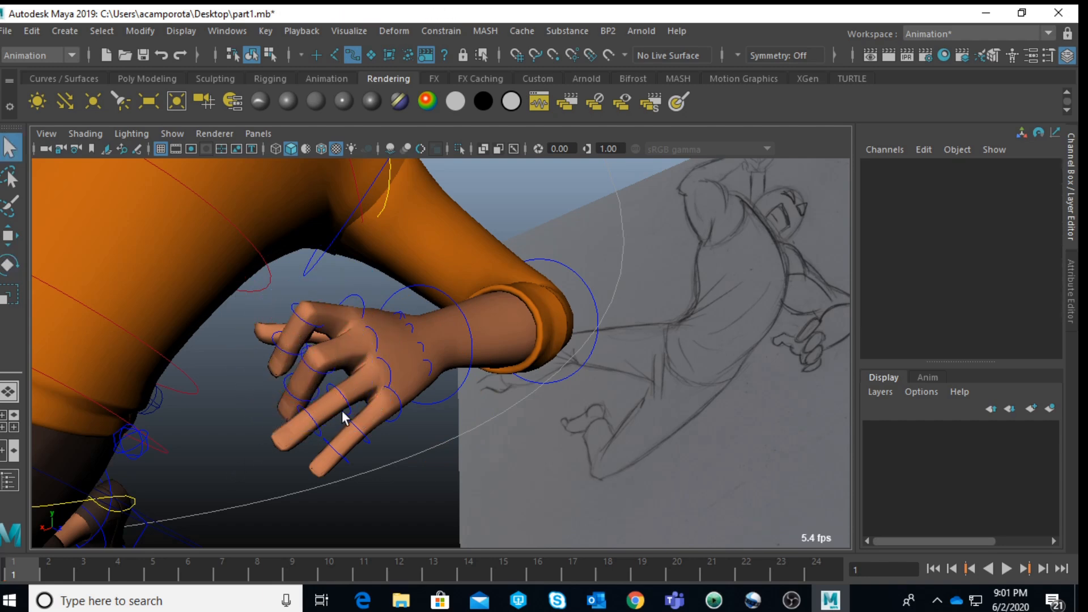
Step: Curl the ring and pinky fingers of Jules's left hand downward at their mid joints
click(349, 408)
key(e)
drag(335, 378, 301, 426)
key(q)
click(363, 438)
key(e)
drag(351, 414, 315, 460)
Step: Select the index, middle, ring and pinky tip FK controls of Jules's left hand and rotate them together to about 24.2 in Y
mouse_move(367, 404)
alt+mouse_down()
mouse_move(400, 383)
mouse_move(386, 391)
mouse_move(407, 363)
mouse_move(332, 366)
alt+mouse_up()
click(346, 358)
key(q)
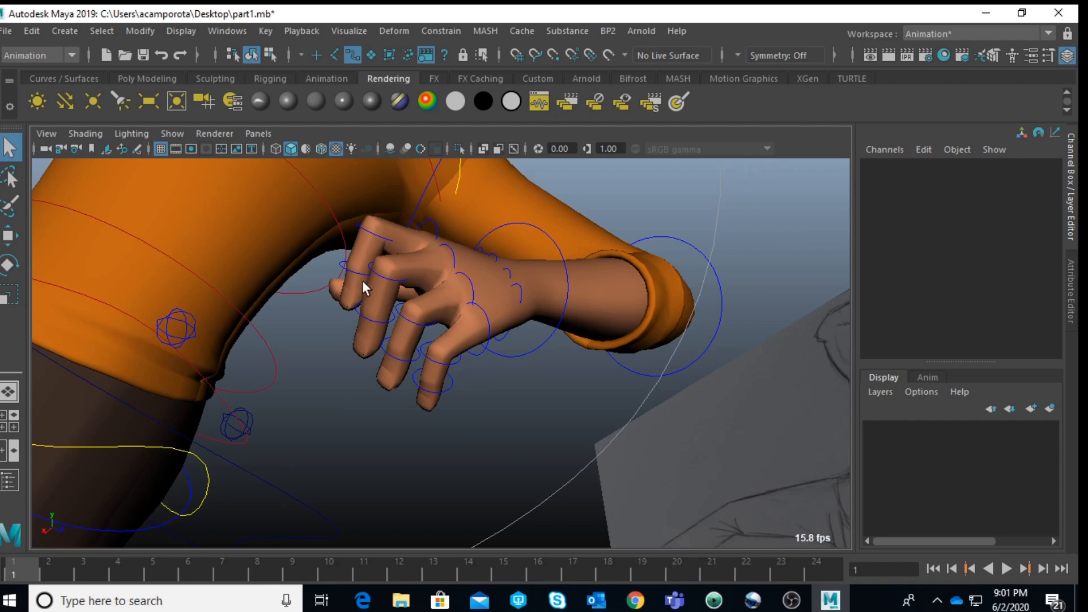
click(359, 273)
shift+click(369, 314)
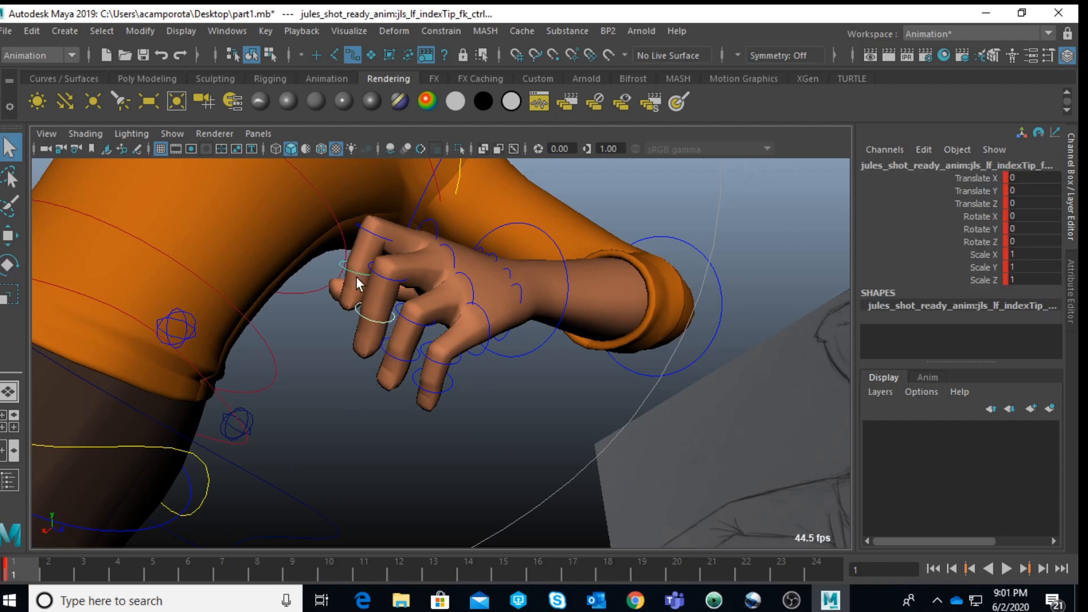
shift+click(386, 355)
shift+click(432, 386)
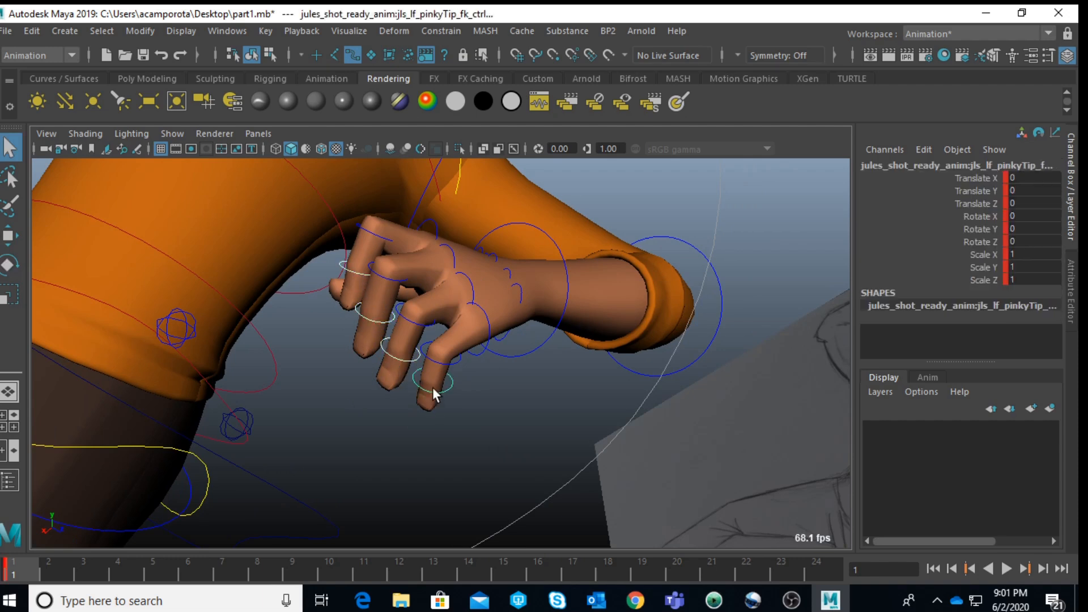
key(e)
drag(413, 347, 400, 379)
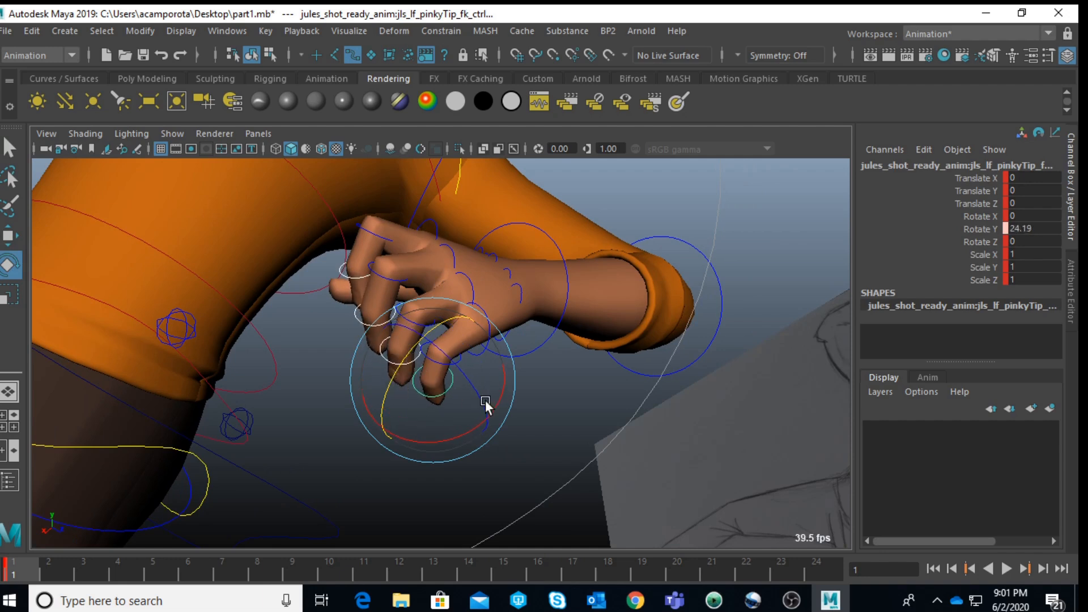
Step: Adjust the palm of Jules's left hand, rotating the ring cup FK control to about 6.9 in Y
click(543, 397)
click(519, 295)
drag(495, 285, 495, 288)
click(533, 402)
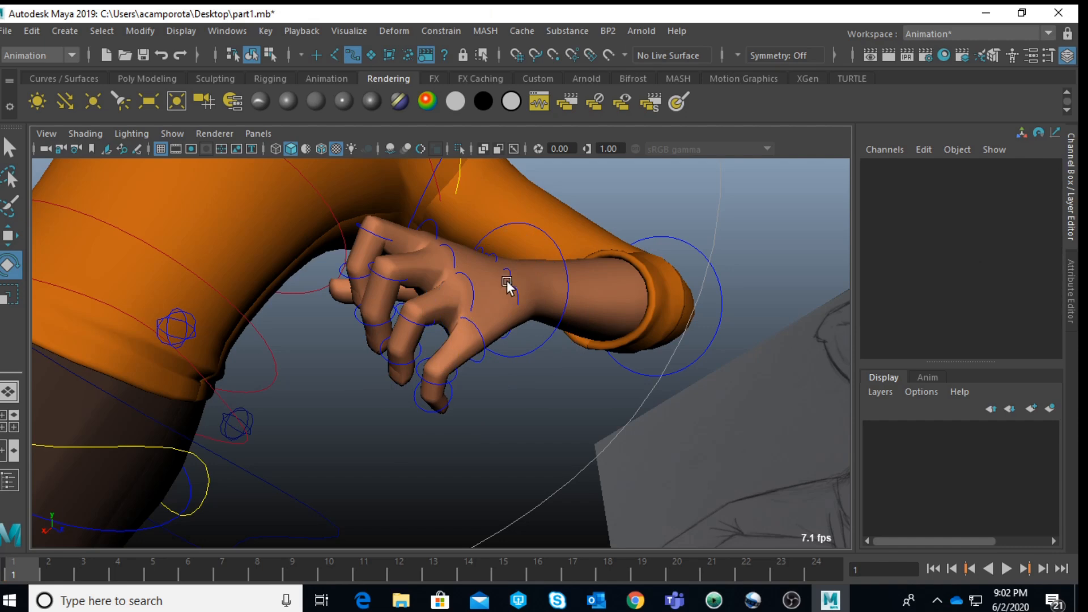
click(508, 270)
drag(477, 263, 474, 275)
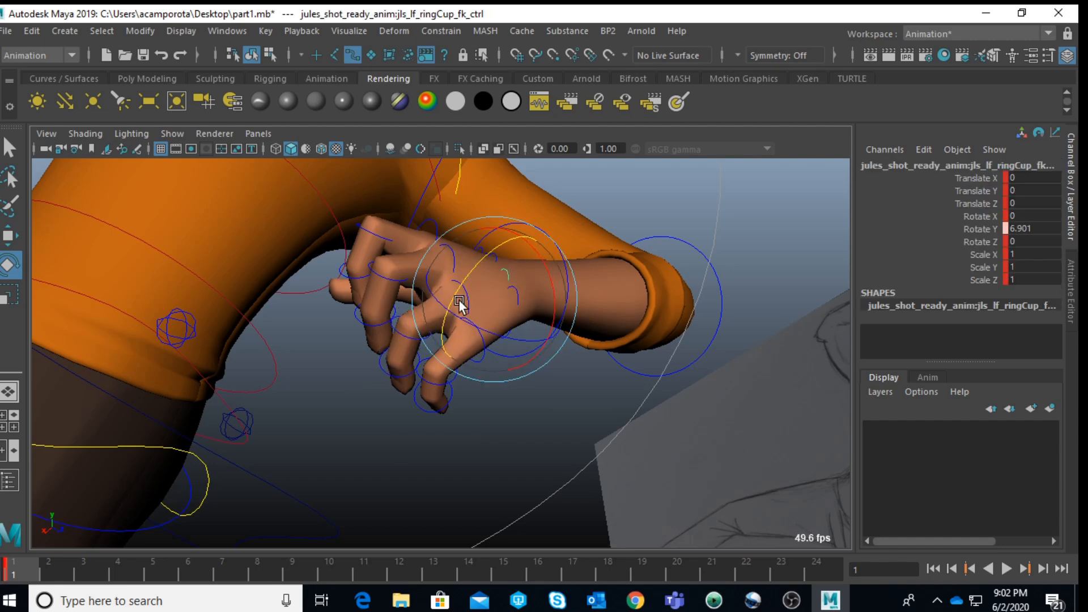
click(575, 385)
Step: Rotate Jules's left wrist FK control to about 3.7 in X, -14.5 in Y and 2.8 in Z
click(530, 320)
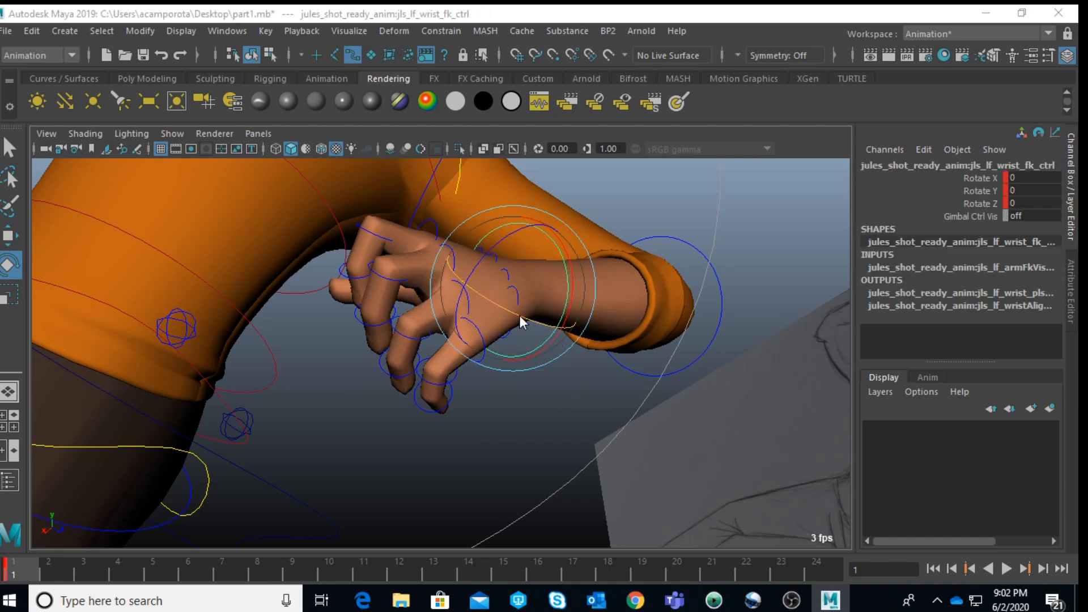
key(space)
key(space)
drag(362, 356, 350, 375)
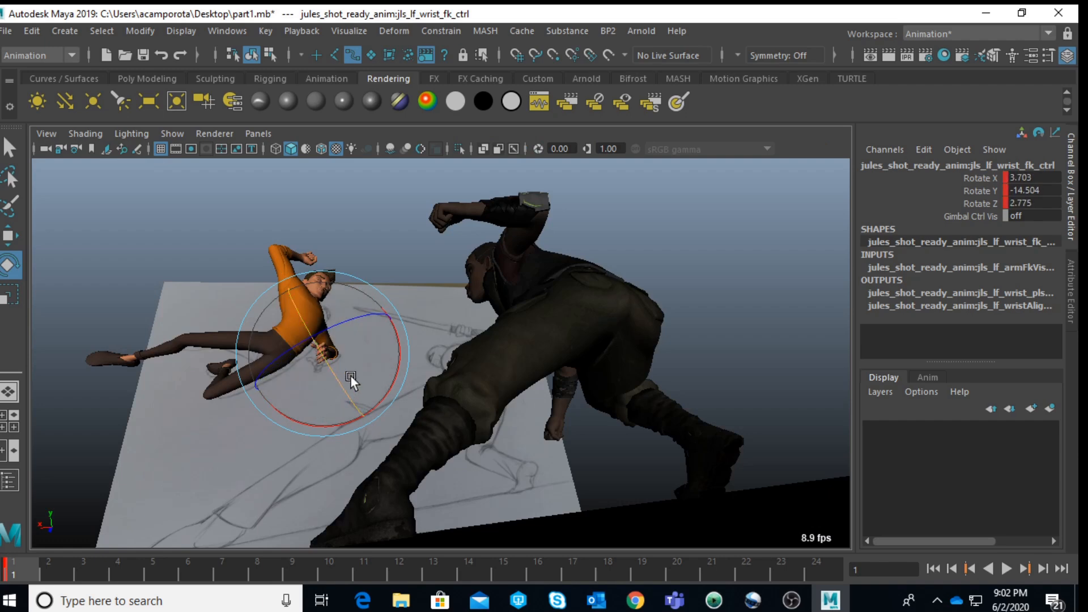
click(393, 243)
Step: Rotate Jules's left elbow FK control to about -0.6 in X, -114.3 in Y and -7.5 in Z to match the sketch
key(space)
click(787, 220)
key(space)
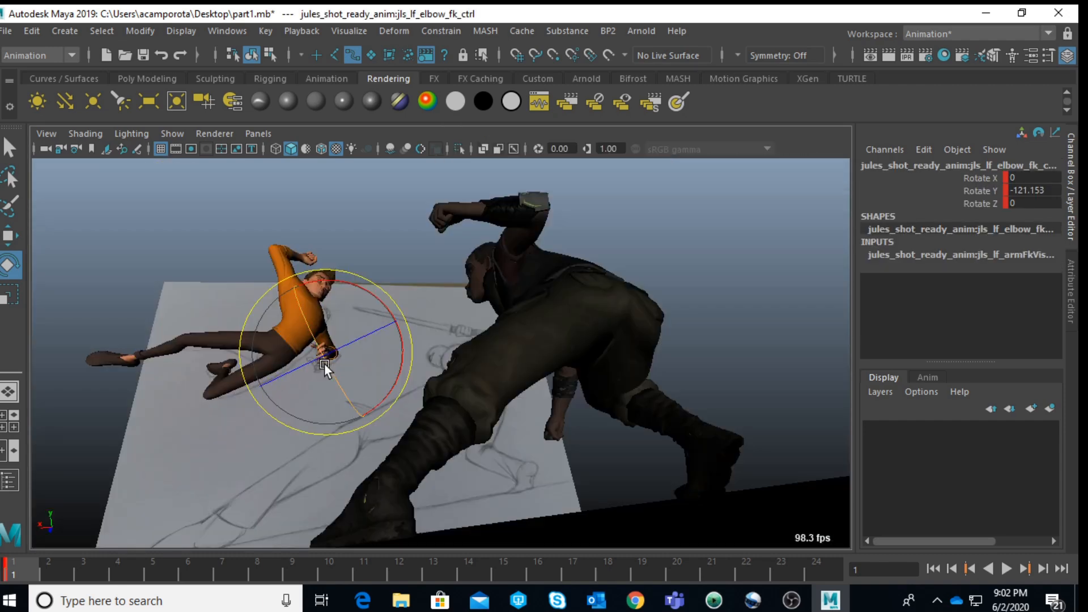
drag(355, 358, 350, 359)
key(s)
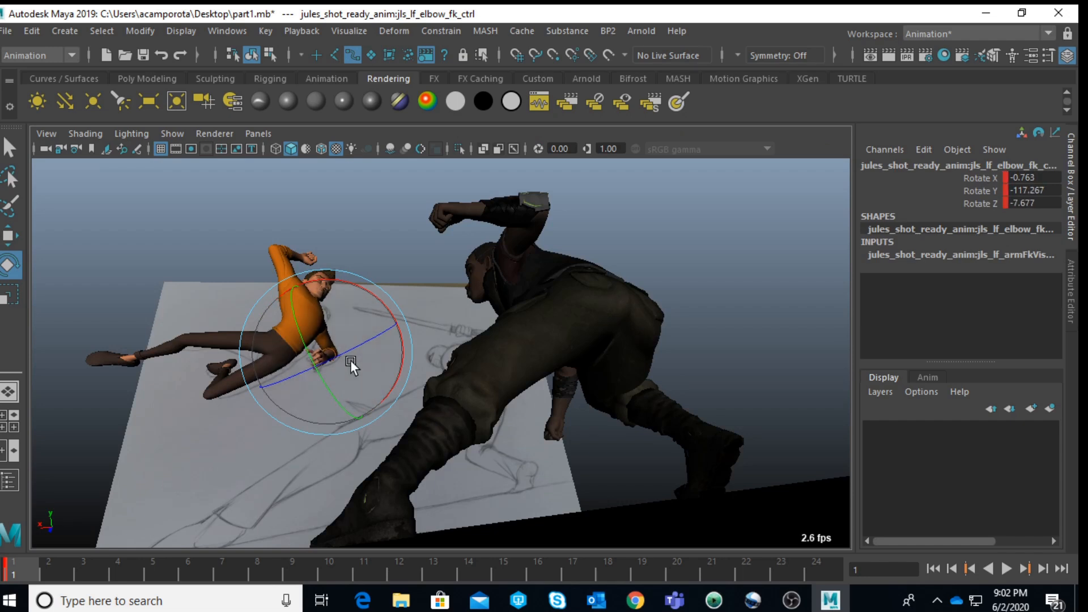
drag(339, 388, 301, 363)
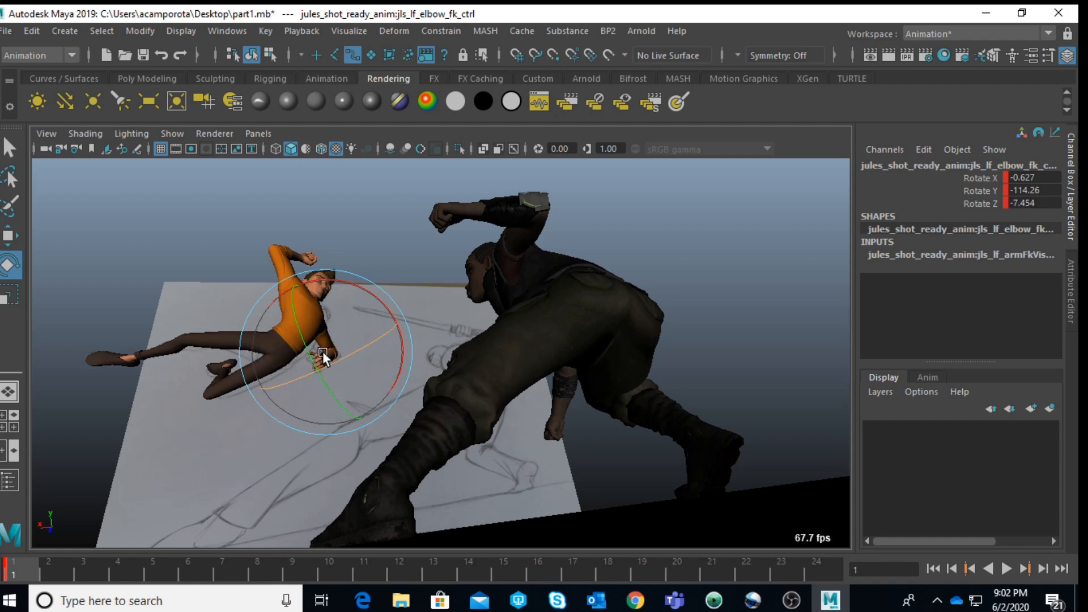
click(385, 229)
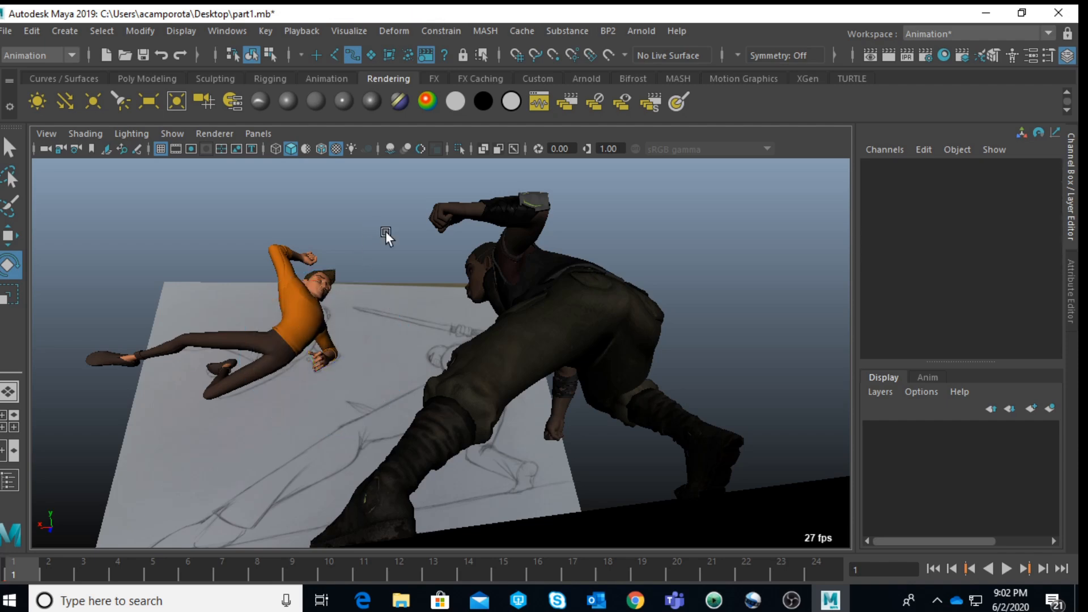
Step: Lower Jules's lower lip control to about -0.48 in Y to part the lips
key(space)
key(space)
key(f)
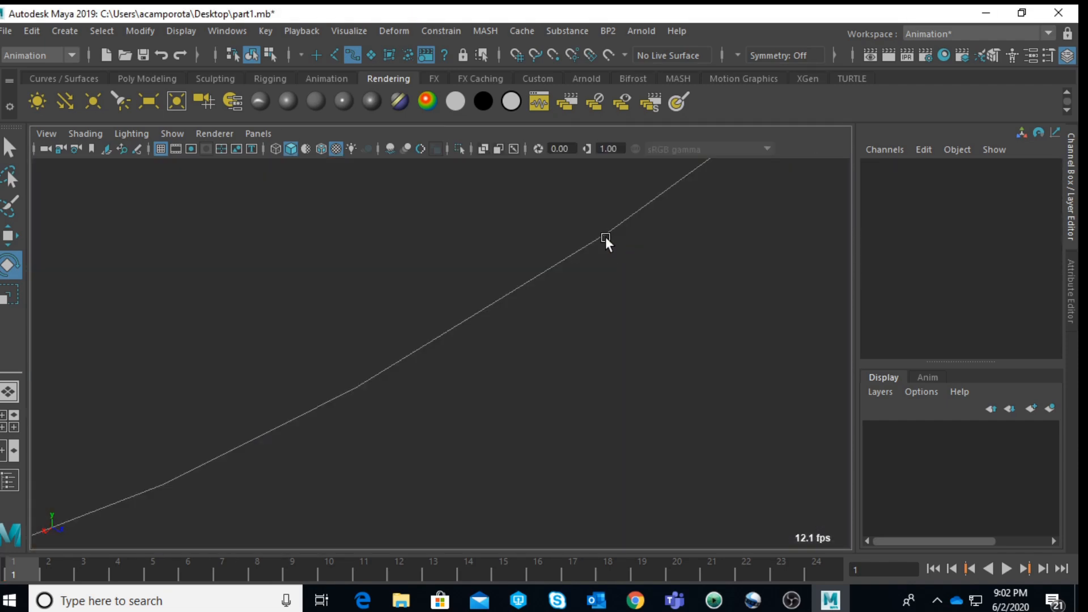
alt+right_drag(605, 236, 546, 257)
alt+drag(546, 258, 475, 245)
alt+middle_drag(475, 245, 428, 389)
mouse_move(429, 389)
alt+mouse_down()
mouse_move(454, 241)
mouse_move(409, 366)
mouse_move(383, 335)
mouse_move(390, 319)
mouse_move(392, 382)
alt+mouse_up()
alt+middle_drag(392, 382, 395, 382)
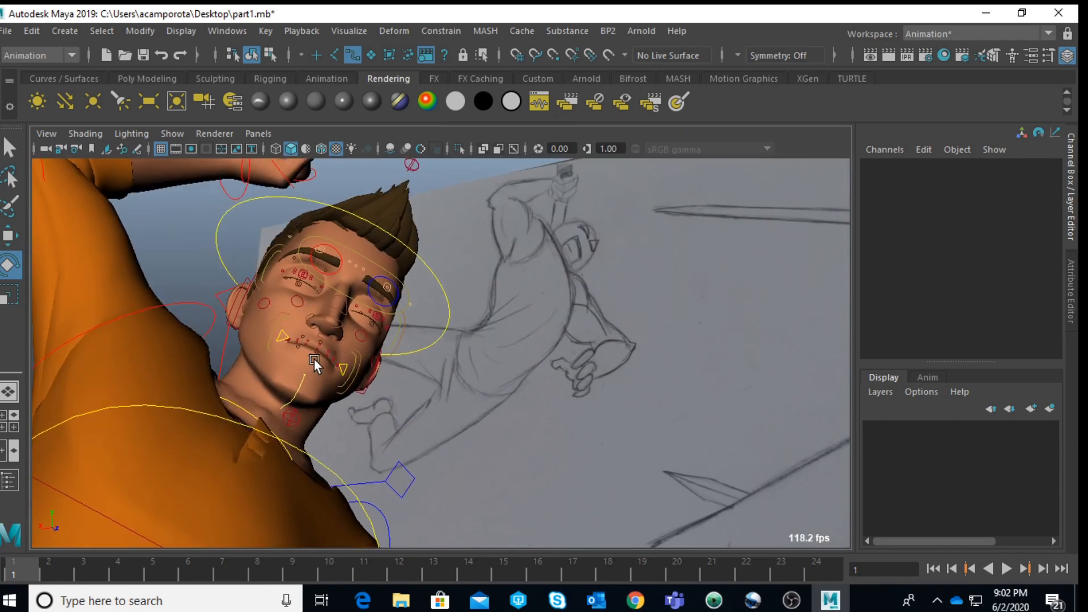
click(315, 361)
key(f)
scroll(321, 351, down, 5)
scroll(324, 348, down, 4)
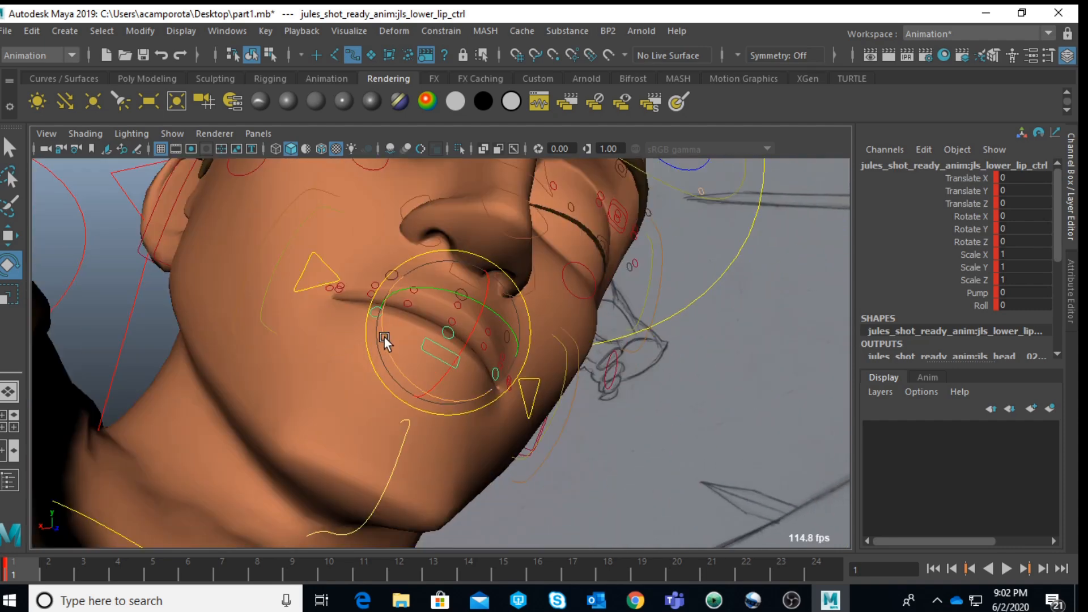
alt+drag(378, 336, 345, 351)
scroll(369, 352, down, 5)
key(w)
mouse_move(431, 340)
alt+mouse_down()
mouse_move(444, 352)
mouse_move(444, 334)
mouse_move(422, 349)
alt+mouse_up()
click(369, 295)
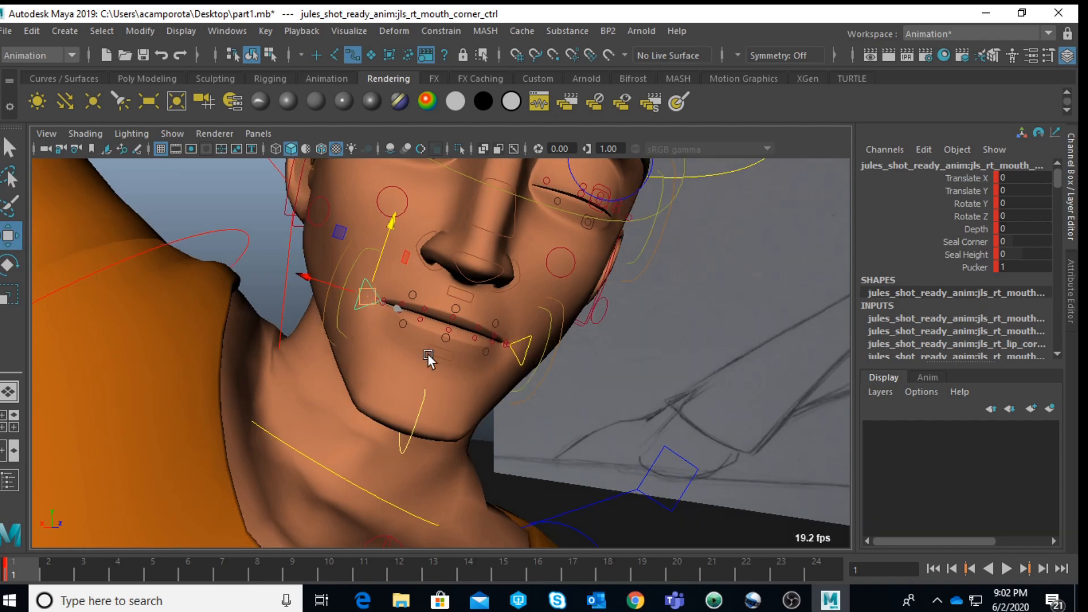
click(437, 356)
drag(455, 302, 452, 311)
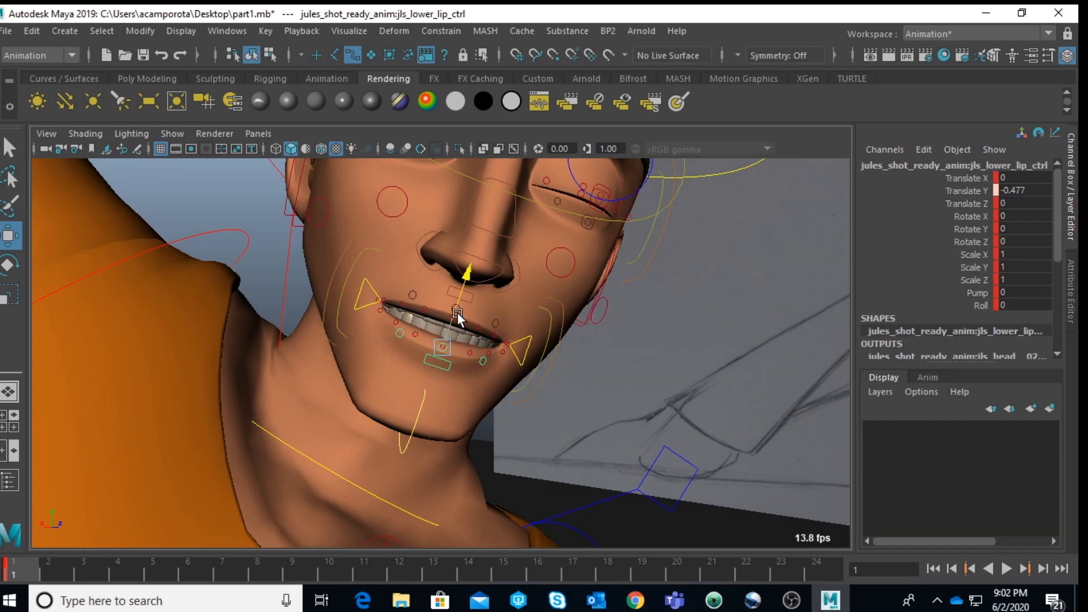
Step: Reposition Jules's right mouth corner control to stretch that side of the mouth
alt+drag(376, 325, 431, 344)
click(360, 287)
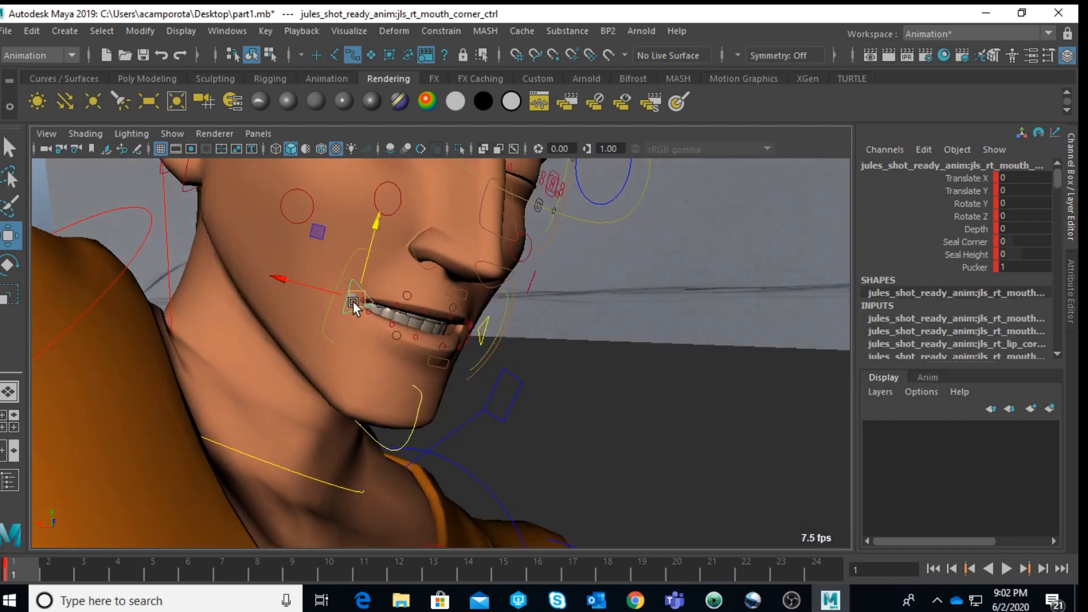
alt+drag(359, 296, 352, 301)
drag(314, 247, 294, 257)
alt+drag(393, 283, 480, 364)
Step: Reposition Jules's left mouth corner control and refine the lip shape on that side
click(418, 284)
click(594, 332)
alt+drag(608, 328, 590, 349)
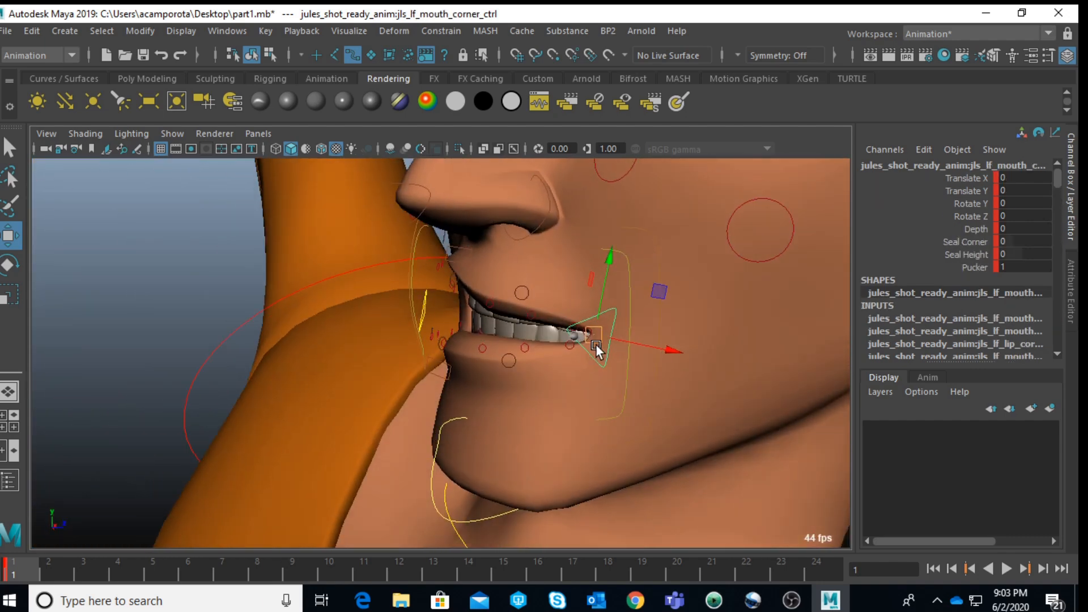
drag(648, 291, 625, 326)
click(533, 293)
mouse_move(559, 289)
mouse_down()
mouse_move(636, 243)
mouse_move(627, 223)
mouse_move(627, 295)
mouse_move(699, 306)
mouse_move(586, 315)
mouse_move(571, 302)
mouse_up()
scroll(573, 302, down, 5)
alt+middle_drag(542, 333, 552, 314)
Step: Scale Jules's overall mouth control to about 1.3 in Y to bare the teeth
scroll(474, 383, up, 4)
scroll(552, 314, up, 3)
click(372, 274)
key(r)
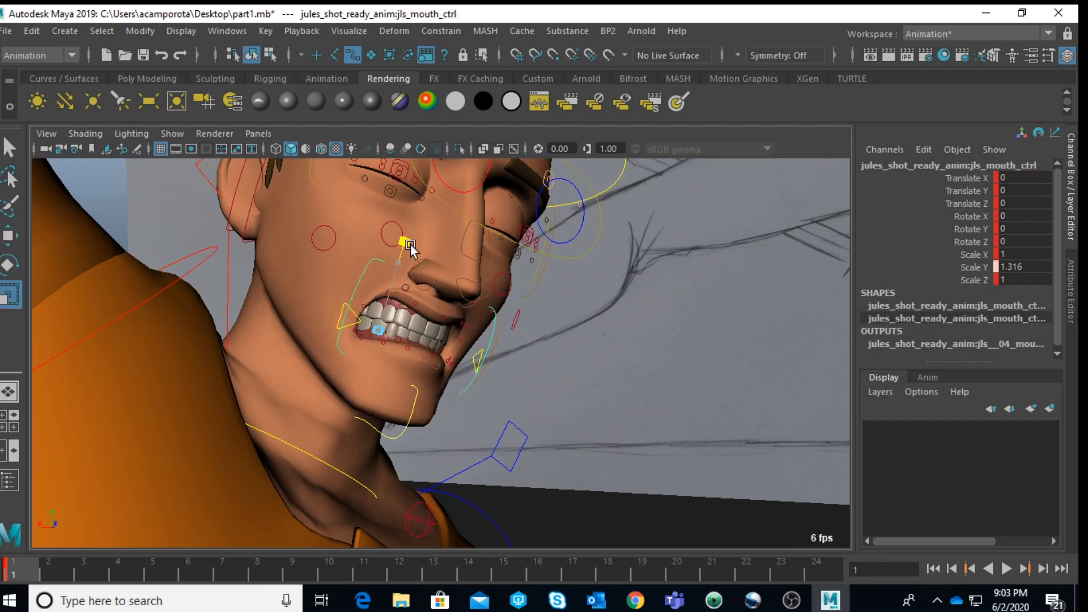
drag(410, 255, 439, 292)
Step: Lower Jules's lower lip control further to about -0.85 in Y and check the expression through the shot camera
click(434, 353)
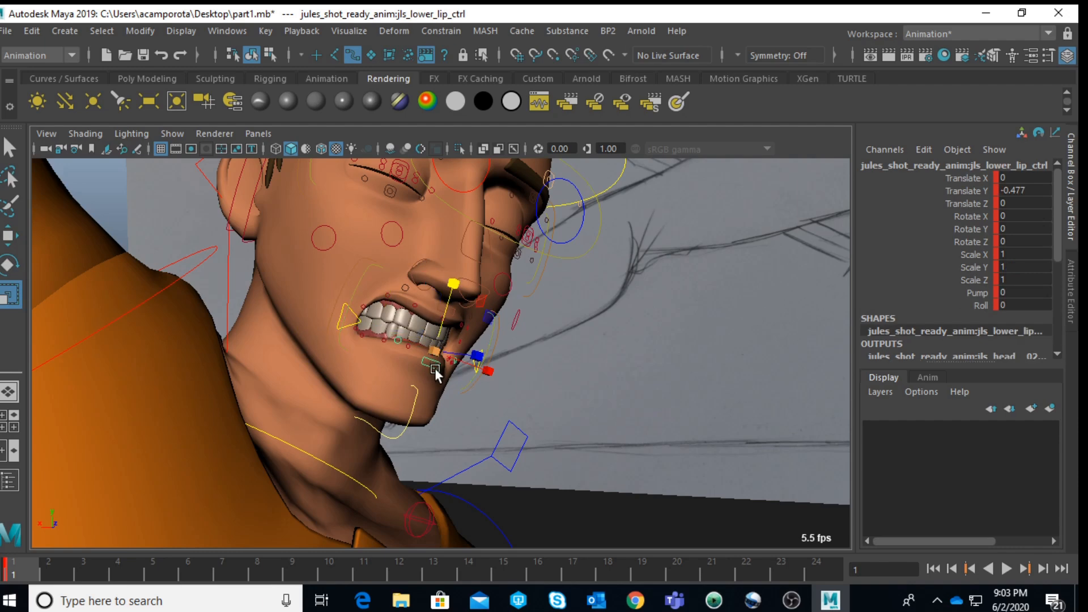
key(w)
drag(440, 305, 441, 307)
key(space)
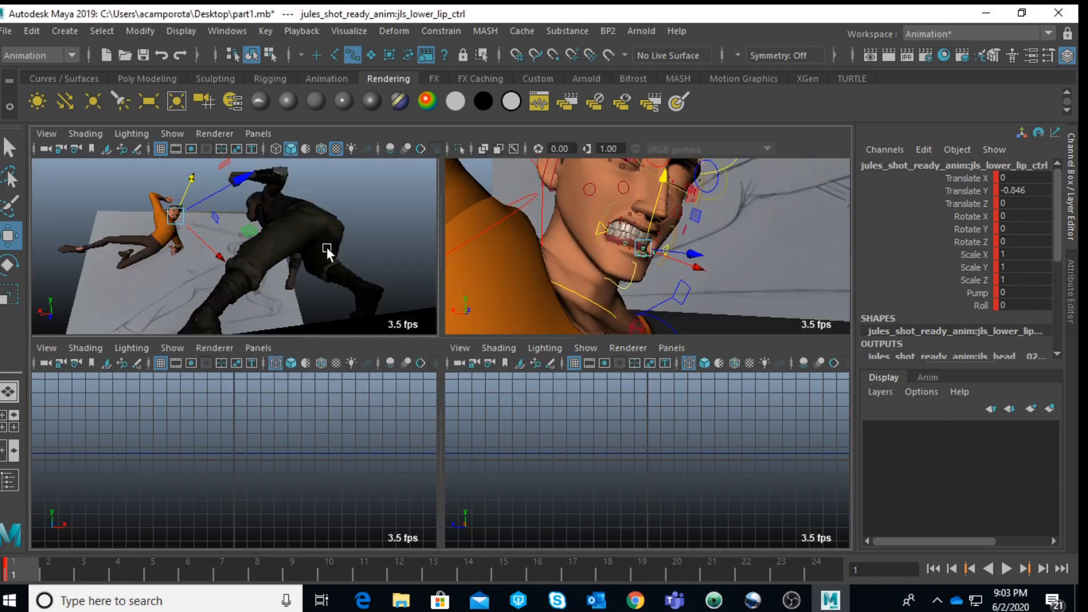
key(space)
click(198, 241)
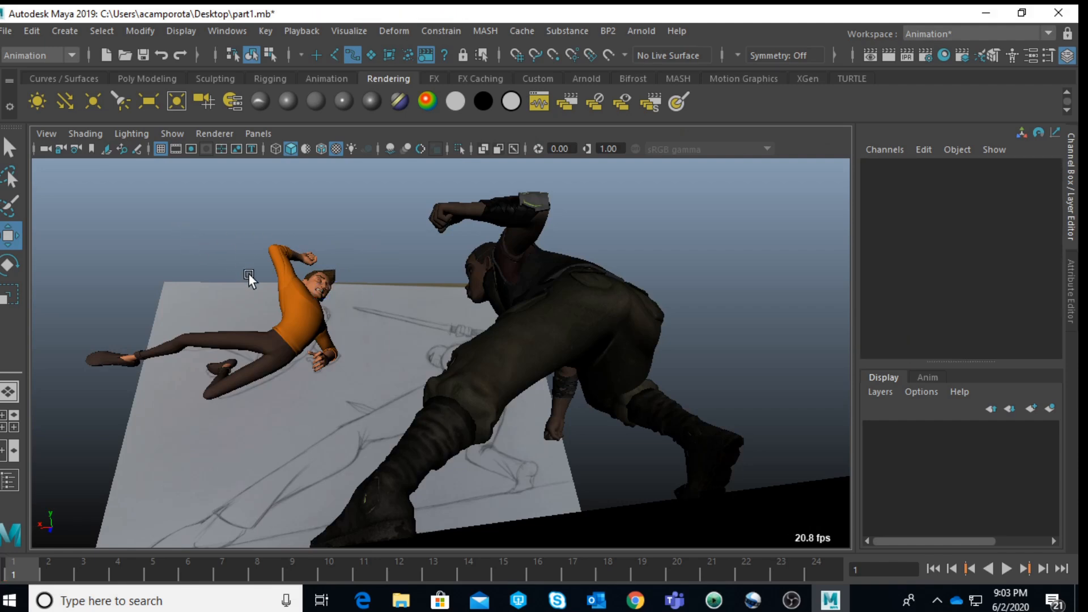
Step: Find the lower gum and teeth control in wireframe display, lower it to about -0.43 in Y, and restore shaded display
key(space)
key(space)
alt+drag(624, 304, 471, 369)
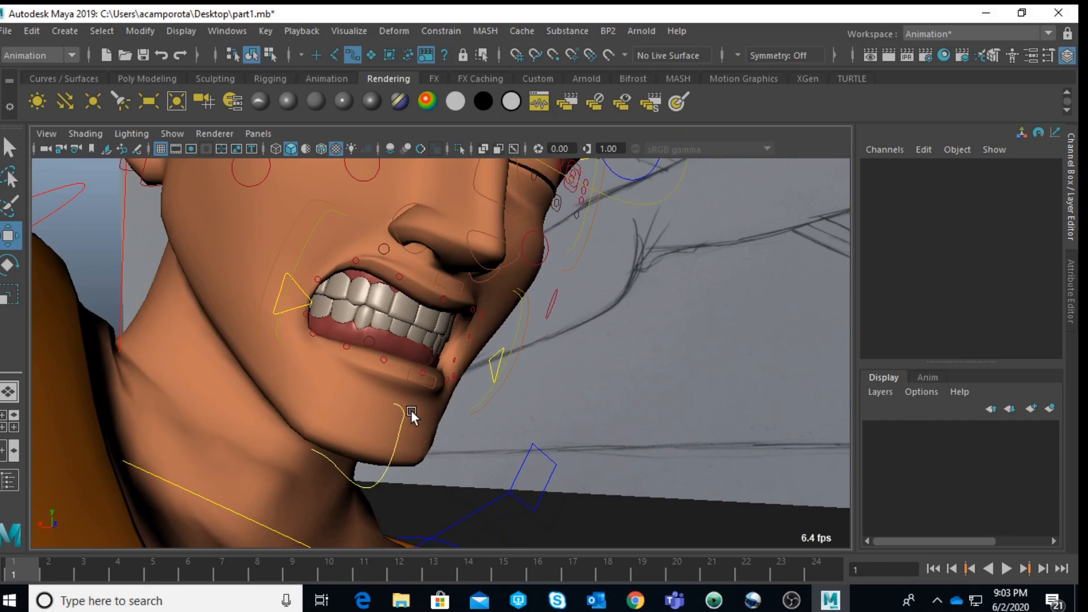
alt+drag(414, 410, 361, 398)
scroll(477, 356, up, 3)
key(4)
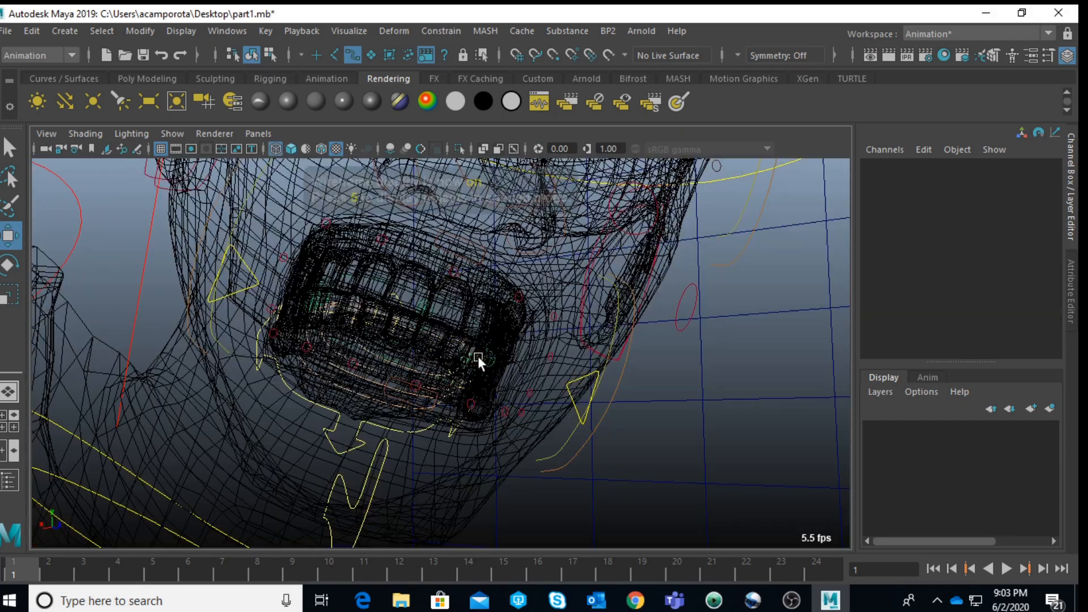
alt+drag(387, 424, 425, 378)
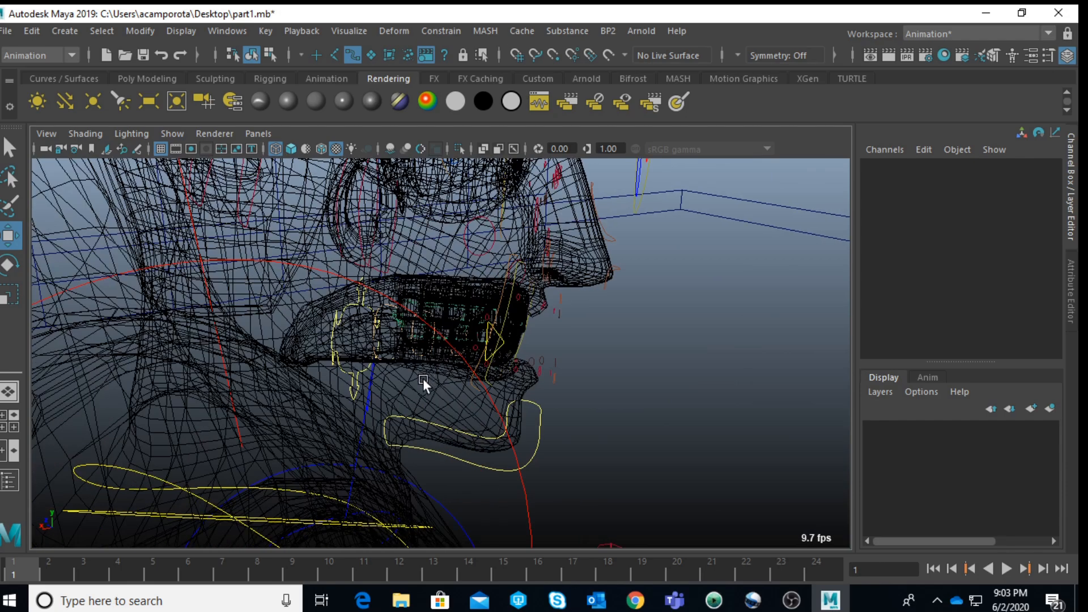
scroll(425, 378, up, 3)
click(444, 323)
drag(461, 268, 461, 313)
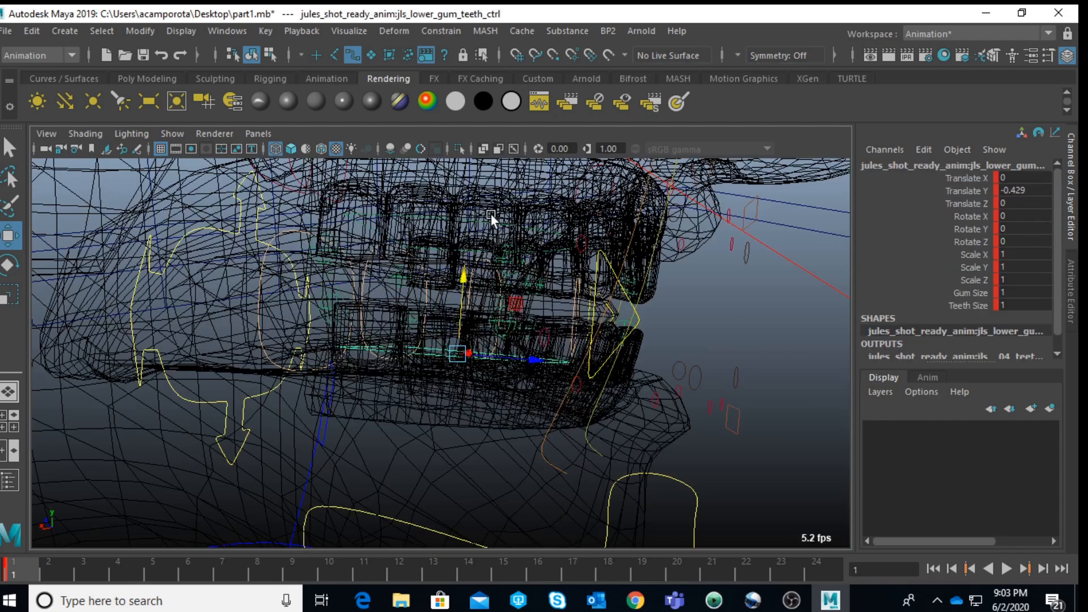
key(5)
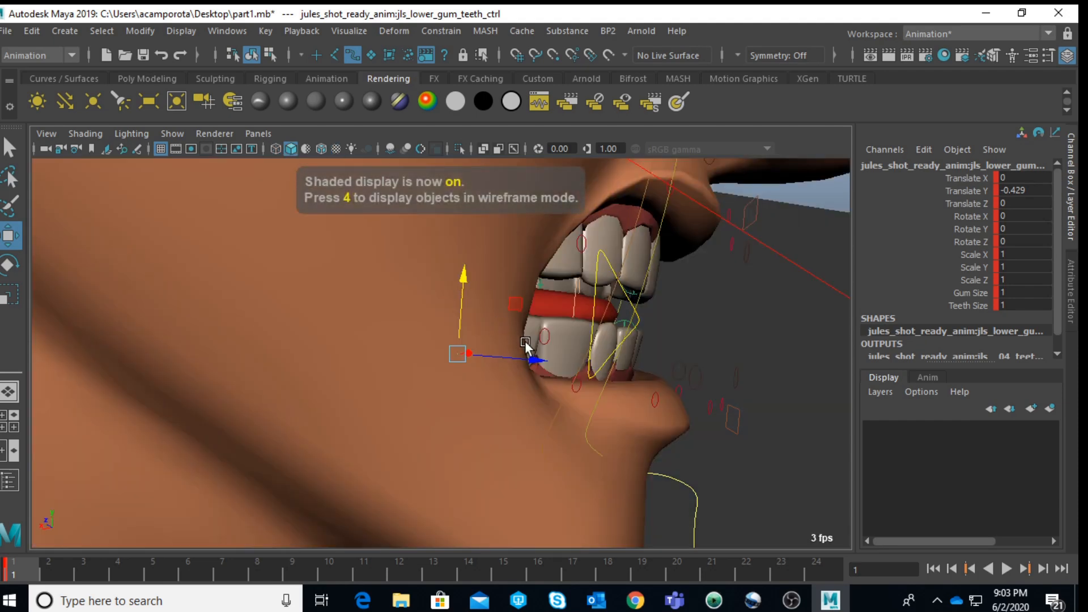
Step: Scale the lower gum and teeth control to about 1.6 in Y and raise it to about -0.39 in Y
mouse_move(591, 378)
alt+mouse_down()
mouse_move(482, 306)
mouse_move(478, 252)
alt+mouse_up()
key(r)
key(w)
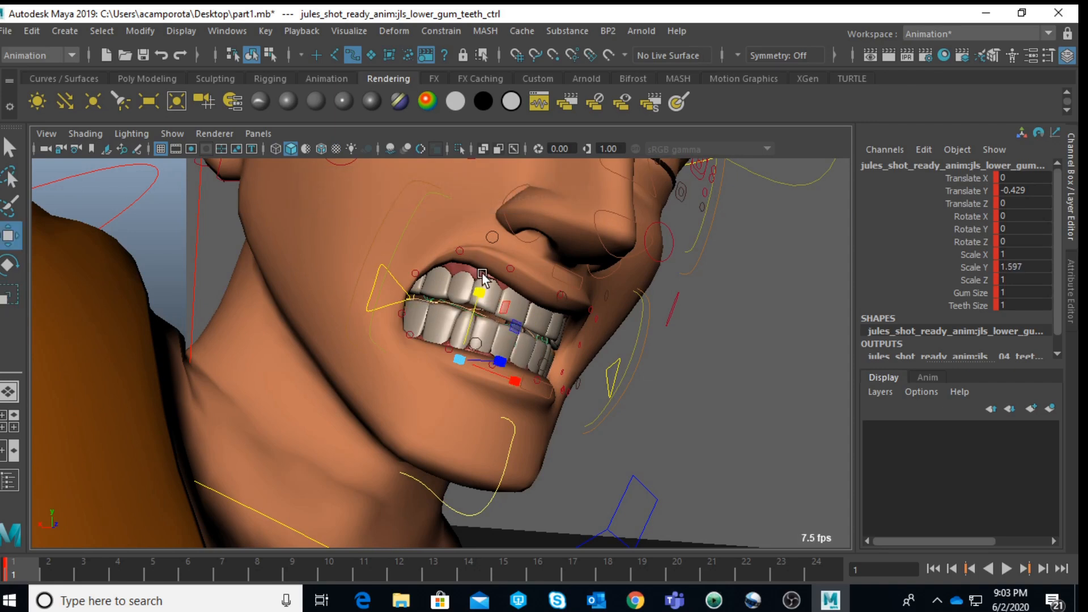
drag(478, 291, 478, 287)
alt+drag(444, 334, 545, 352)
scroll(544, 353, up, 5)
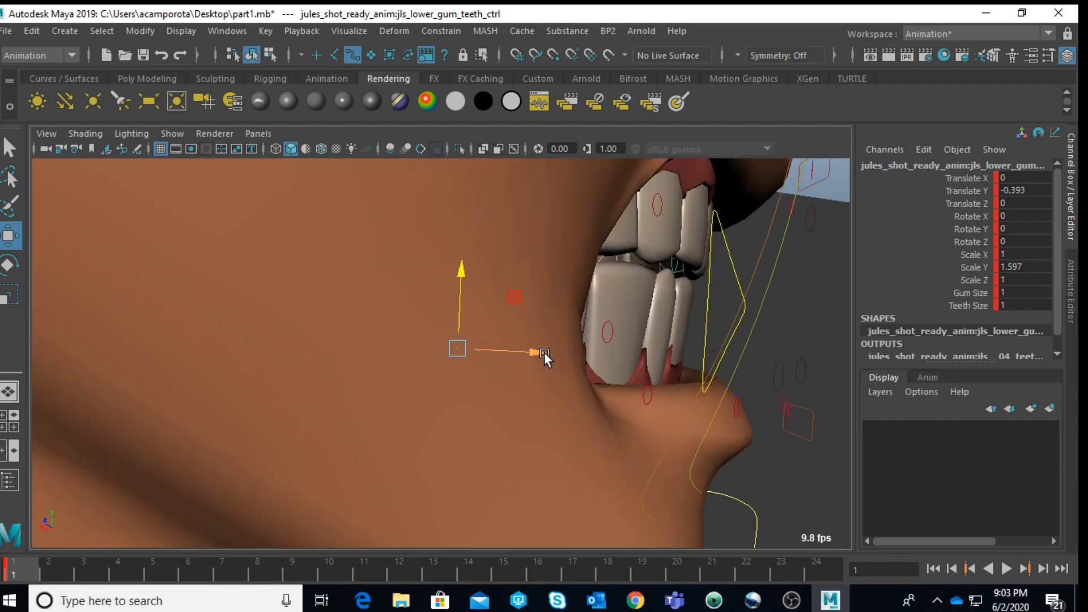
Step: Raise Jules's upper gum and teeth control to about 0.36 in Y and scale it to about 1.86 in Y
key(4)
alt+drag(468, 279, 434, 390)
click(447, 291)
mouse_move(447, 293)
alt+mouse_down()
mouse_move(535, 345)
mouse_move(431, 331)
alt+mouse_up()
key(5)
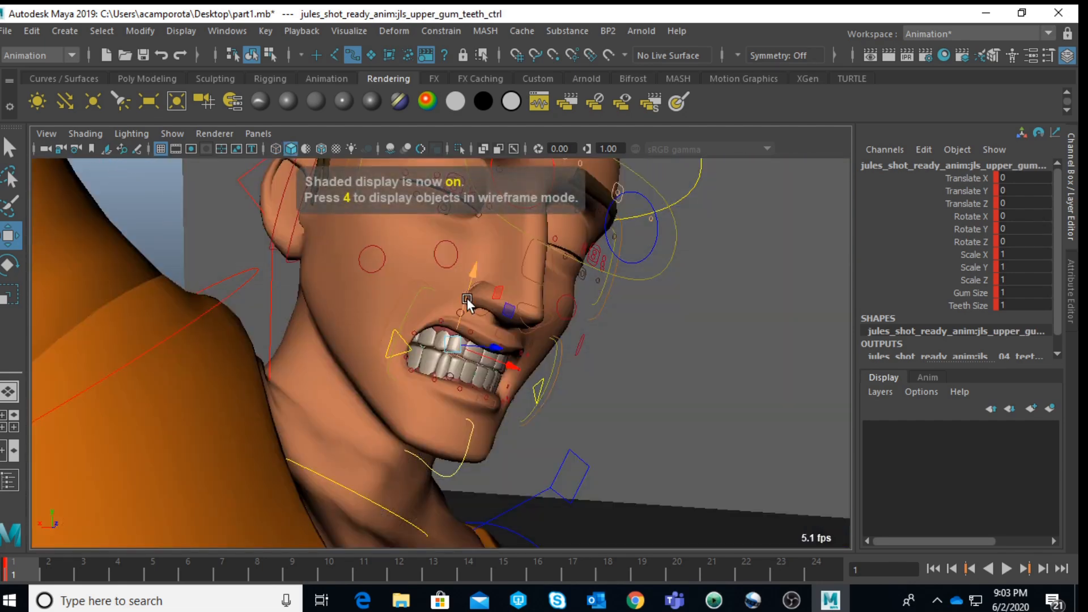
drag(471, 294, 495, 210)
key(r)
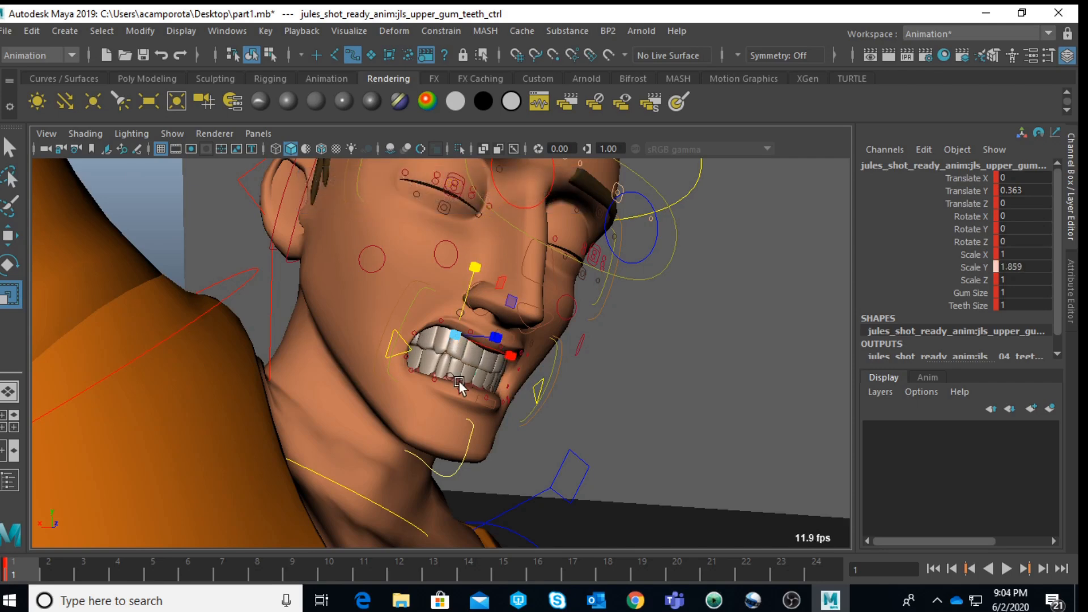
key(space)
key(space)
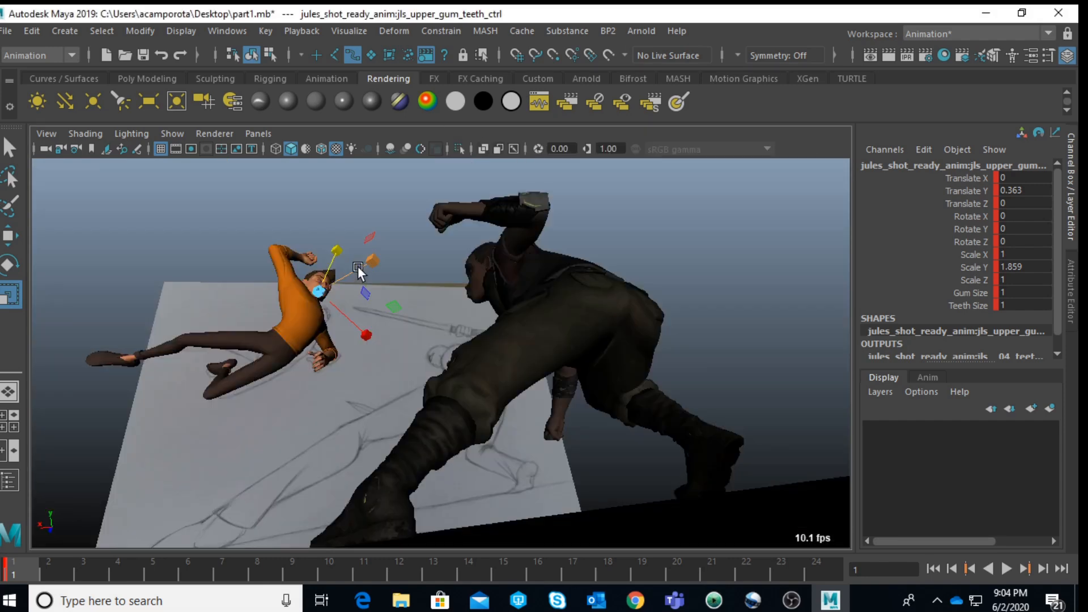
click(176, 268)
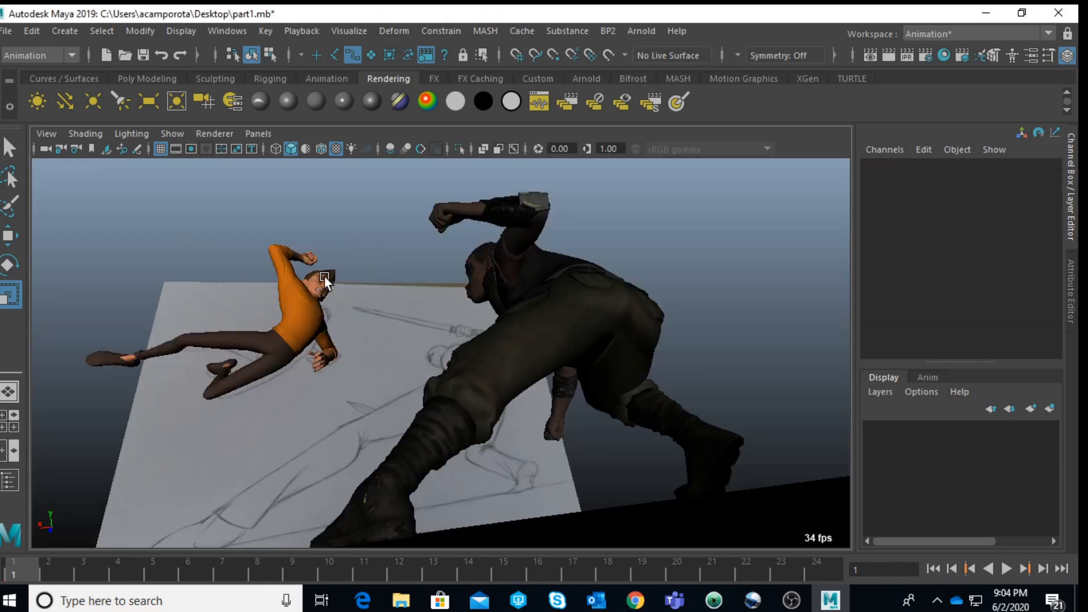
Step: Open the Viewport 2.0 renderer options for the shot camera view
click(229, 132)
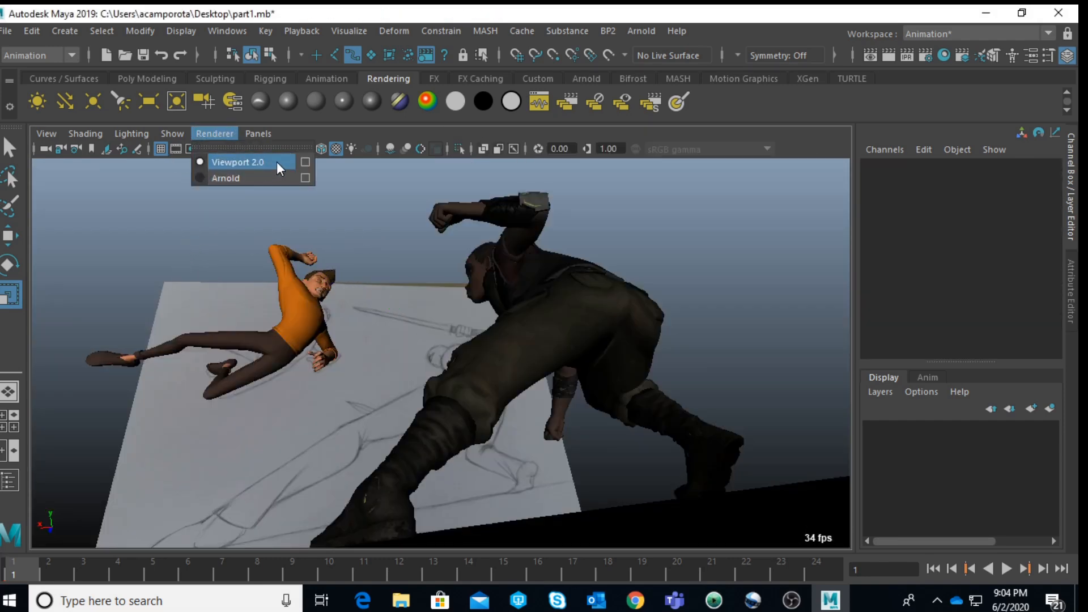
click(306, 163)
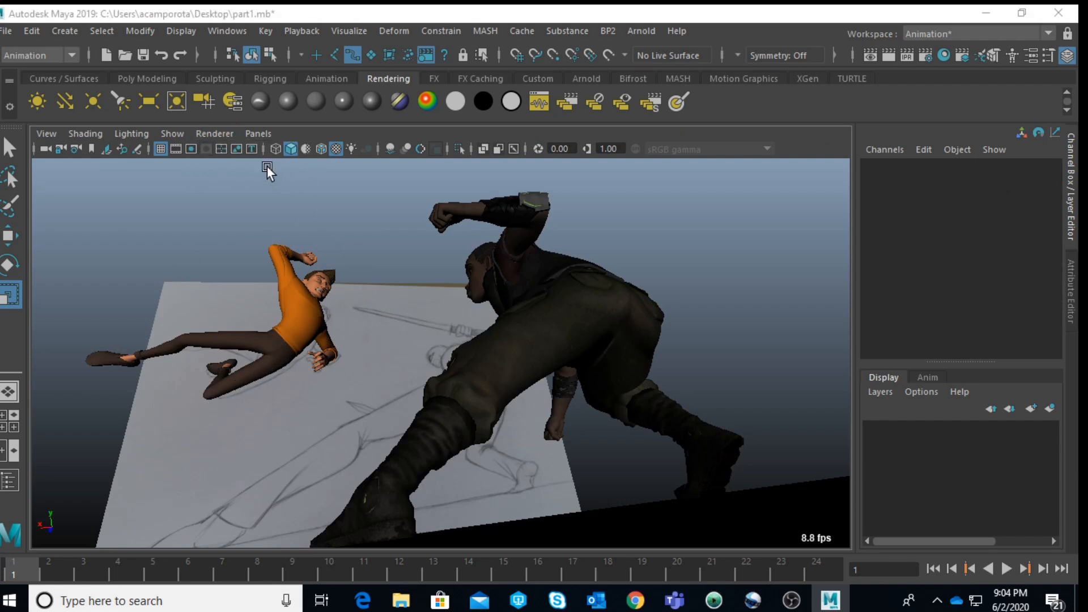
click(223, 131)
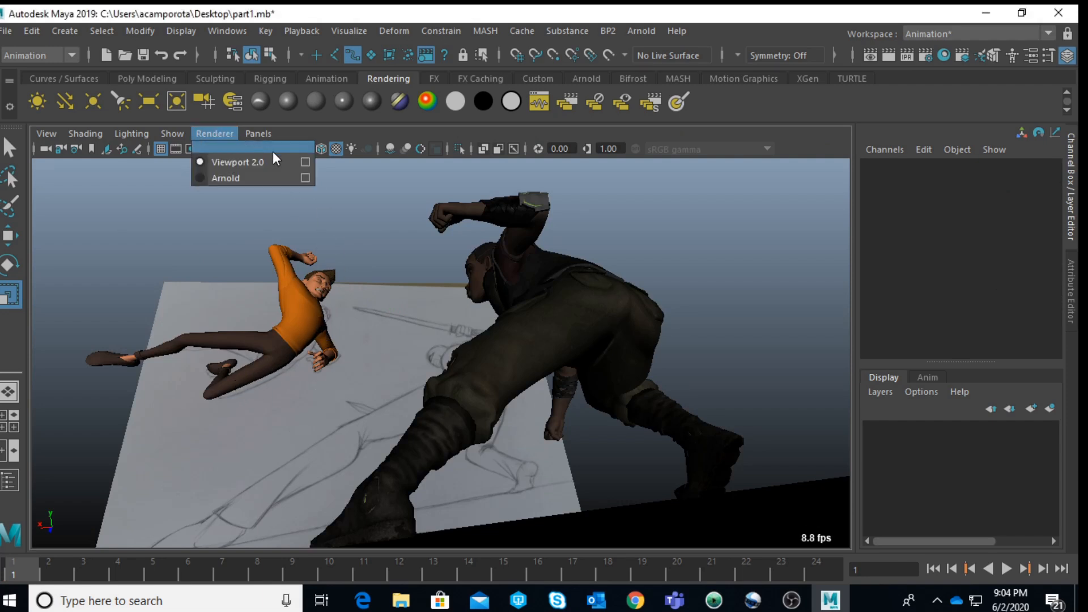
click(303, 160)
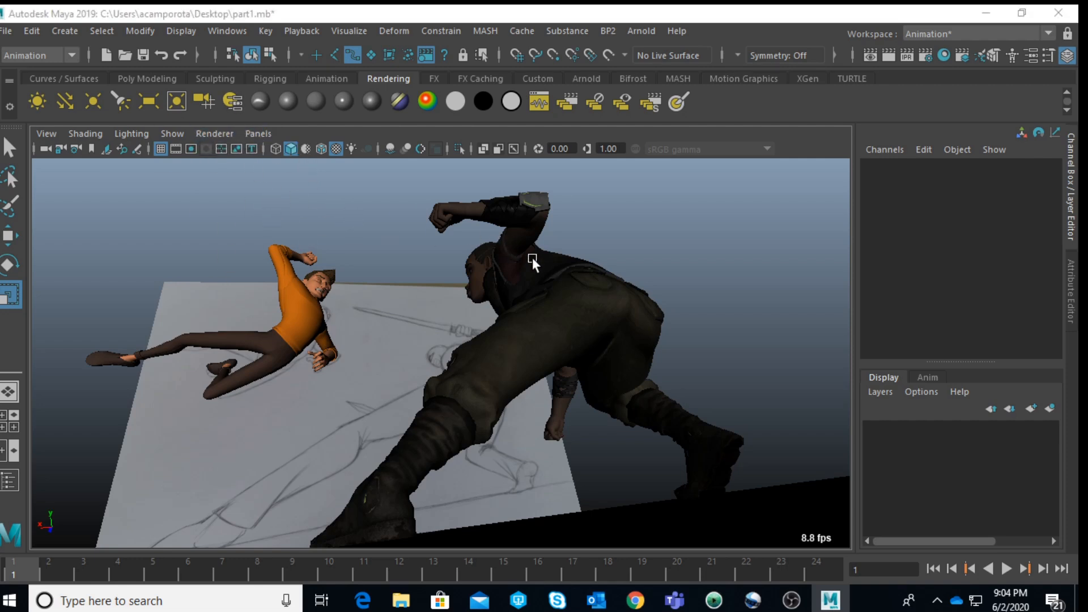
key(space)
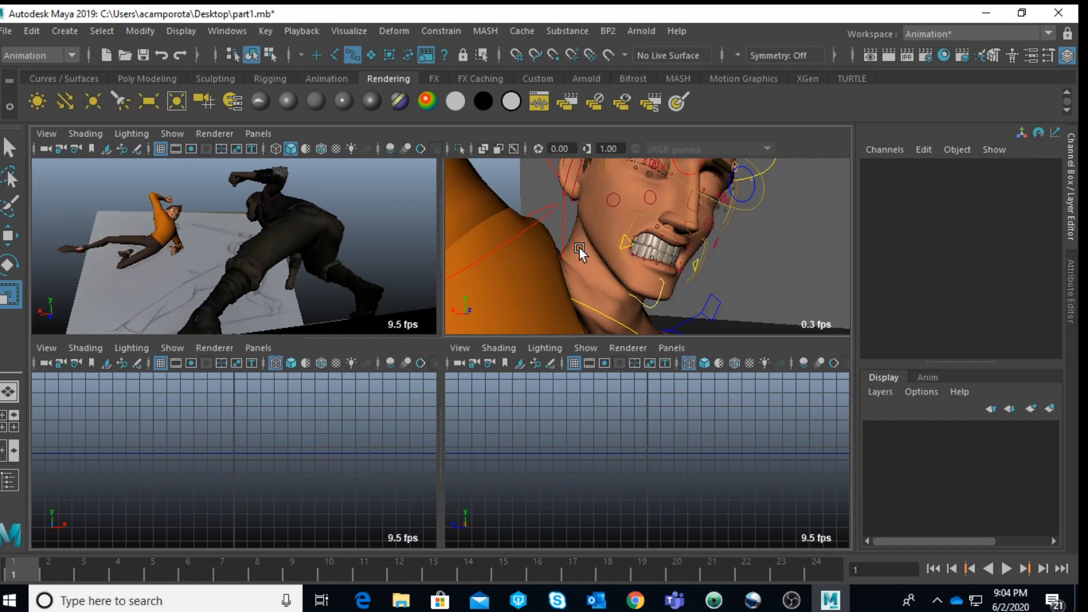
Step: Raise Jules's right top eyelid control to open the right eye wide
key(space)
scroll(447, 256, down, 5)
scroll(494, 258, up, 4)
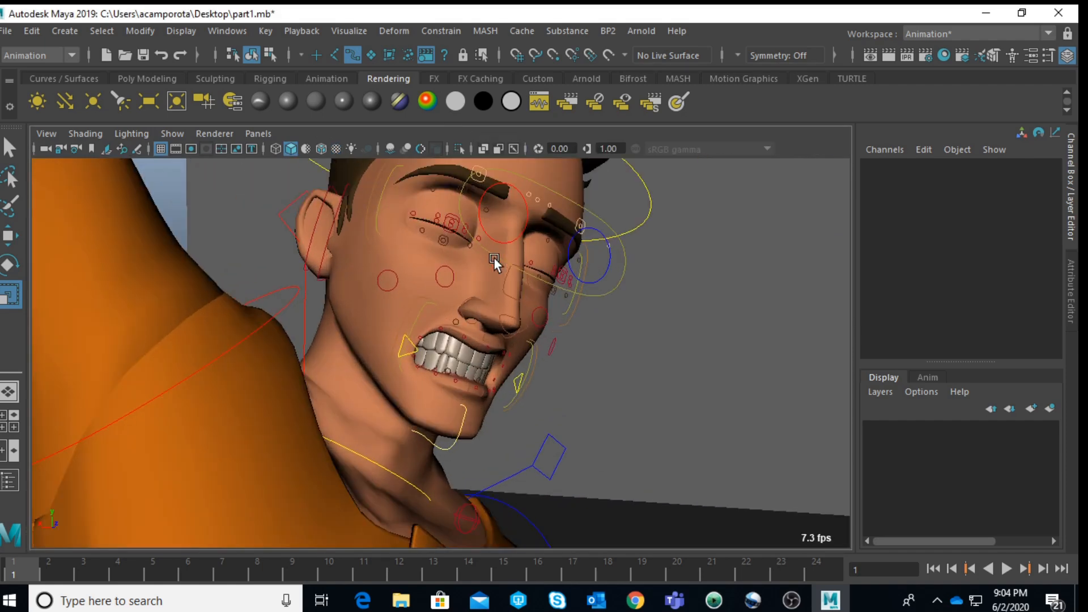
alt+drag(494, 258, 433, 267)
alt+middle_drag(432, 267, 425, 334)
scroll(425, 334, up, 2)
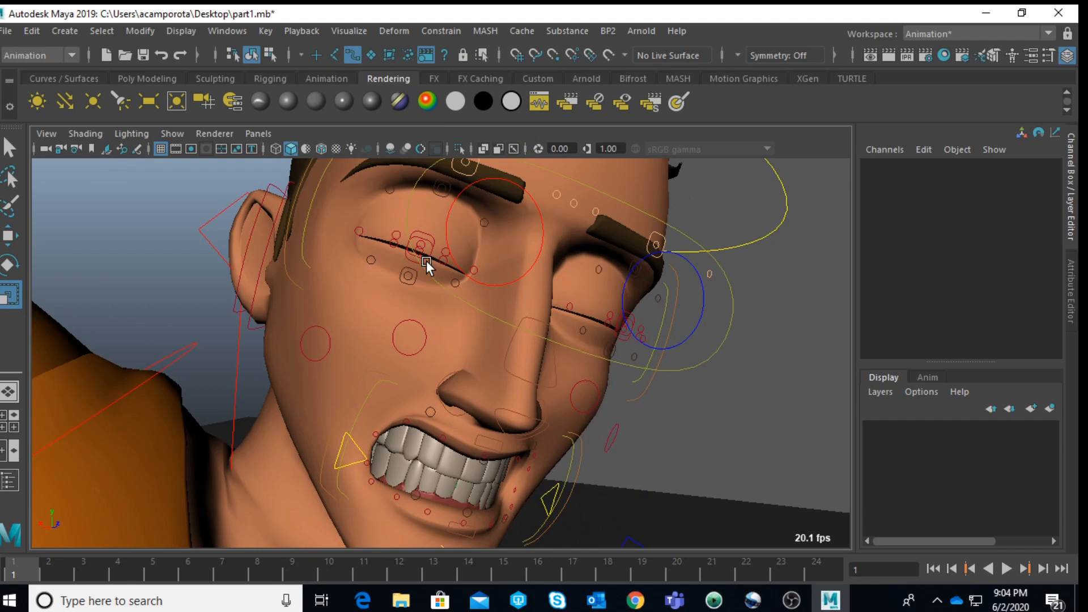
click(426, 264)
key(w)
drag(432, 245, 451, 146)
Step: Raise Jules's left top eyelid control to about 1.015 in Y and lower the left bottom eyelid control slightly
key(q)
click(419, 237)
key(w)
click(631, 317)
drag(632, 315, 646, 230)
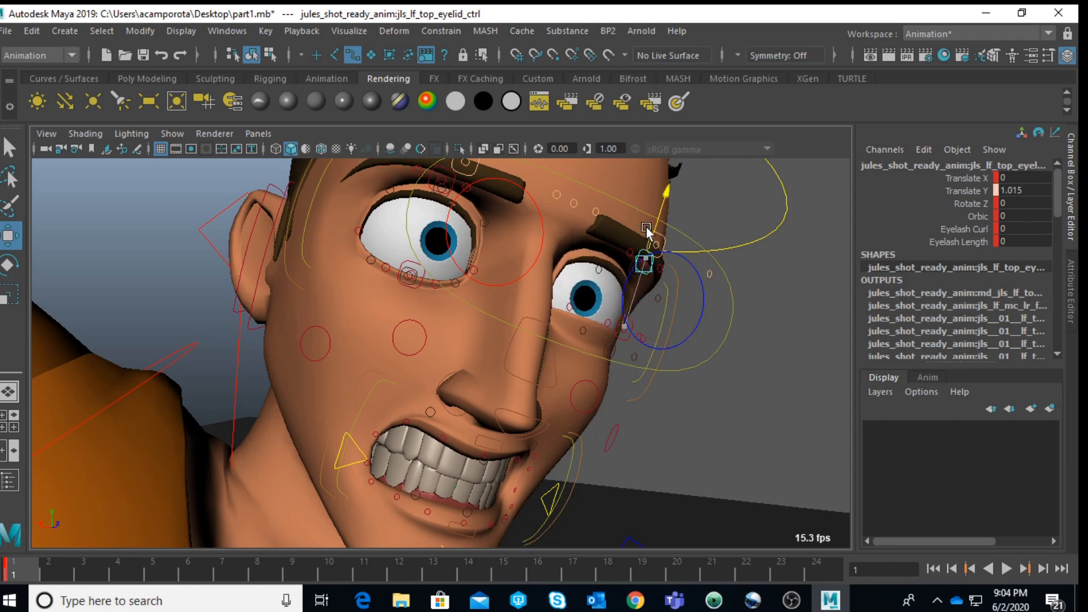
key(q)
click(620, 329)
key(w)
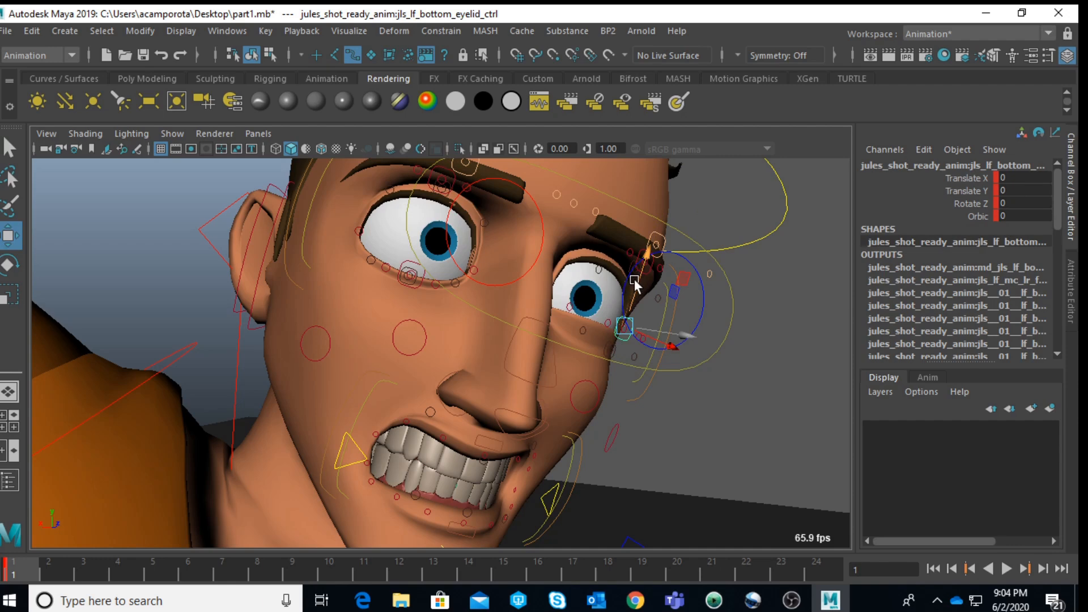
drag(635, 280, 634, 297)
Step: Move Jules's eye master control forward to about 40.6 in Z and down to about -10.9 in Y
scroll(630, 304, down, 5)
alt+drag(582, 361, 546, 383)
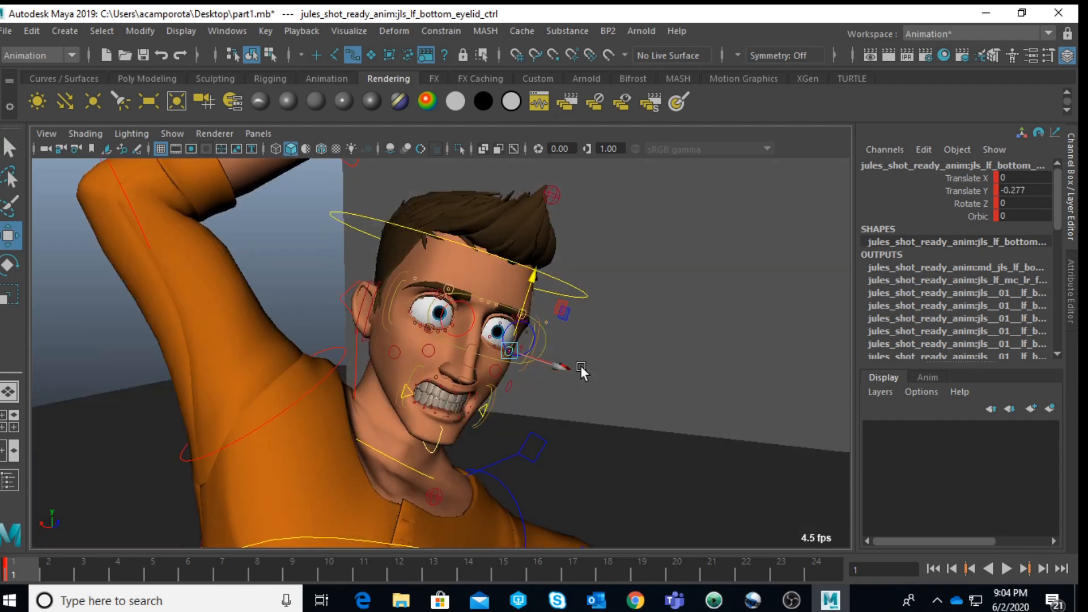
key(q)
click(520, 345)
key(w)
drag(562, 331, 905, 390)
scroll(713, 307, down, 5)
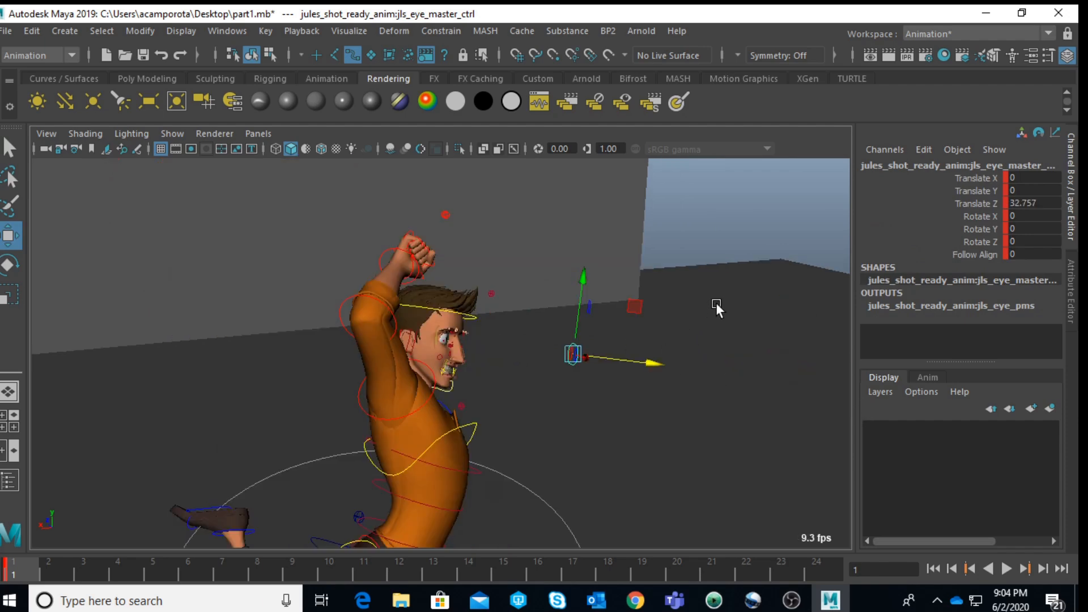
mouse_move(649, 339)
mouse_down()
mouse_move(649, 387)
mouse_move(656, 346)
mouse_up()
Step: Shift Jules's right top eyelid control to about 0.23 in X and 0.76 in Y, rotate it about 14.4 in Z, and fine-tune its position
scroll(567, 364, up, 5)
alt+drag(388, 349, 474, 307)
scroll(391, 365, up, 2)
scroll(474, 306, up, 6)
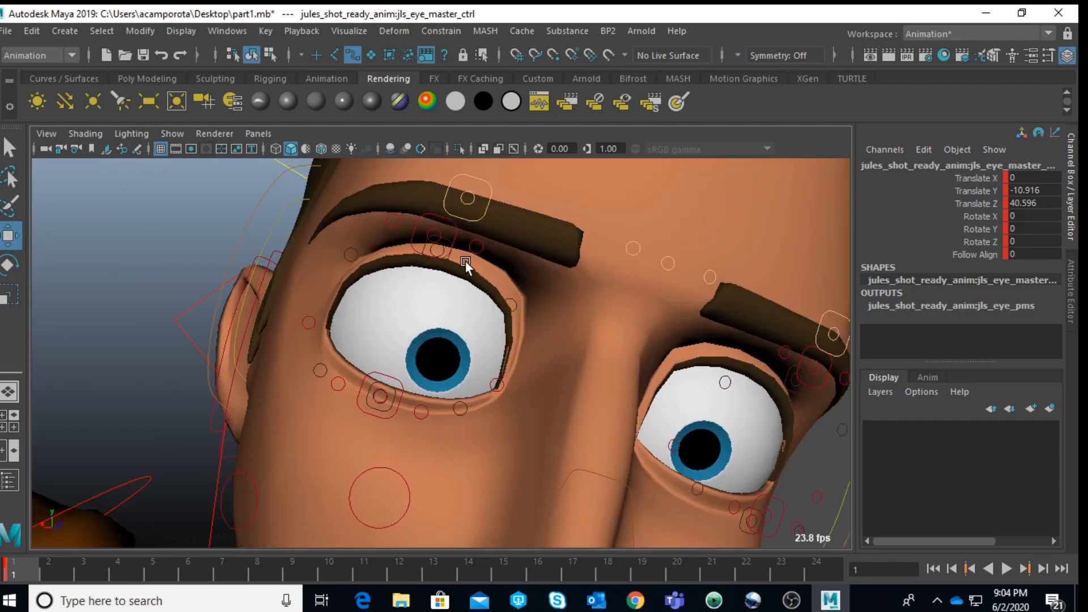
click(453, 233)
drag(437, 232, 398, 247)
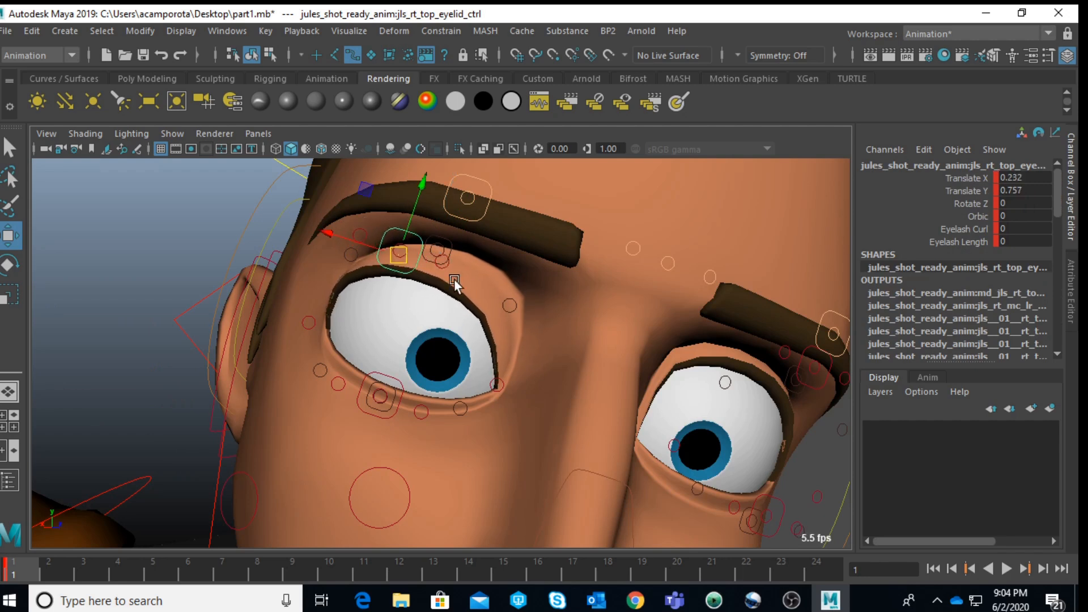
key(e)
drag(456, 297, 445, 306)
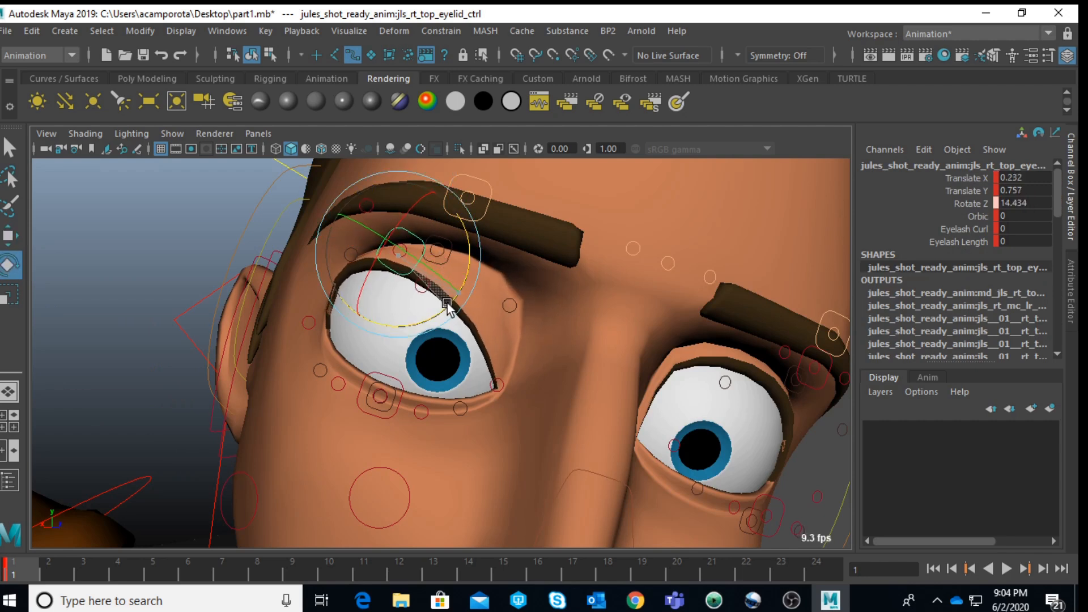
key(w)
drag(366, 191, 380, 194)
Step: Move Jules's left top eyelid control to about -0.16 in X and 0.71 in Y, rotating it about 17.2 in Z
scroll(470, 256, down, 4)
alt+drag(574, 331, 588, 360)
click(587, 335)
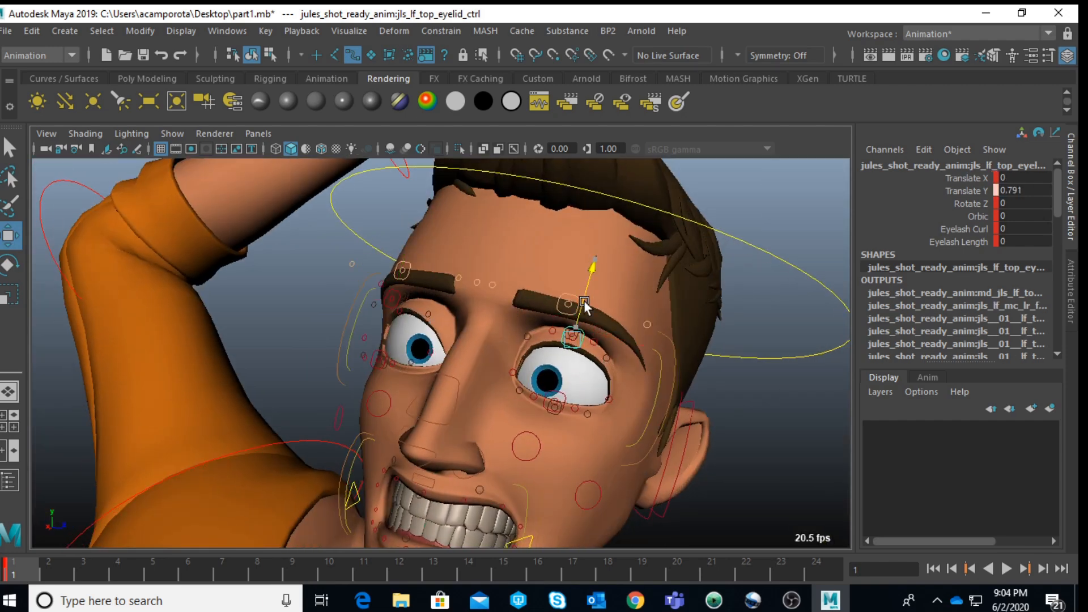
key(r)
key(e)
drag(620, 404, 643, 359)
key(w)
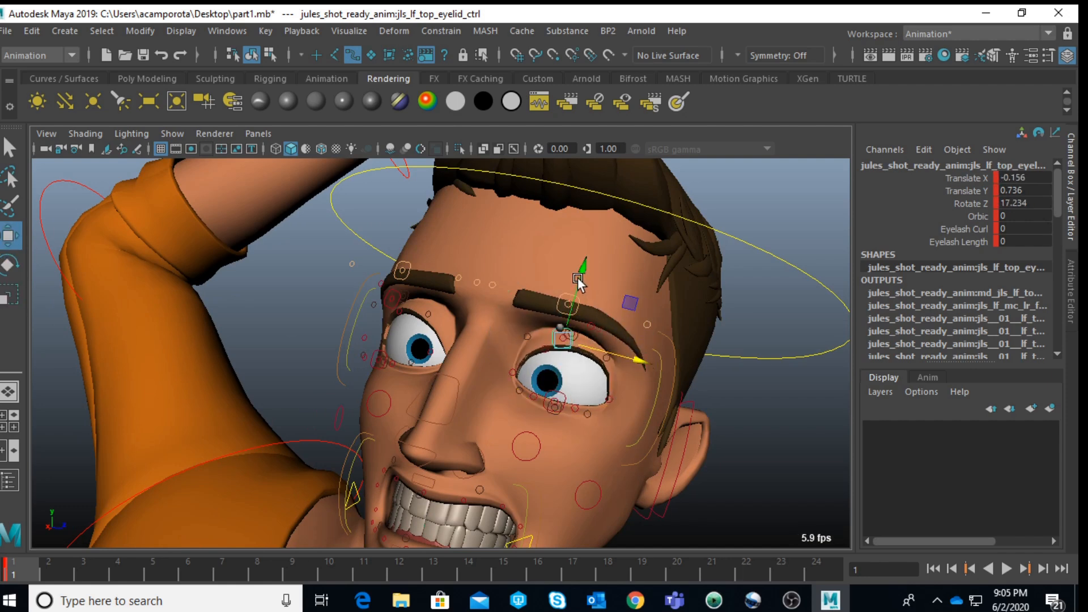
drag(577, 277, 577, 279)
key(q)
Step: Lower both of Jules's inner brow controls to about -0.98 in Y and the center brow control to about -1.12 in Y
alt+drag(481, 309, 532, 333)
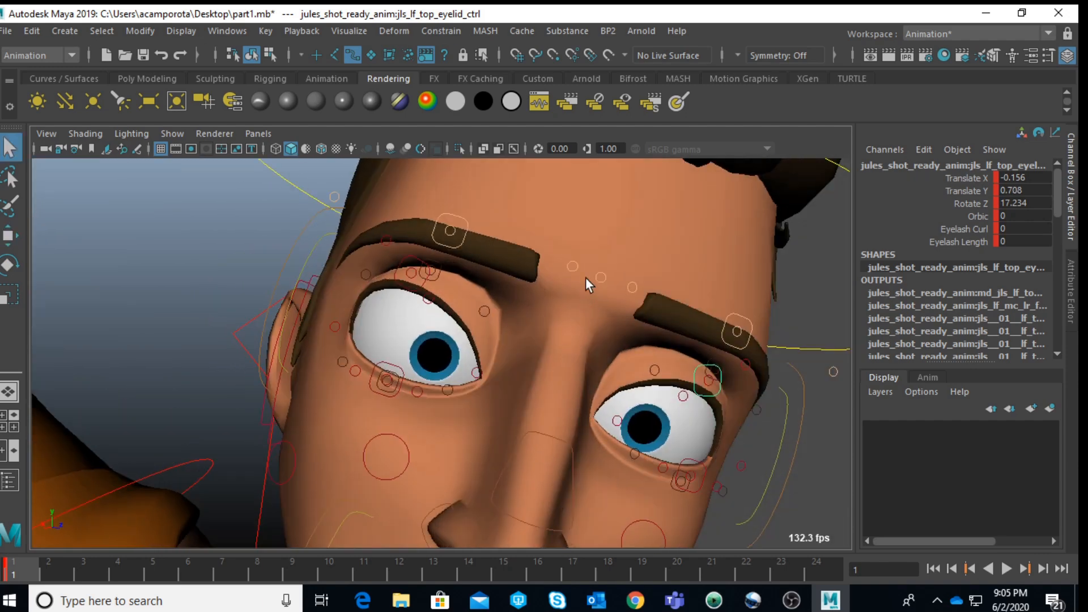
click(573, 267)
click(632, 287)
key(w)
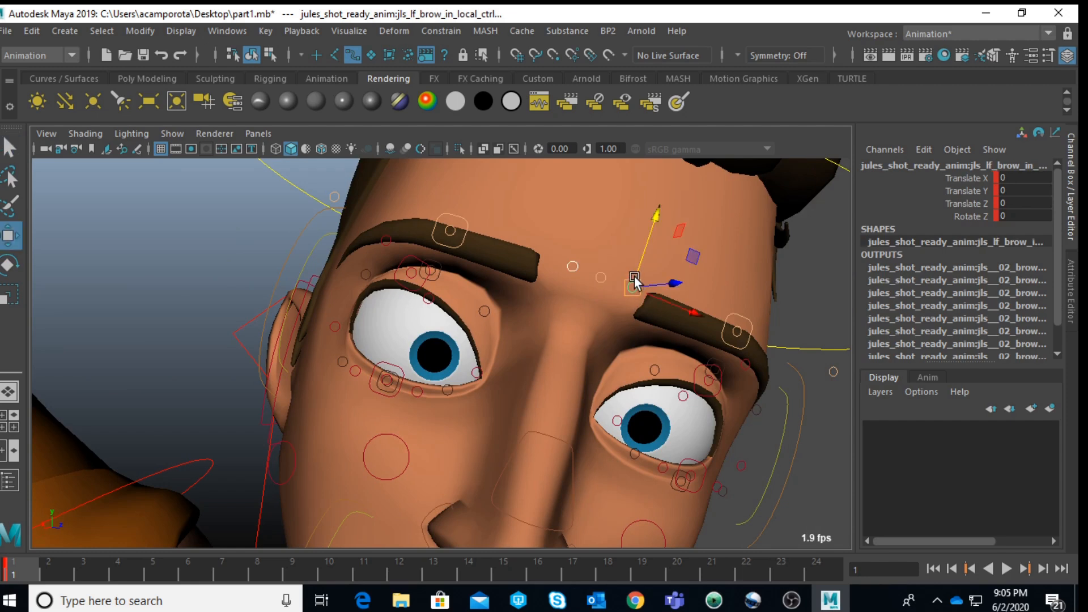
drag(654, 216, 614, 317)
click(600, 278)
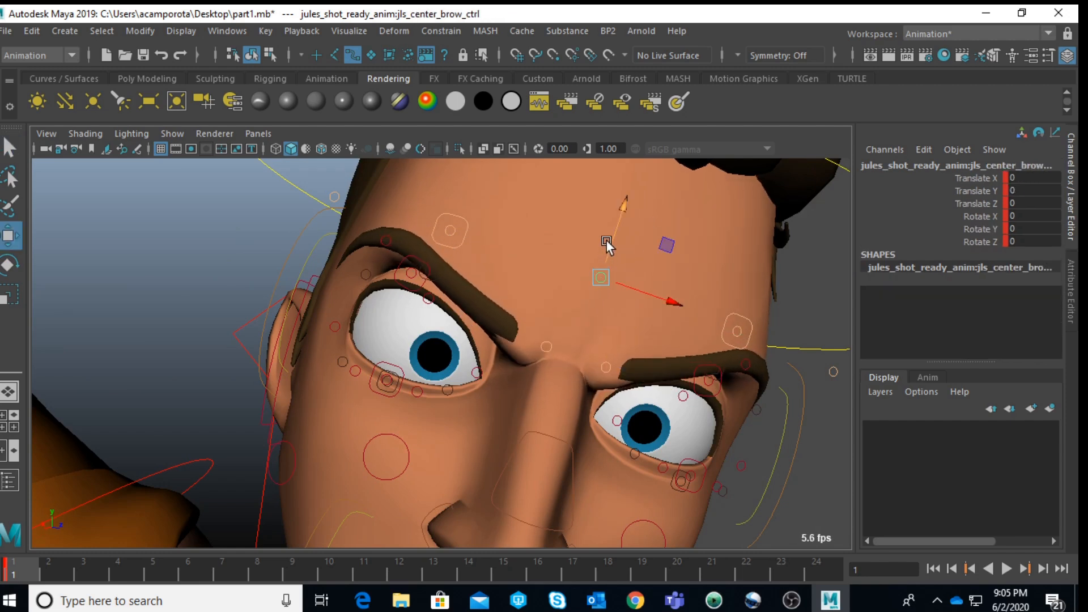
drag(617, 235, 577, 322)
scroll(576, 322, down, 10)
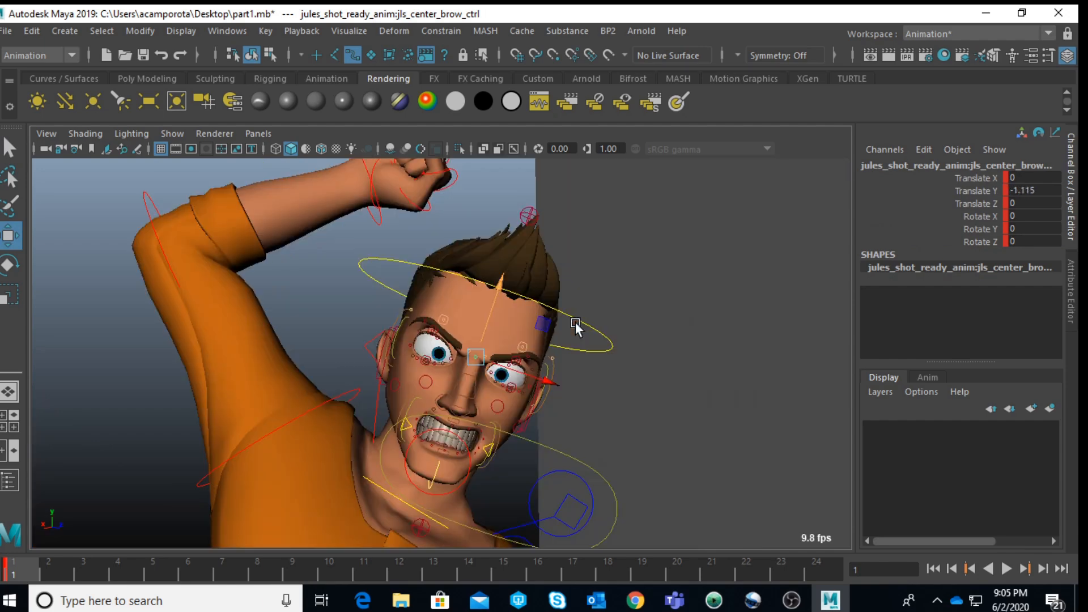
Step: Pull the inner brows together, moving the right control to about -0.43 X, -0.89 Y and the left to about -0.30 X, -0.91 Y
scroll(442, 455, up, 5)
alt+drag(457, 450, 465, 483)
alt+middle_drag(465, 483, 503, 381)
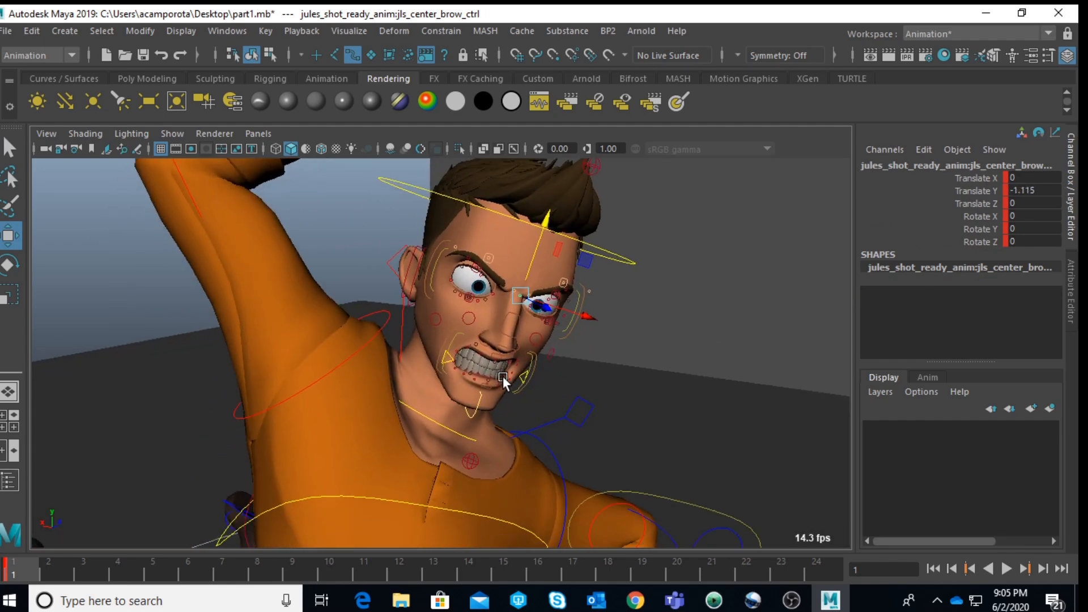
scroll(482, 374, up, 5)
alt+drag(455, 369, 439, 406)
scroll(534, 319, up, 4)
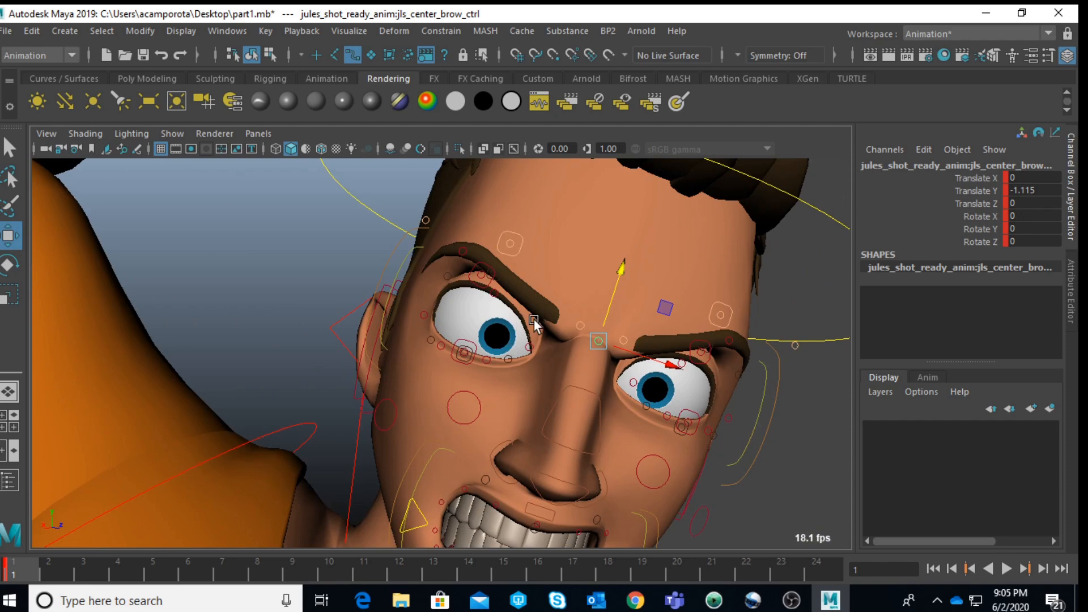
click(583, 325)
drag(541, 255, 569, 258)
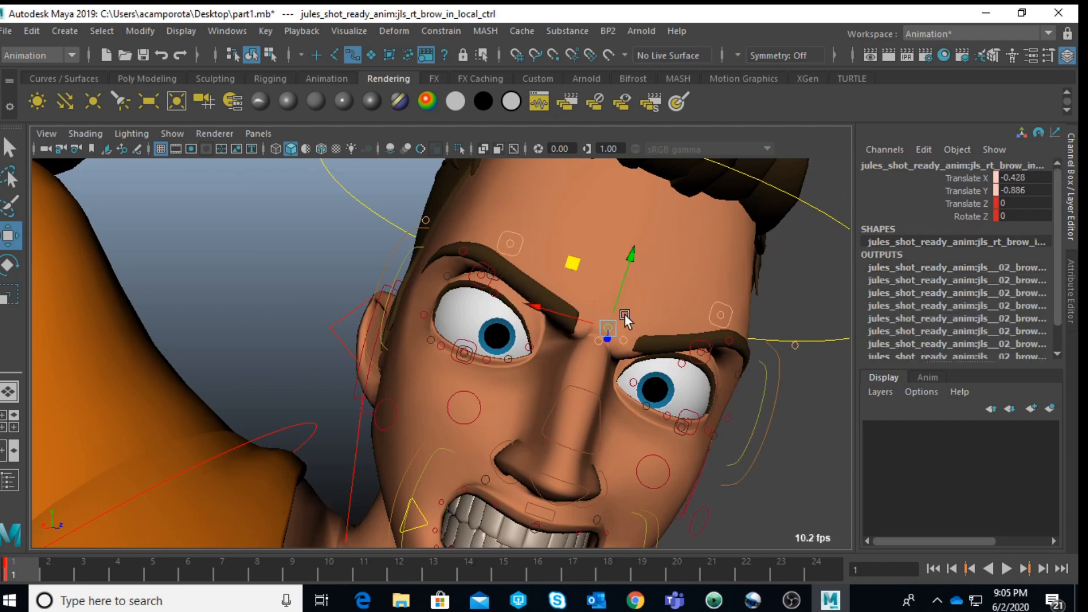
key(q)
click(625, 340)
key(w)
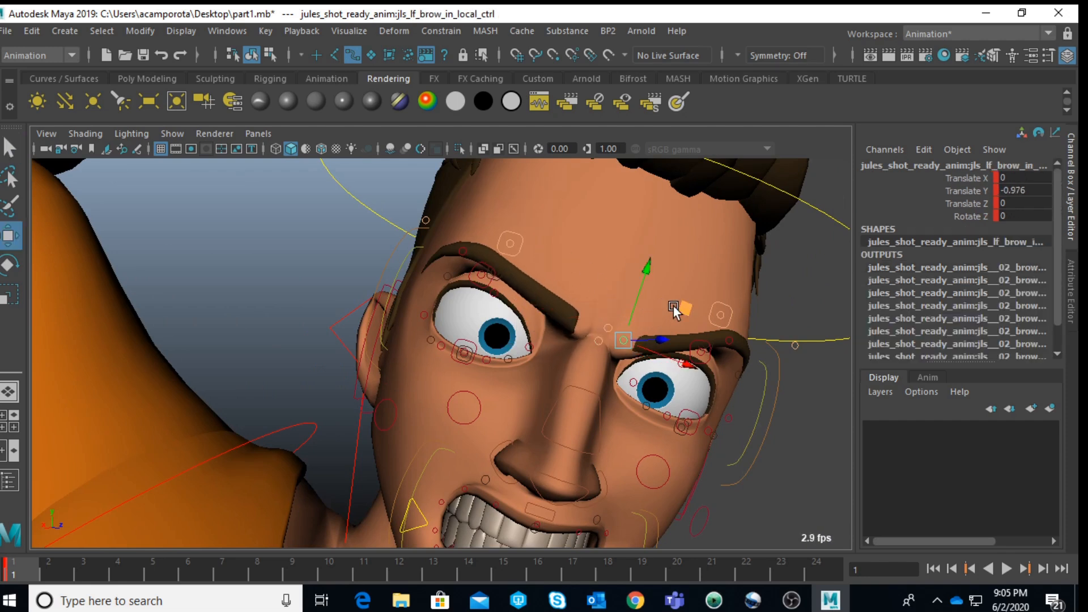
drag(673, 307, 663, 298)
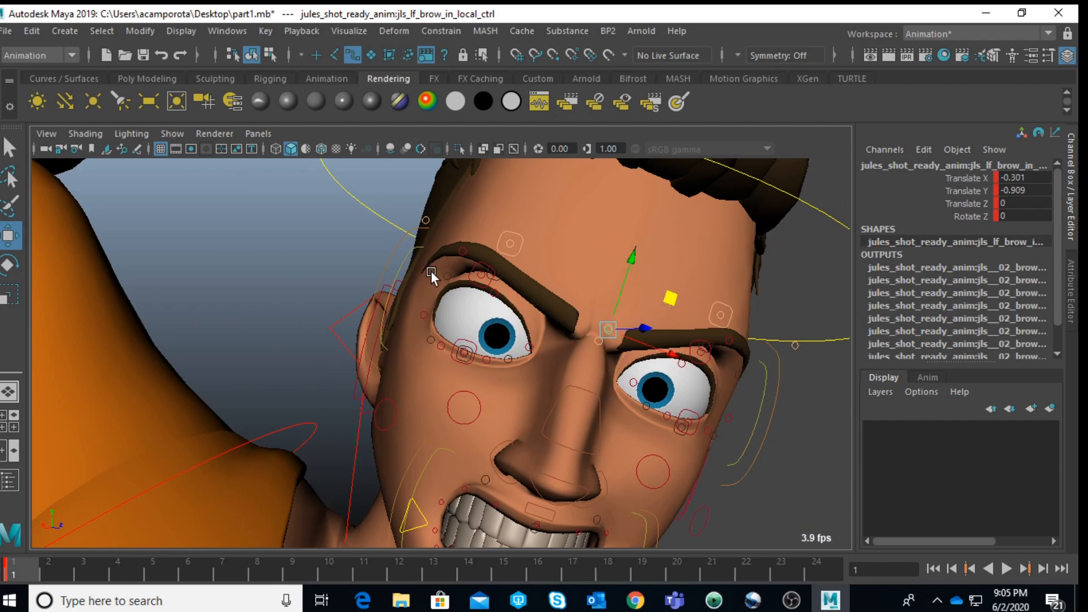
Step: Scale up Jules's right and left eye master controls uniformly, the left one to about 1.145, and set a key
key(q)
click(396, 275)
key(r)
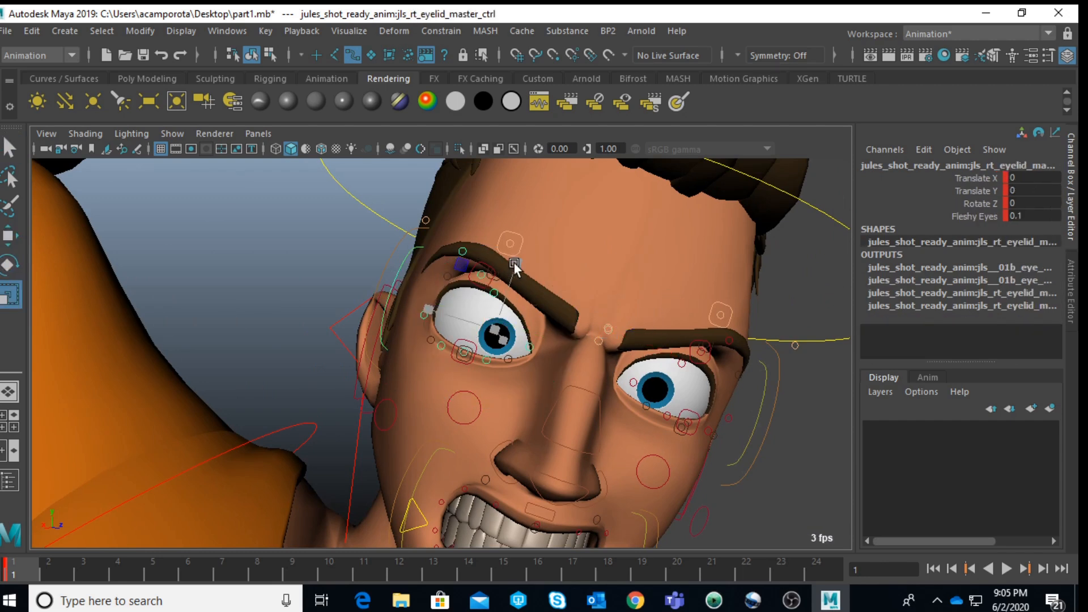
click(399, 246)
drag(512, 268, 514, 255)
key(ctrl+z)
drag(495, 330, 514, 327)
click(775, 392)
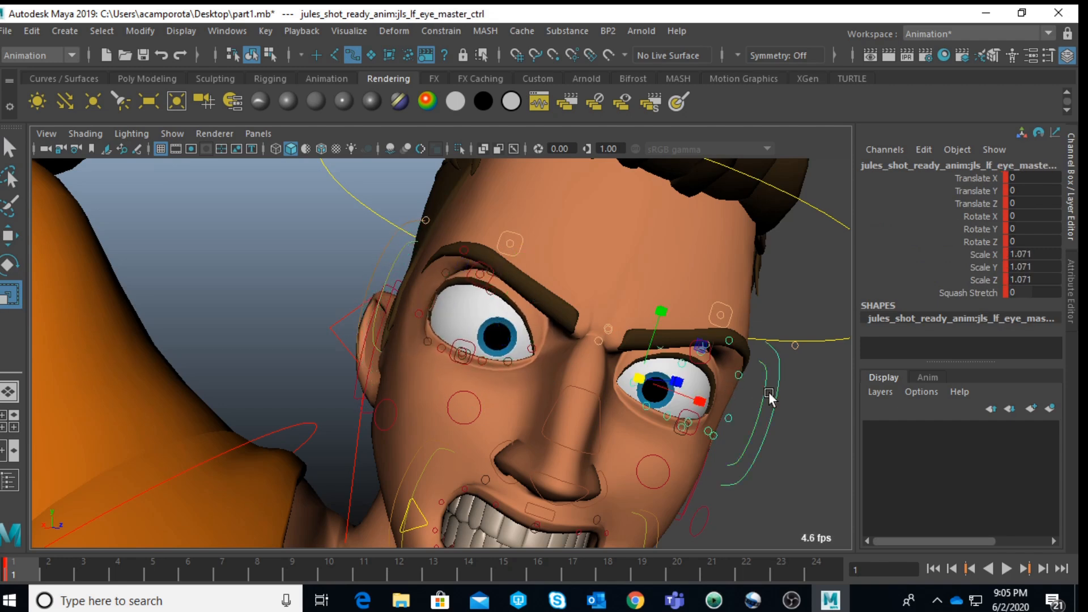
drag(641, 377, 661, 375)
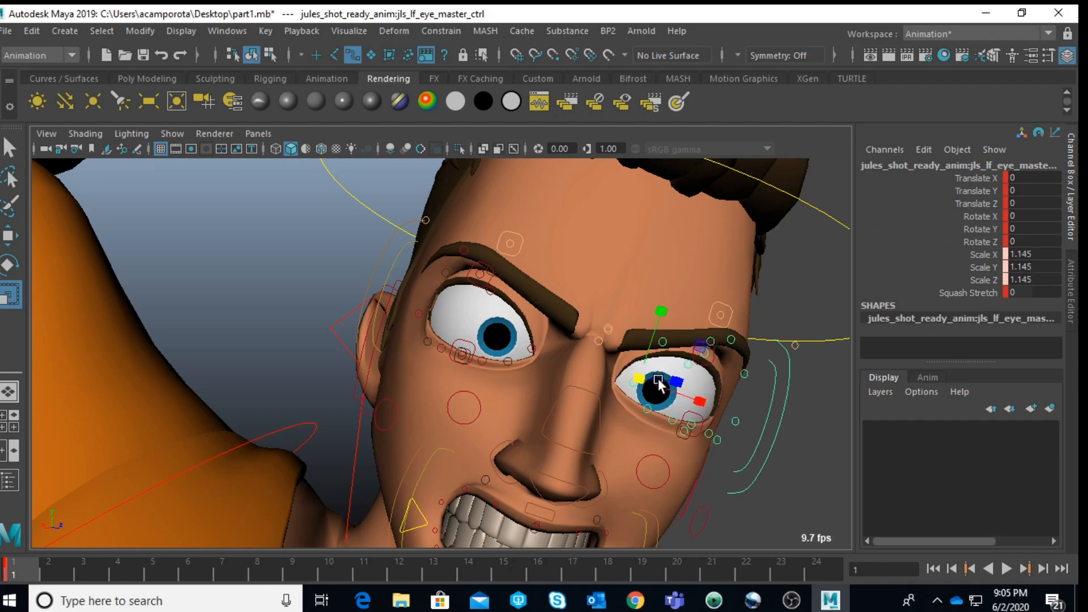
key(s)
scroll(621, 393, down, 6)
click(656, 386)
Step: Check the face in the shot camera view and rotate Jules's right wrist FK control to about -31.6 in X
key(space)
key(space)
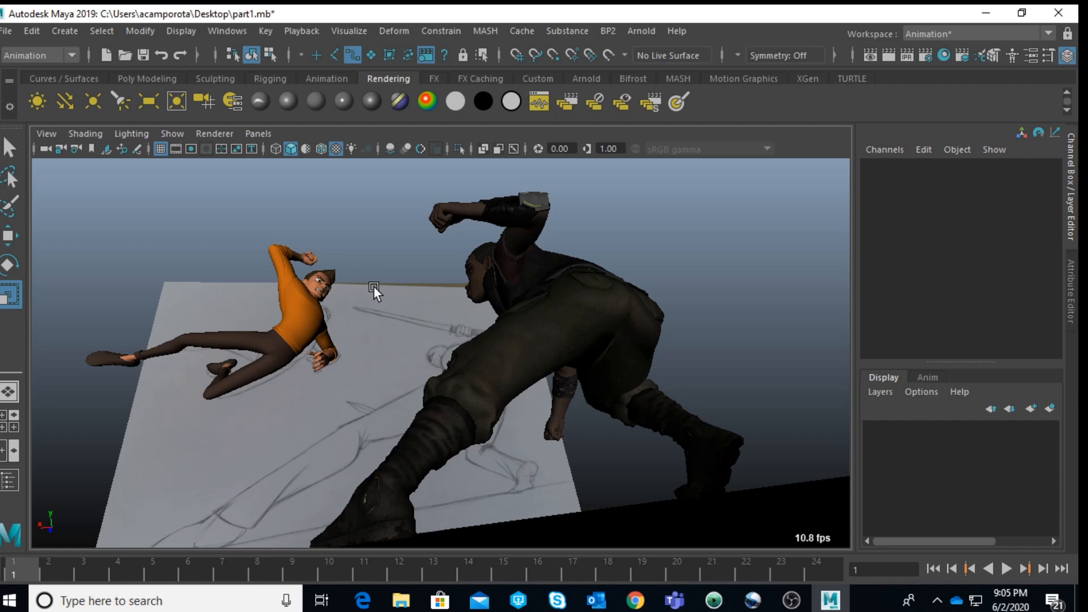
key(space)
key(space)
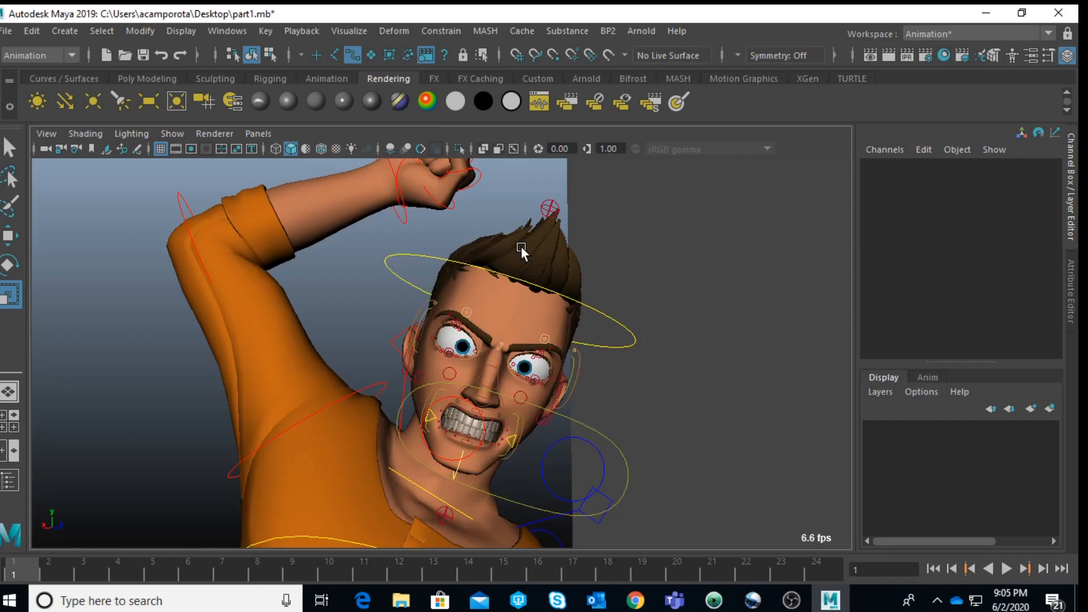
scroll(522, 246, down, 3)
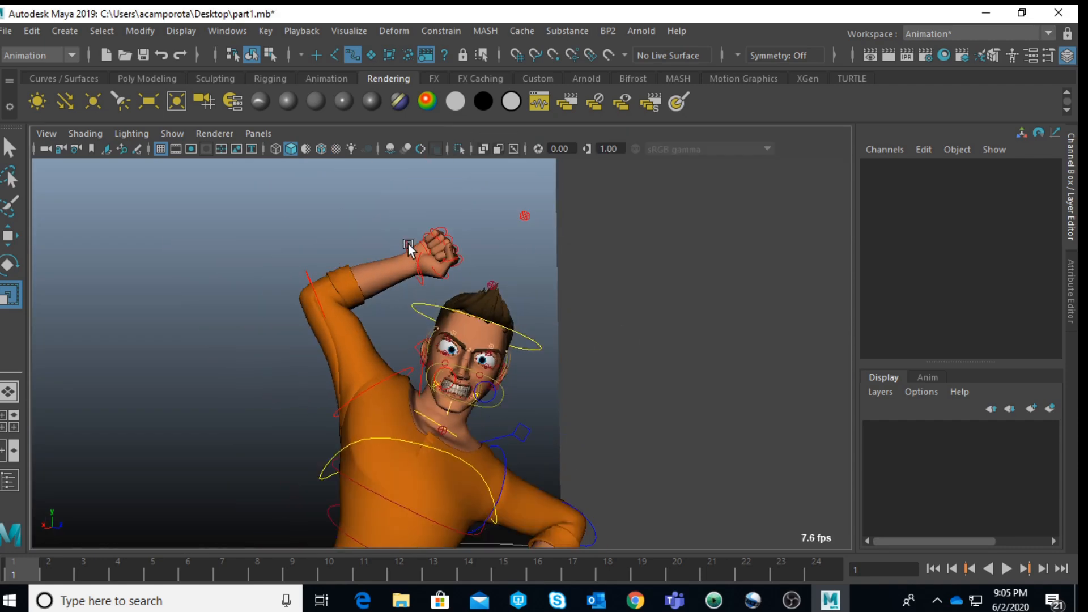
click(408, 244)
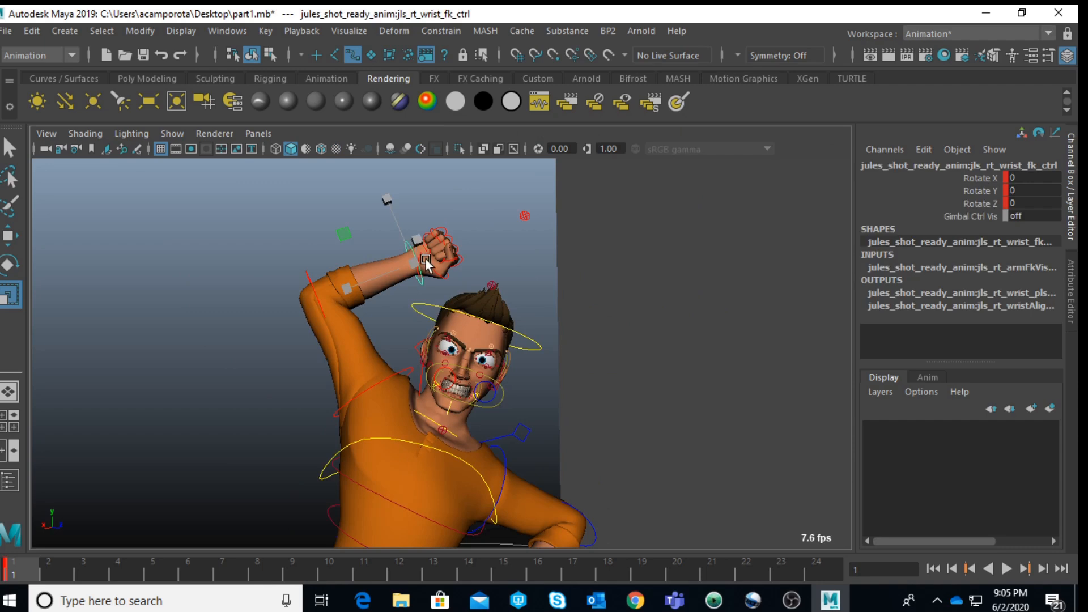
key(e)
drag(422, 253, 440, 299)
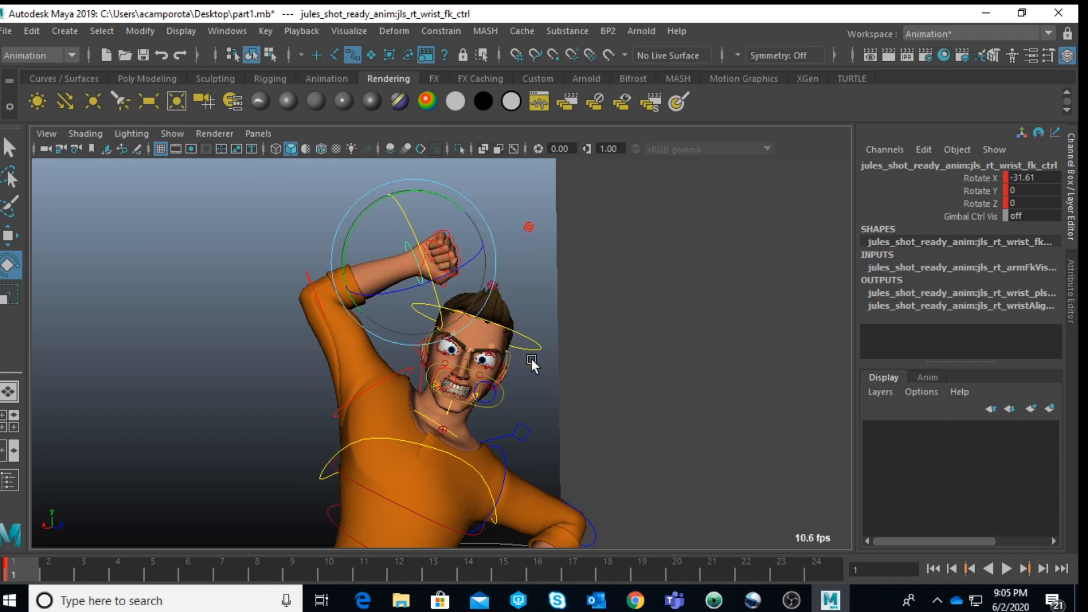
Step: Rotate Jules's right clavicle control to about -4.5 in X, -3.4 in Y and 36.2 in Z, judging it in the shot camera view
alt+drag(365, 391, 416, 401)
click(341, 389)
click(404, 354)
key(space)
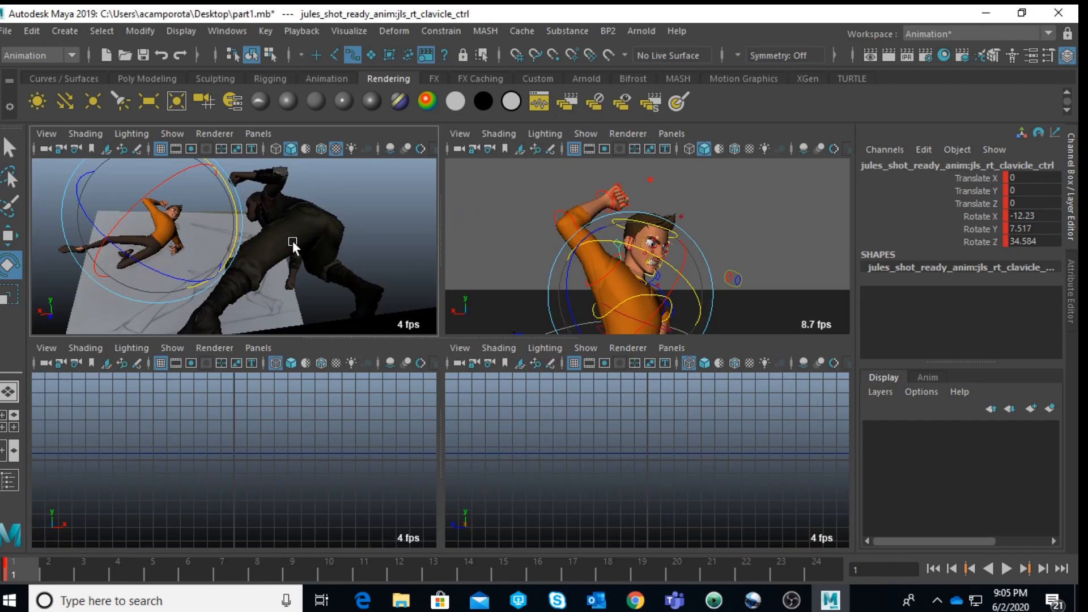
key(space)
drag(375, 319, 366, 266)
key(space)
key(f)
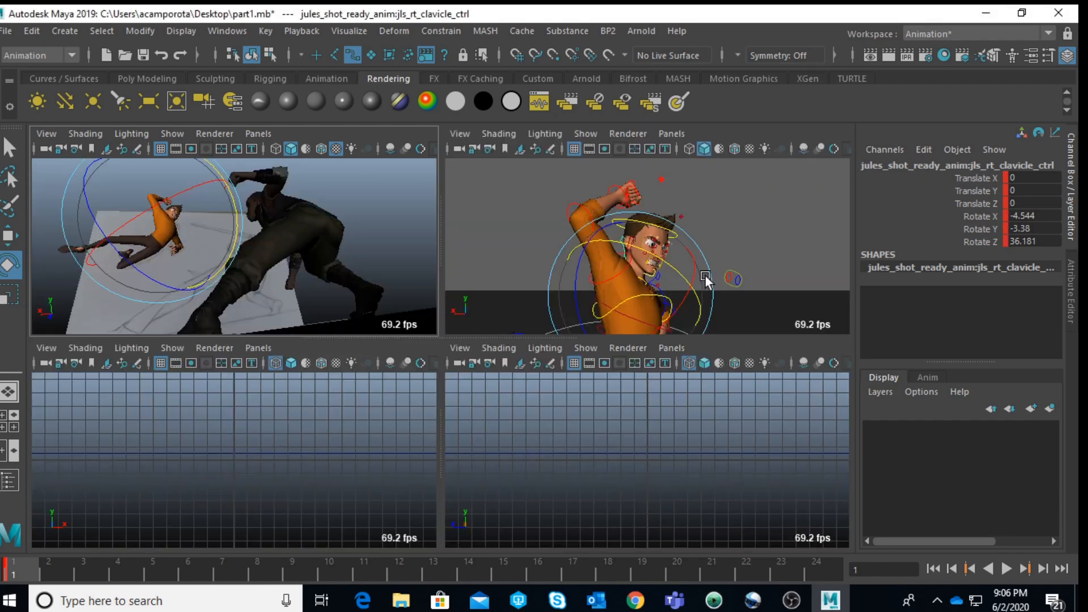
Step: Select Jules's left clavicle control and maximize the shot camera view
click(757, 258)
click(689, 281)
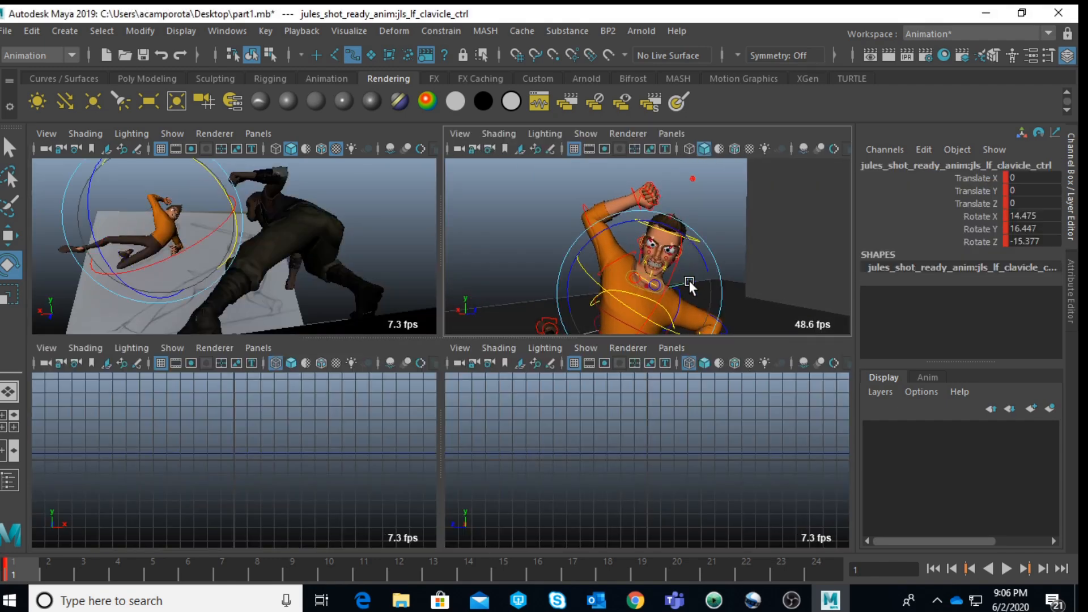
key(space)
Step: Try rotating Jules's left clavicle control to about 13.8 in X, 19.7 in Y and -0.5 in Z, and undo the attempt
mouse_move(343, 263)
mouse_down()
mouse_move(310, 376)
mouse_move(352, 340)
mouse_move(365, 290)
mouse_move(349, 269)
mouse_move(334, 363)
mouse_move(309, 359)
mouse_move(321, 380)
mouse_move(332, 287)
mouse_move(345, 287)
mouse_move(354, 353)
mouse_move(366, 327)
mouse_move(318, 274)
mouse_move(288, 283)
mouse_move(285, 268)
mouse_move(355, 353)
mouse_move(337, 360)
mouse_move(317, 339)
mouse_move(334, 315)
mouse_move(351, 317)
mouse_up()
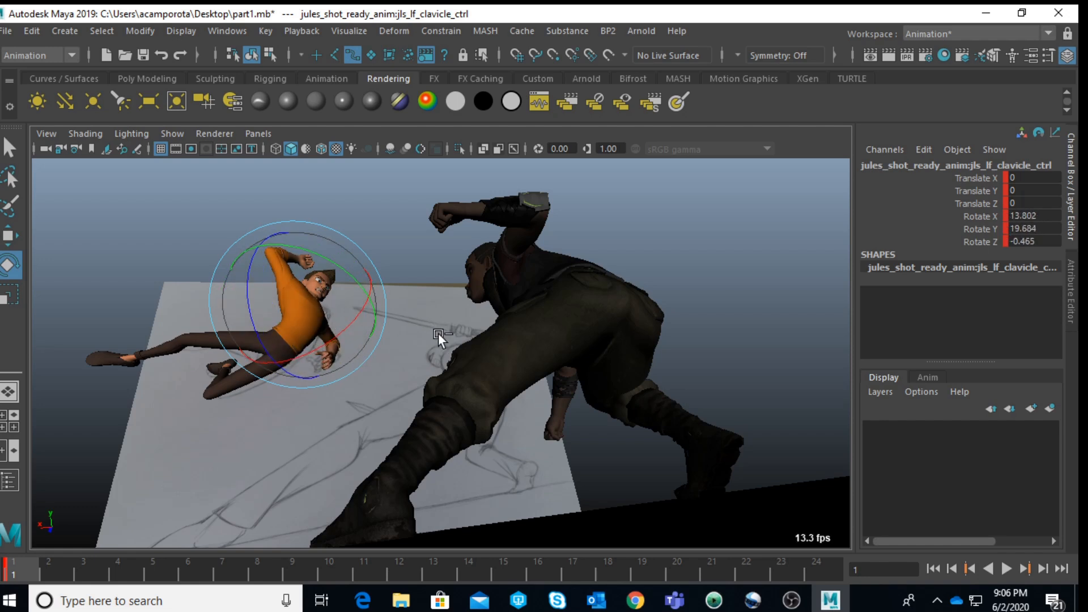
key(ctrl+z)
key(ctrl+z)
key(ctrl+z)
key(ctrl+z)
key(ctrl+z)
key(ctrl+z)
Step: Rotate Jules's left clavicle control to about 11.0 in X, 26.5 in Y and -4.3 in Z, and deselect it
drag(283, 318, 297, 315)
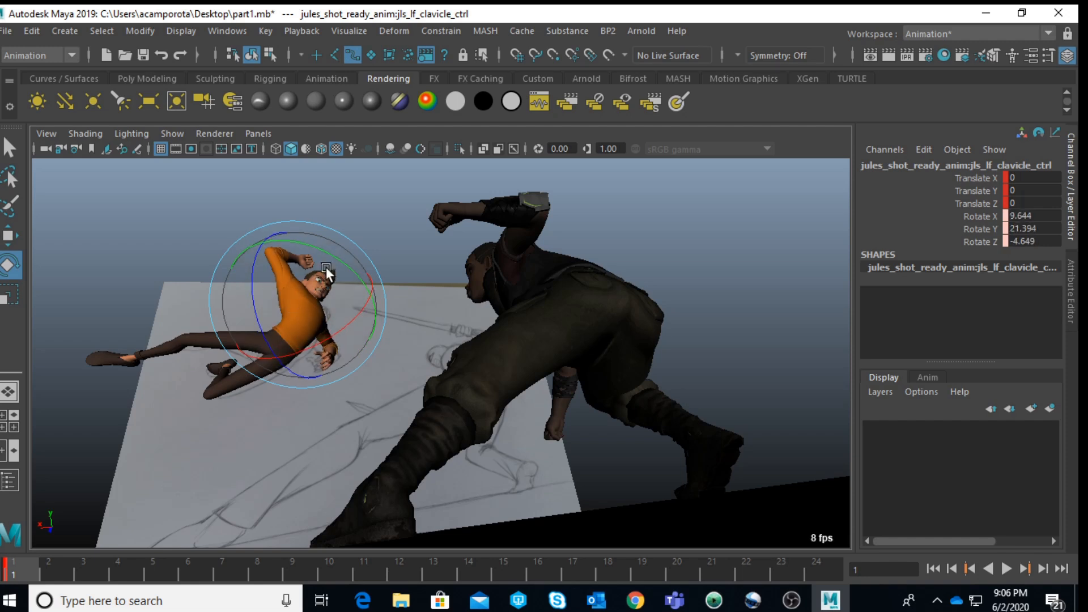
drag(336, 264, 338, 266)
drag(318, 303, 320, 303)
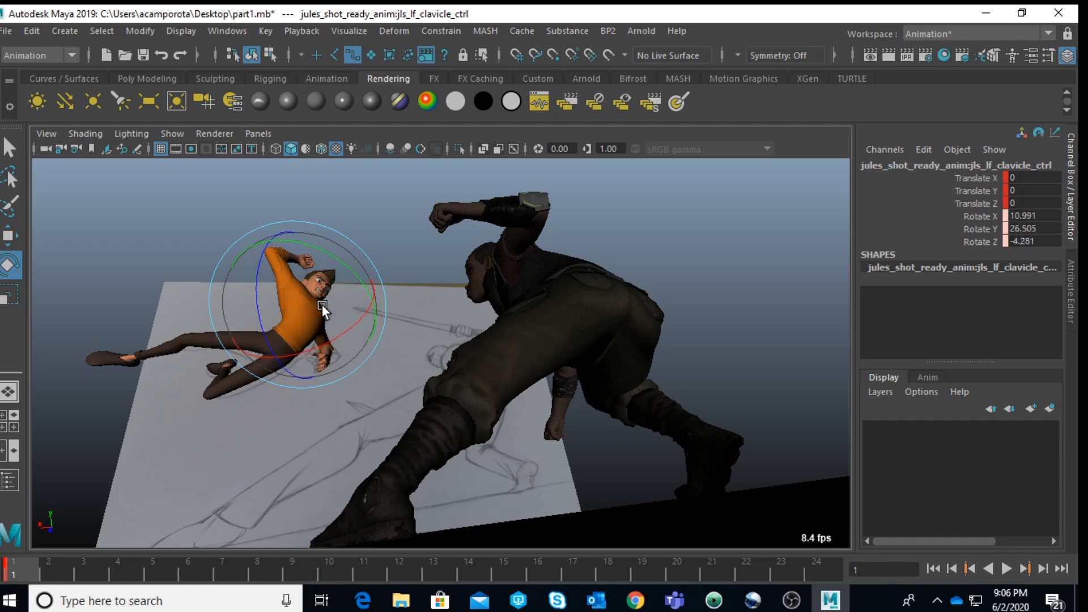
click(413, 271)
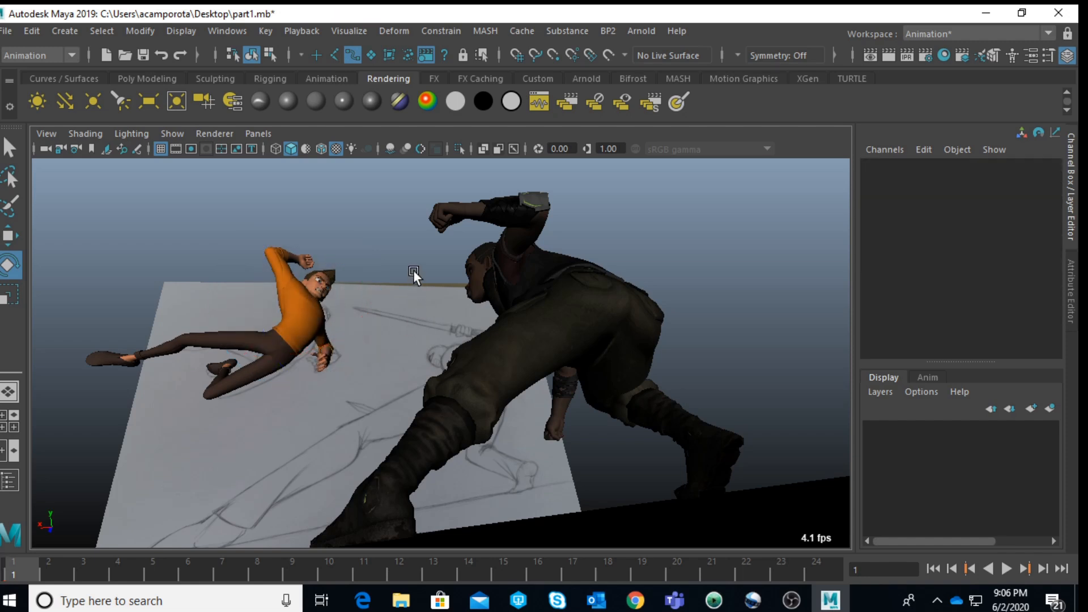
Step: Try rotating Jules's left elbow FK control in the shot camera view, and undo the rotation
key(space)
click(725, 314)
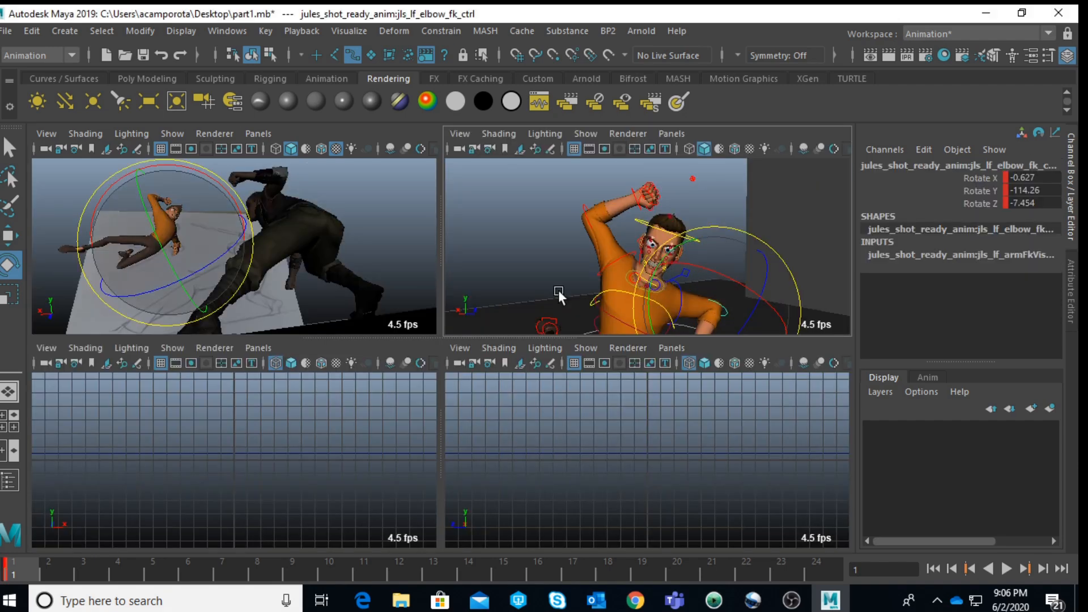
key(space)
drag(324, 361, 380, 419)
key(ctrl+z)
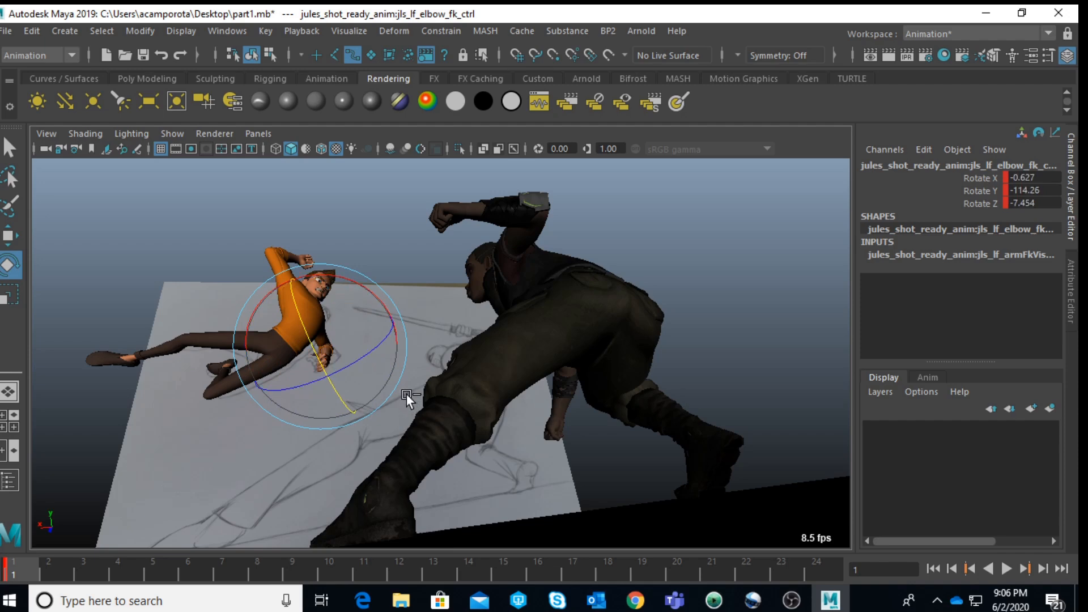
Step: Deselect the elbow, select Jules's spine IK hip control, and rotate it to about 29.9 in X, 11.4 in Y and -6.3 in Z
click(176, 240)
key(space)
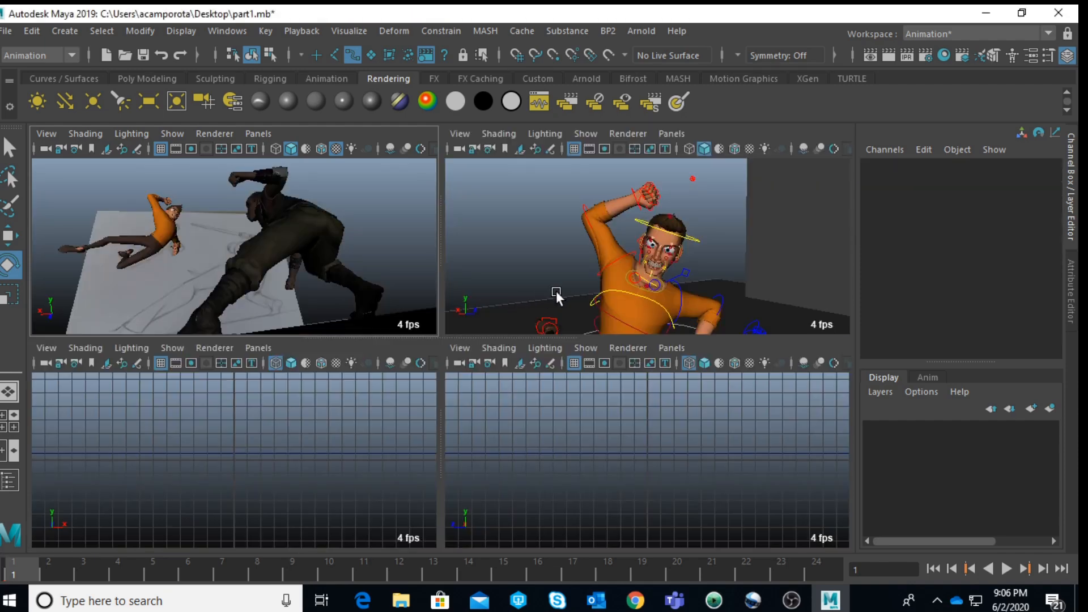
alt+drag(623, 311, 681, 321)
alt+middle_drag(682, 322, 678, 230)
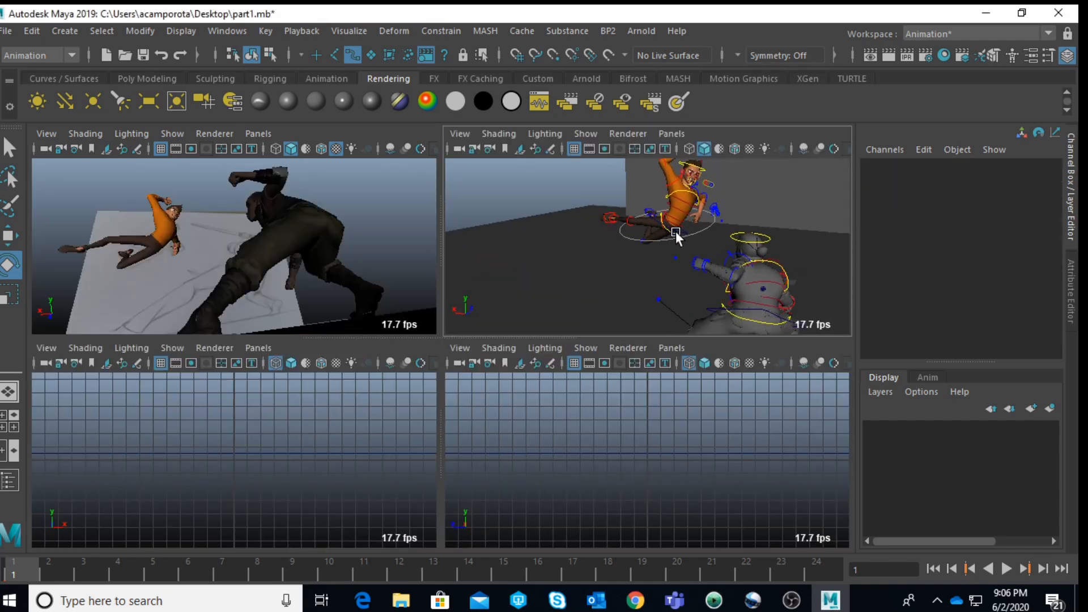
alt+right_drag(677, 229, 722, 247)
alt+middle_drag(722, 247, 712, 295)
alt+drag(712, 295, 685, 247)
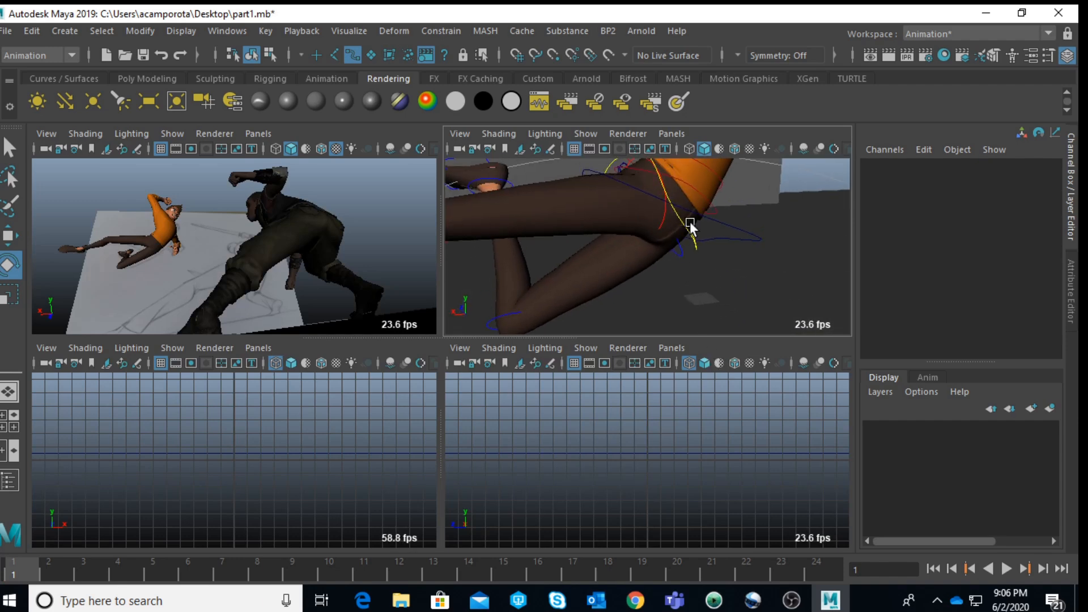
click(685, 229)
key(space)
key(space)
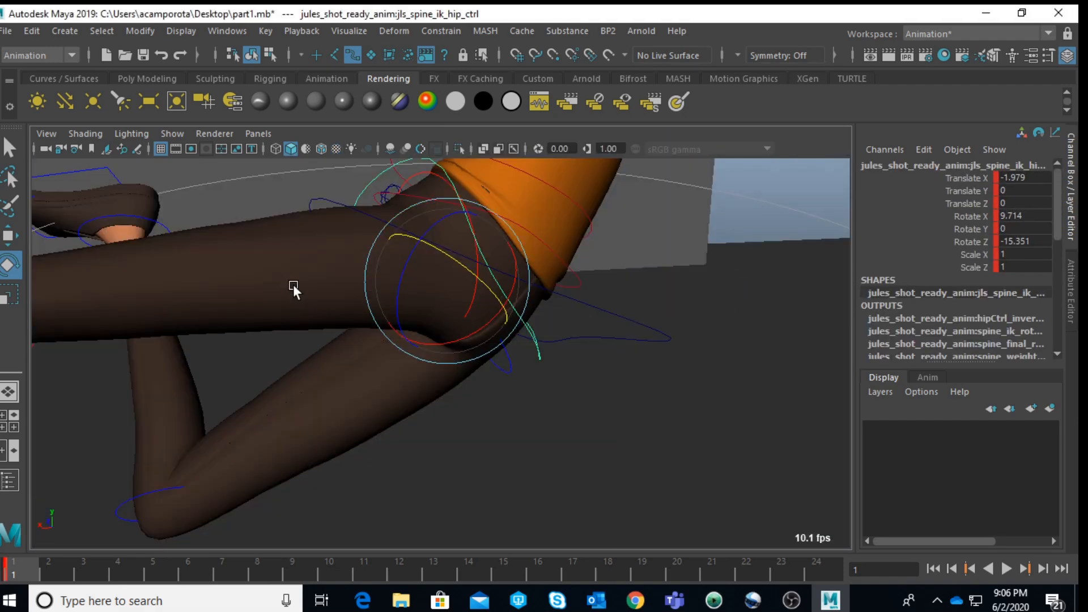
key(space)
drag(312, 349, 276, 348)
key(space)
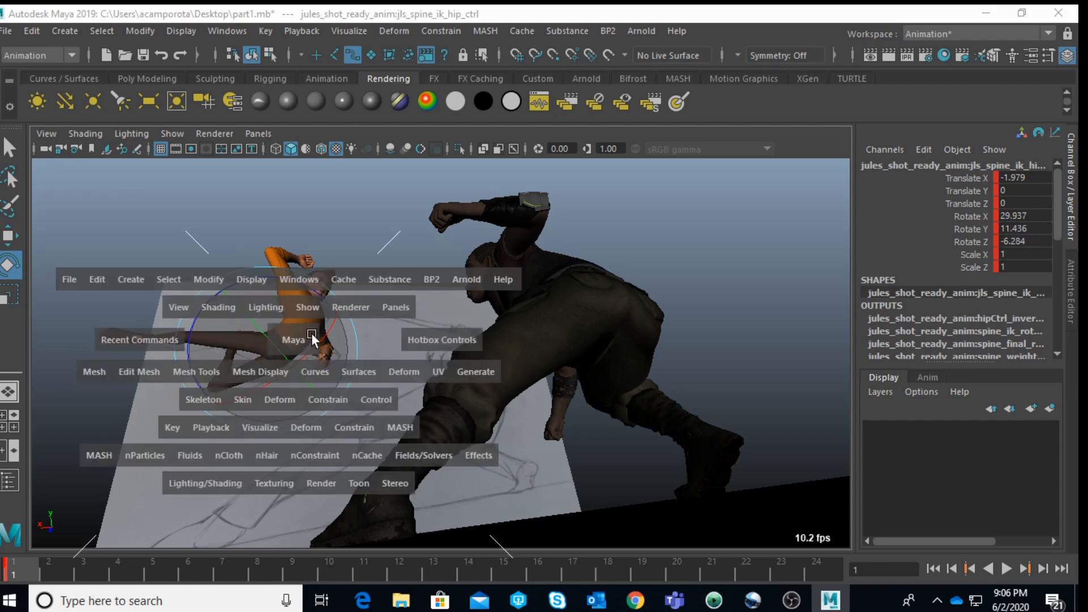
Step: Rotate Jules's right upper leg FK control to about -36.2 in X, -51.4 in Y and 20.7 in Z
click(754, 244)
click(660, 237)
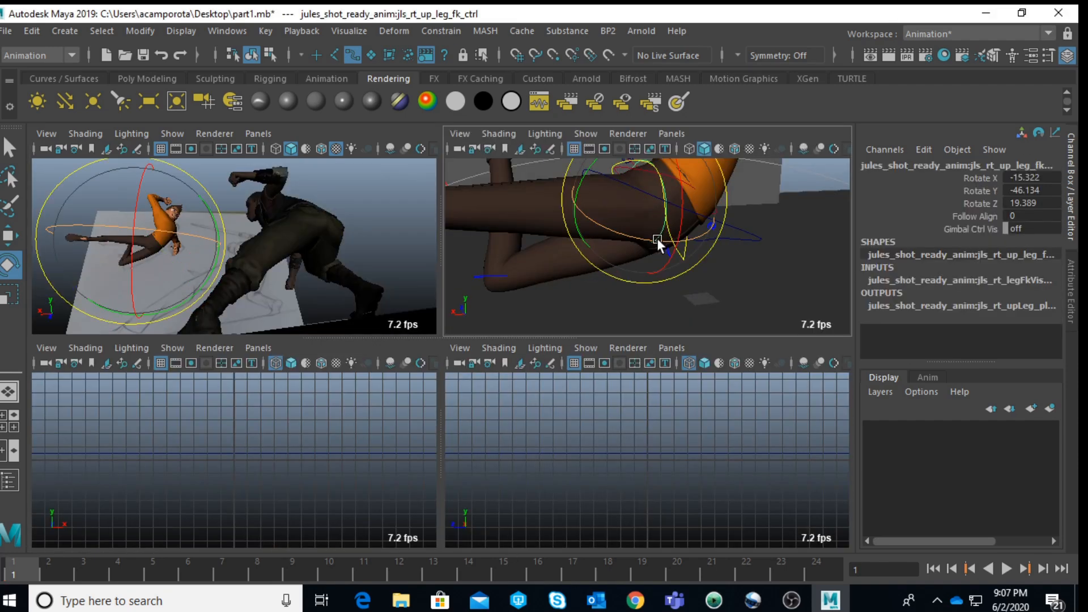
key(space)
drag(254, 335, 327, 343)
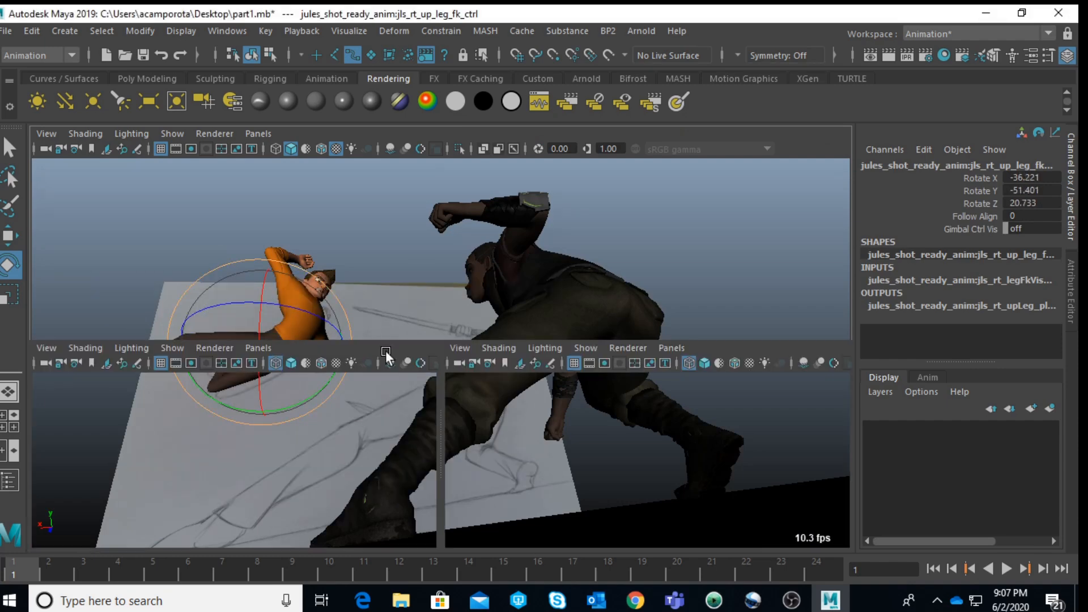
Step: Rotate Jules's left upper leg FK control to about -0.8 in X, 1.3 in Y and 18.2 in Z
key(space)
key(f)
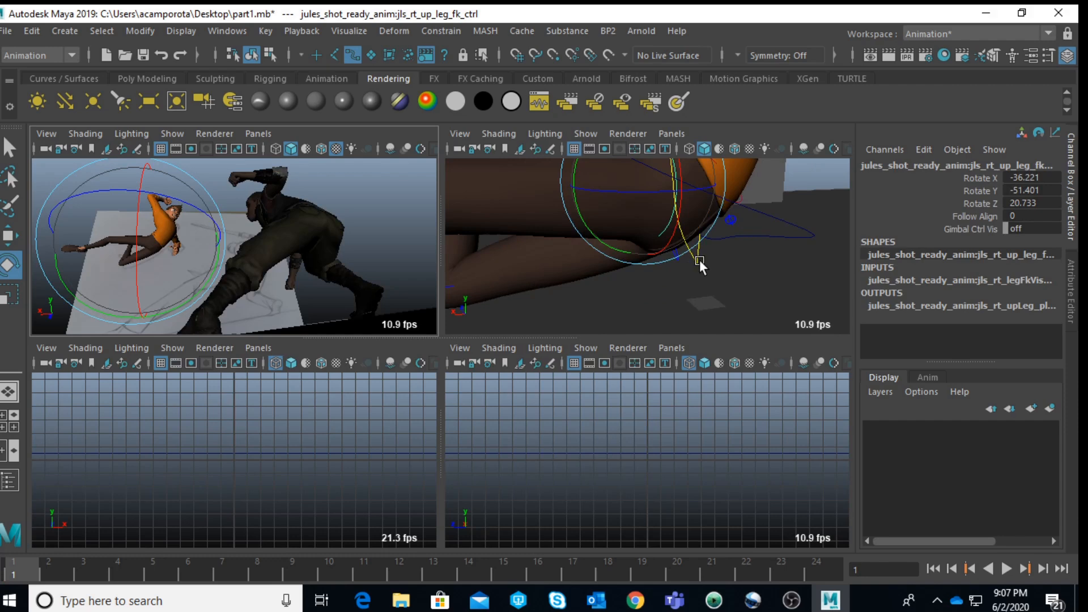
key(q)
click(693, 274)
key(space)
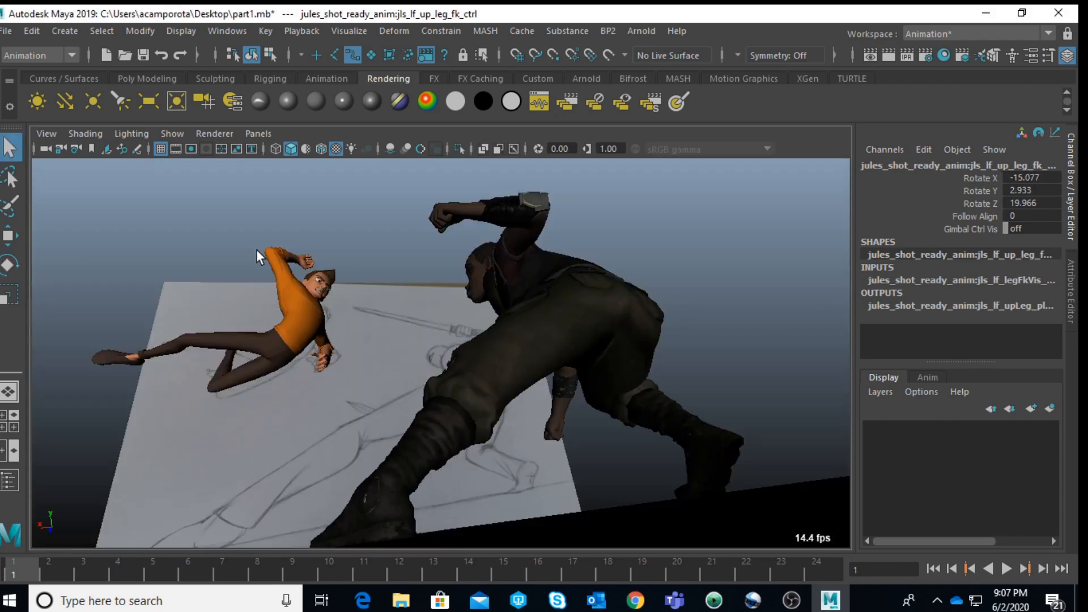
key(e)
mouse_move(255, 355)
mouse_down()
mouse_move(270, 359)
mouse_move(335, 317)
mouse_move(280, 332)
mouse_up()
Step: Rotate Jules's left knee FK control to about 93.7 in Z, and deselect it
key(space)
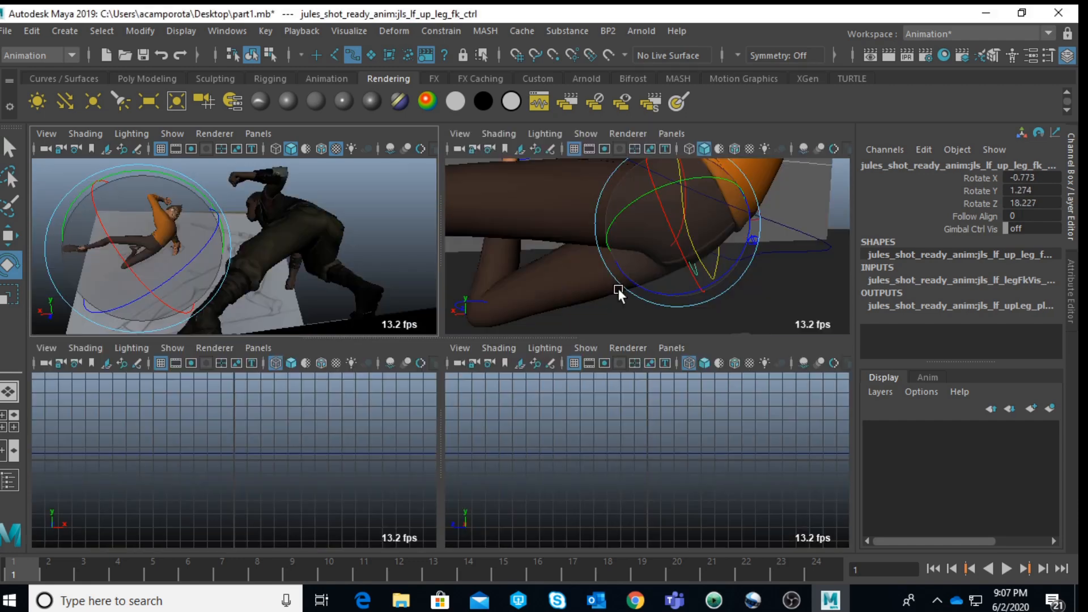
click(791, 281)
scroll(624, 269, down, 5)
click(566, 277)
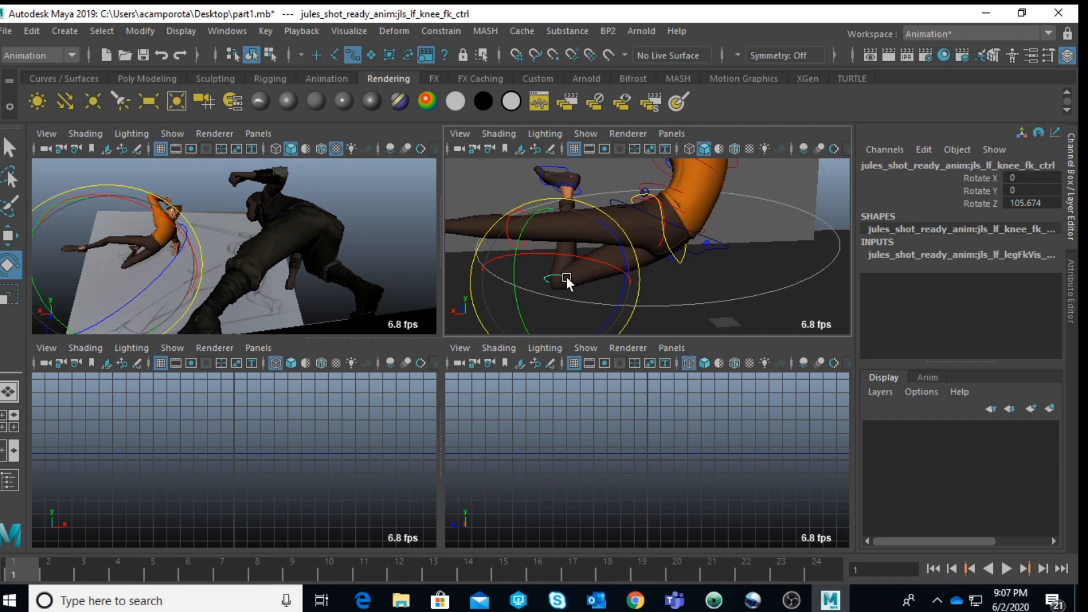
key(space)
drag(321, 391, 260, 369)
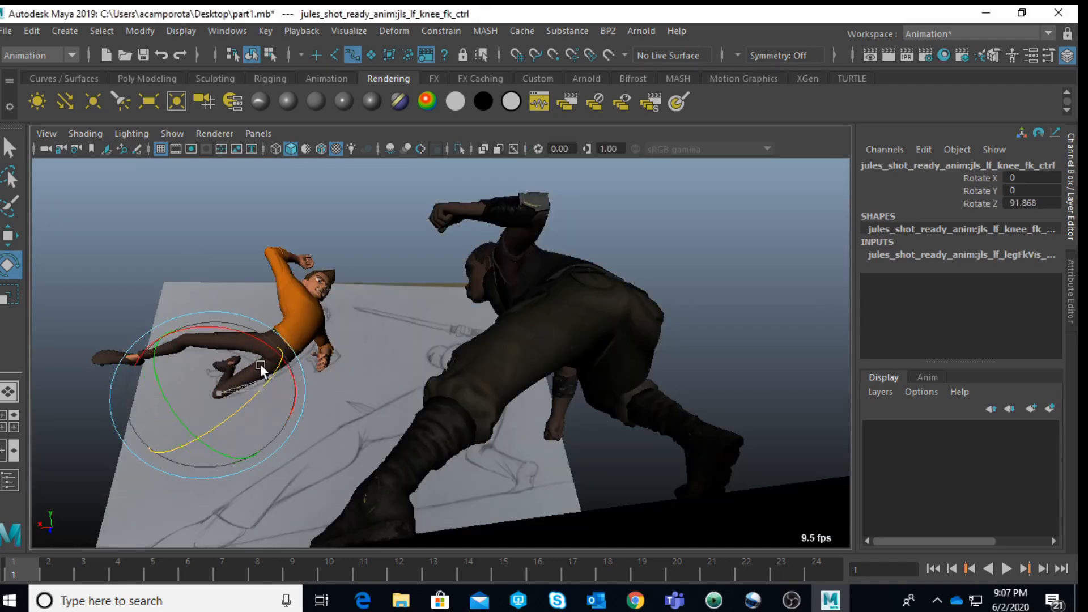
drag(257, 364, 257, 364)
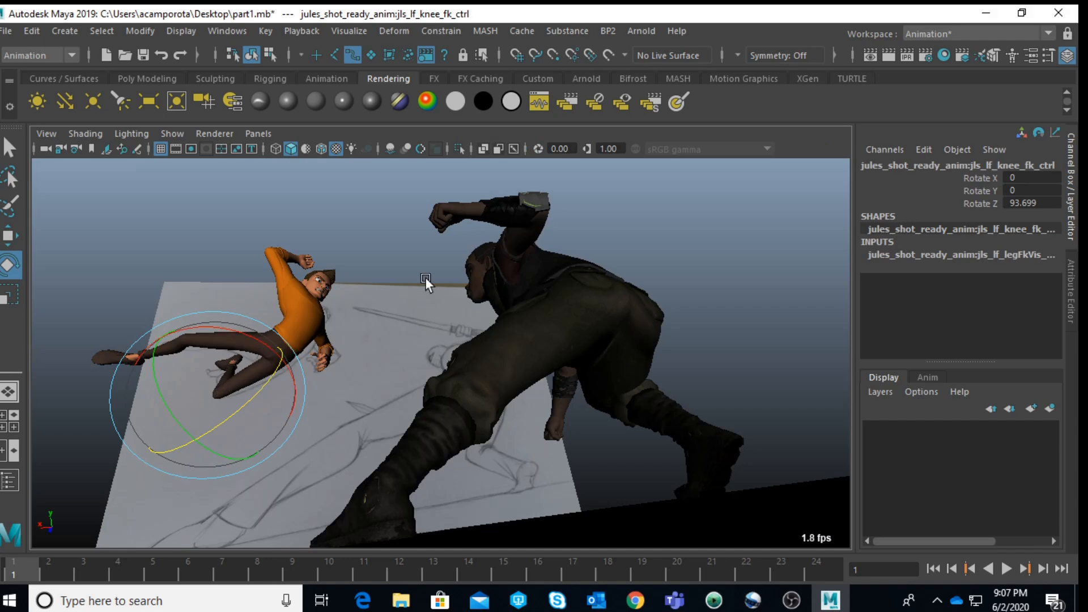
click(383, 252)
Step: Select the control at Jules's hips and move it slightly
key(space)
key(space)
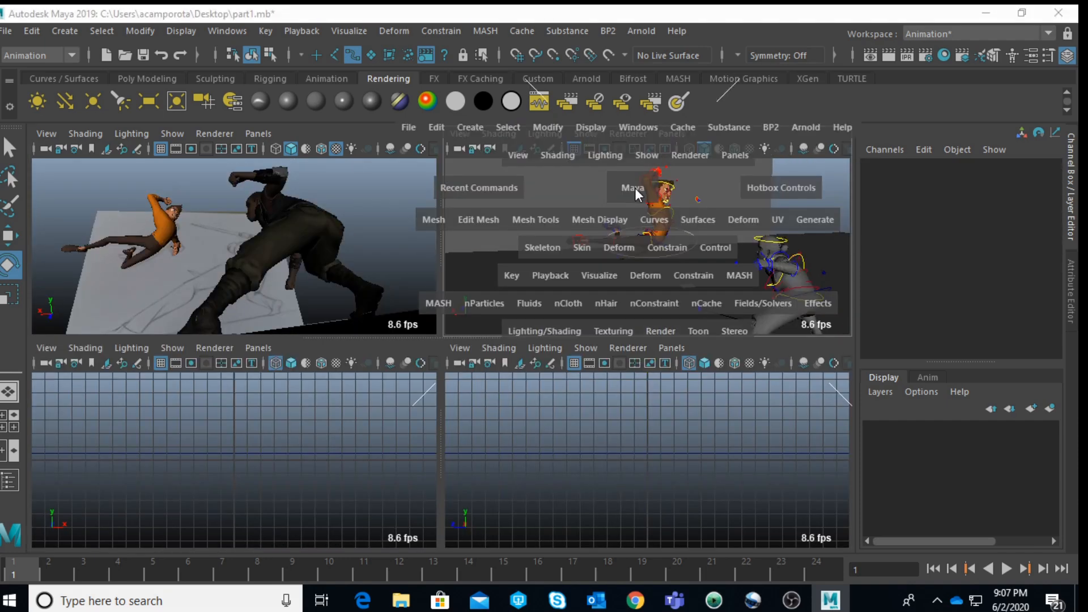
scroll(435, 284, up, 5)
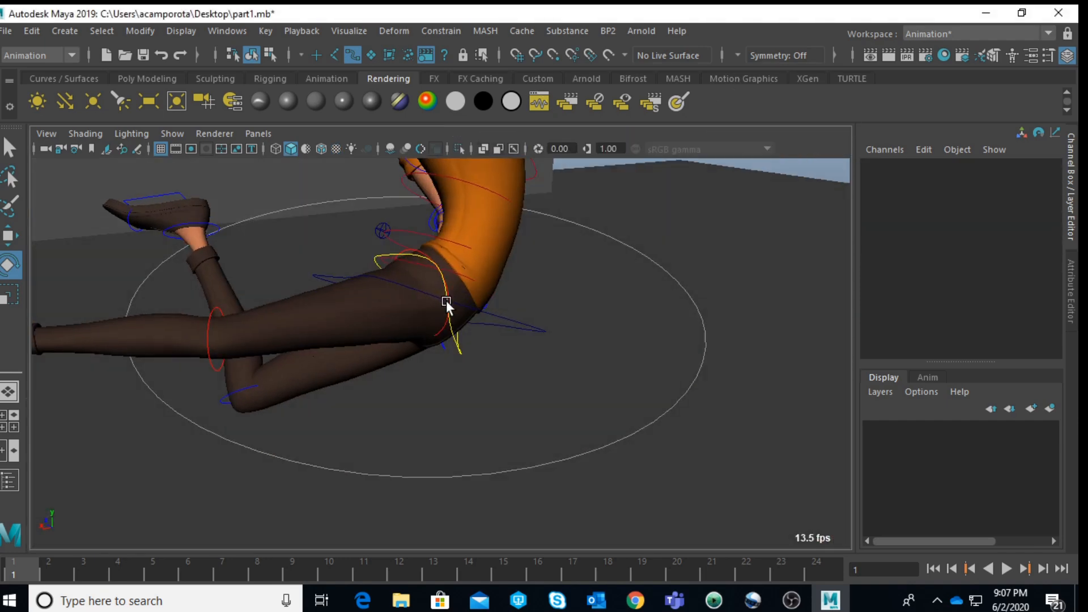
click(390, 242)
key(w)
drag(454, 264, 442, 260)
key(space)
key(space)
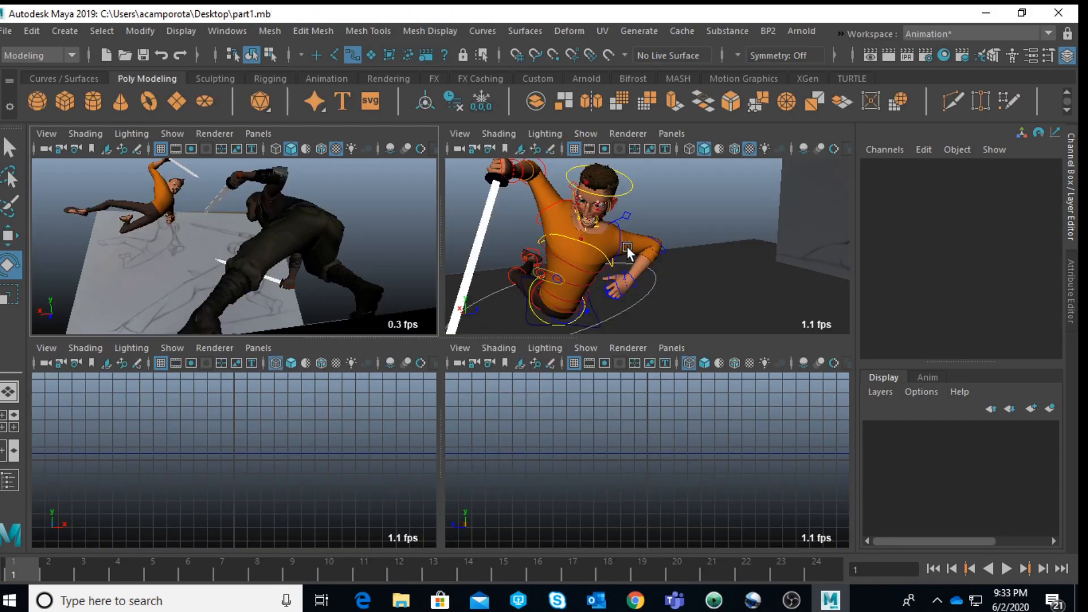
Step: Reset the X, Y and Z rotations of Jules's left elbow FK control to 0, and deselect it
key(space)
click(468, 346)
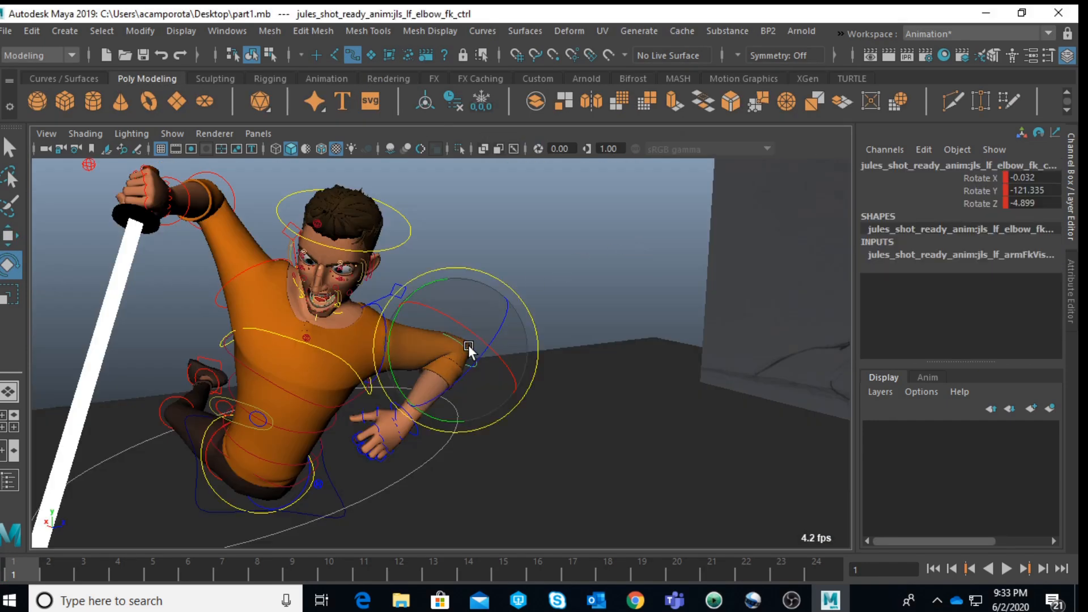
key(space)
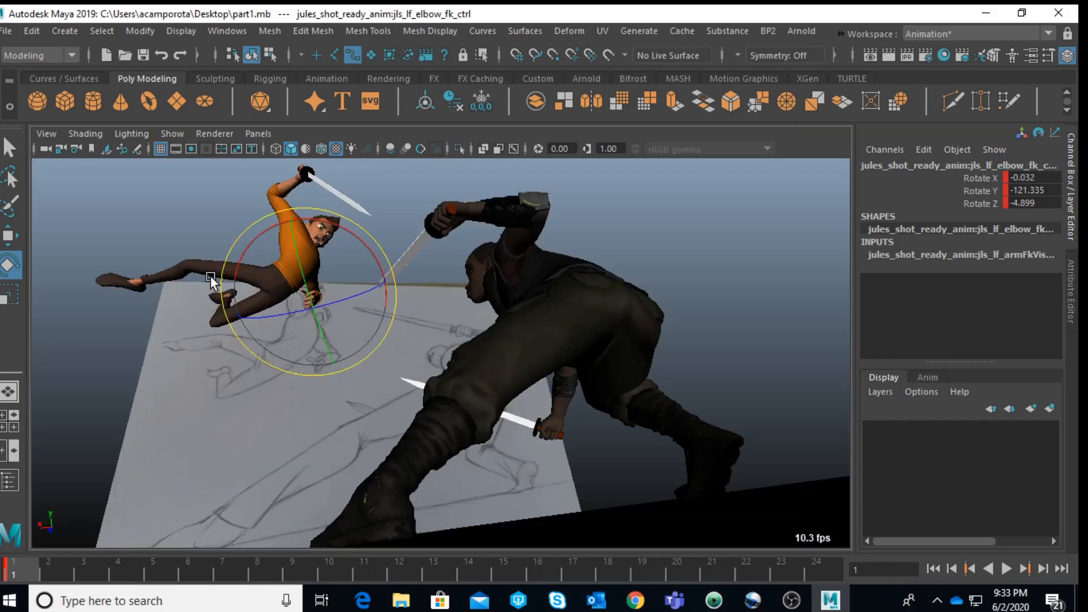
click(437, 213)
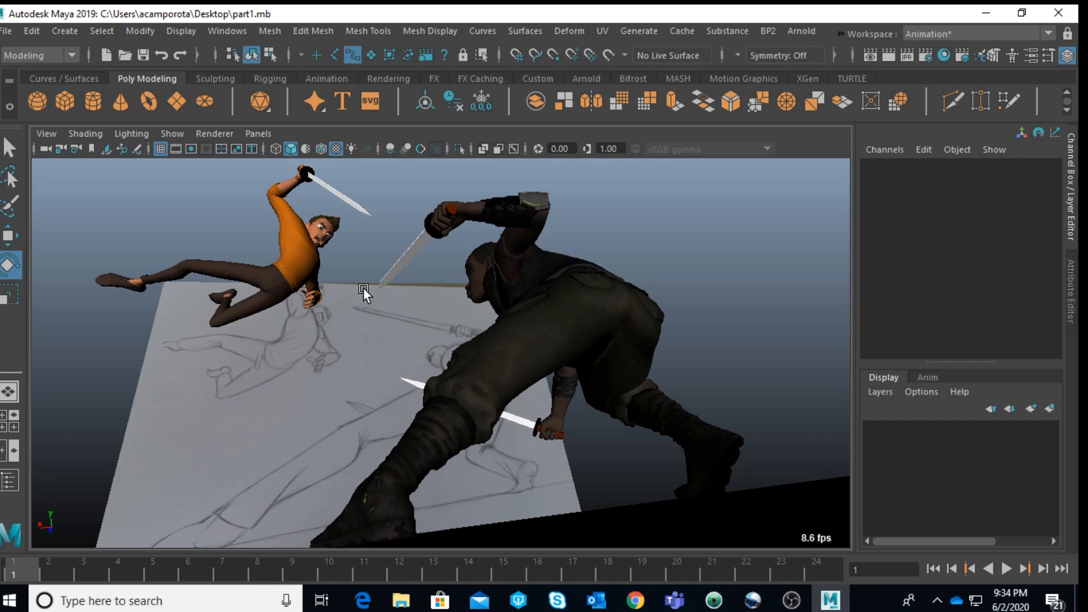
key(space)
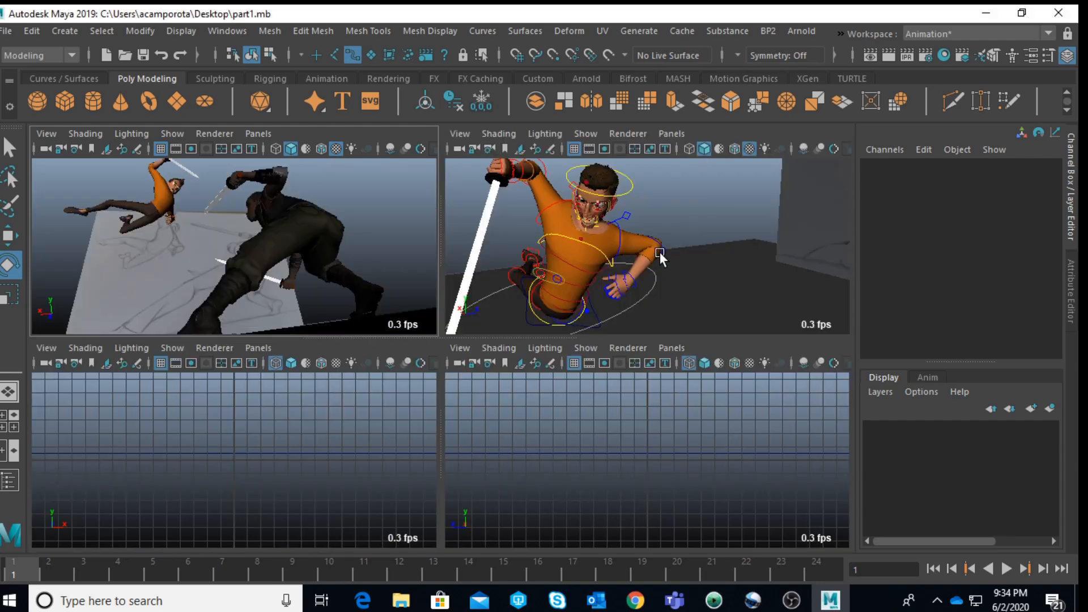
click(660, 250)
key(space)
drag(322, 309, 329, 332)
drag(1057, 178, 1057, 202)
key(Return)
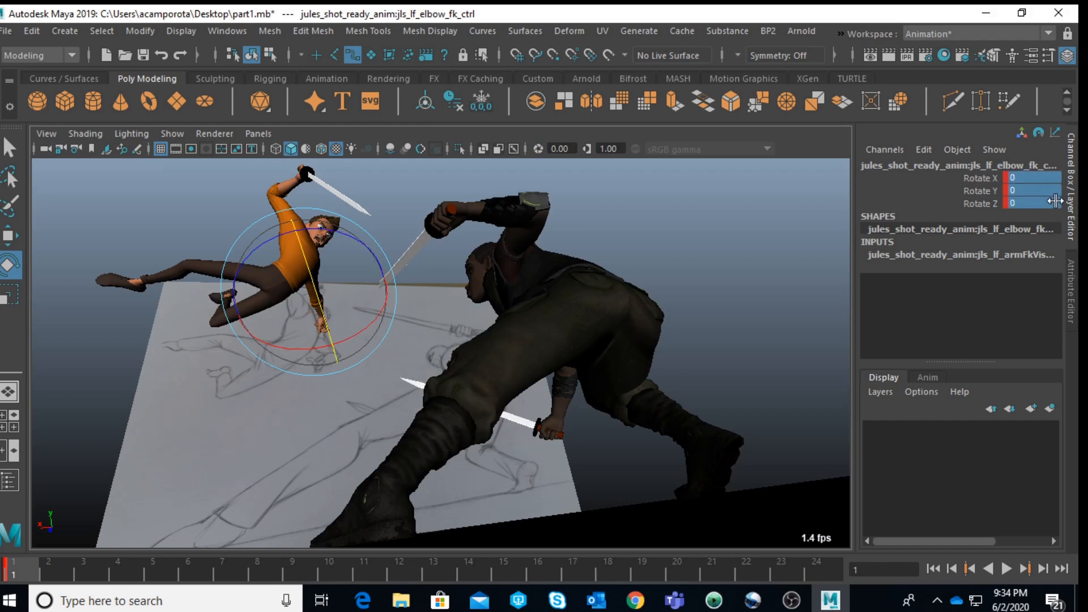
click(706, 237)
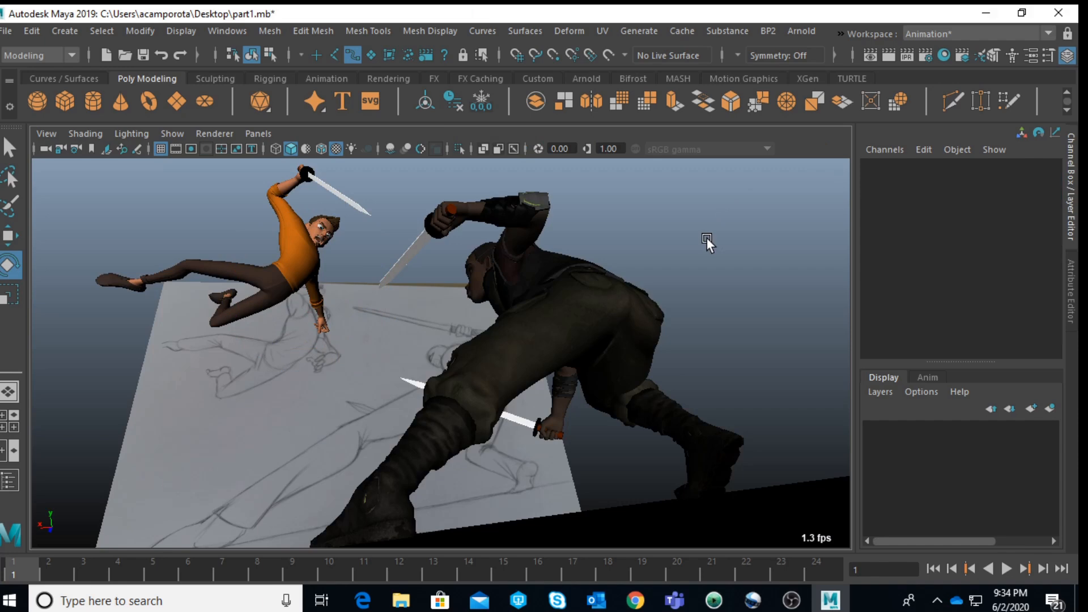
Step: Rotate Jules's left upper arm FK control to about 53.5 in X, 25.6 in Y and -0.2 in Z, and deselect it
key(space)
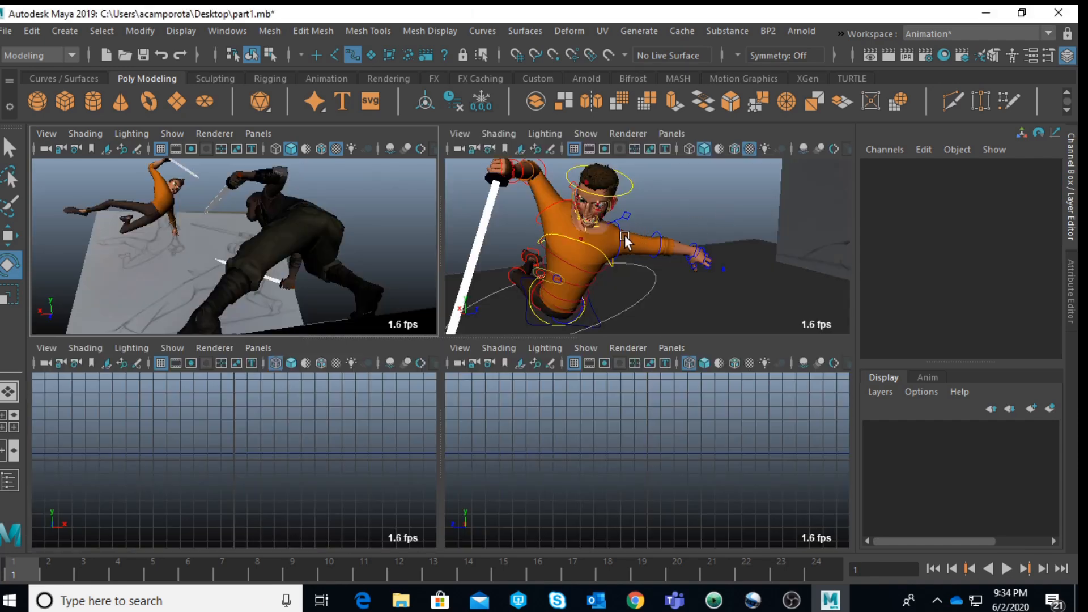
click(626, 237)
key(space)
drag(234, 264, 376, 246)
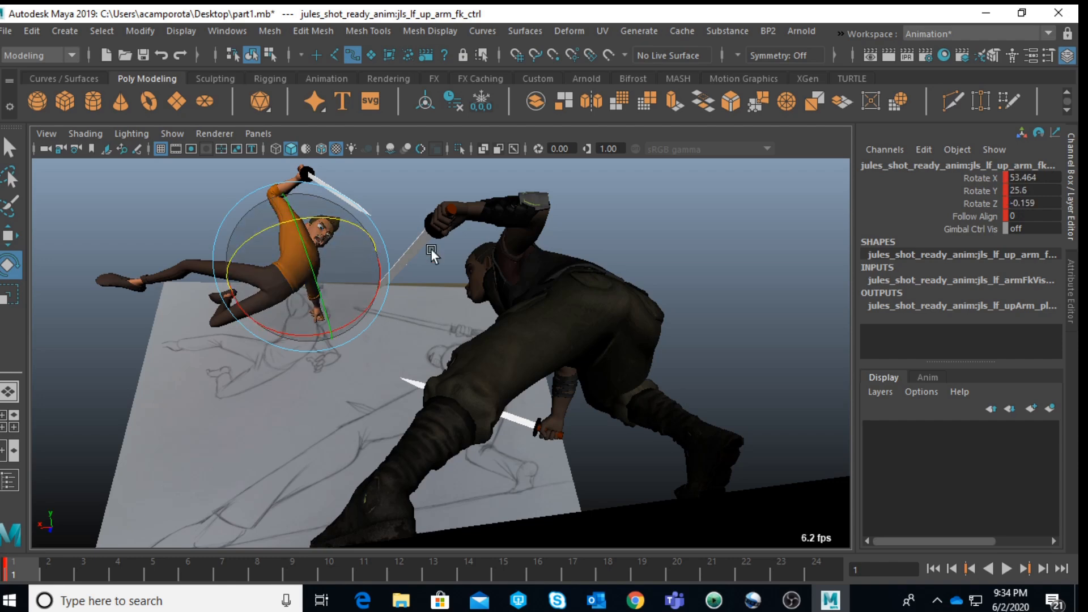
key(space)
key(space)
click(616, 228)
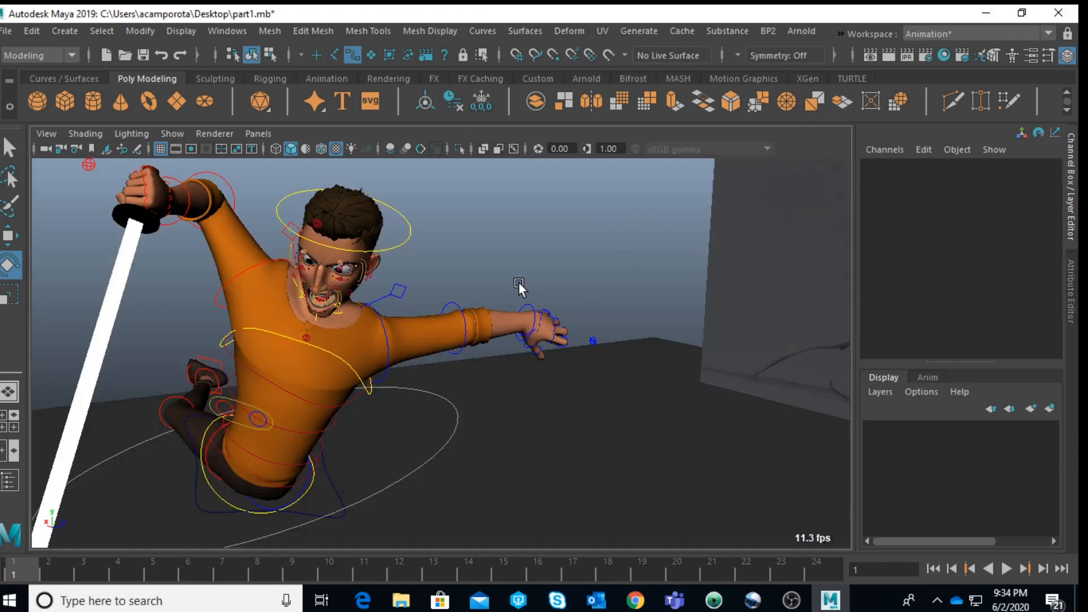
Step: Select Jules's left wrist and finger controls together, reset their X, Y and Z rotations to 0, and deselect them
drag(519, 287, 597, 372)
drag(1036, 179, 1039, 199)
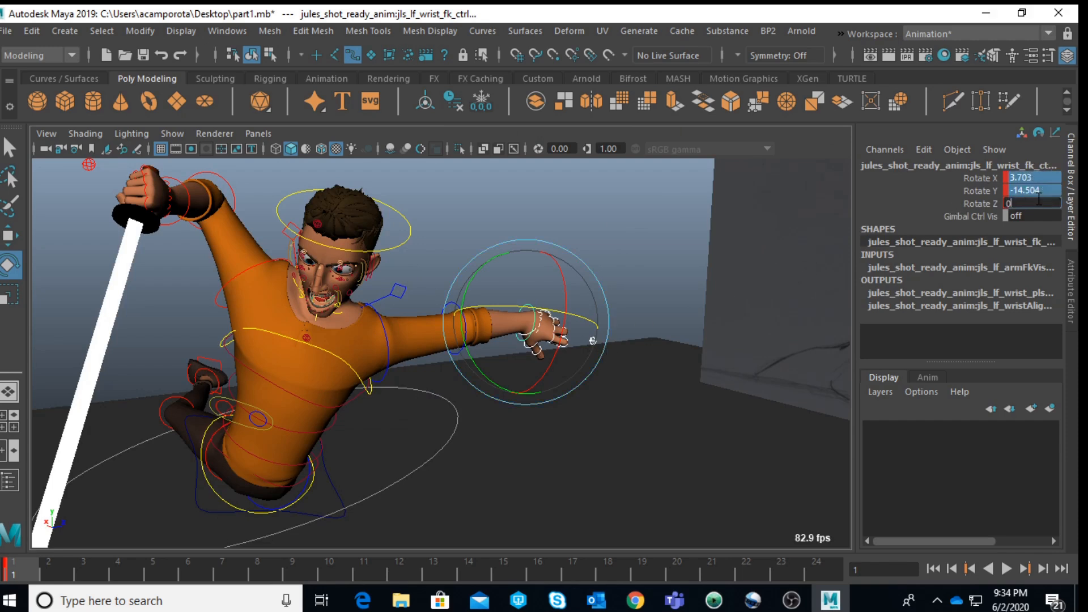
key(Return)
click(661, 256)
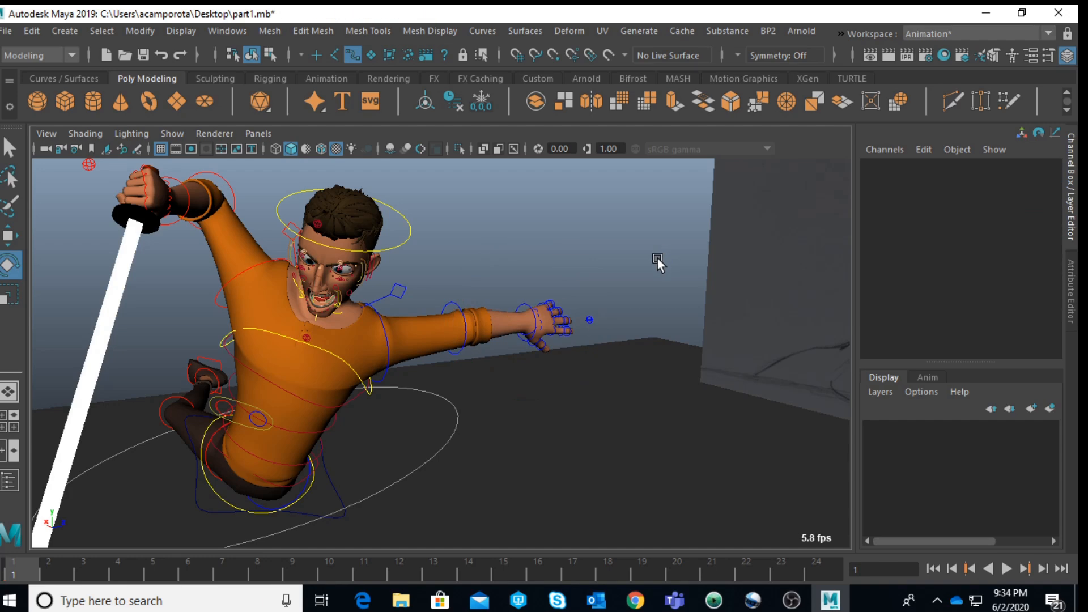
Step: Select Jules's left index finger base control and frame it for a close view of the hand
scroll(658, 258, down, 10)
alt+middle_drag(612, 258, 590, 290)
scroll(587, 298, up, 8)
alt+drag(376, 449, 340, 404)
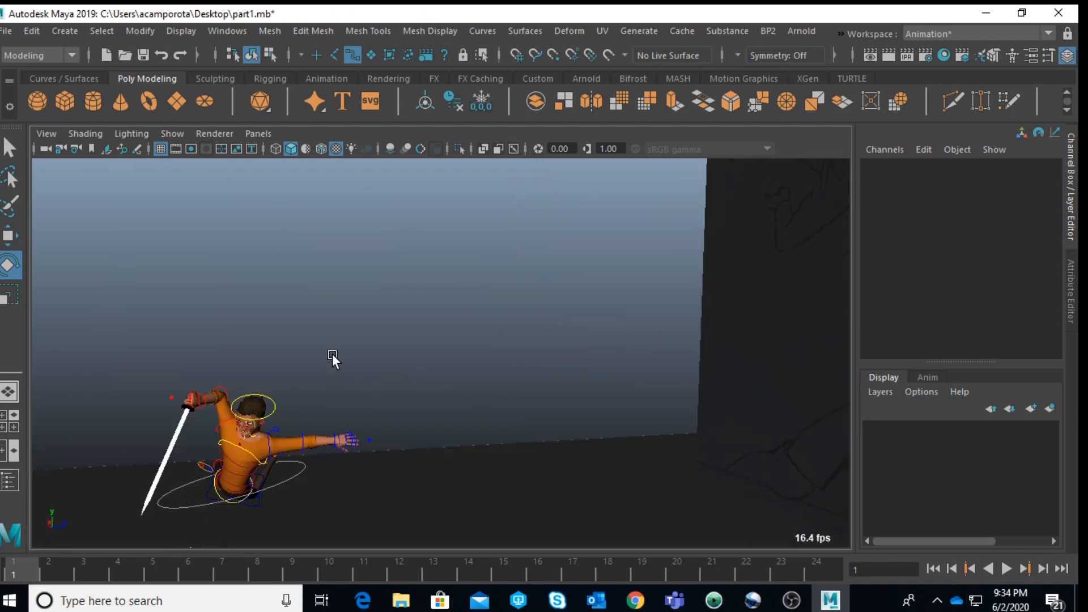
alt+middle_drag(340, 404, 348, 321)
scroll(348, 322, up, 5)
click(260, 300)
key(f)
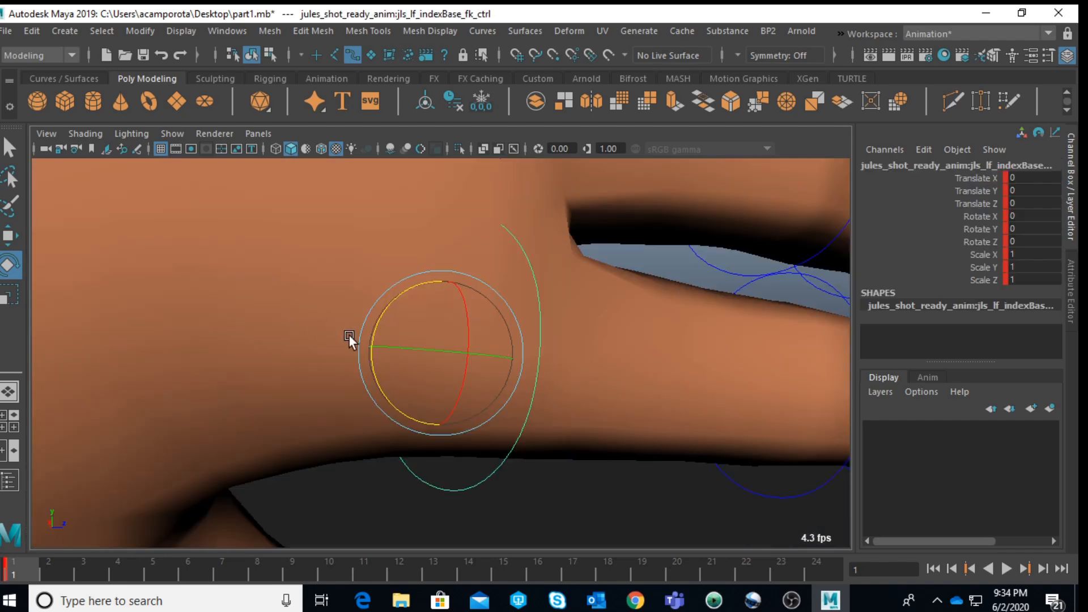
scroll(347, 333, down, 5)
alt+drag(370, 328, 601, 432)
Step: Rotate Jules's left index finger base control to raise the finger away from the others
scroll(524, 286, down, 6)
click(561, 315)
click(441, 318)
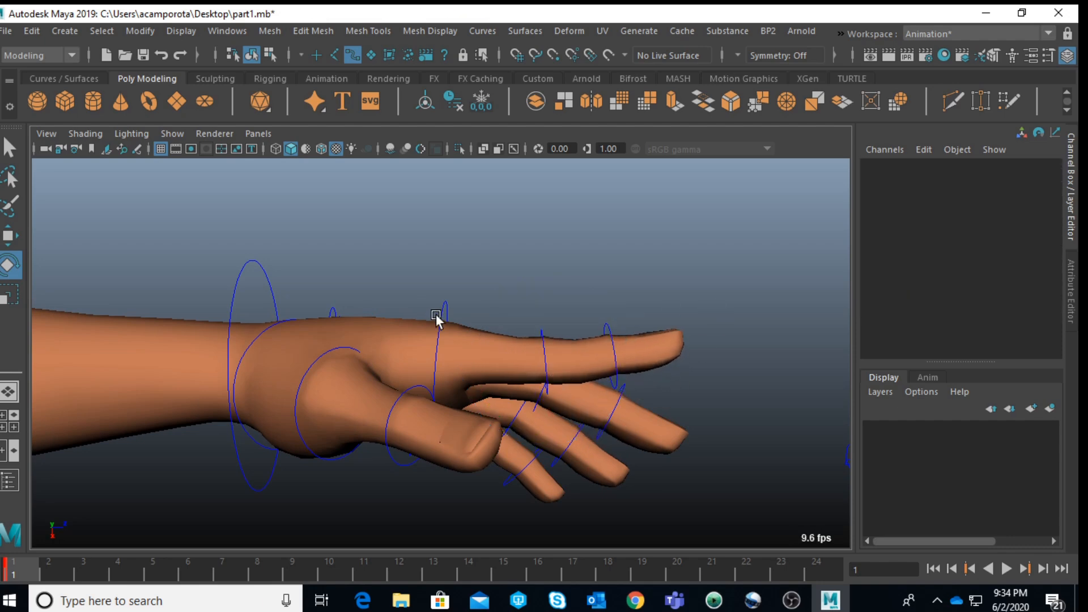
click(442, 317)
mouse_move(512, 335)
mouse_down()
mouse_move(505, 323)
mouse_move(518, 320)
mouse_up()
alt+drag(530, 356, 286, 267)
Step: Select the mid and tip controls of Jules's left middle finger and rotate them to about -12.9 in Y
key(q)
click(260, 273)
click(330, 288)
key(e)
drag(370, 263, 379, 278)
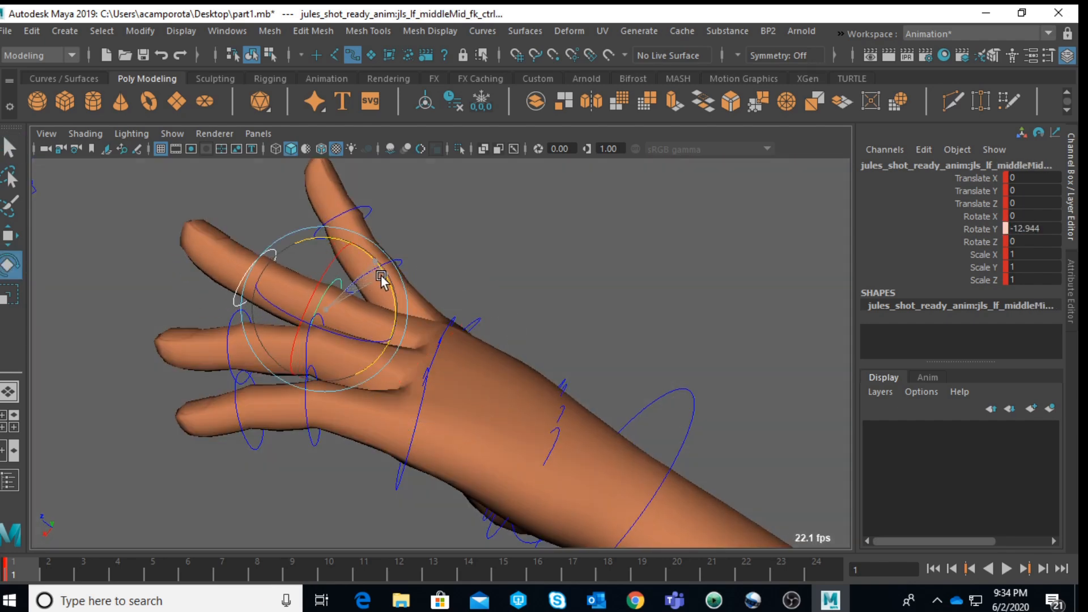
Step: Splay Jules's left pinky outward from its base control, and rotate its mid and tip controls to about -19.3 in Y
key(q)
click(409, 452)
key(e)
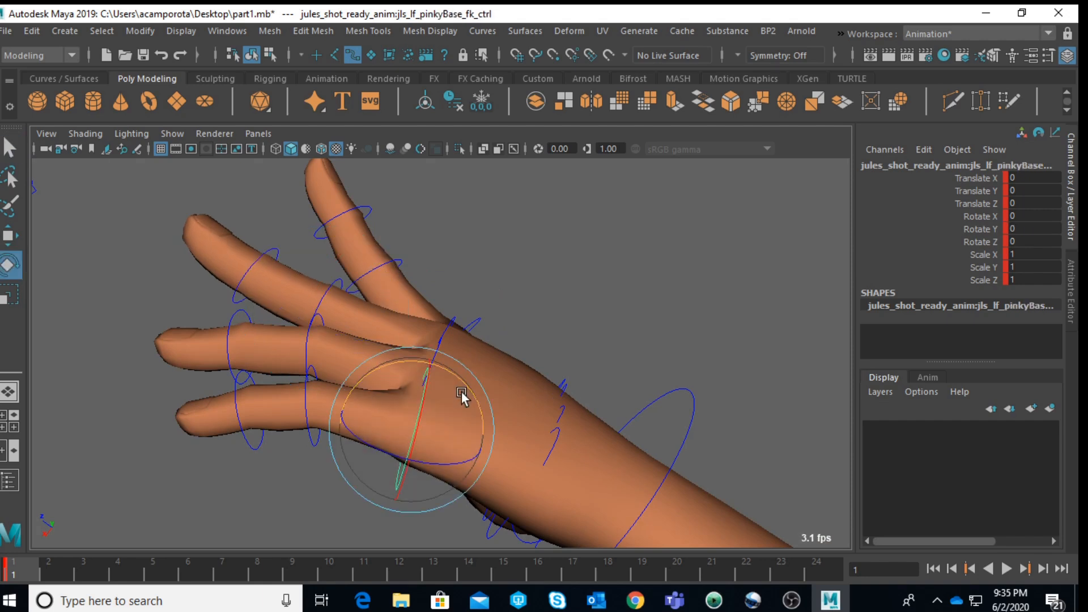
drag(455, 376, 400, 345)
click(219, 461)
drag(219, 468, 342, 539)
drag(347, 418, 367, 436)
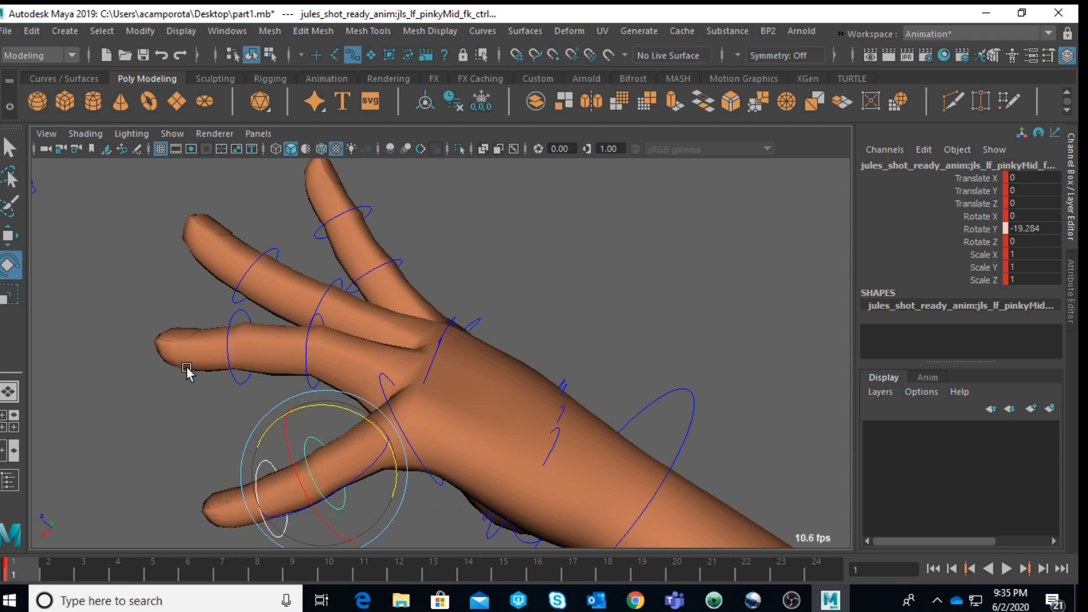
Step: Straighten the mid and tip controls of Jules's left ring finger, and rotate its base control to about 24.6 in Y
drag(195, 389, 315, 361)
drag(365, 310, 146, 413)
click(145, 413)
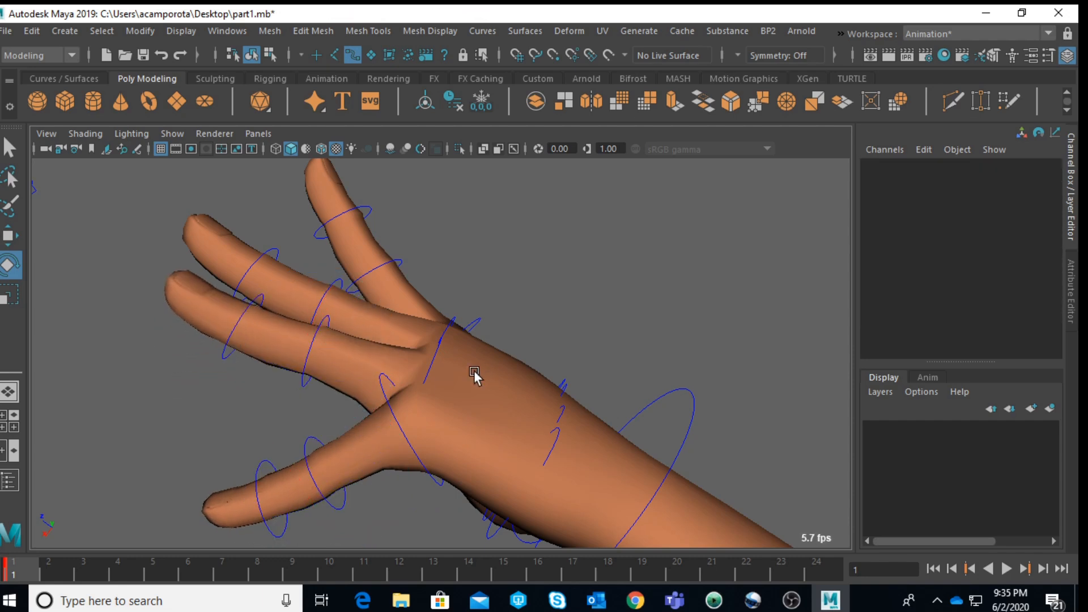
click(435, 361)
drag(476, 348, 459, 321)
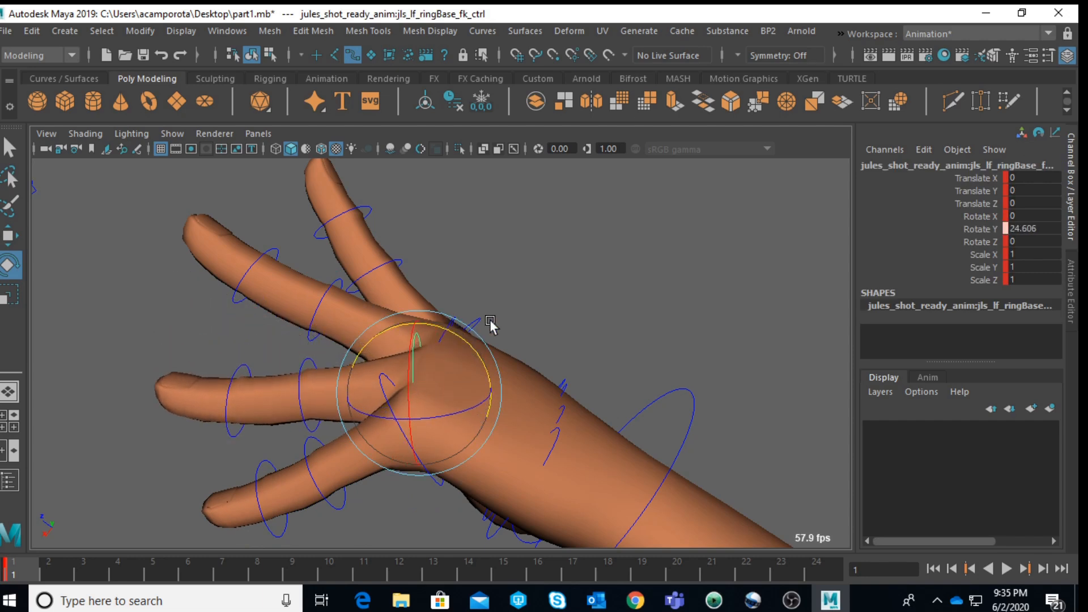
Step: Adjust the rotation of the small palm controls near the wrist of Jules's left hand
click(563, 445)
click(559, 432)
drag(548, 422, 617, 333)
click(553, 417)
click(558, 404)
drag(559, 406, 337, 203)
click(520, 306)
click(567, 381)
Step: Rotate Jules's left wrist control to about 5.9 in X, 20.1 in Y and 28.5 in Z
scroll(586, 331, down, 4)
click(375, 282)
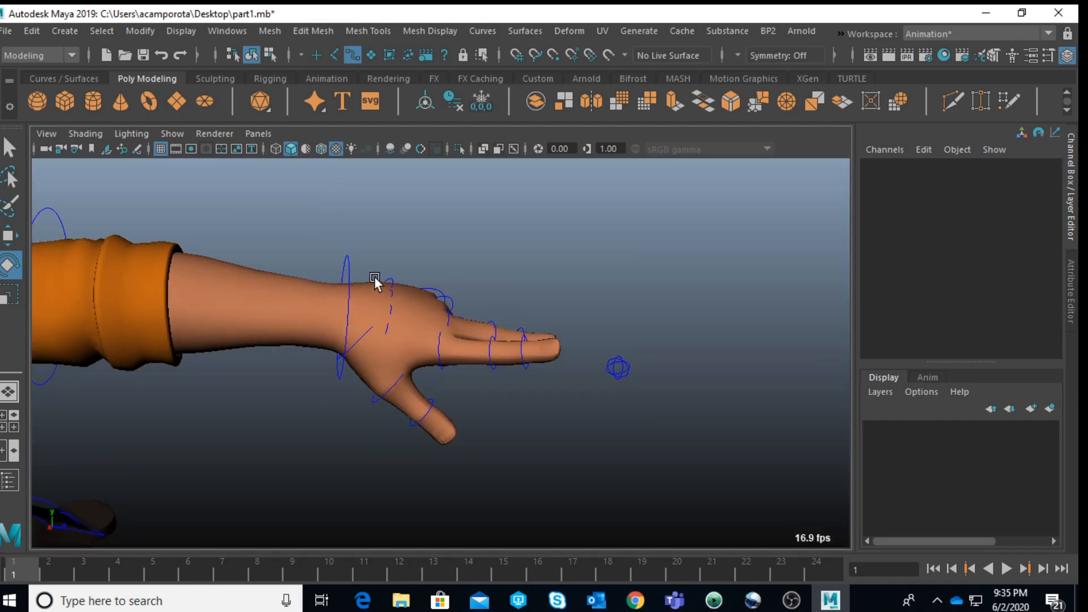
click(352, 264)
key(space)
key(space)
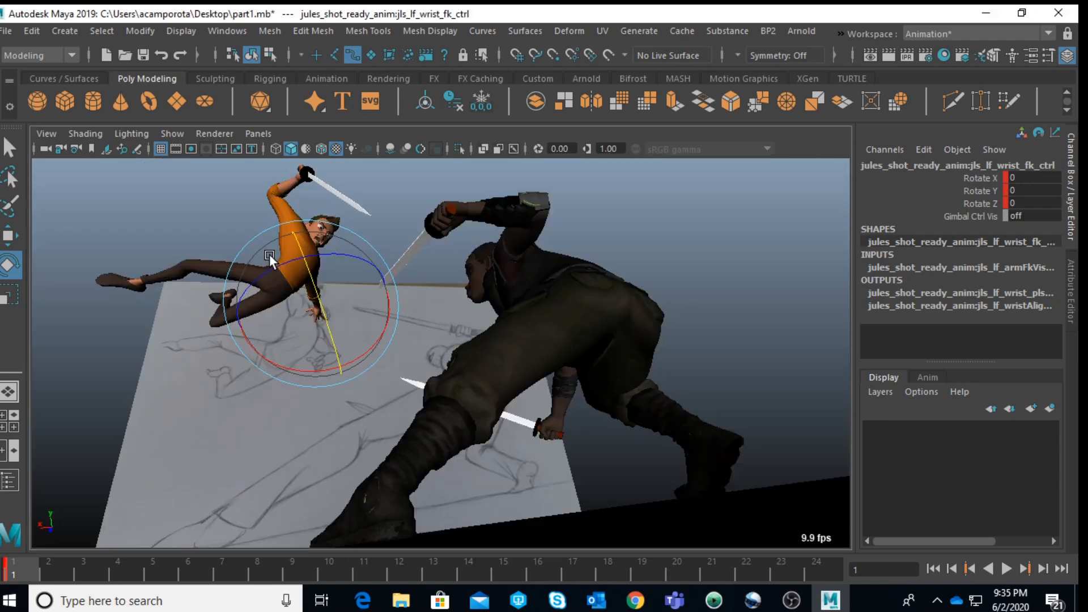
drag(252, 286, 346, 336)
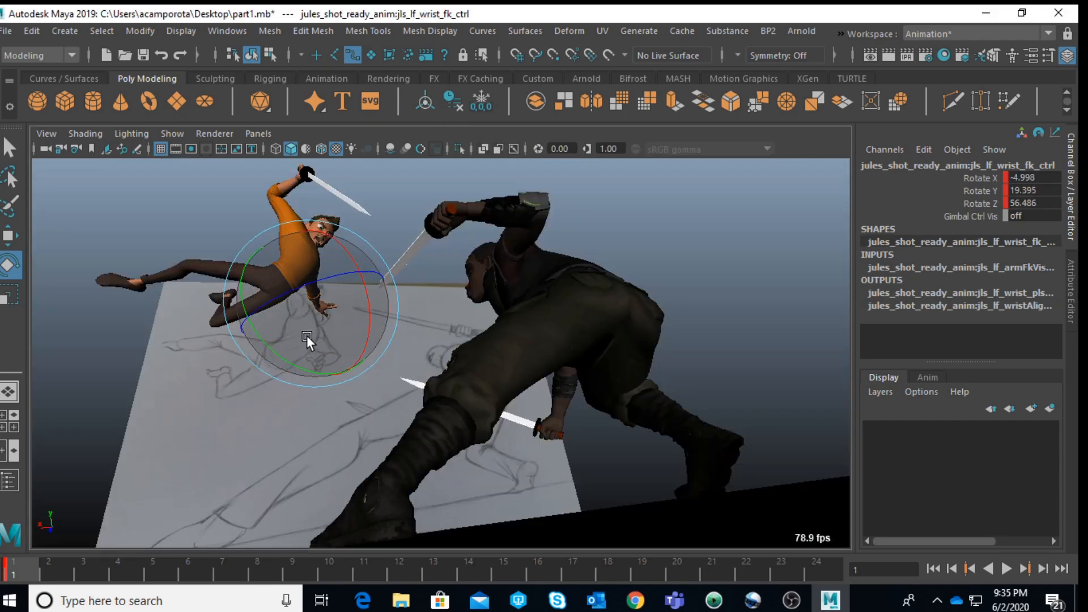
mouse_move(276, 289)
mouse_down()
mouse_move(287, 317)
mouse_move(287, 295)
mouse_move(318, 250)
mouse_move(308, 310)
mouse_move(362, 310)
mouse_up()
key(space)
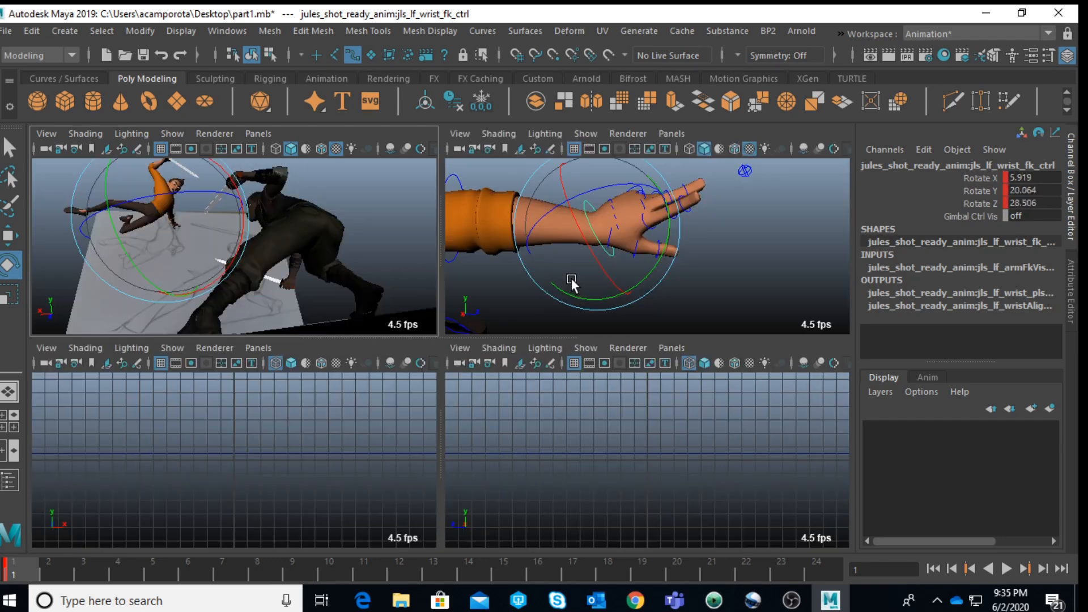
Step: Try rotating Jules's left ring finger base control to about -9.3 in Y
key(space)
scroll(627, 274, up, 5)
alt+drag(539, 304, 440, 267)
click(491, 241)
key(space)
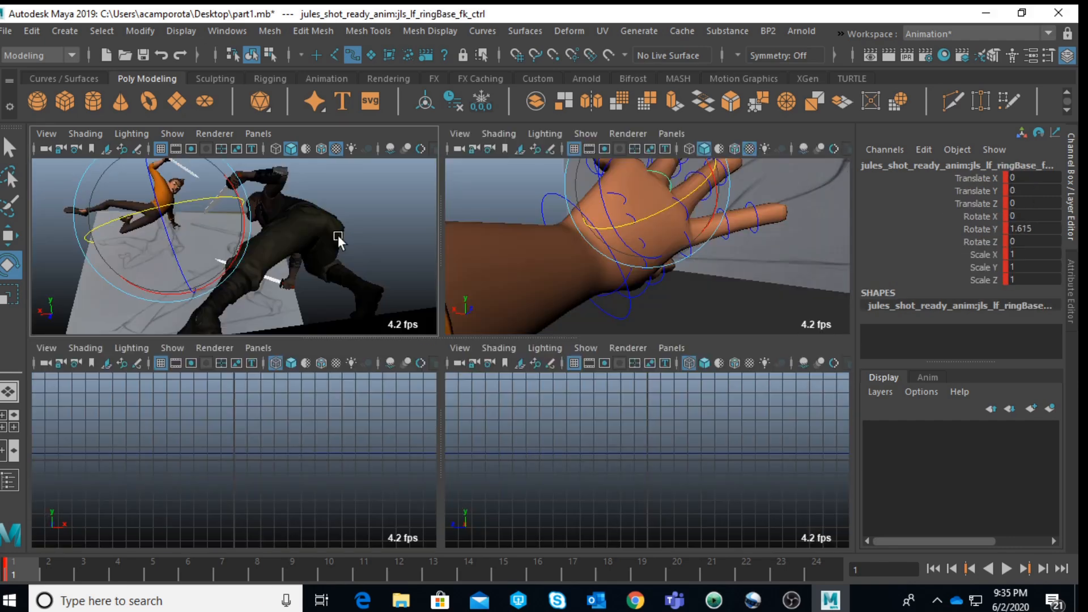
key(space)
drag(328, 287, 314, 297)
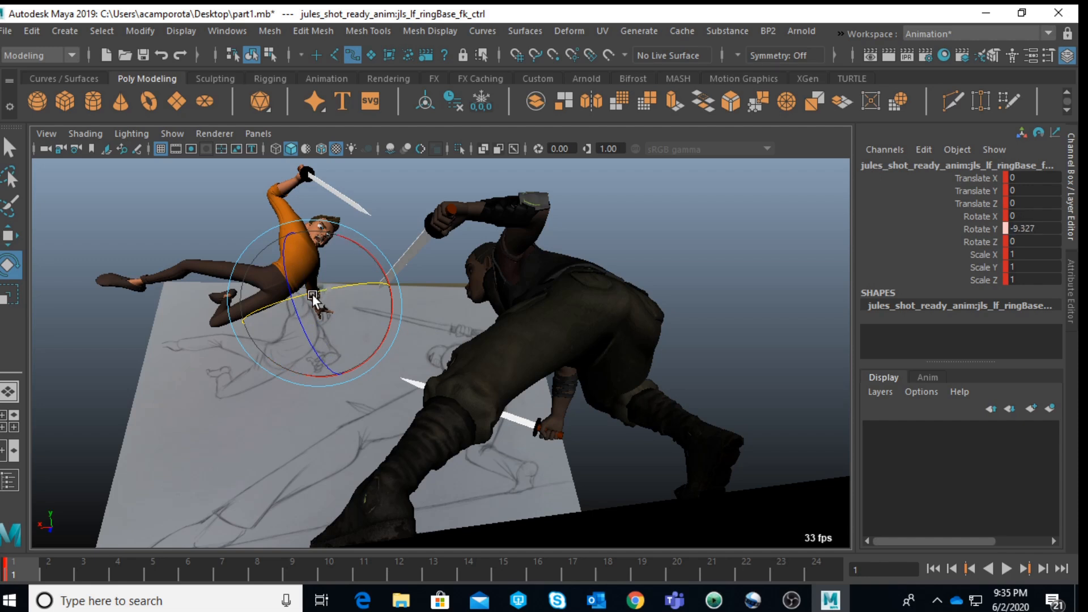
key(ctrl+z)
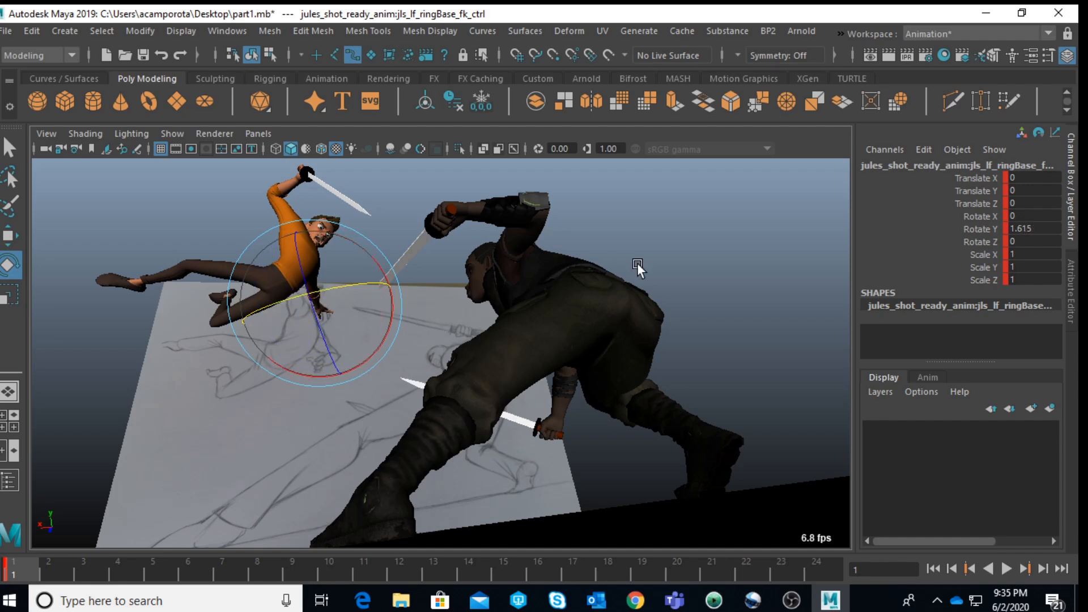
click(656, 254)
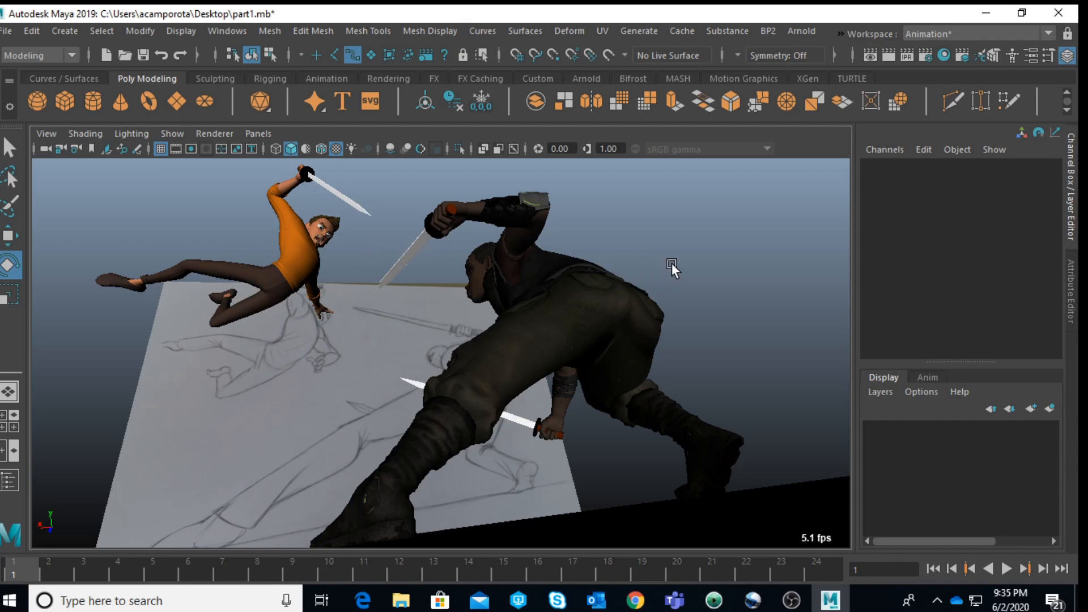
Step: Rotate the enforcer's right wrist control so the blade of the lower sword tilts farther up
key(space)
scroll(657, 267, down, 5)
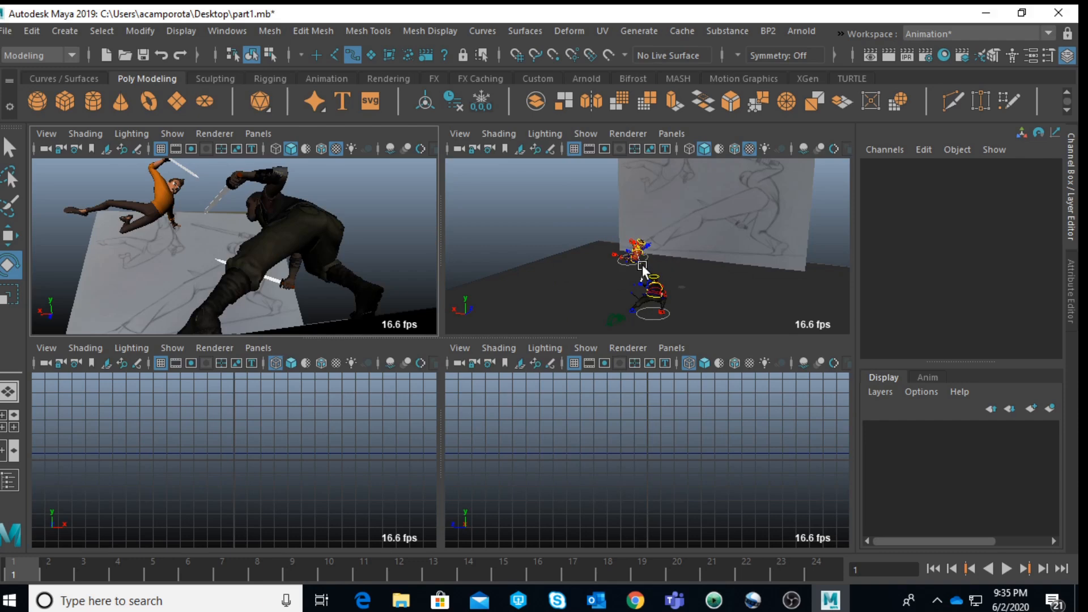
scroll(704, 268, up, 10)
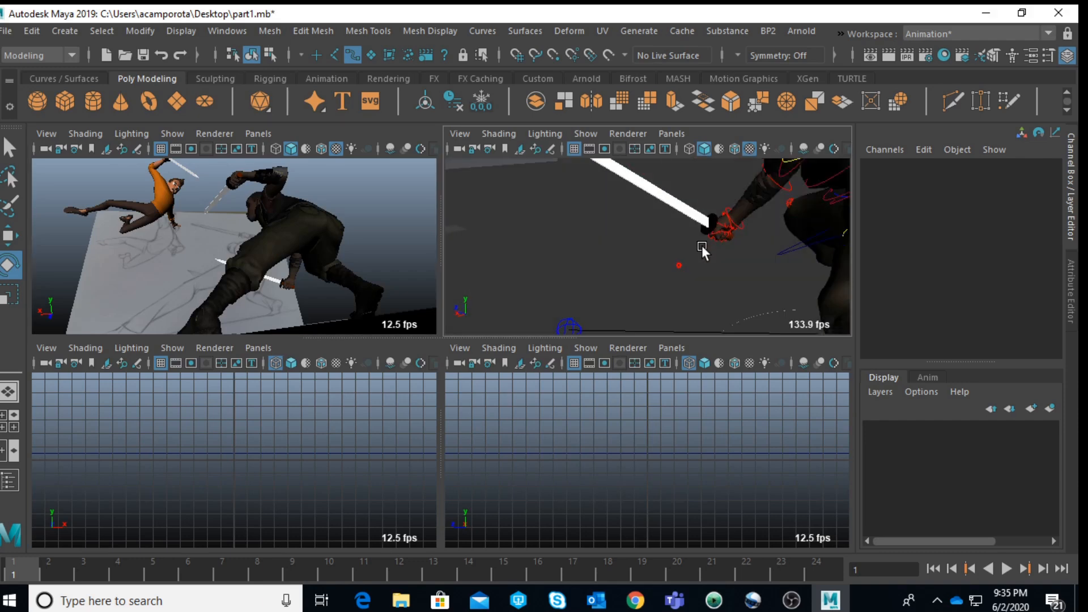
alt+drag(702, 246, 723, 285)
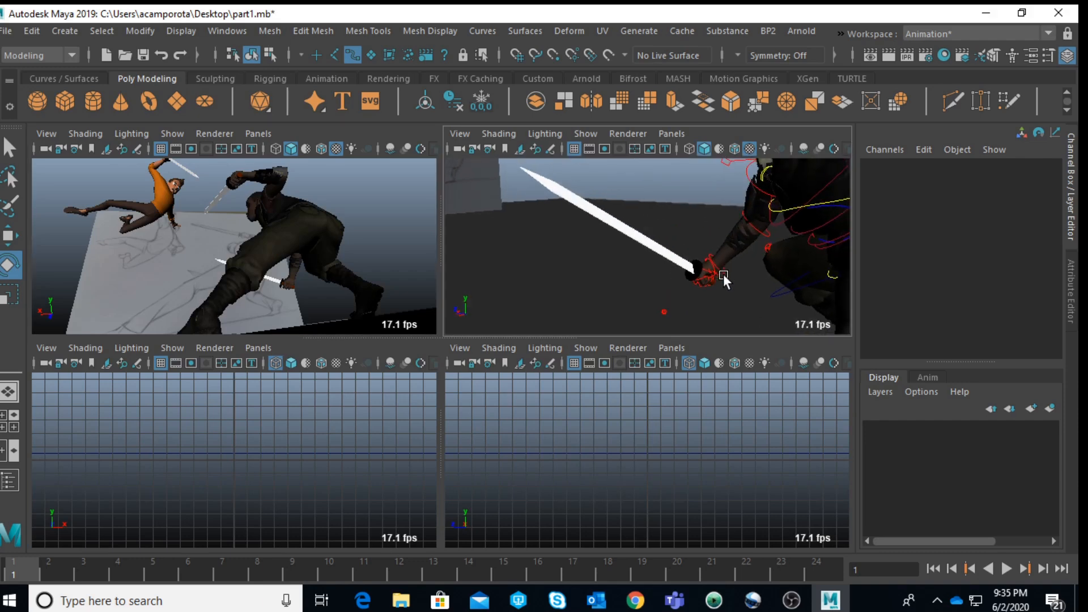
click(725, 272)
click(614, 179)
click(727, 269)
key(space)
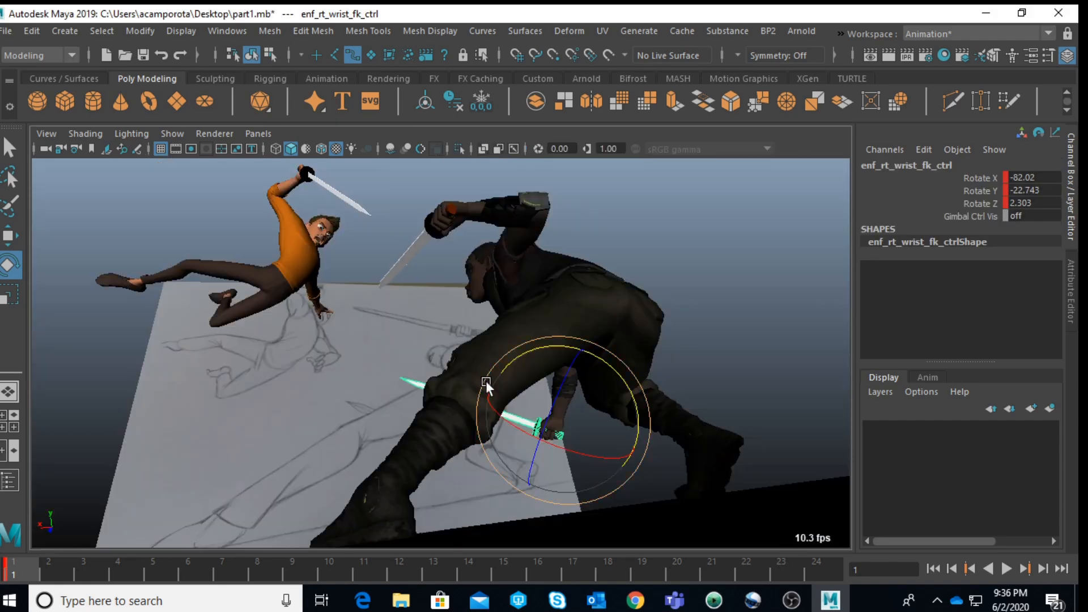
drag(546, 450, 623, 379)
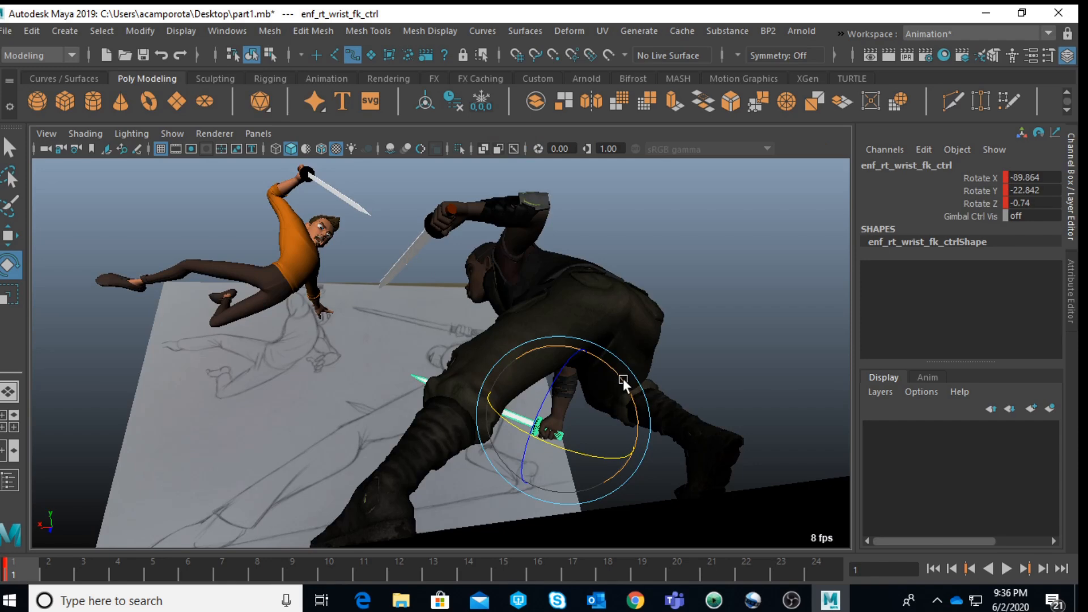
click(703, 250)
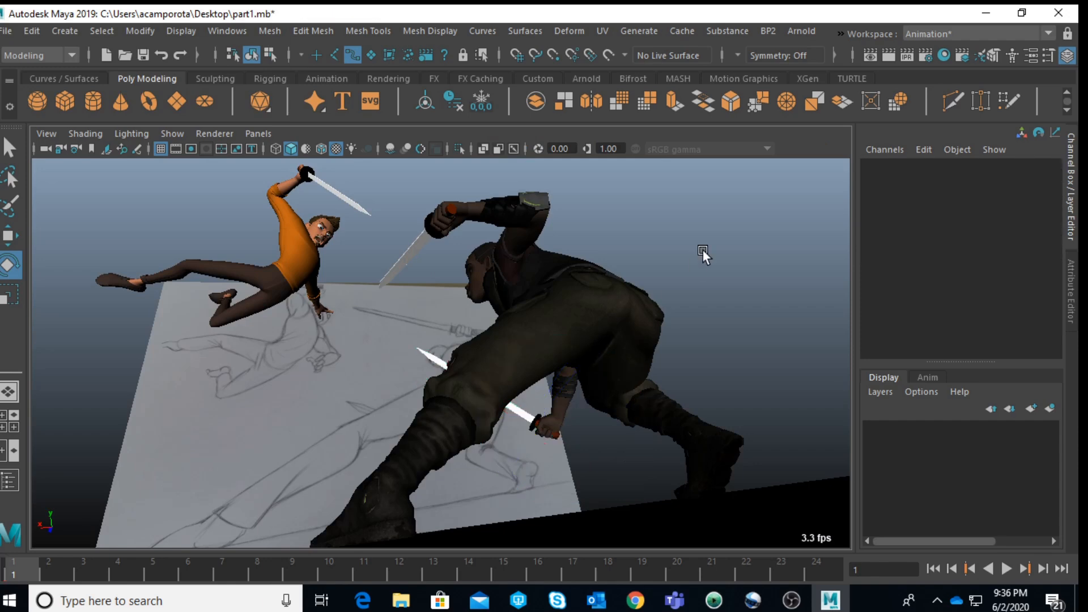
Step: Rotate the enforcer's left wrist control slightly so the raised sword's blade reaches a little lower in the shot
key(space)
alt+drag(713, 219, 567, 250)
scroll(484, 216, up, 5)
alt+drag(484, 215, 629, 245)
scroll(655, 292, up, 3)
scroll(657, 295, down, 5)
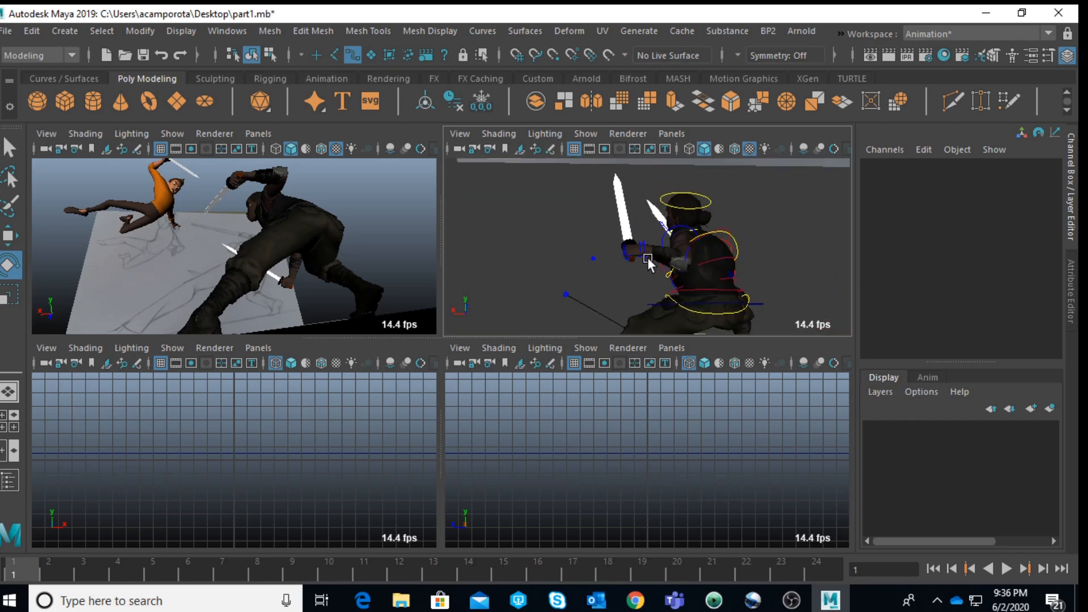
scroll(629, 269, up, 3)
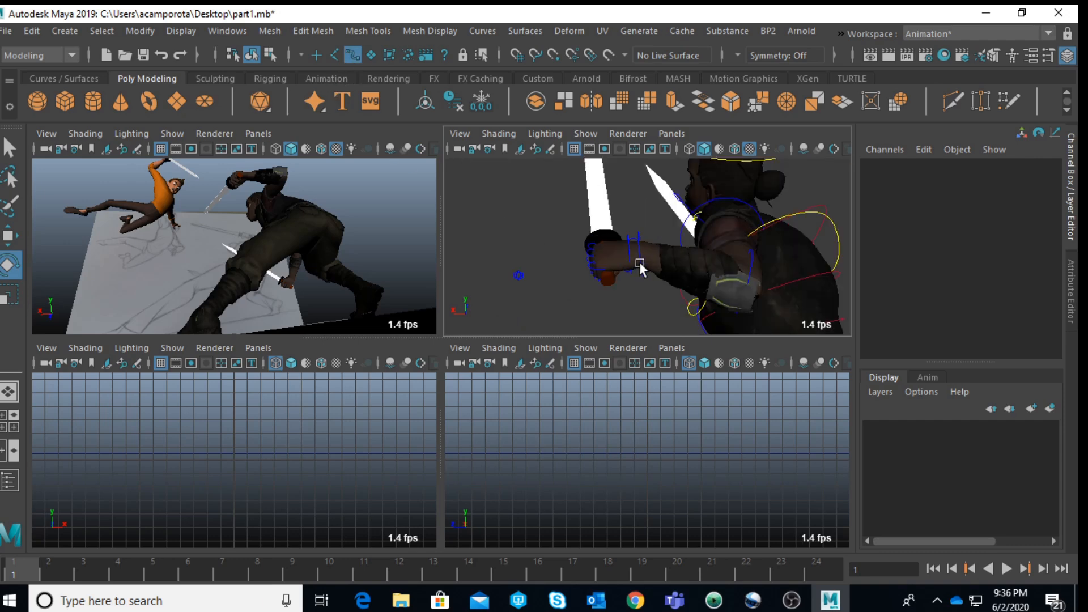
click(638, 263)
key(space)
drag(438, 235, 498, 224)
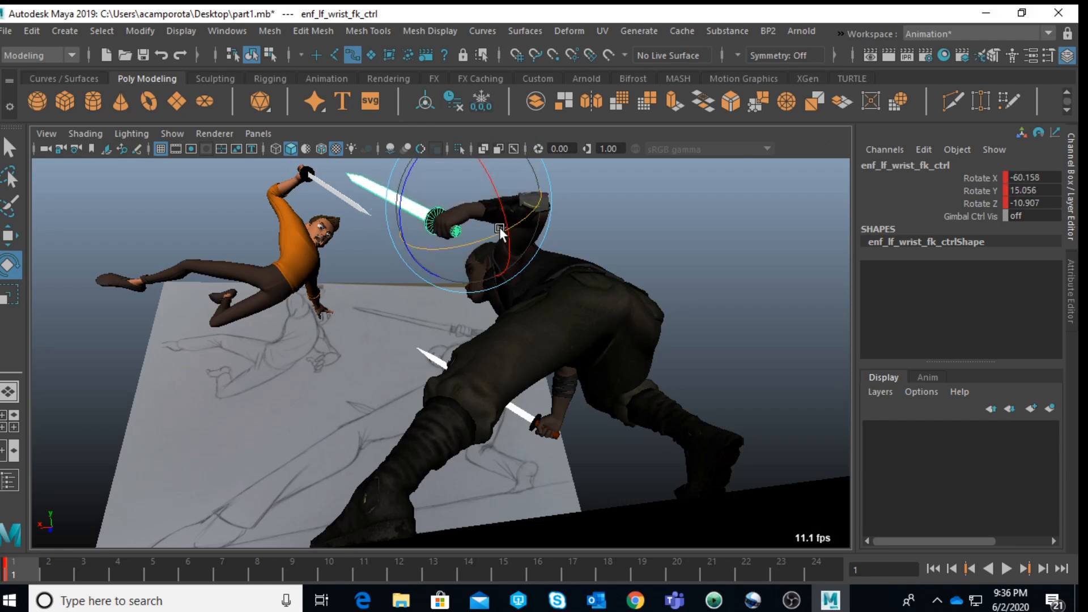
key(ctrl+z)
key(ctrl+z)
key(ctrl+z)
key(ctrl+z)
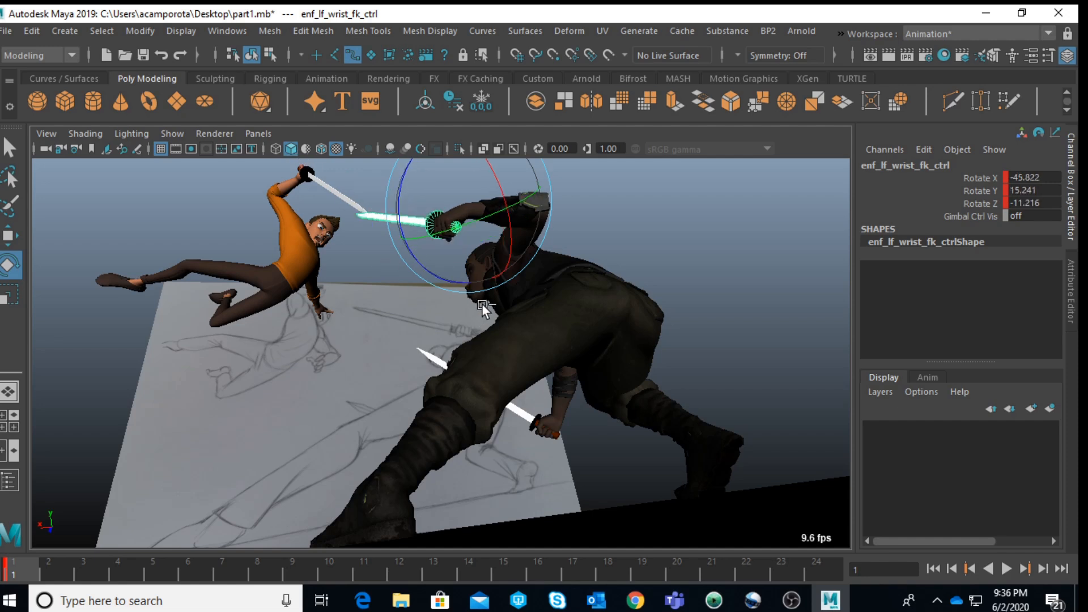
key(ctrl+z)
drag(437, 213, 445, 206)
click(660, 242)
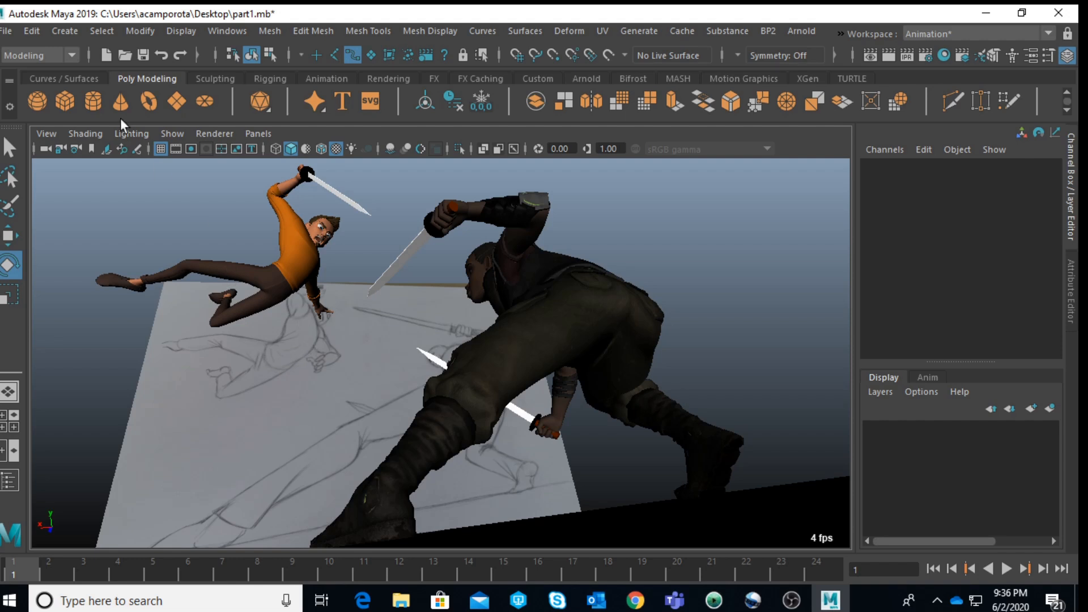
Step: Delete the reference sketch plane behind the characters and save the scene
click(272, 413)
key(Delete)
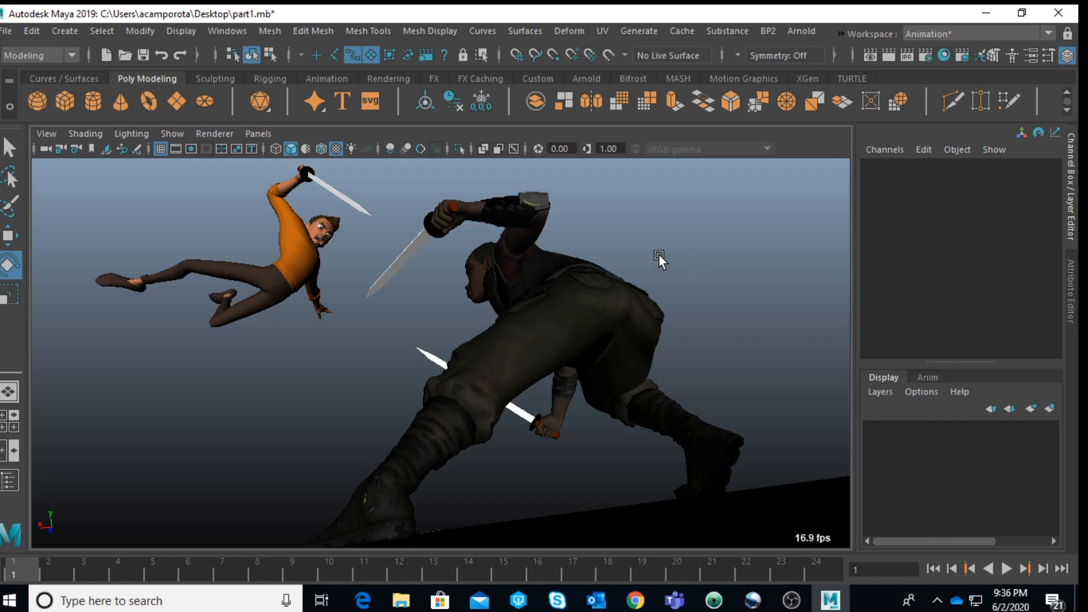
click(3, 32)
click(22, 91)
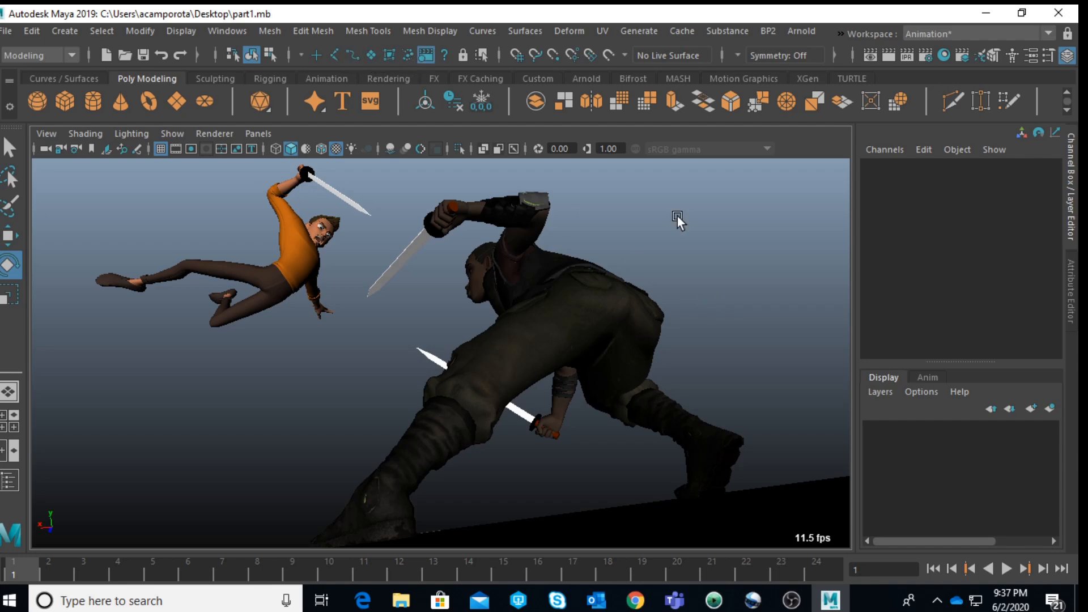
Step: Select camera1 and unlock its translate and rotate channels
key(space)
scroll(722, 257, down, 10)
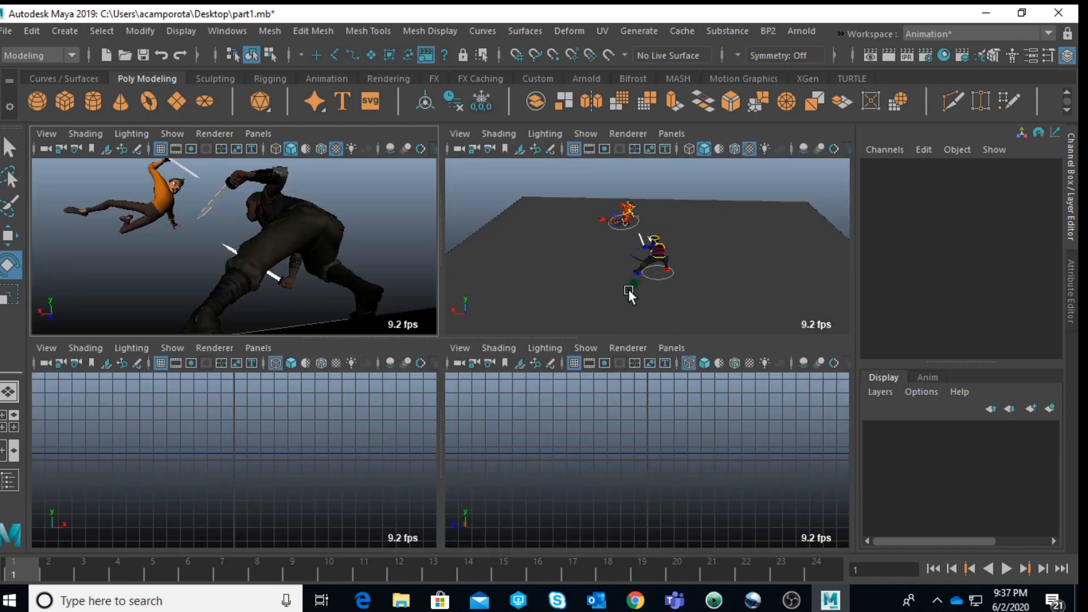
click(630, 287)
drag(968, 177, 975, 241)
right_click(975, 241)
click(963, 344)
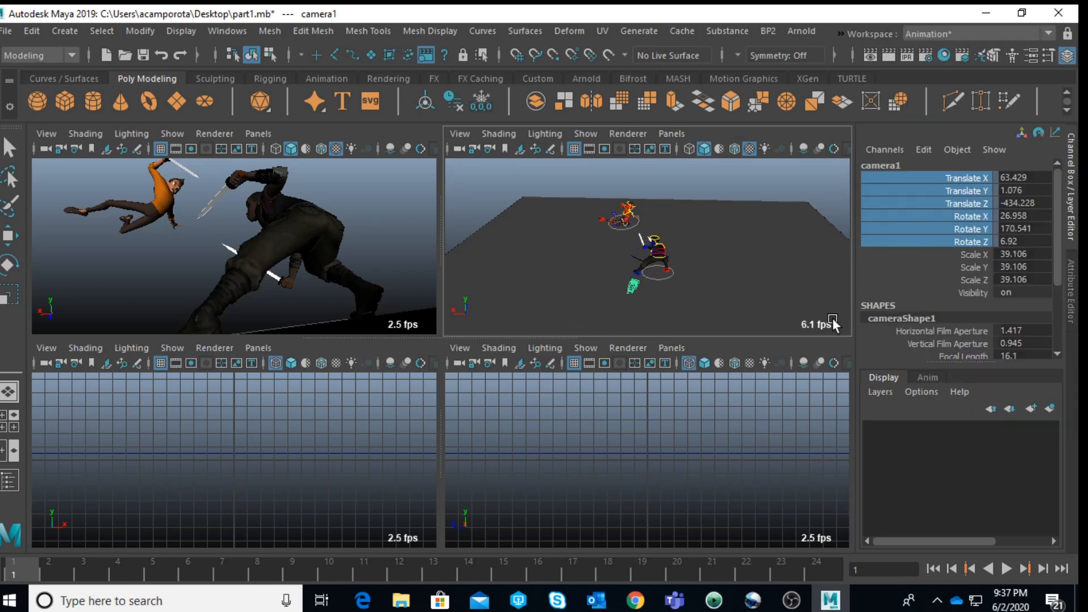
scroll(702, 281, up, 3)
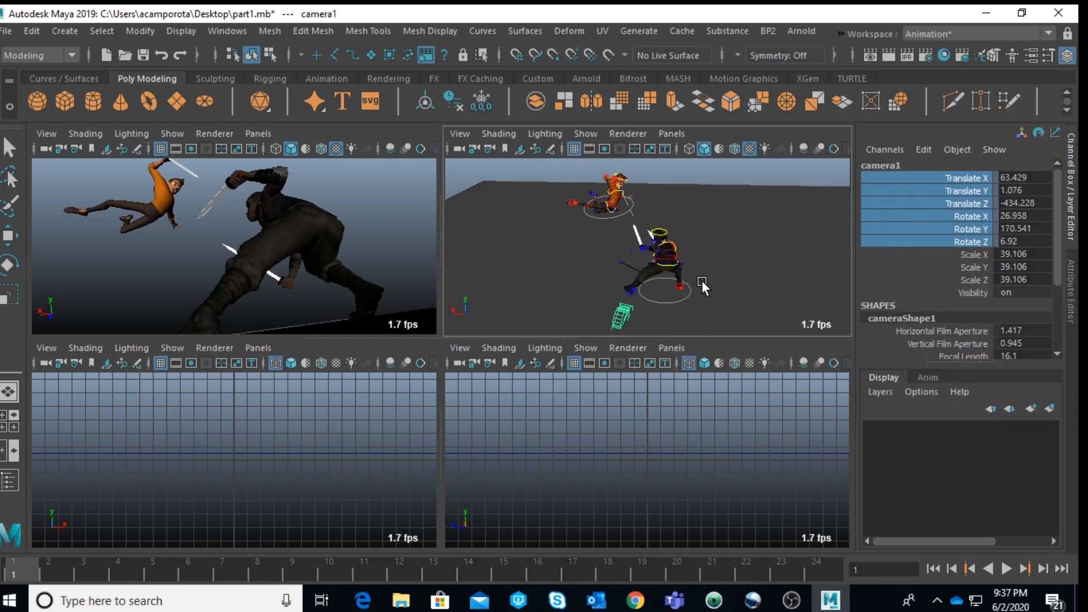
right_click(945, 207)
click(952, 345)
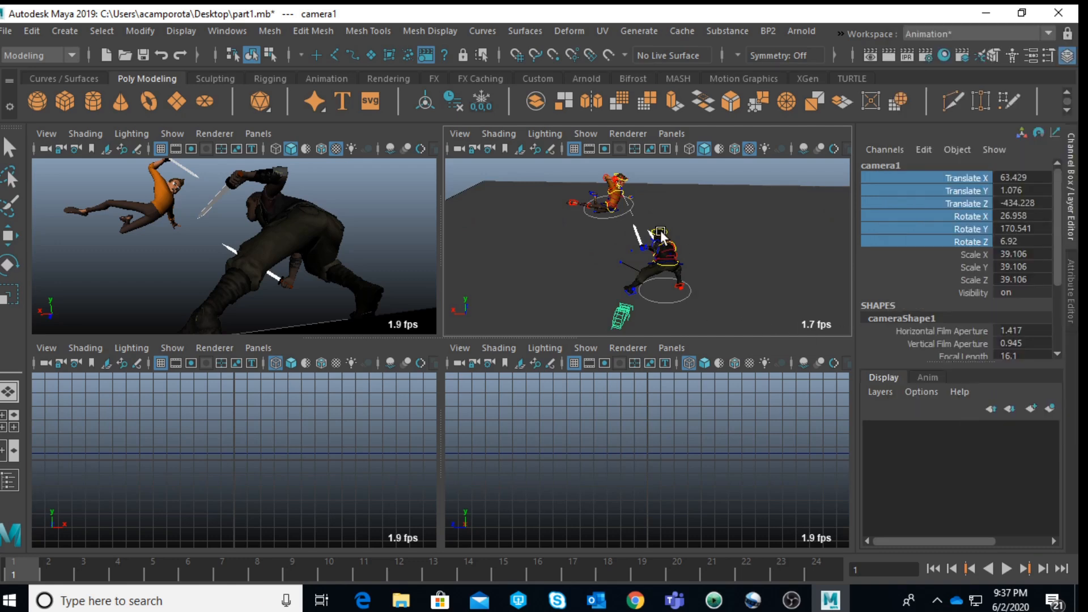
Step: Rotate camera1 to about 26.7 in X, 173.6 in Y and 5.4 in Z to reframe both characters
key(e)
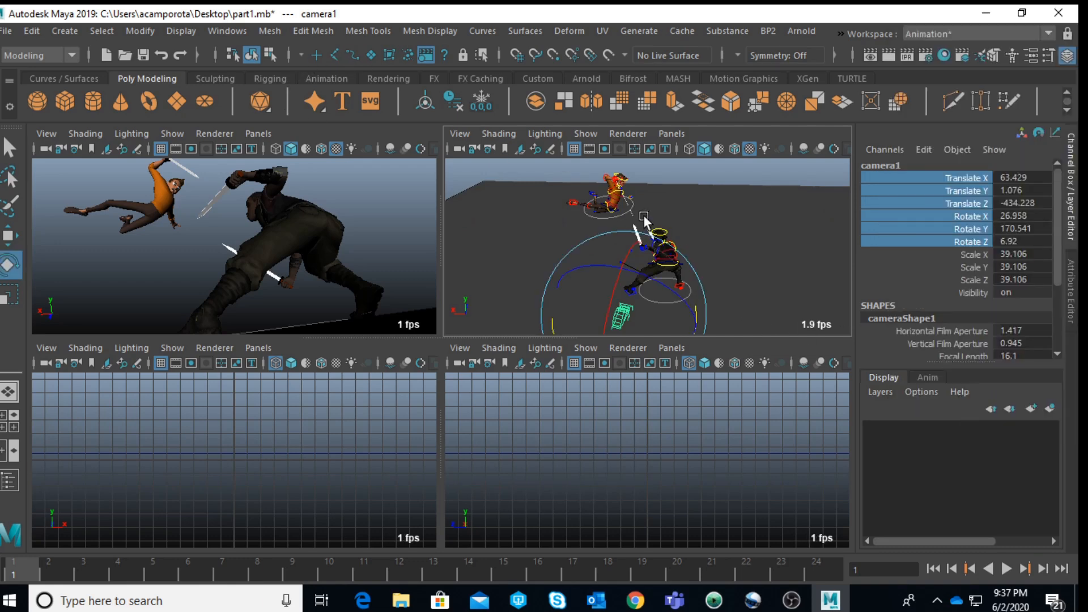
key(f)
drag(658, 320, 661, 321)
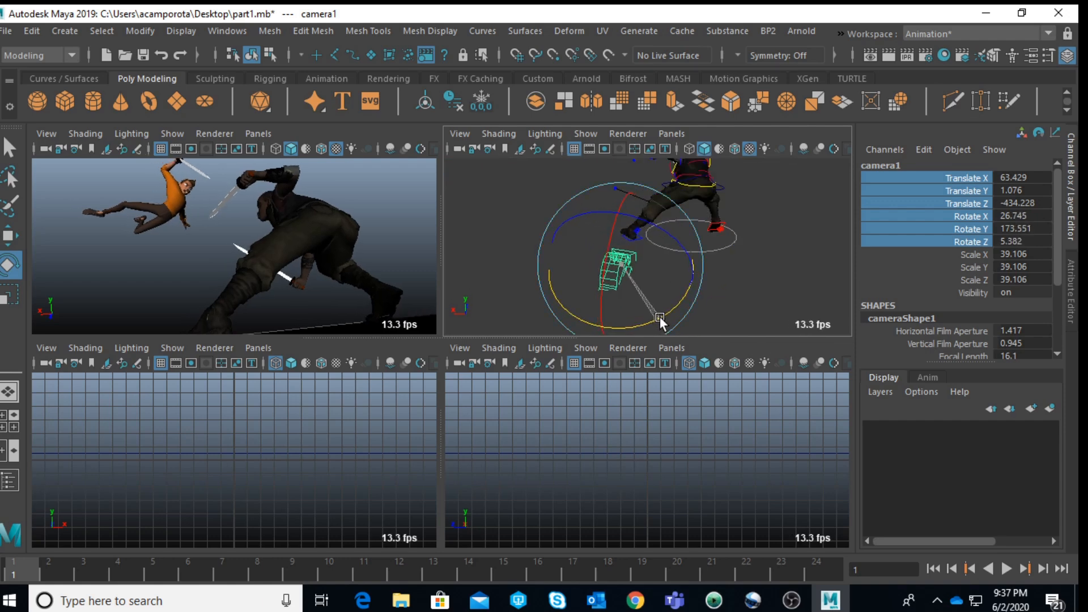
key(space)
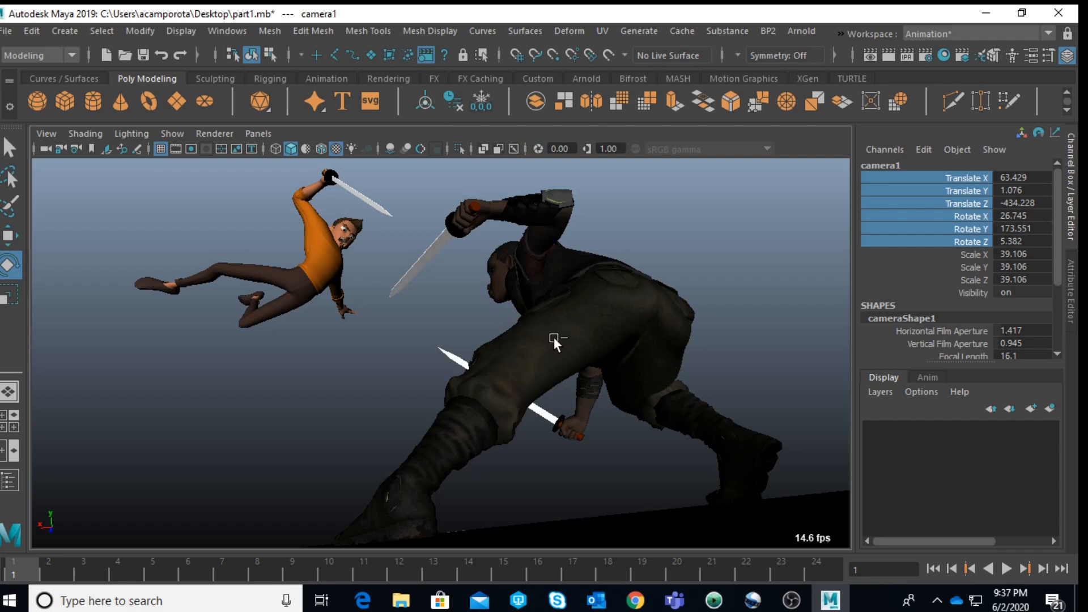
key(ctrl+z)
key(ctrl+y)
key(ctrl+z)
key(shift+z)
click(1051, 517)
click(747, 312)
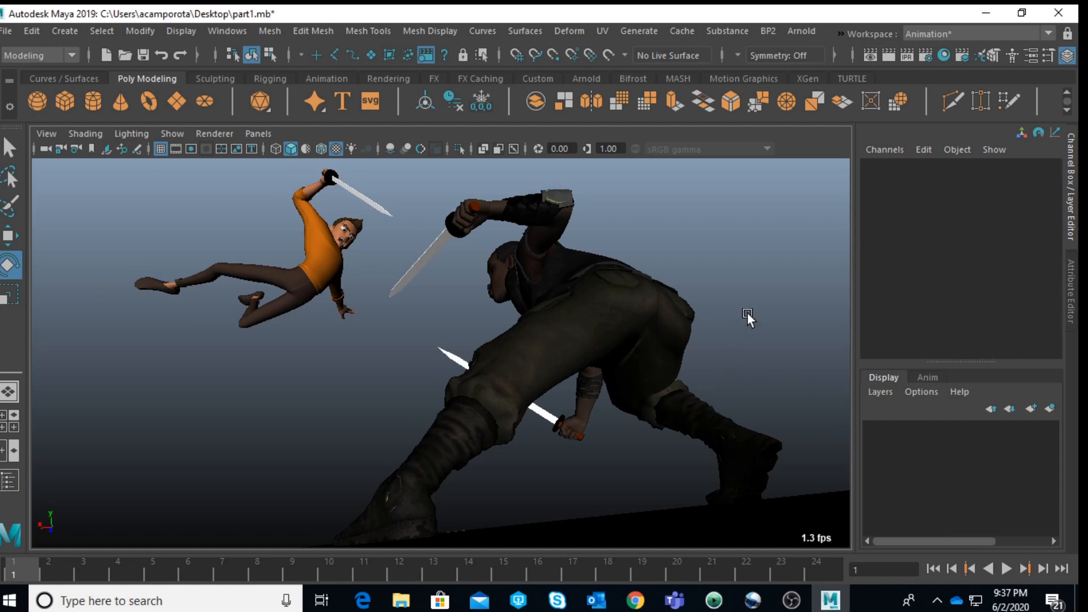
key(space)
click(624, 264)
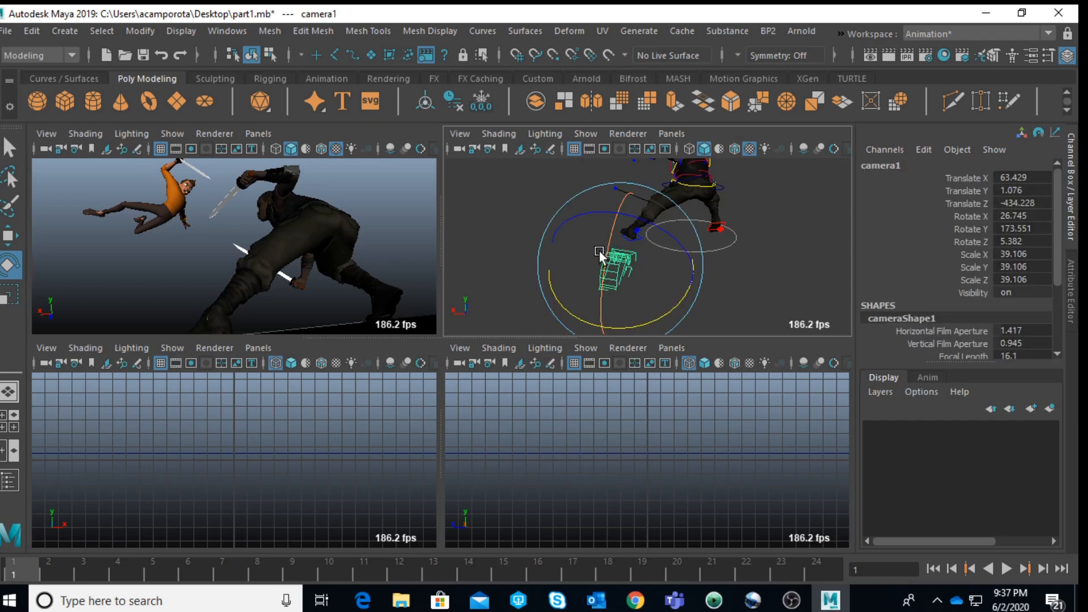
mouse_move(620, 258)
mouse_down()
mouse_move(611, 240)
mouse_move(608, 252)
mouse_up()
key(space)
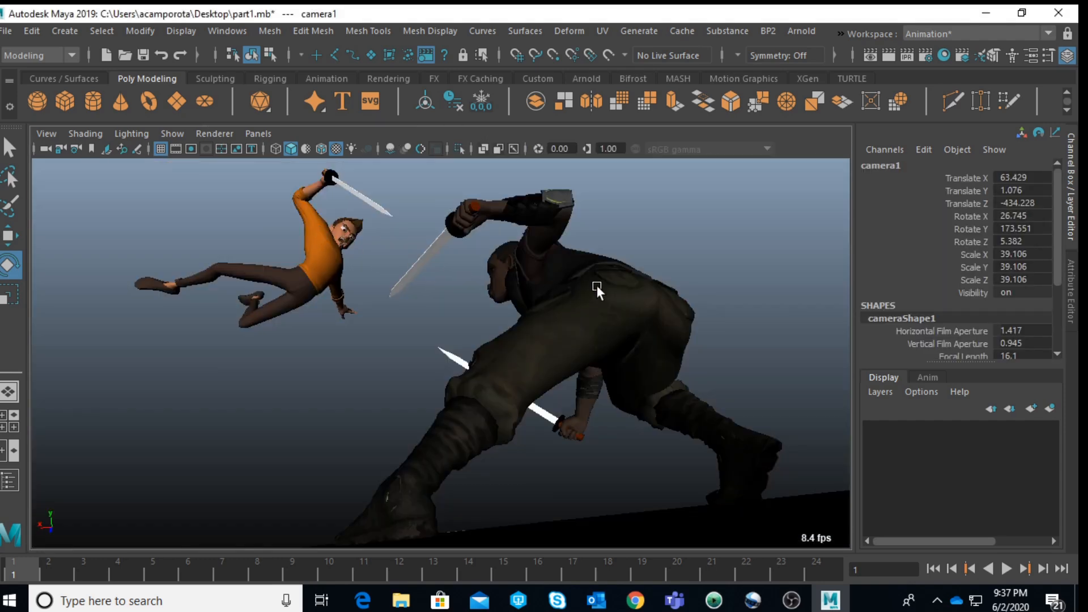
key(w)
key(space)
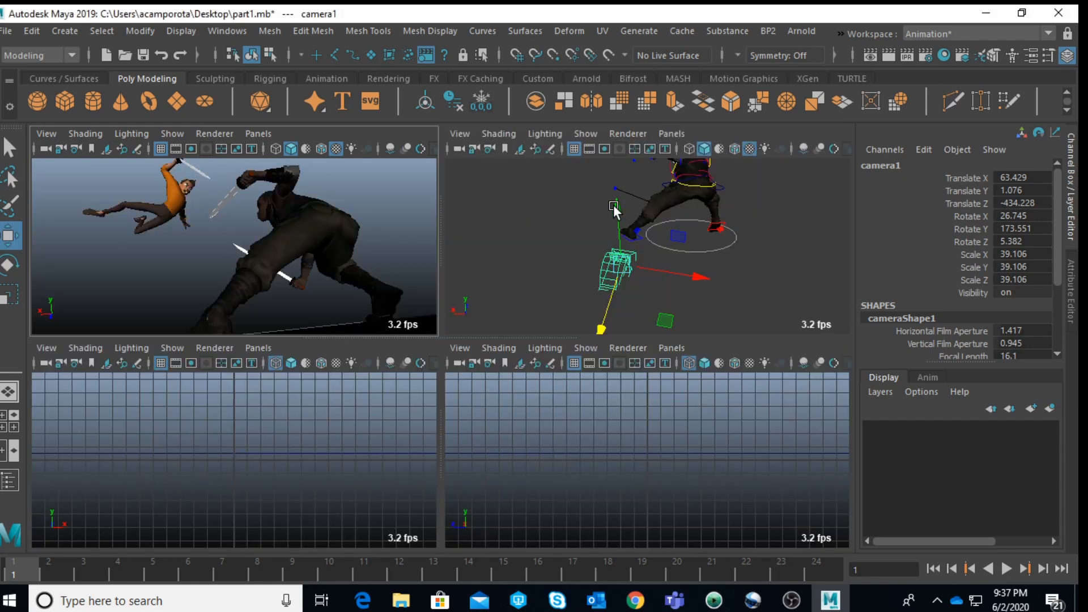
click(752, 243)
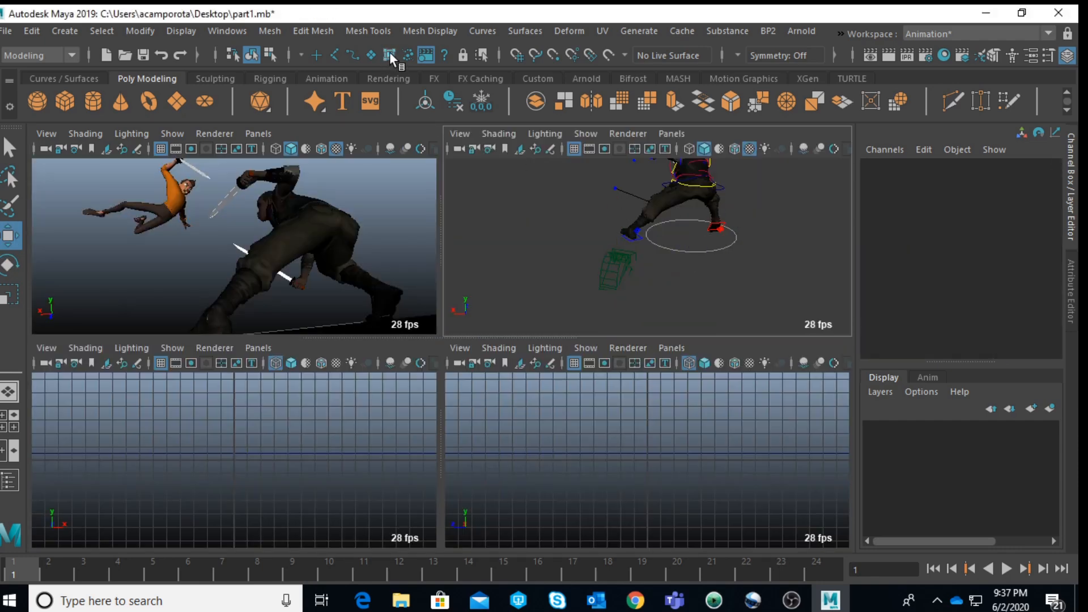
Step: Examine how the ground slab sits beneath both characters in the perspective view and in the full shot view
click(758, 206)
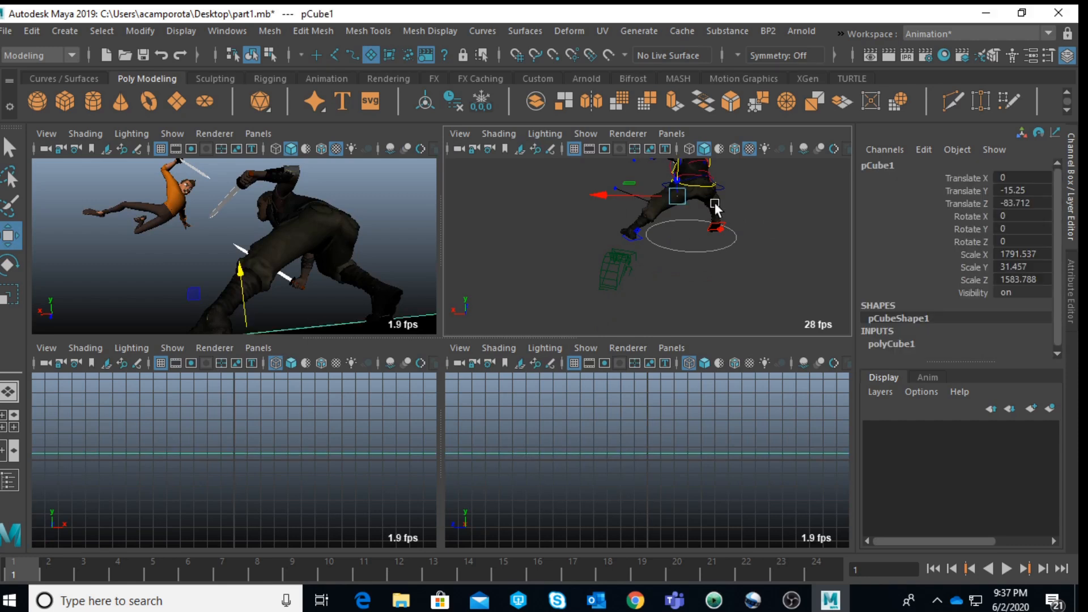
drag(679, 172, 679, 170)
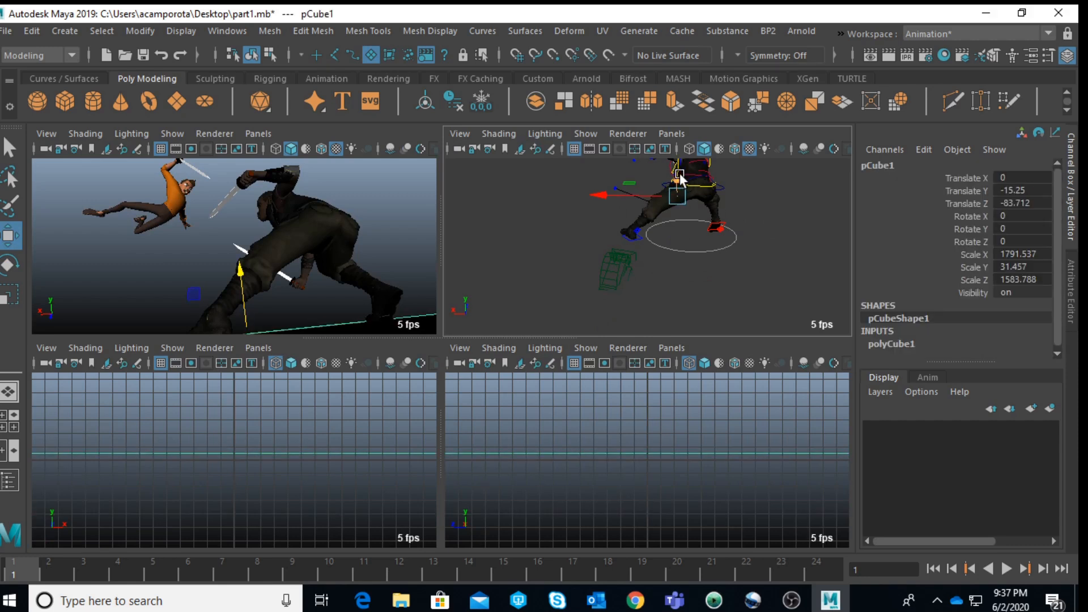
scroll(590, 247, down, 10)
scroll(647, 267, up, 7)
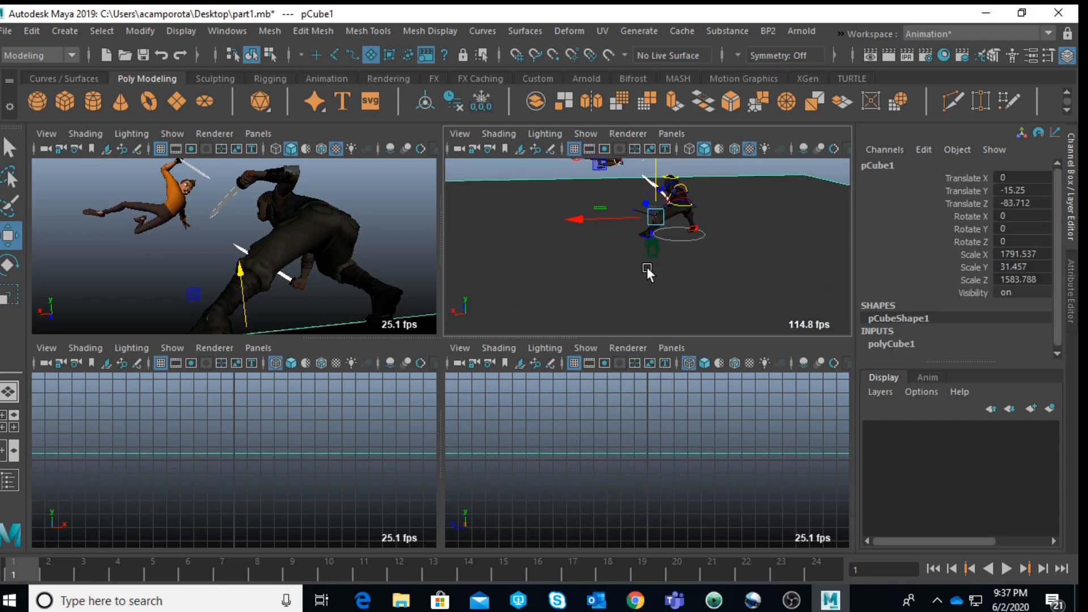
alt+drag(647, 267, 615, 235)
scroll(616, 236, up, 5)
alt+middle_drag(615, 236, 644, 377)
click(520, 225)
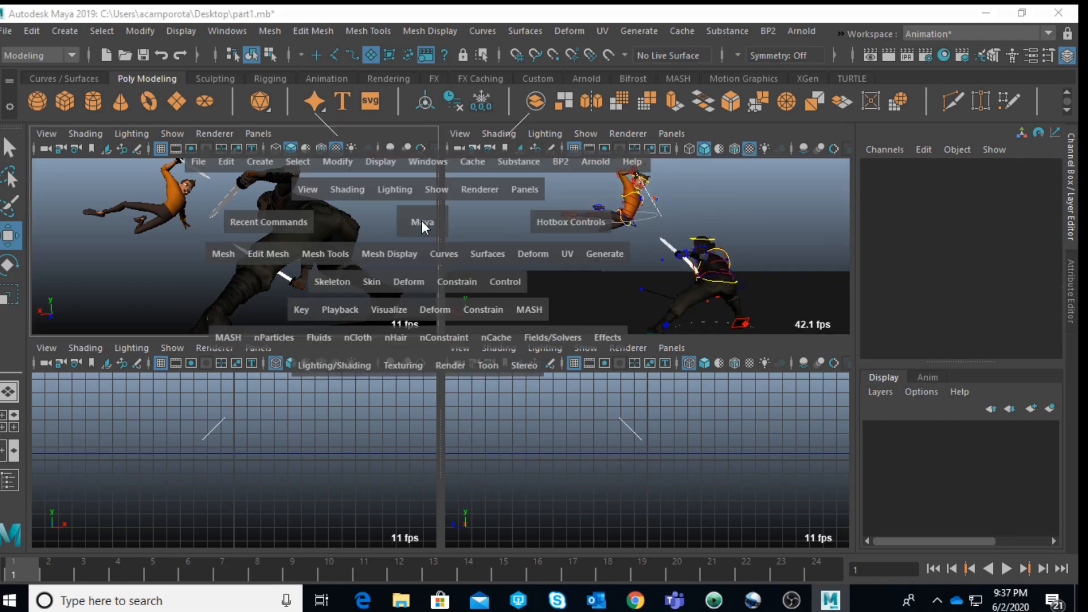
key(space)
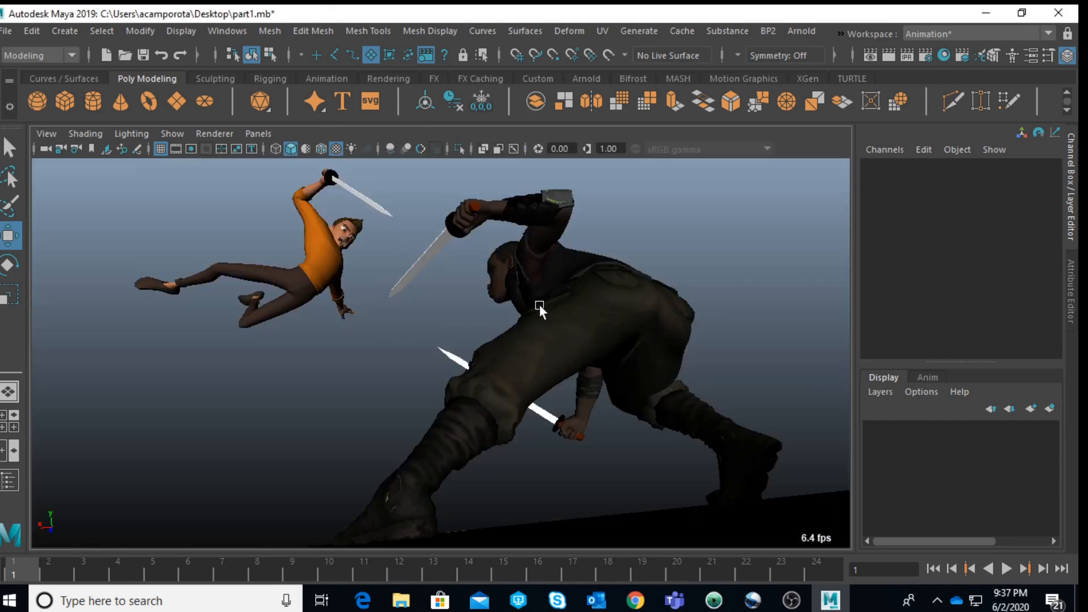
key(space)
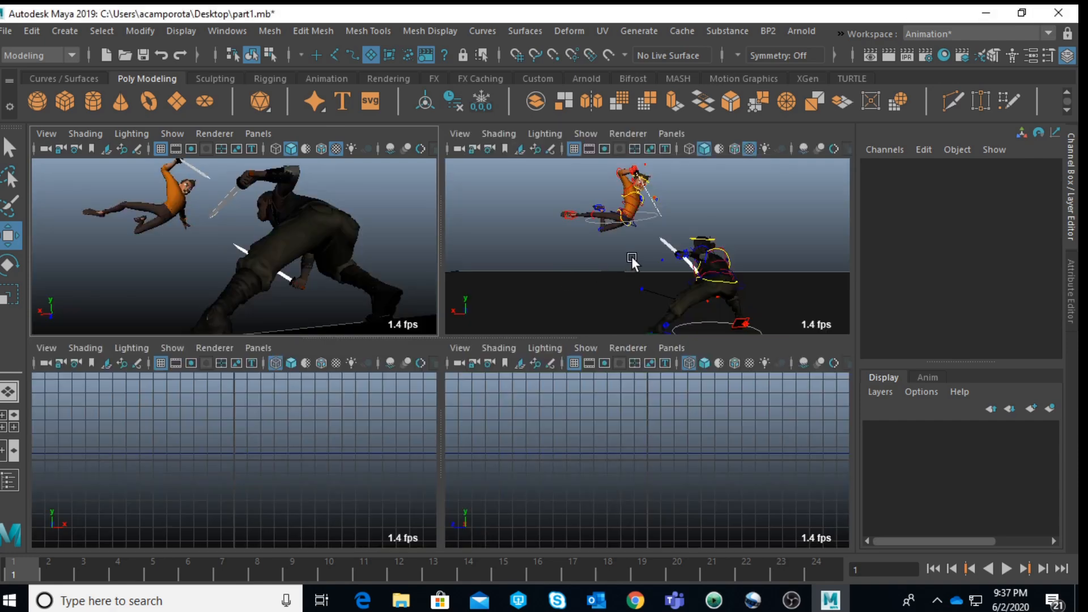
Step: Turn on Facial Ctrl Vis on the enforcer's head control to show the face controls
key(space)
scroll(651, 280, up, 3)
alt+drag(584, 310, 701, 347)
scroll(701, 347, up, 6)
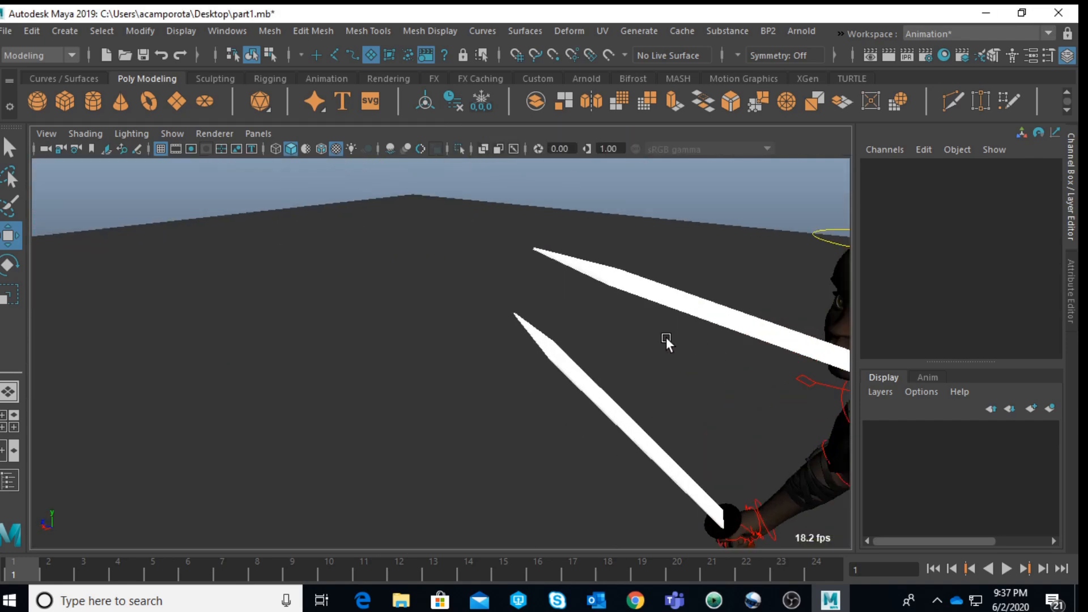
alt+middle_drag(702, 347, 347, 298)
alt+drag(383, 308, 541, 279)
scroll(340, 317, up, 4)
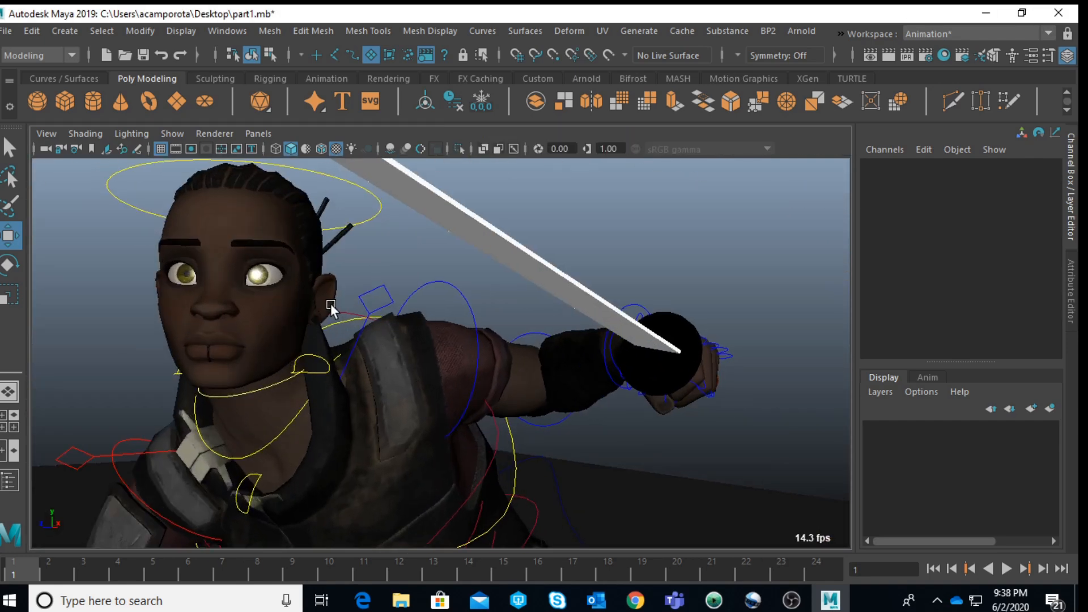
alt+middle_drag(310, 310, 503, 277)
alt+middle_drag(482, 187, 535, 259)
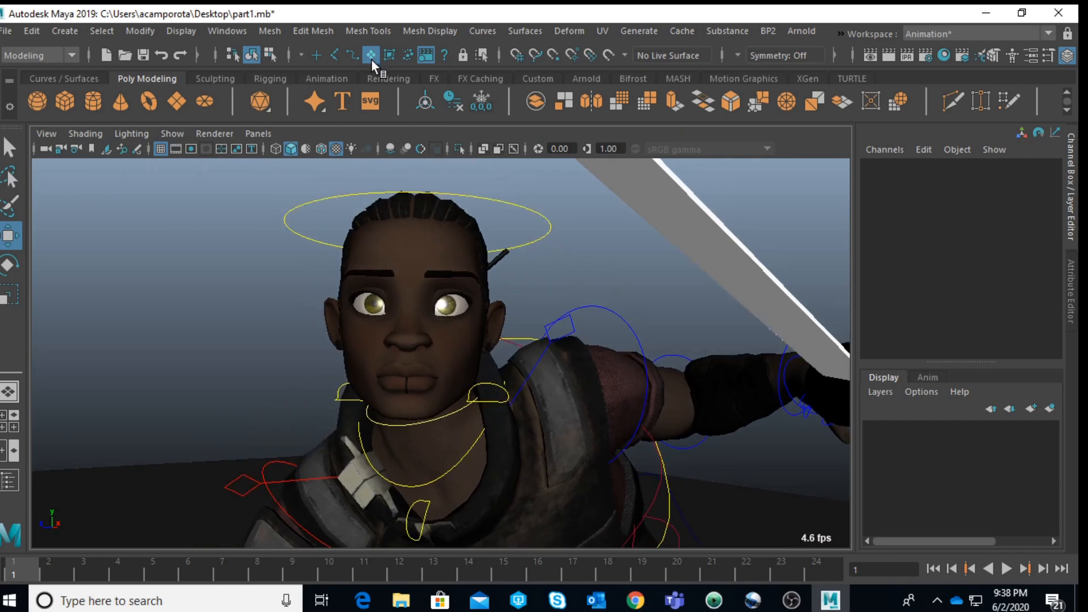
click(351, 52)
click(552, 231)
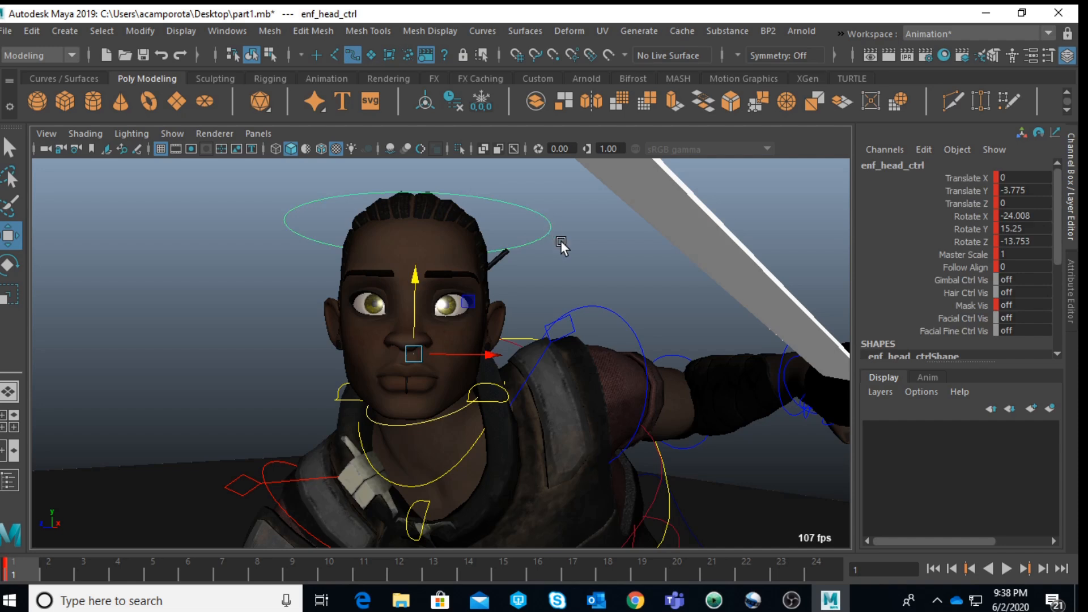
scroll(1017, 261, down, 3)
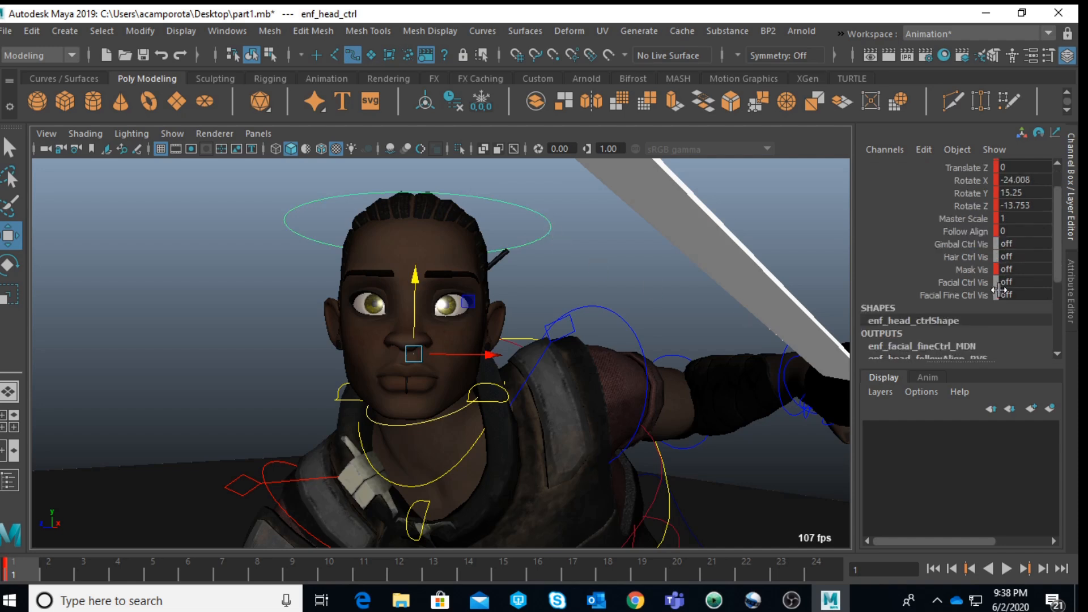
scroll(1000, 292, up, 2)
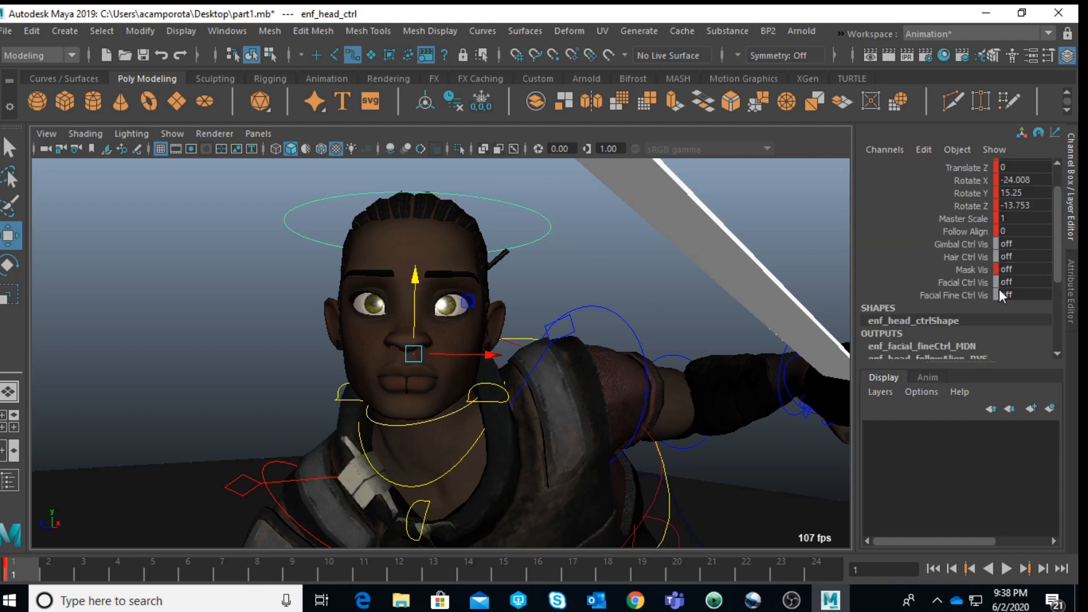
double_click(1031, 283)
key(Return)
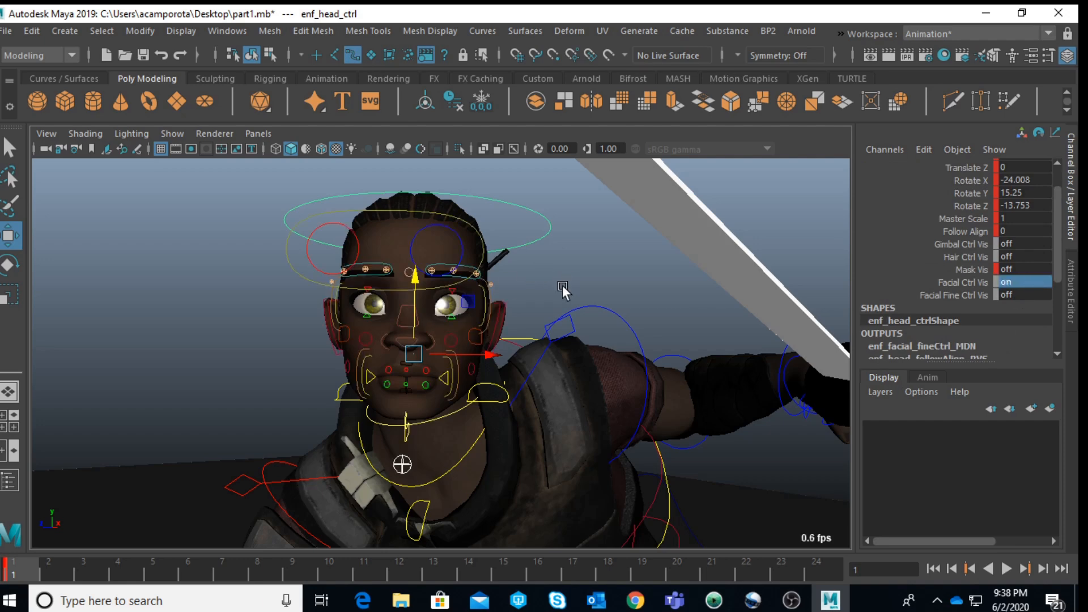
Step: Pull the enforcer's lower lip control down to part the lips and bare the teeth
scroll(526, 276, up, 2)
scroll(526, 277, up, 2)
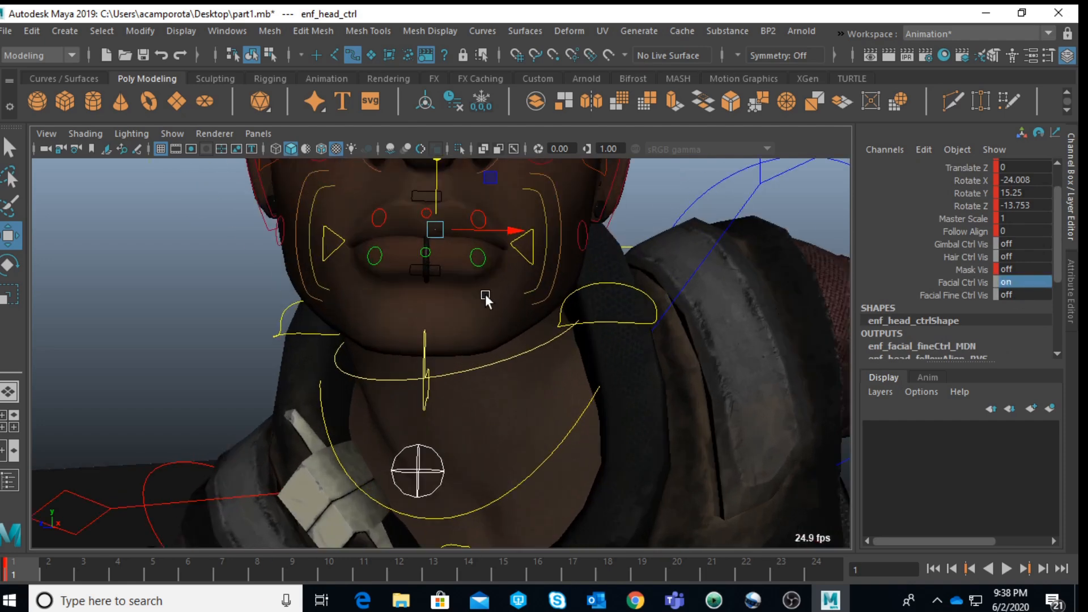
click(440, 264)
drag(425, 231, 422, 250)
alt+middle_drag(480, 250, 413, 334)
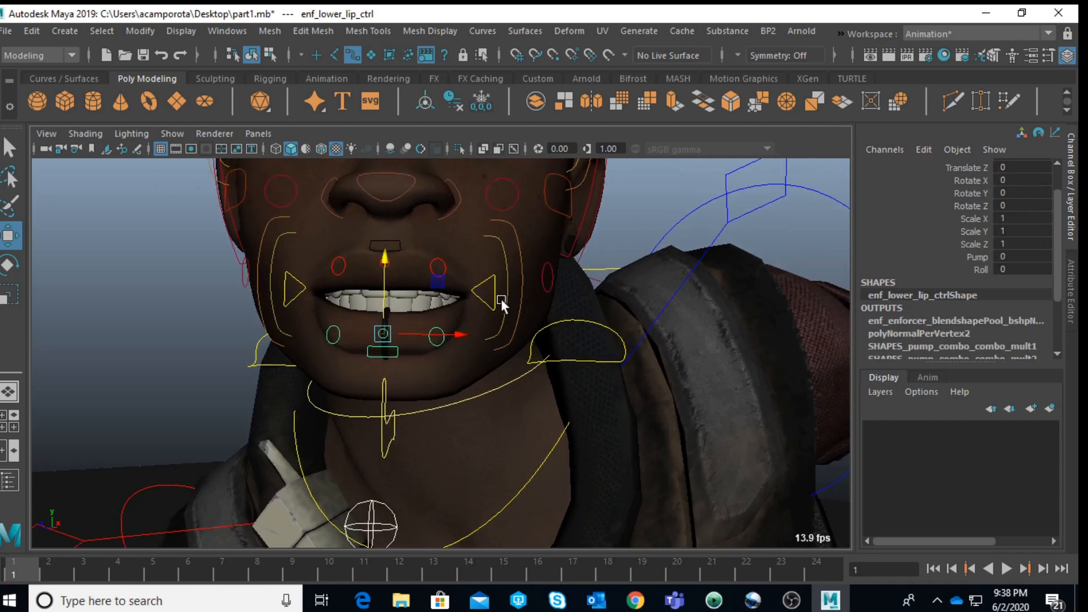
Step: Move the enforcer's left mouth corner to about 2.11 in X and -0.97 in Y, and the left upper-lip control to about 1.56 and 1.91
click(493, 282)
alt+drag(516, 288, 431, 277)
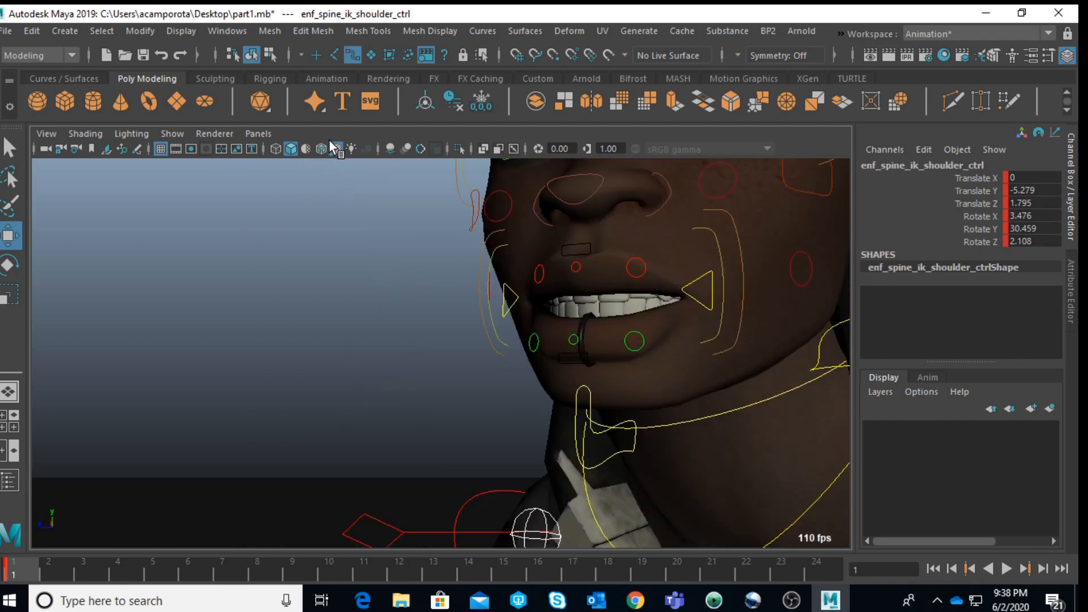
click(696, 277)
drag(767, 292, 814, 306)
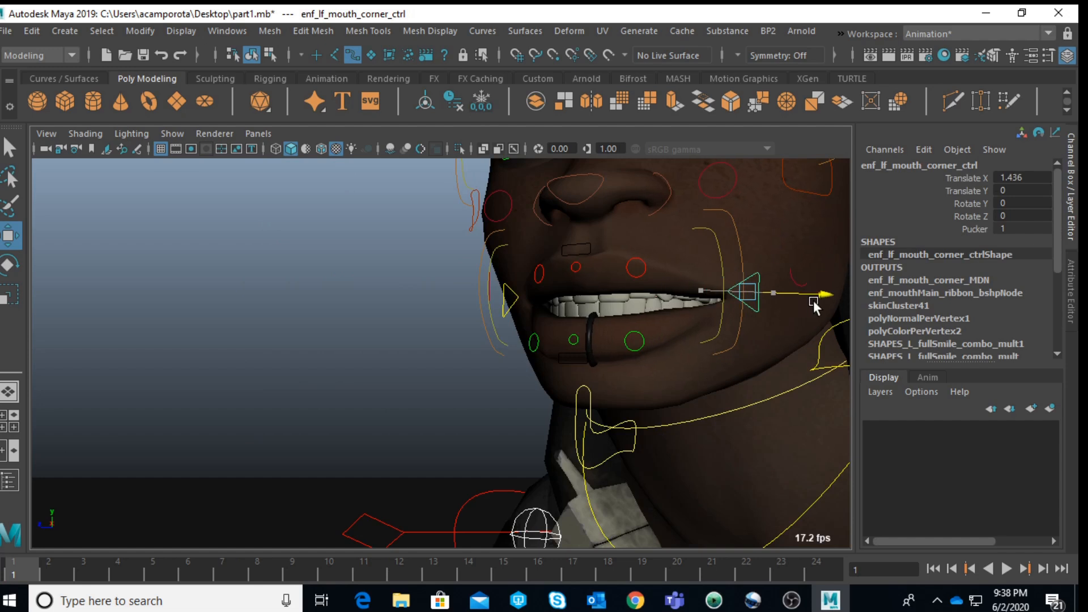
drag(756, 233, 754, 256)
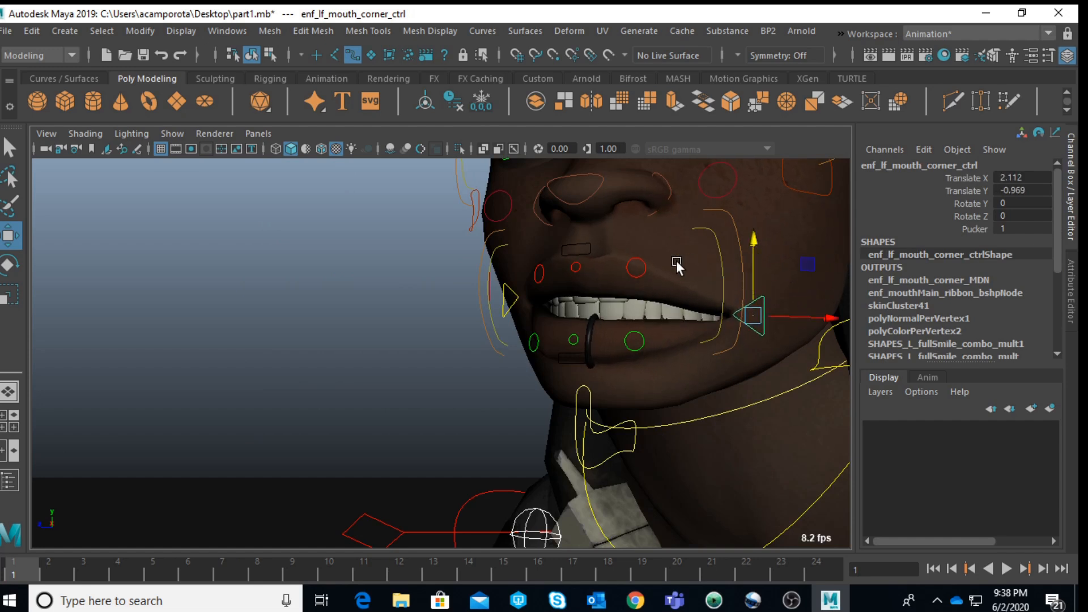
click(636, 268)
drag(689, 221, 376, 317)
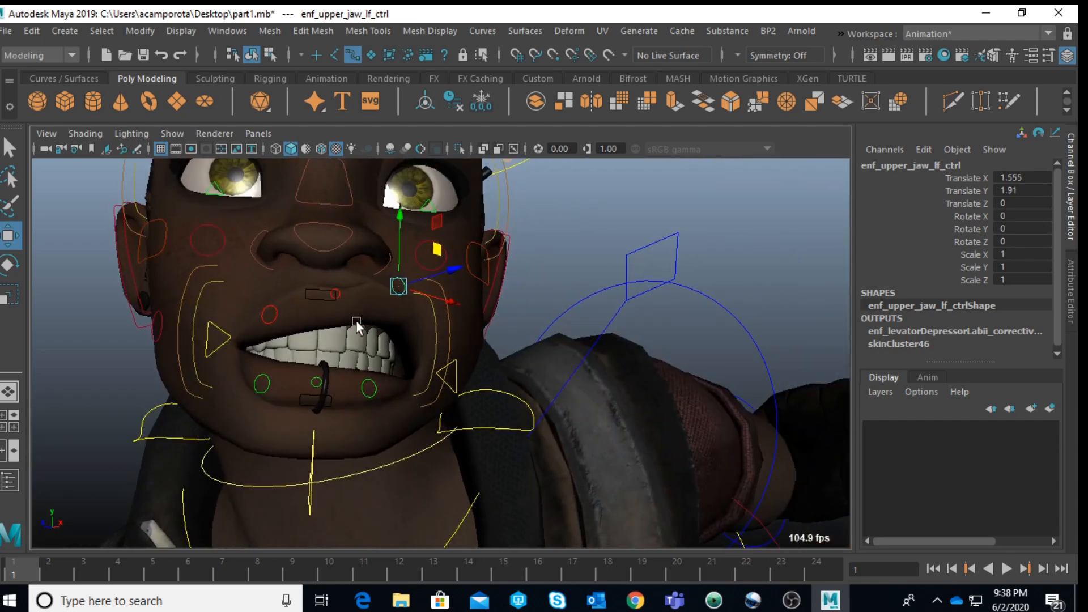
Step: Move the enforcer's right mouth corner to about 1.74 in X and -0.62 in Y, and raise the right upper-lip control
click(218, 328)
alt+middle_drag(277, 440, 209, 372)
alt+drag(210, 373, 546, 410)
drag(272, 249, 230, 259)
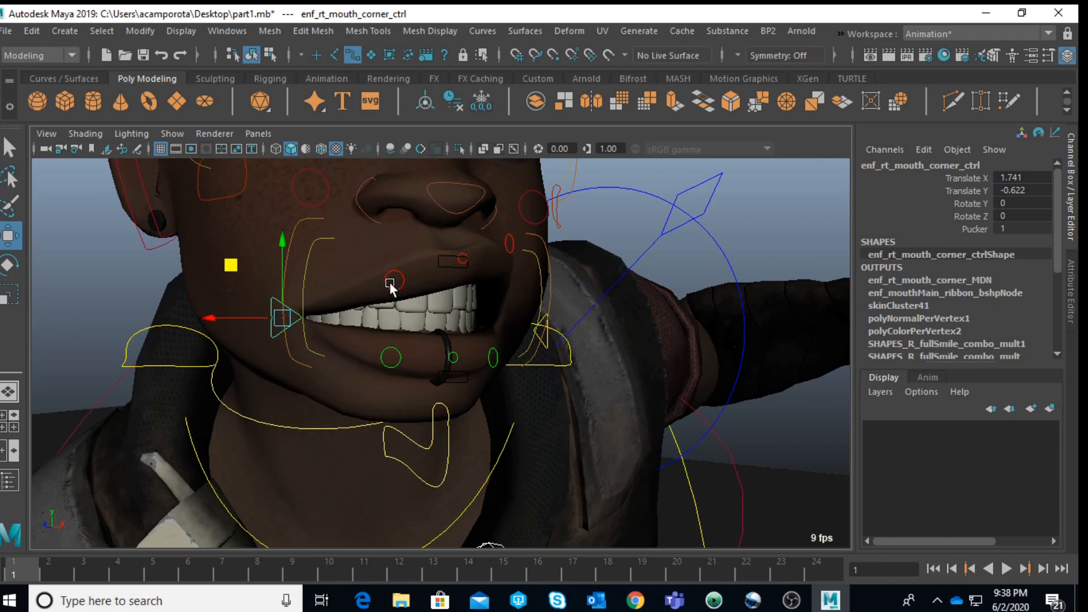
click(393, 282)
drag(394, 282, 311, 207)
Step: Lower the enforcer's middle upper-lip control to about -0.58 in Y and check the snarl in the shot view
click(447, 244)
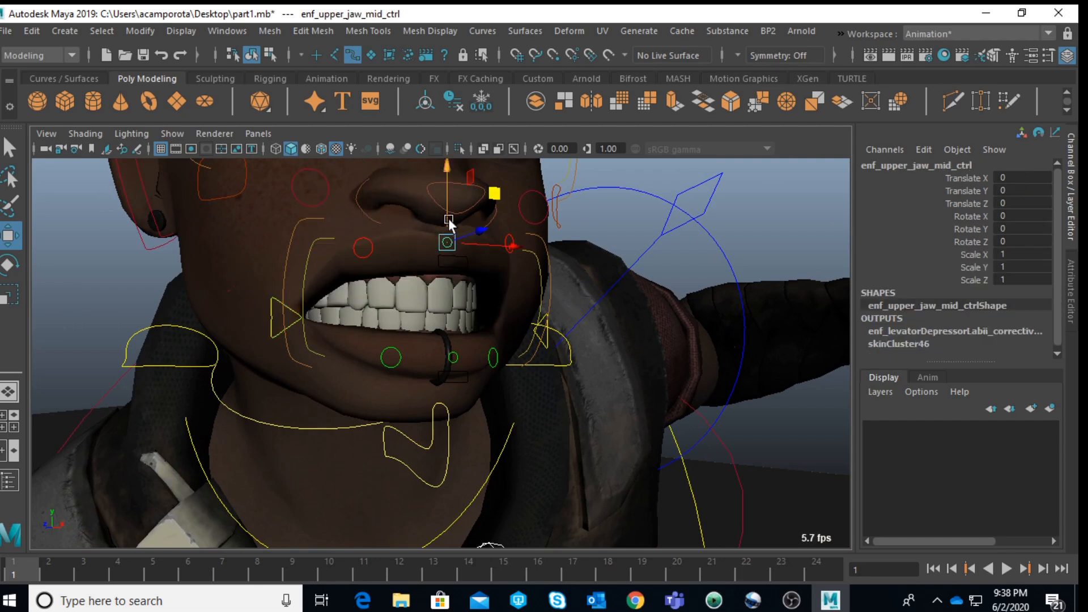
drag(447, 222, 376, 301)
scroll(375, 297, down, 4)
scroll(708, 349, down, 5)
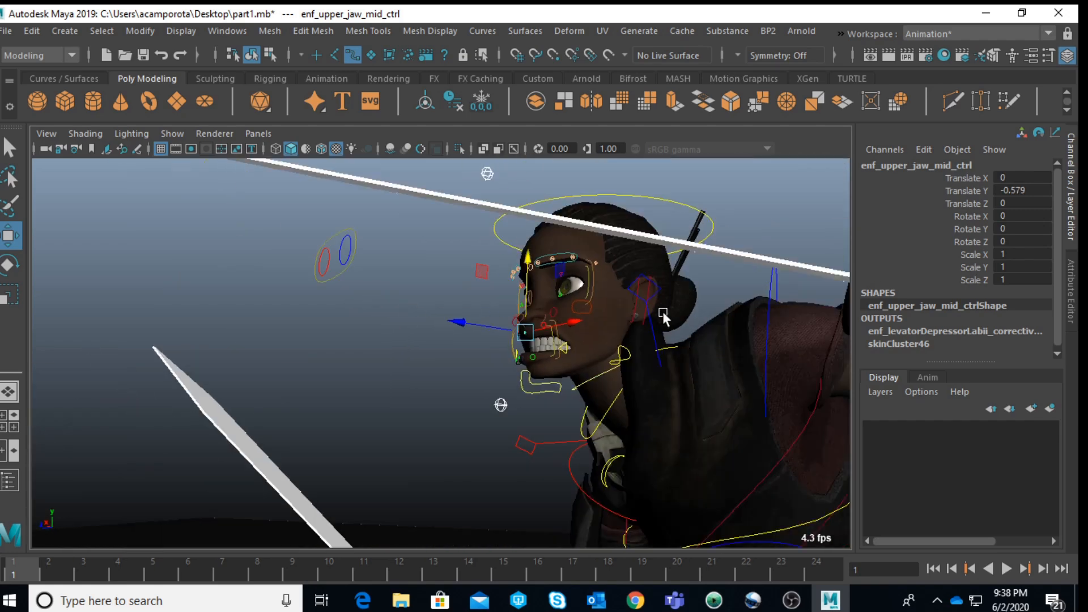
alt+middle_drag(671, 293, 602, 396)
click(638, 317)
key(space)
key(space)
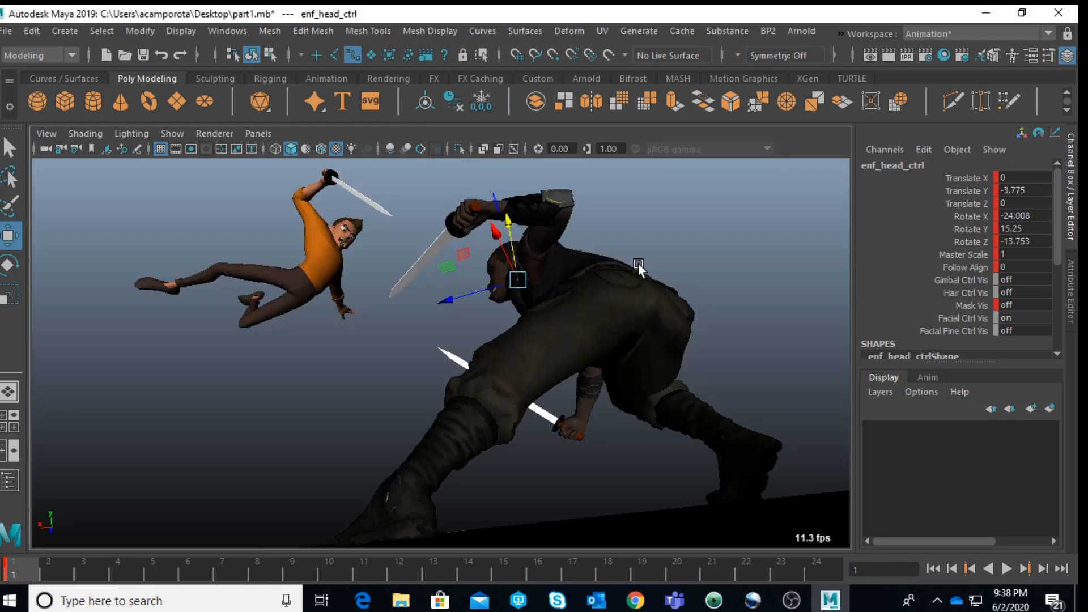
click(732, 252)
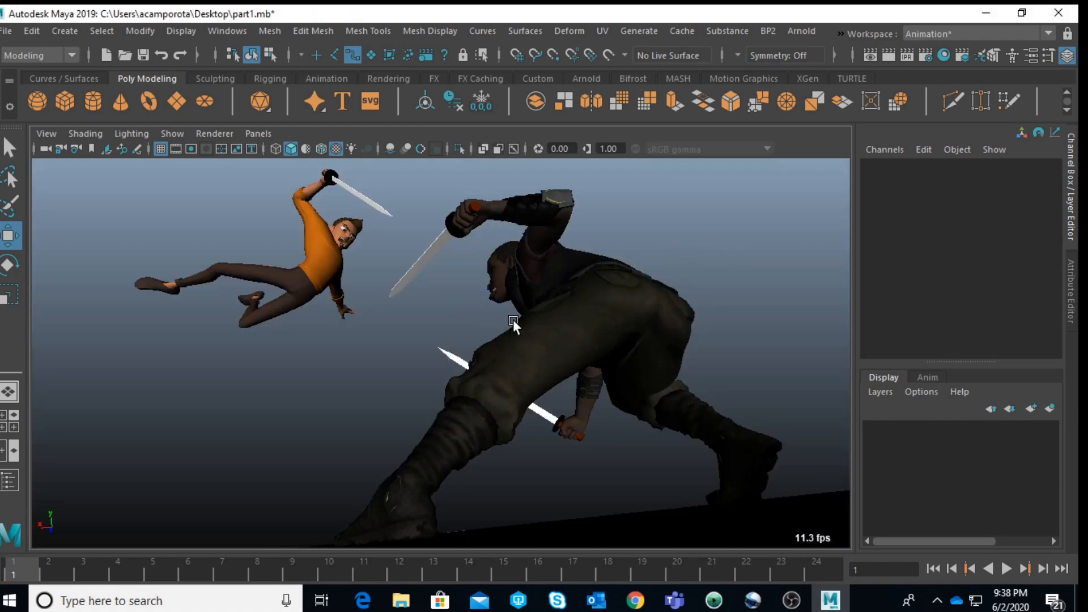
Step: Try pushing the enforcer's lower jaw control back to about -0.53 in Z, and undo the move
key(space)
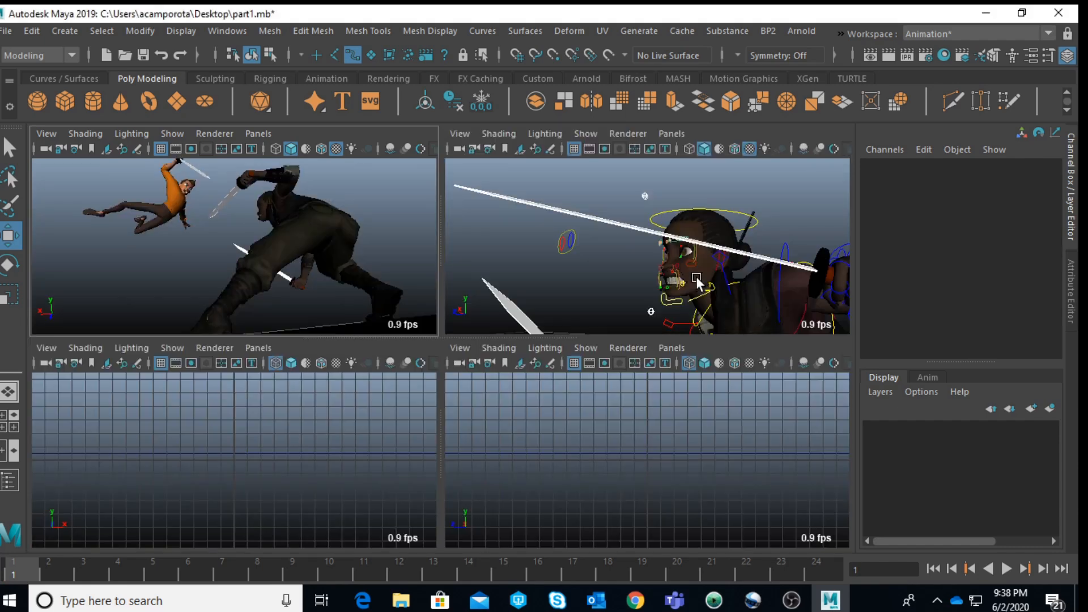
scroll(655, 243, up, 5)
alt+drag(655, 243, 494, 205)
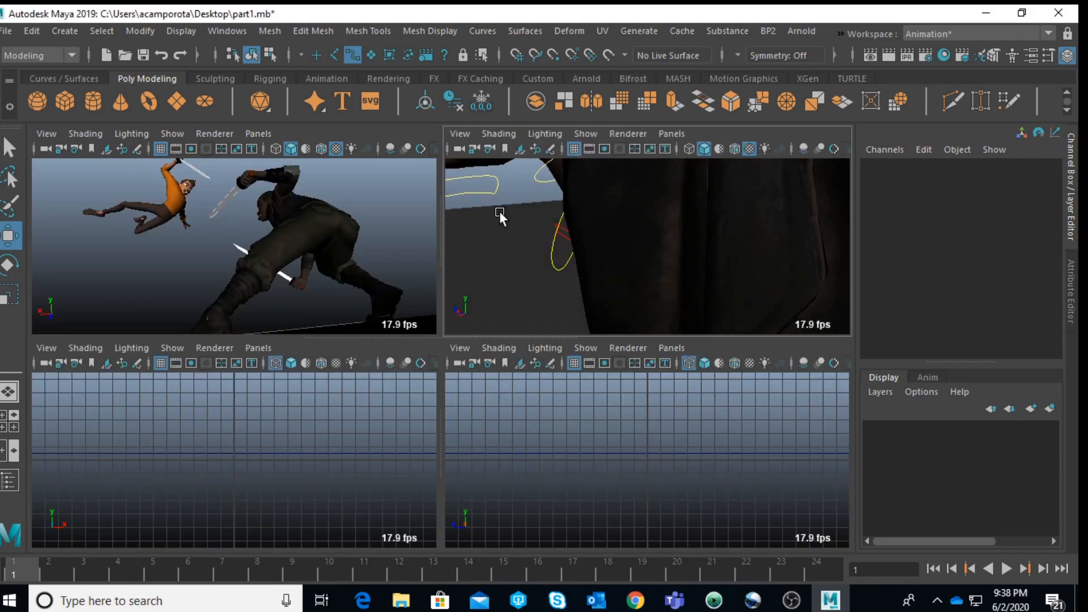
alt+middle_drag(494, 205, 670, 335)
click(599, 285)
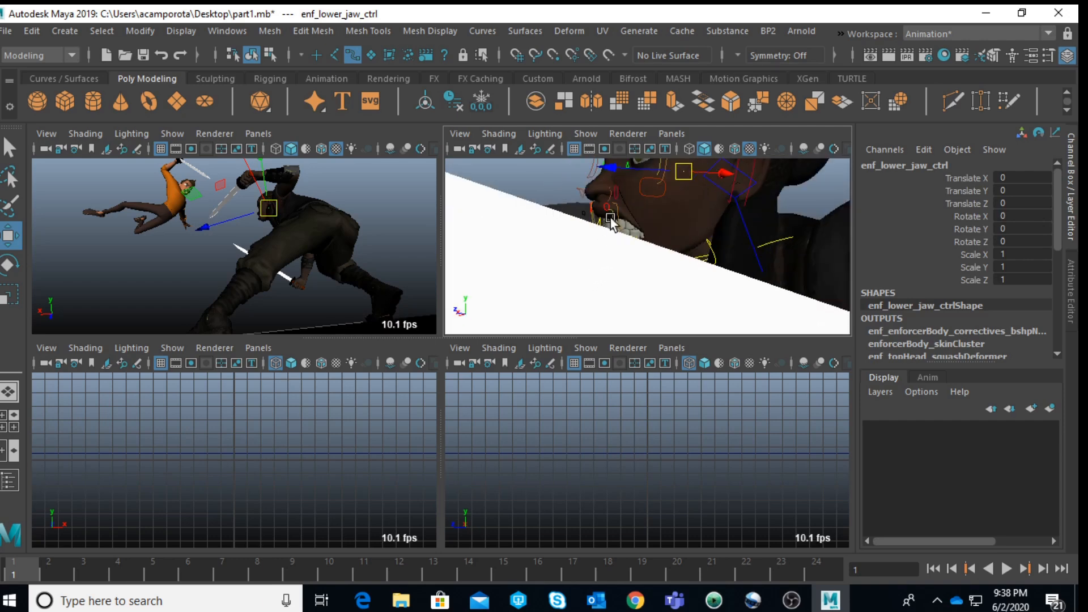
key(space)
alt+drag(614, 223, 478, 276)
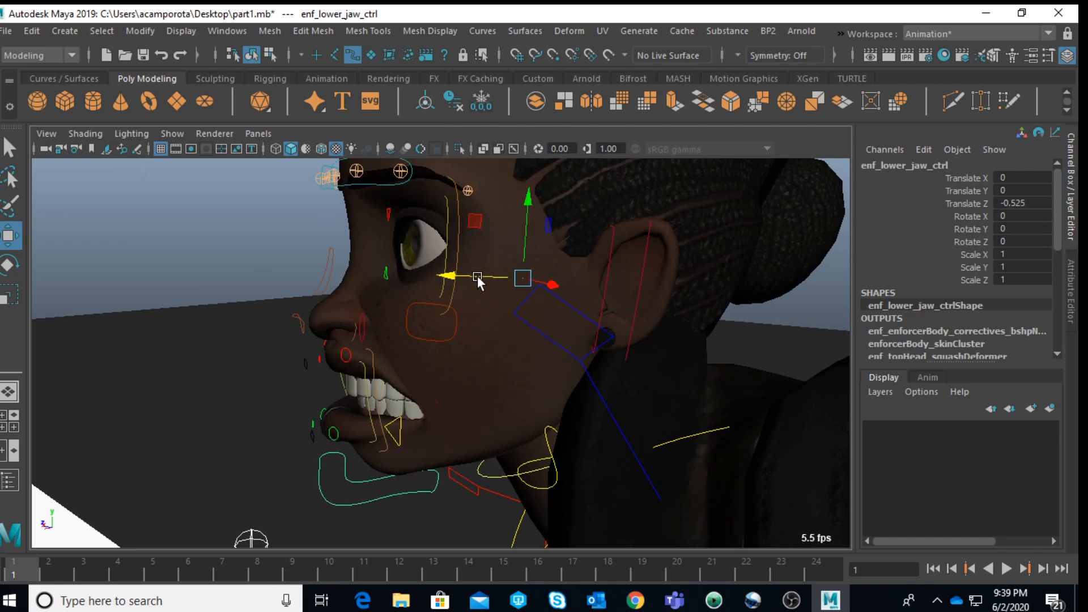
key(ctrl+z)
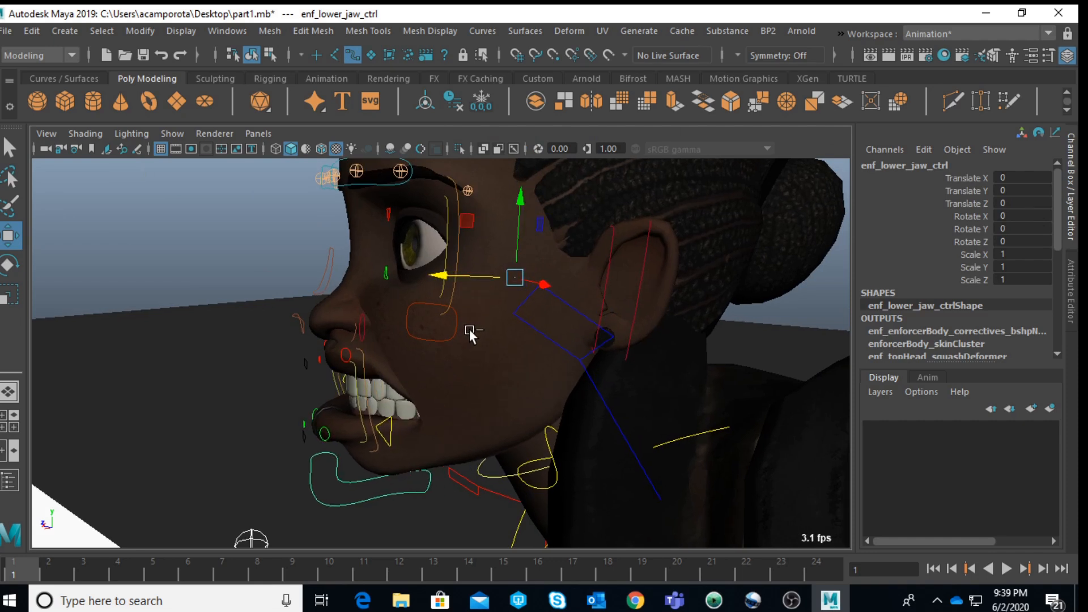
key(space)
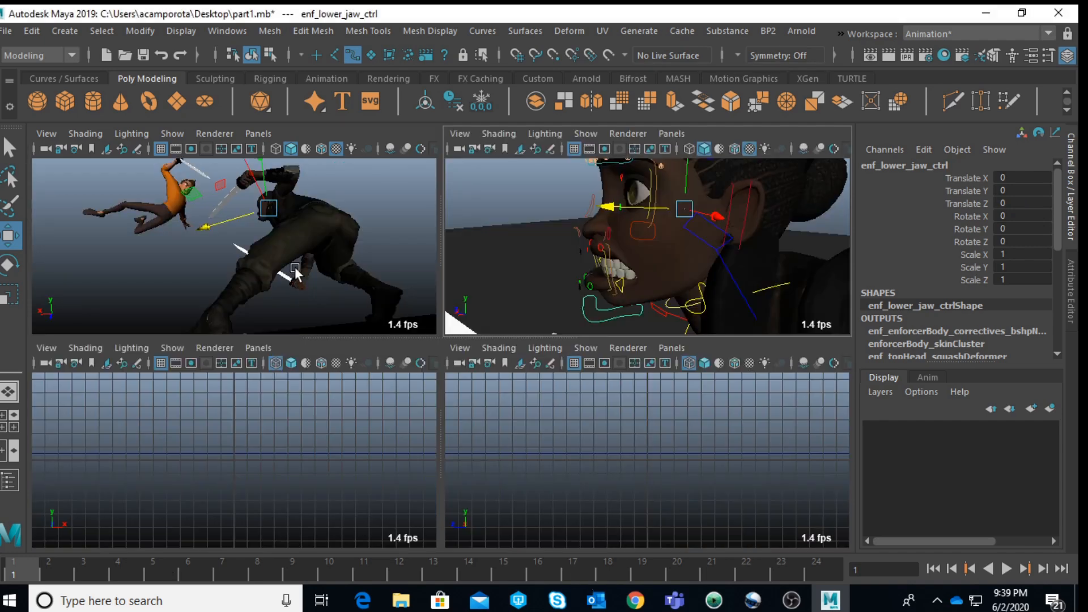
key(space)
drag(452, 292, 452, 291)
click(668, 236)
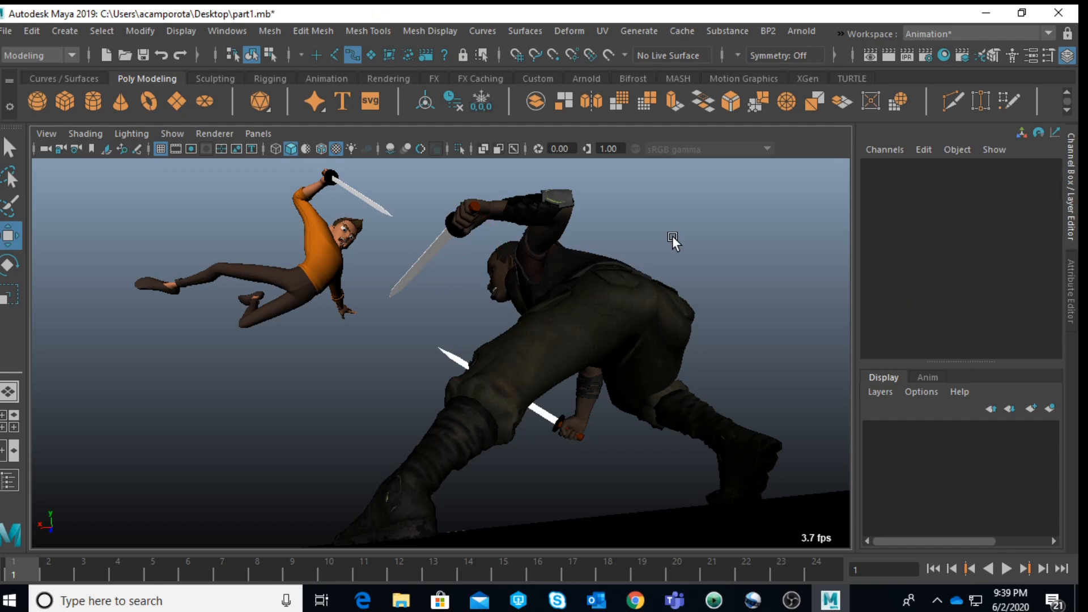
Step: Widen the enforcer's left eye by raising the upper eyelid control and lowering the bottom eyelid control to about -1.26 in Y
key(space)
key(space)
alt+drag(652, 239, 534, 316)
scroll(500, 297, up, 5)
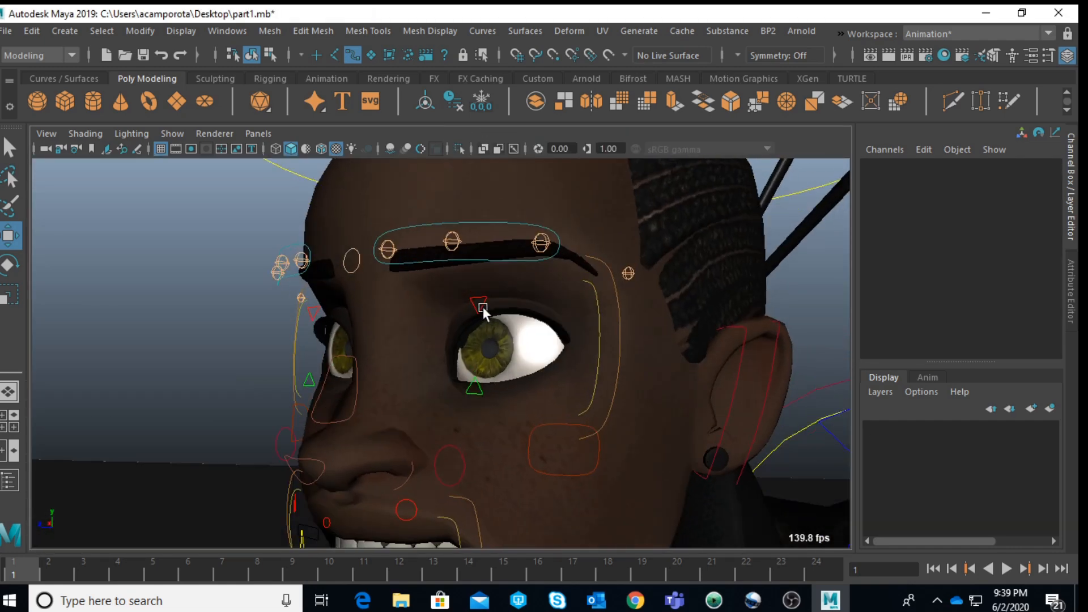
click(480, 307)
drag(479, 283, 480, 270)
click(478, 385)
drag(476, 363, 476, 376)
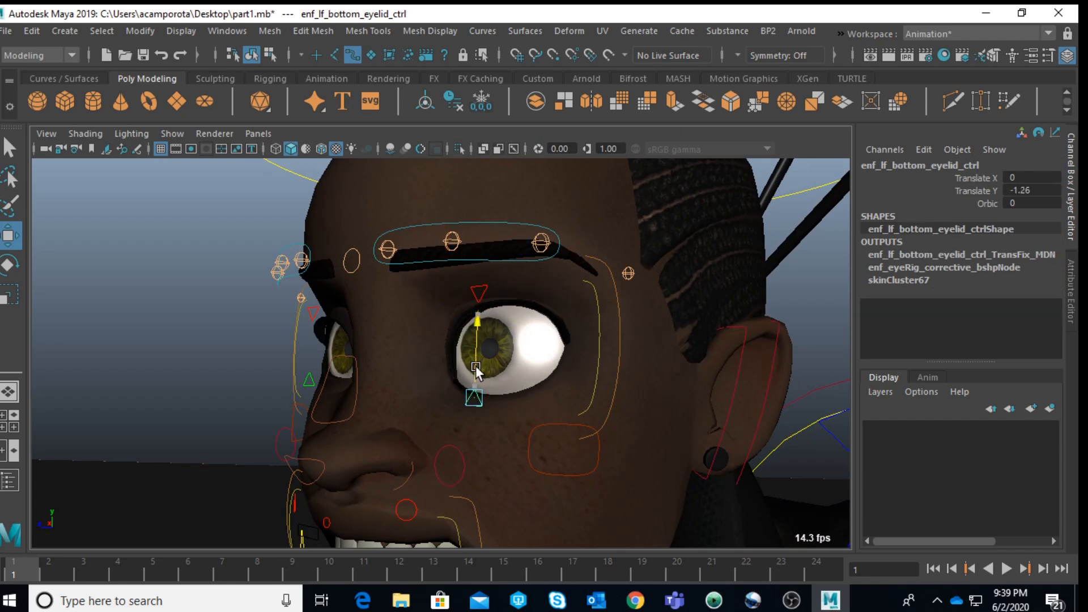
Step: Rotate the enforcer's left main brow control about 23 degrees in Z and lower it toward the eye for an angry look
click(489, 265)
key(e)
drag(490, 271, 498, 250)
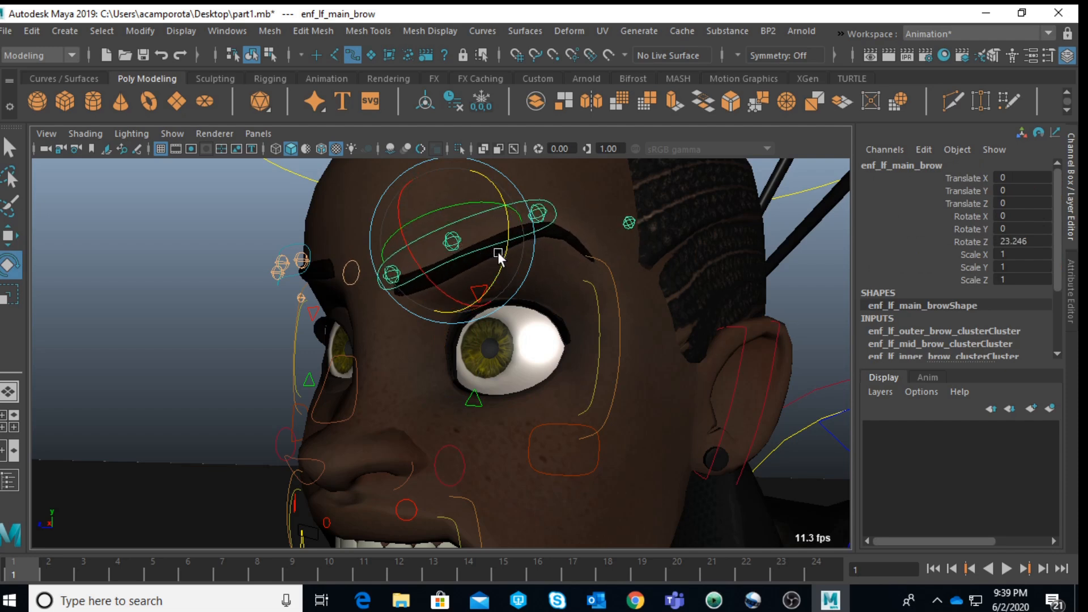
key(w)
drag(463, 204, 451, 226)
Step: Scale the enforcer's left eye master control uniformly to about 1.07 and rotate it about 8.9 degrees in Y
click(619, 306)
key(r)
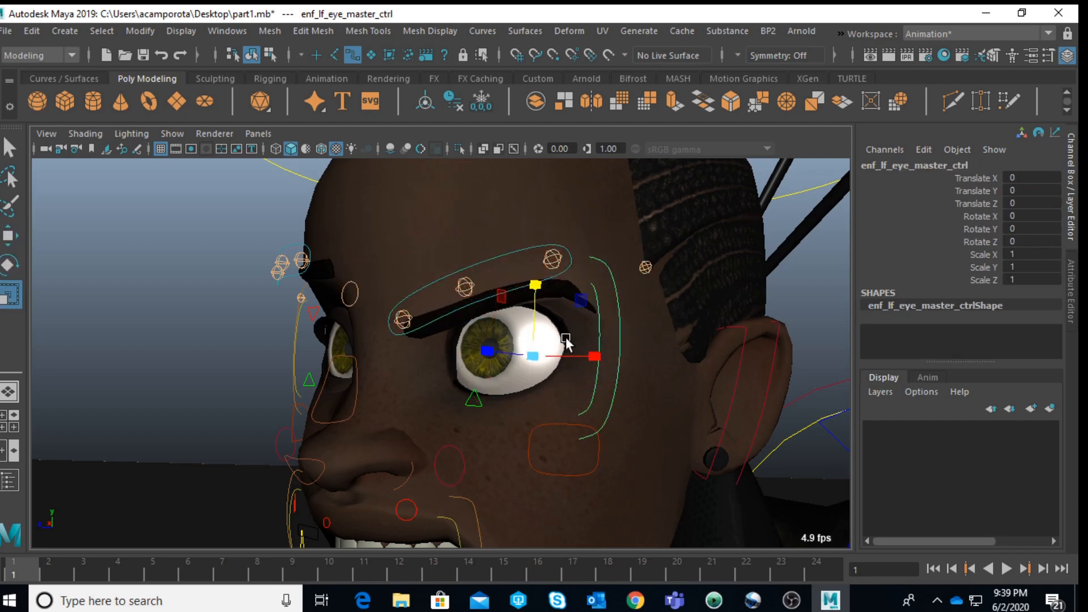
drag(536, 361, 564, 363)
key(e)
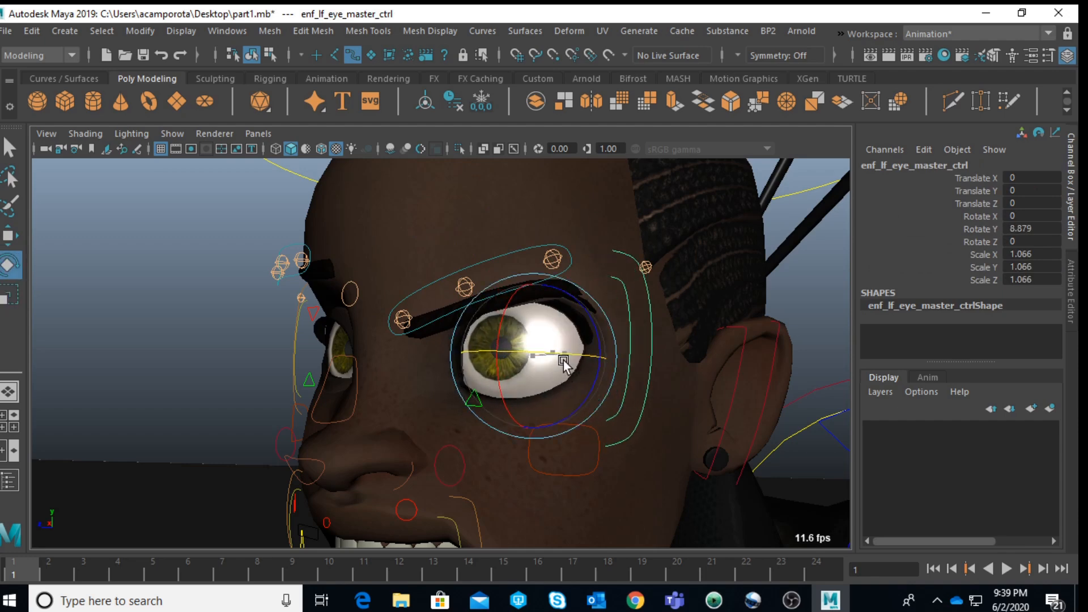
key(space)
key(space)
drag(518, 240, 516, 223)
click(675, 229)
key(space)
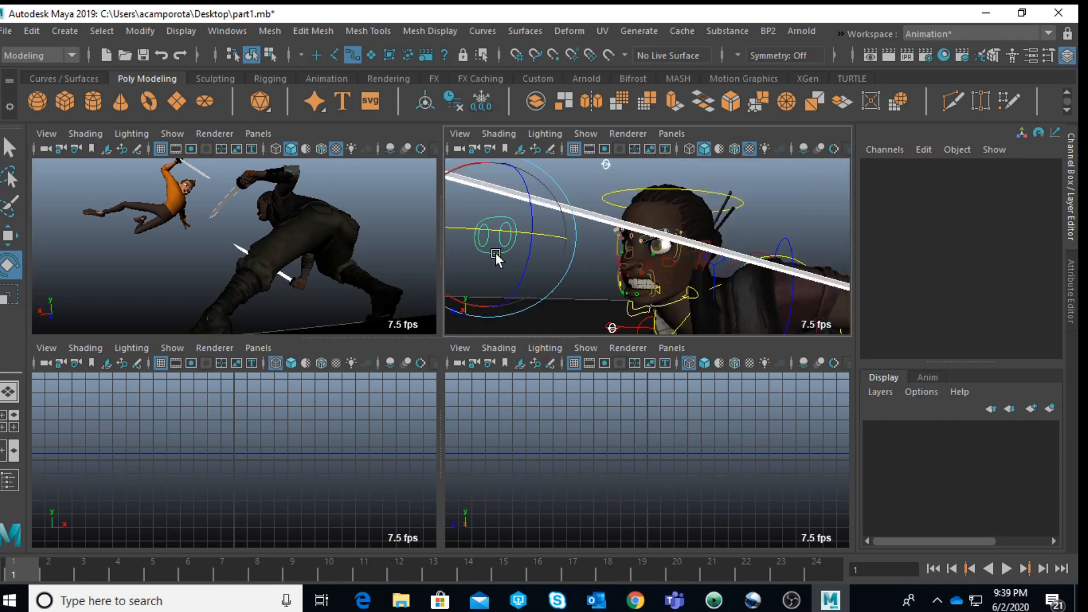
Step: Raise the enforcer's eye aim master control to about 5.58 in Y and check the gaze in the shot view
click(504, 238)
key(w)
drag(493, 205, 486, 160)
key(space)
key(space)
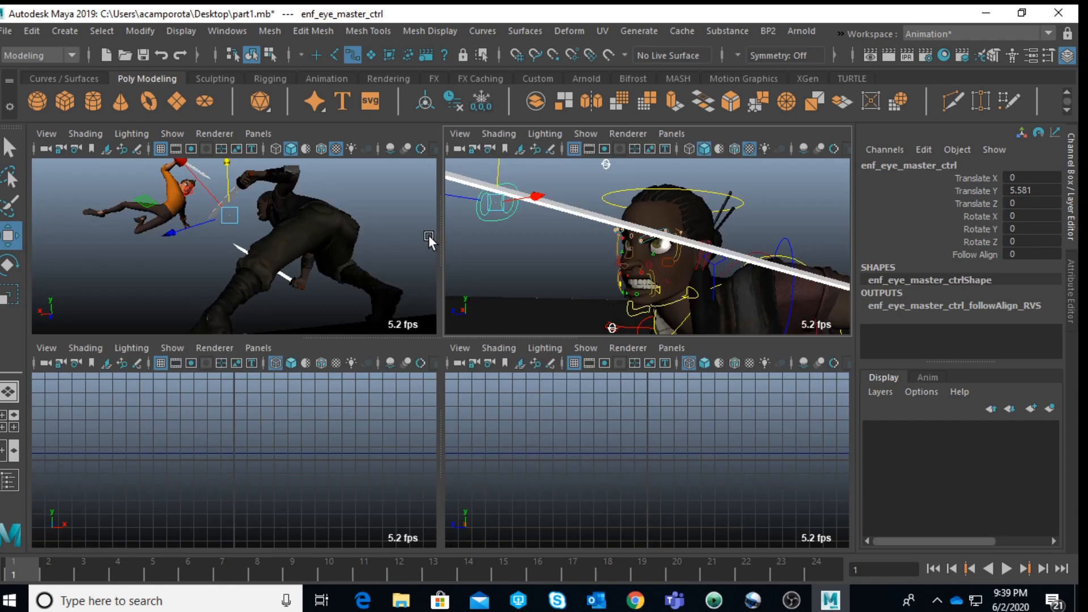
key(space)
click(676, 263)
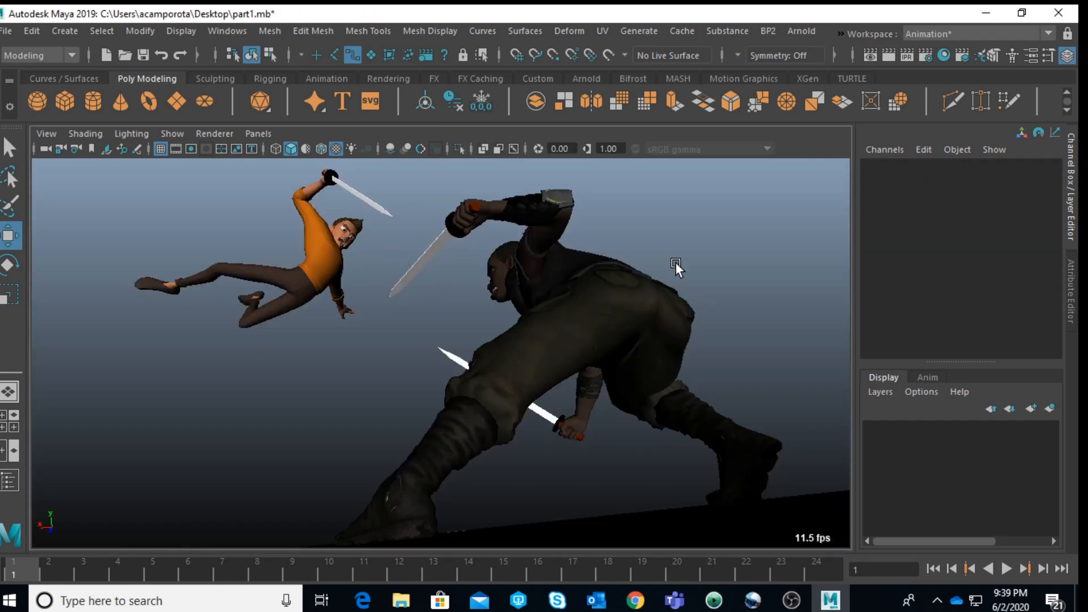
Step: Try a Toe Twist of about 14 on the enforcer's left foot IK control, and undo the change
key(space)
key(space)
scroll(699, 395, down, 10)
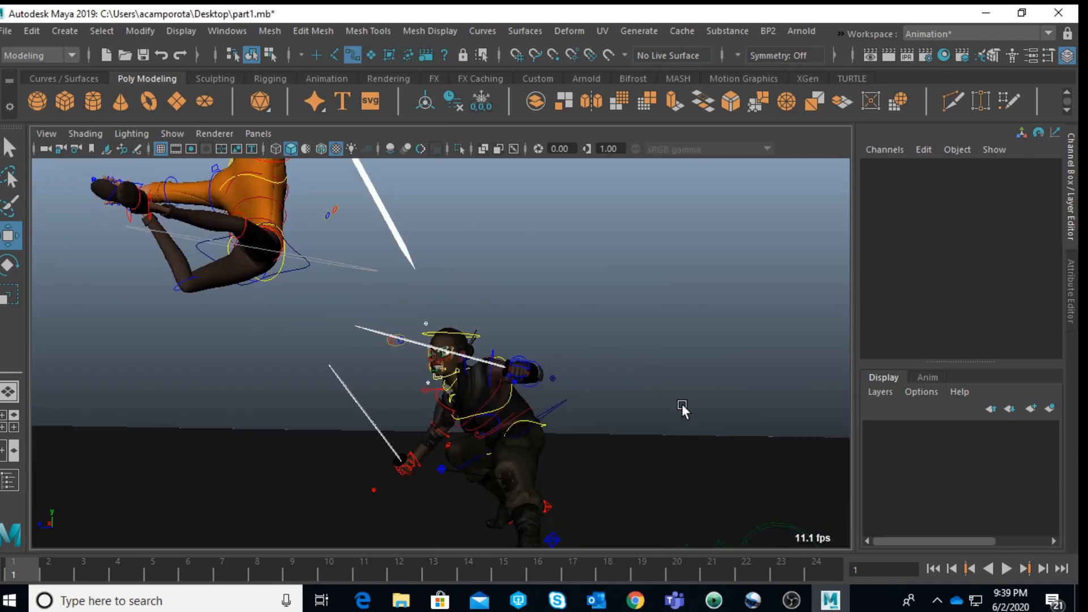
alt+drag(692, 406, 479, 440)
alt+middle_drag(480, 440, 531, 309)
scroll(530, 326, up, 5)
alt+drag(523, 376, 563, 338)
alt+middle_drag(563, 338, 631, 314)
click(374, 417)
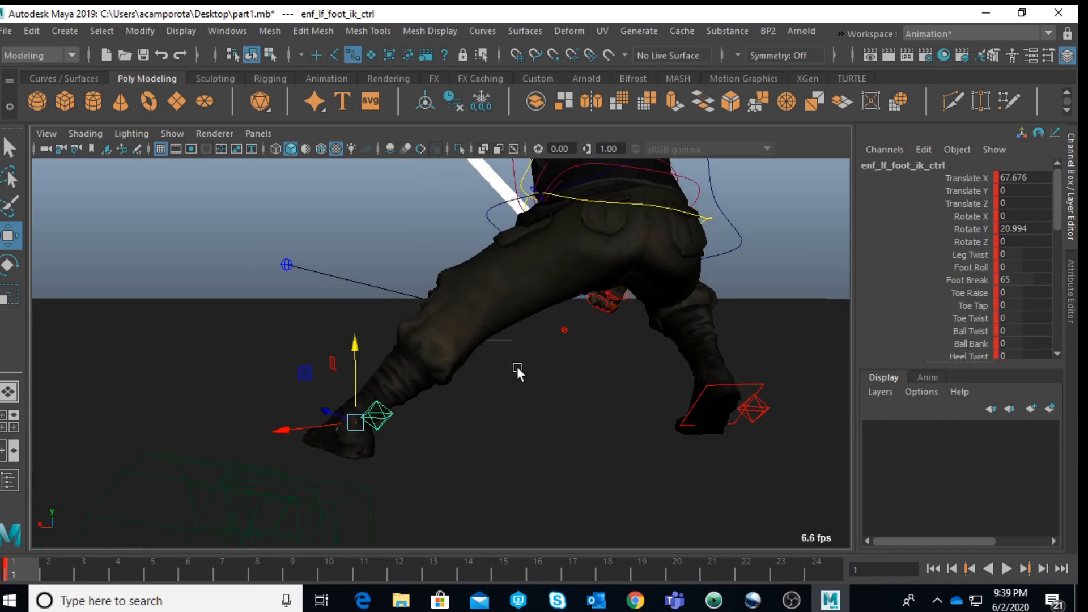
alt+middle_drag(515, 363, 538, 405)
click(970, 254)
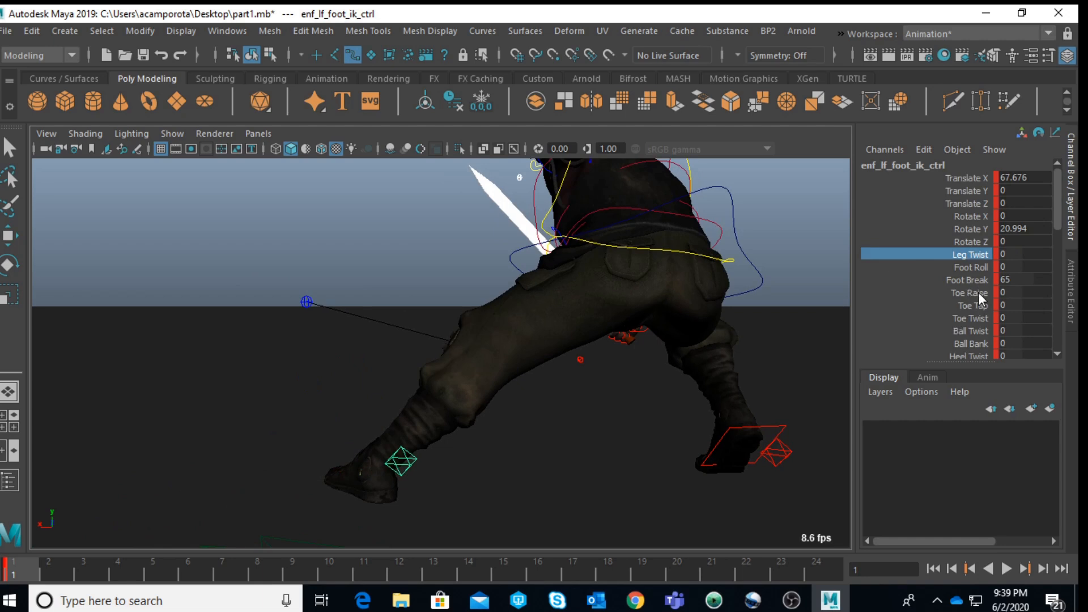
click(978, 318)
middle_drag(546, 362, 682, 363)
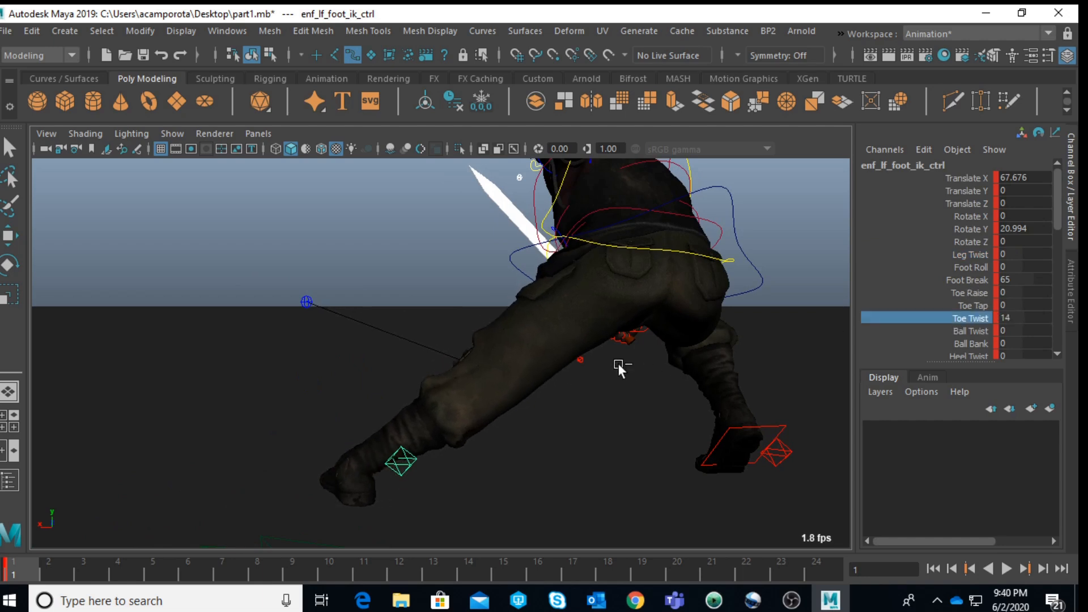
key(ctrl+z)
Step: Try a Ball Twist on the enforcer's left foot and undo it, then adjust the foot's Ball Bank
click(970, 332)
middle_drag(574, 337, 655, 349)
key(ctrl+z)
click(968, 343)
middle_drag(535, 333, 630, 337)
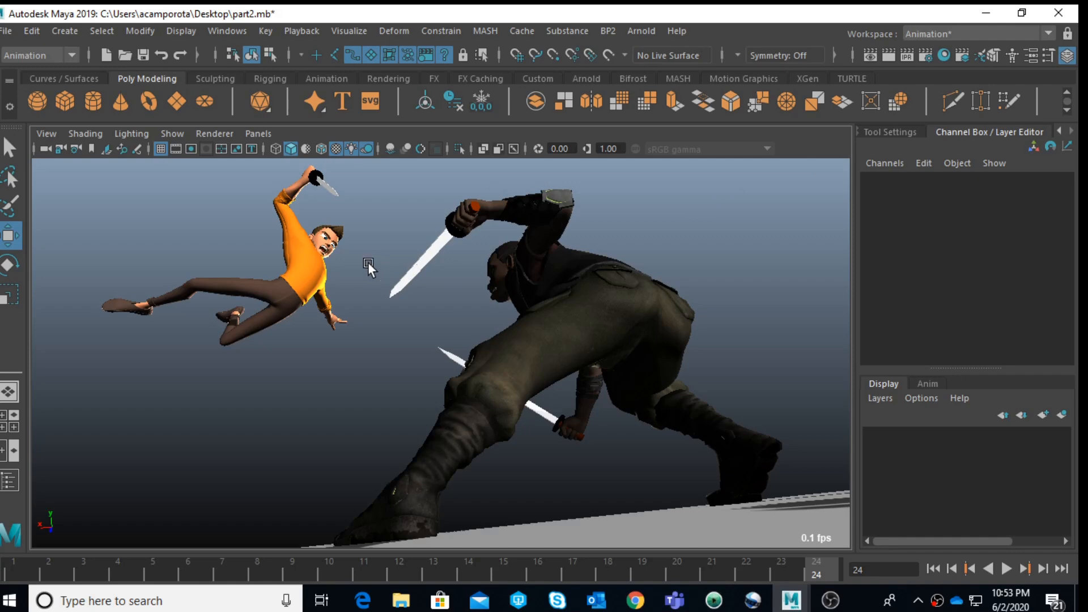
Step: Try rotating Jules's right arm IK control at frame 24, undo the rotation, and check the deselected pose in the shot view
key(space)
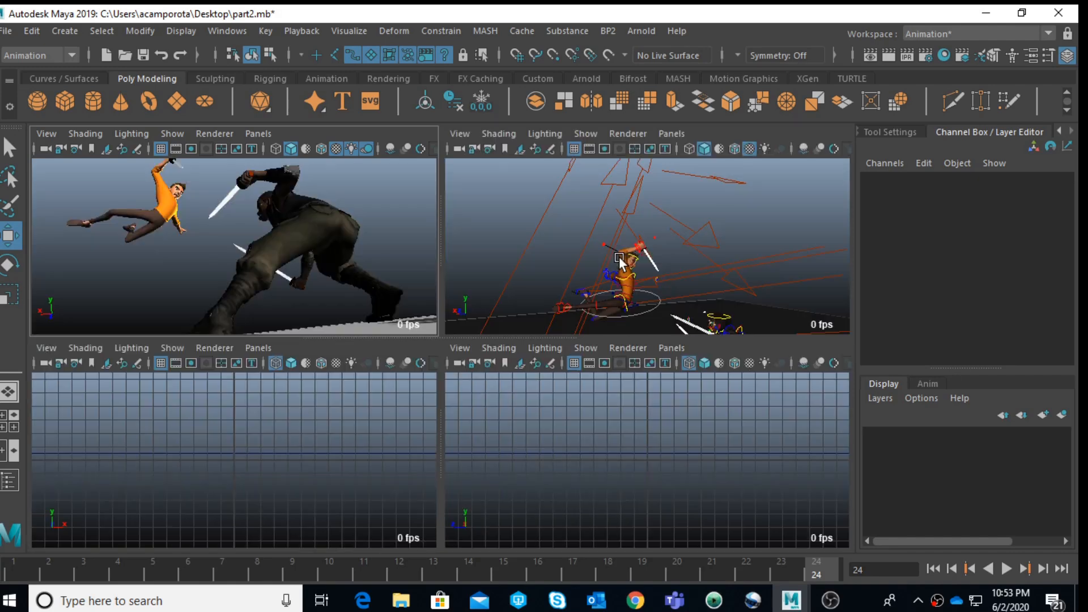
key(space)
scroll(624, 272, up, 5)
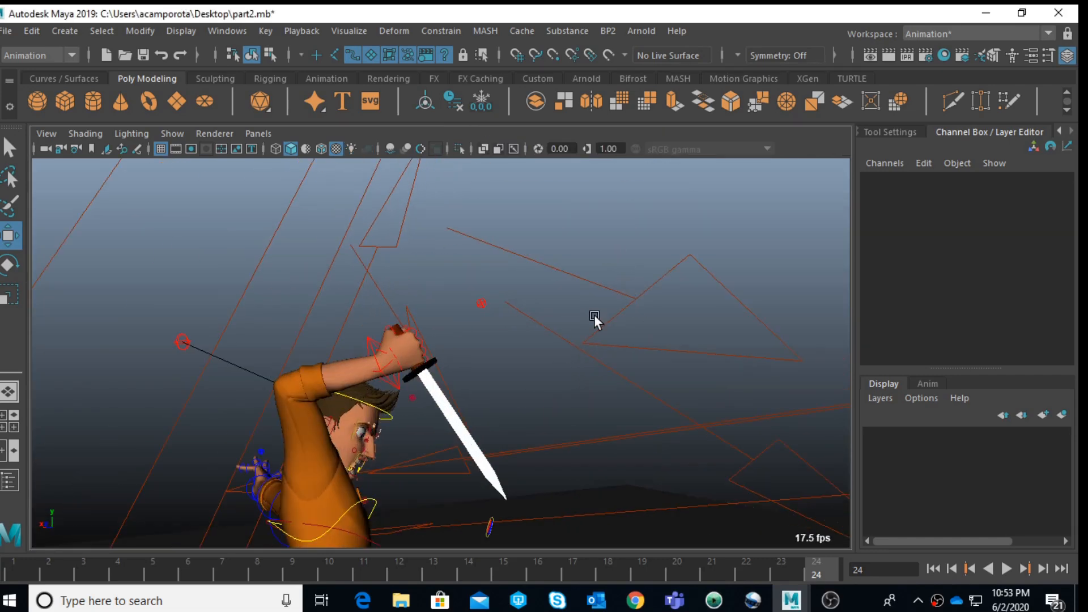
scroll(418, 312, up, 3)
scroll(349, 380, down, 4)
scroll(369, 354, up, 3)
click(307, 336)
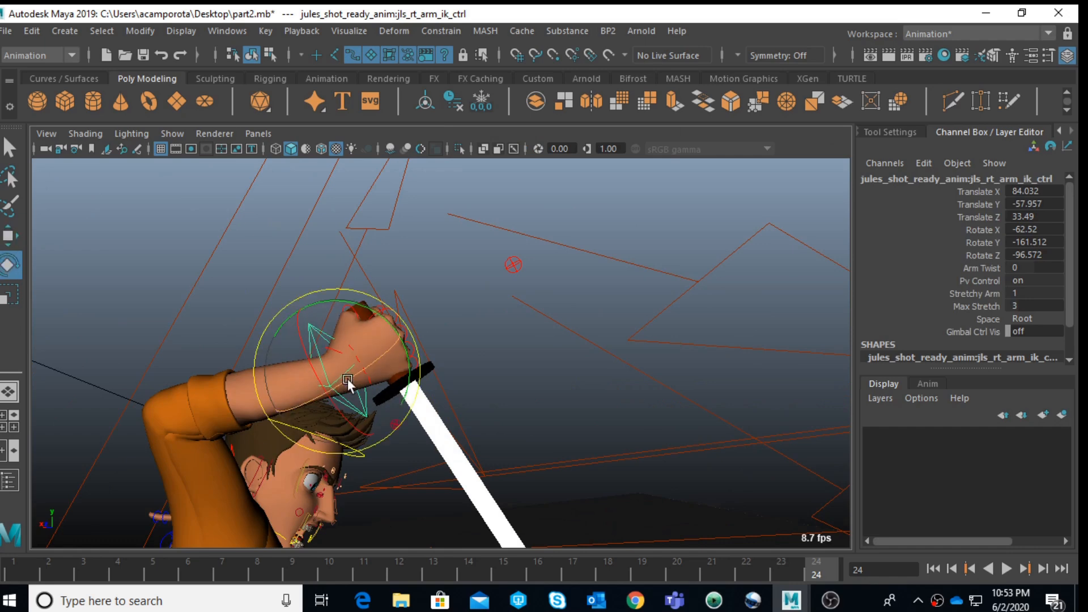
mouse_move(324, 379)
mouse_down()
mouse_move(297, 311)
mouse_move(328, 377)
mouse_up()
key(ctrl+z)
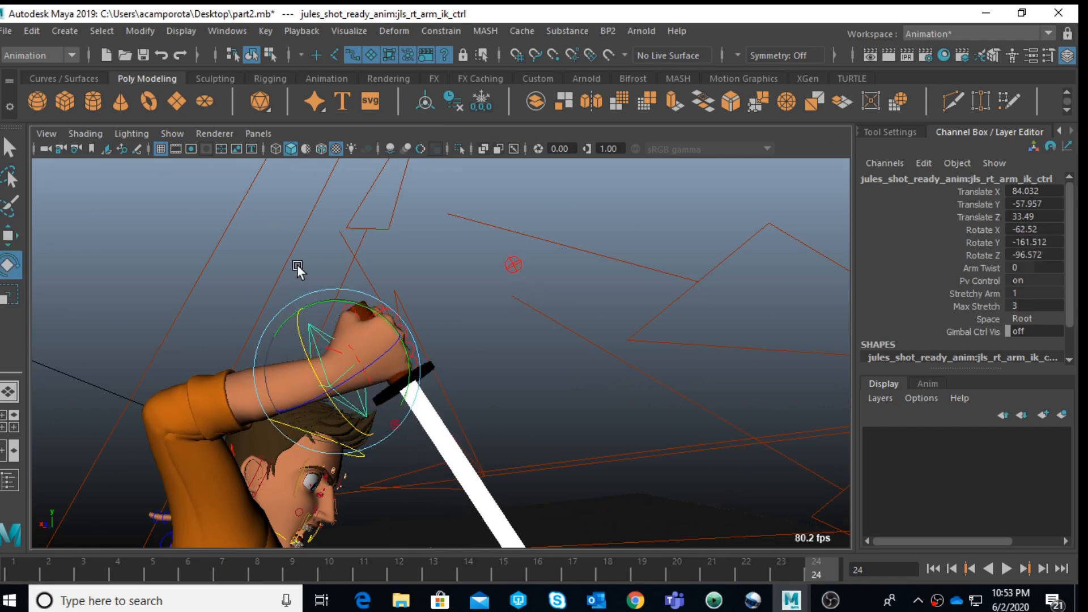
scroll(297, 271, down, 3)
scroll(505, 439, down, 4)
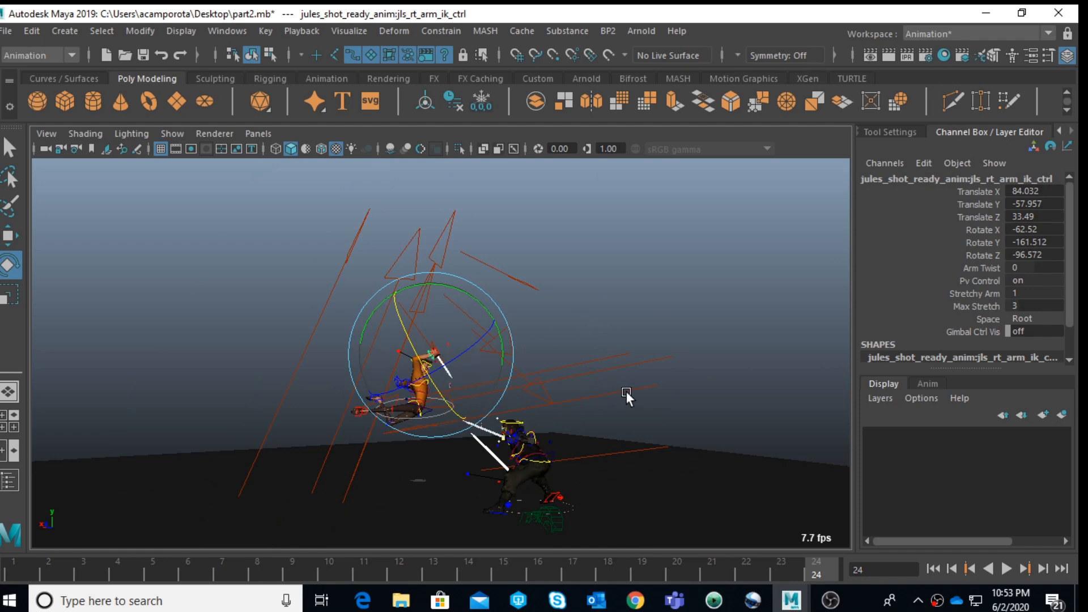
key(space)
key(space)
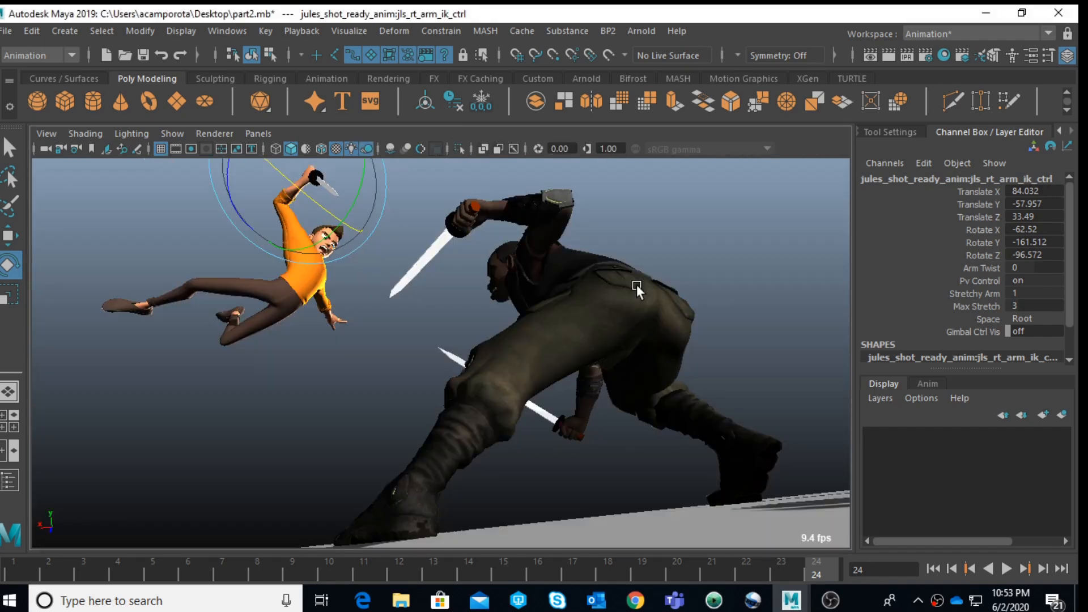
click(684, 226)
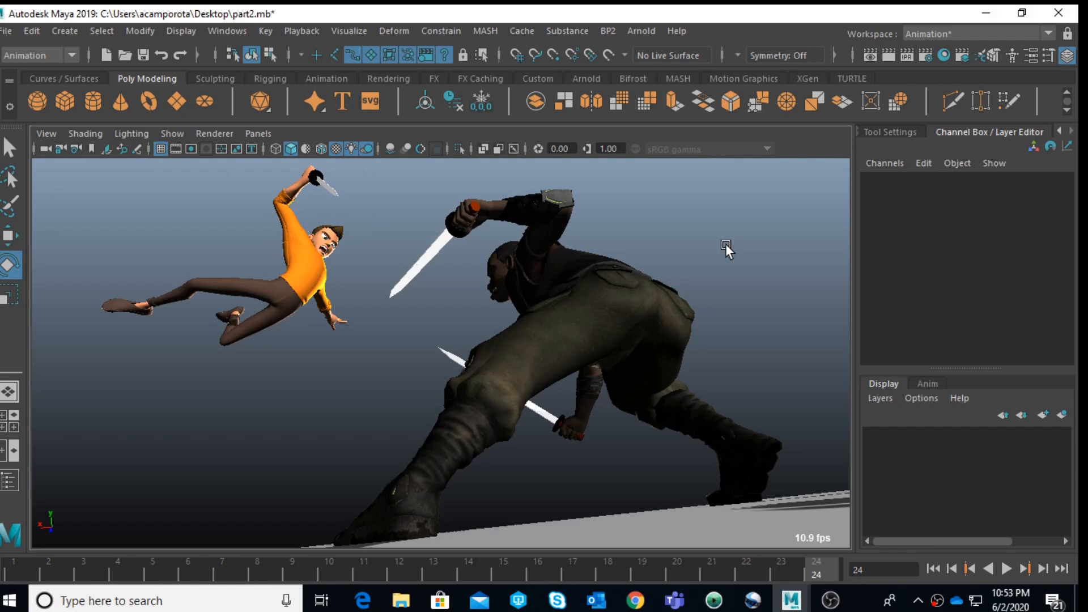